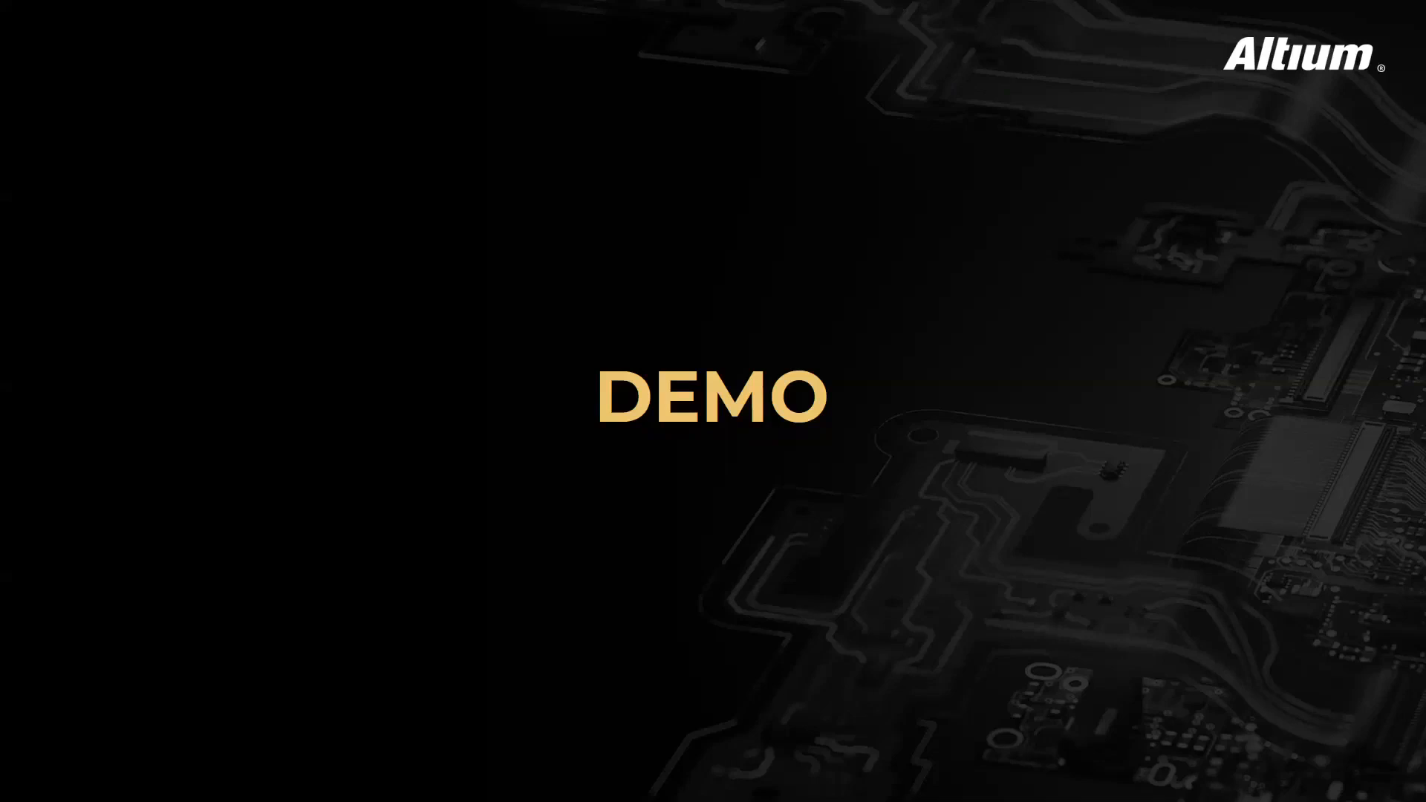
Switch to Altium Designer and look over the MiniPC project's source documents and board layout.
key(super)
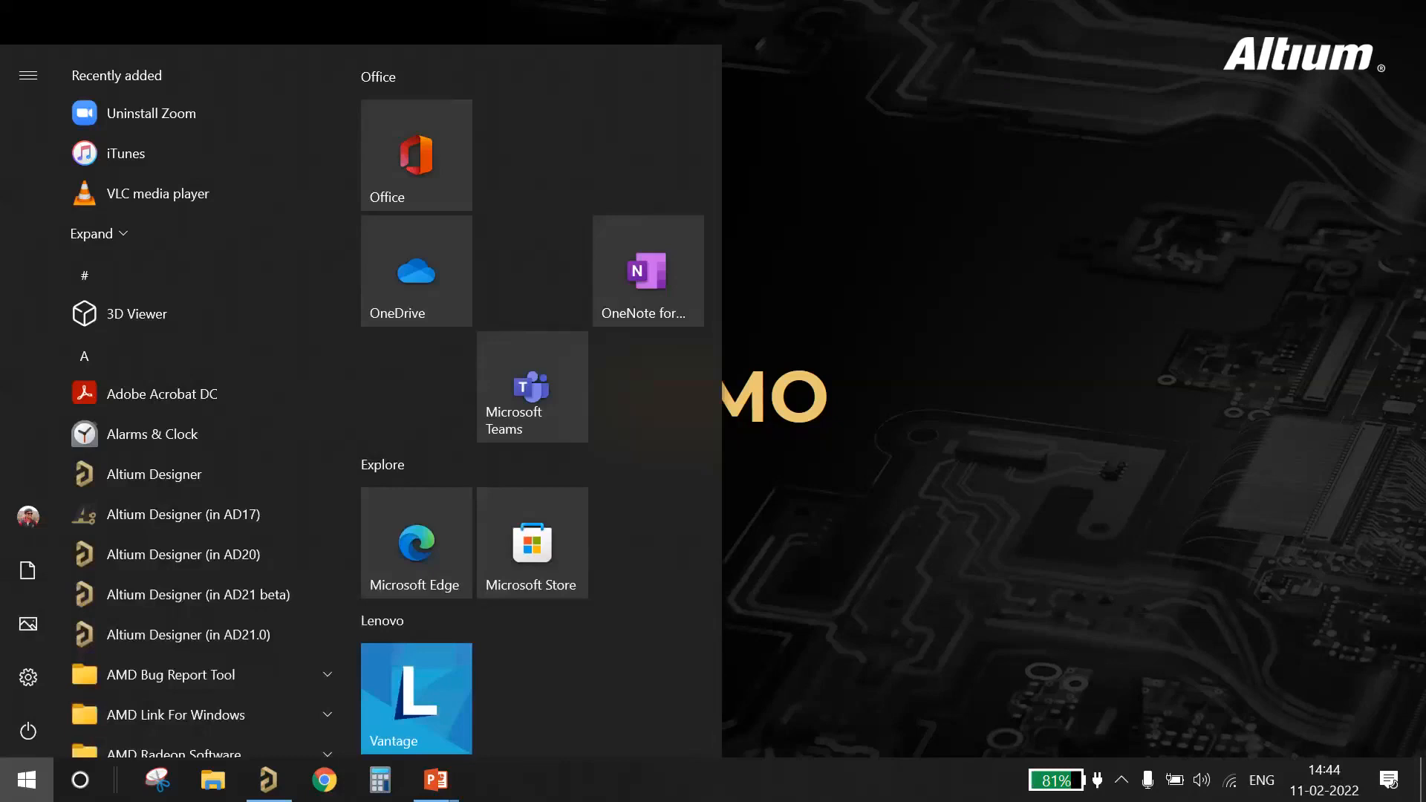
click(268, 780)
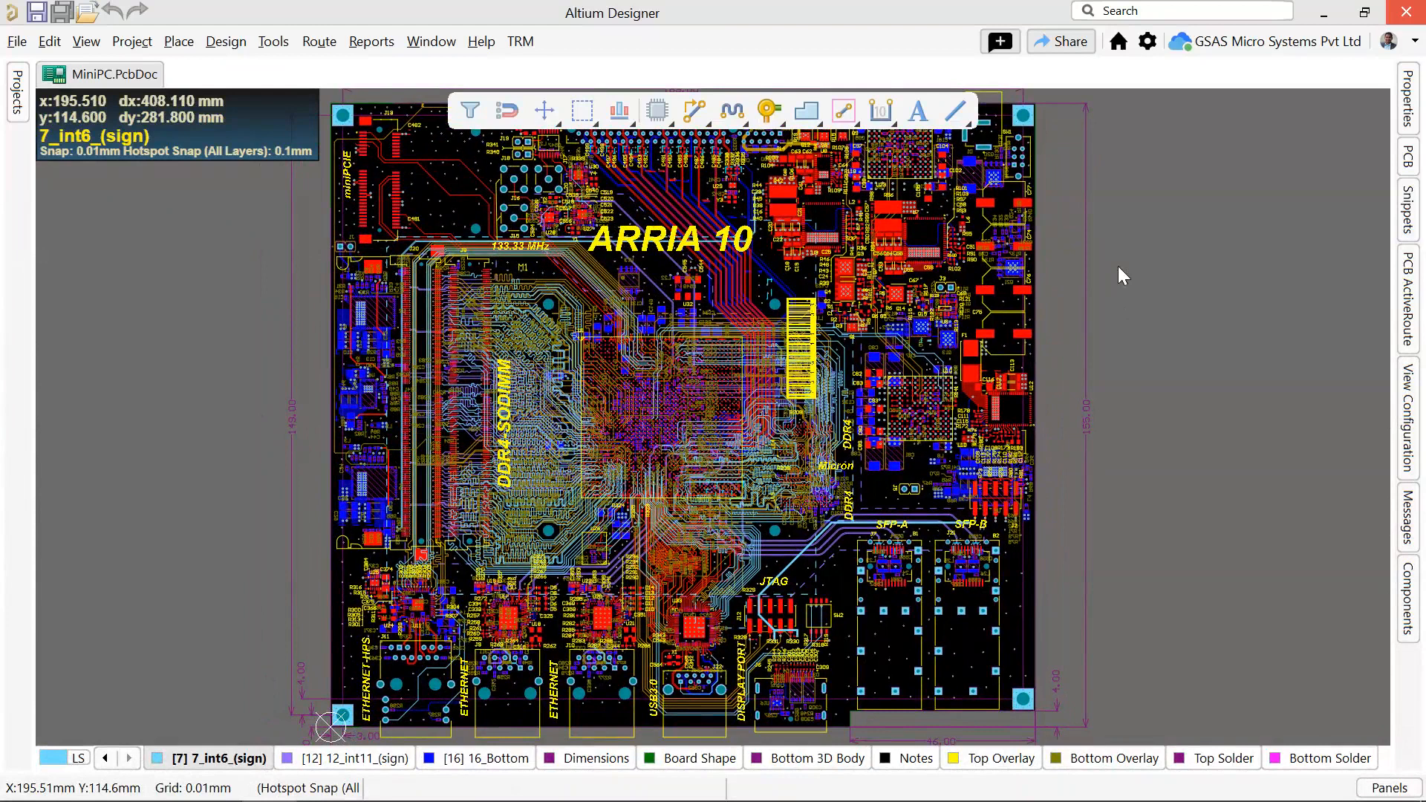
click(16, 92)
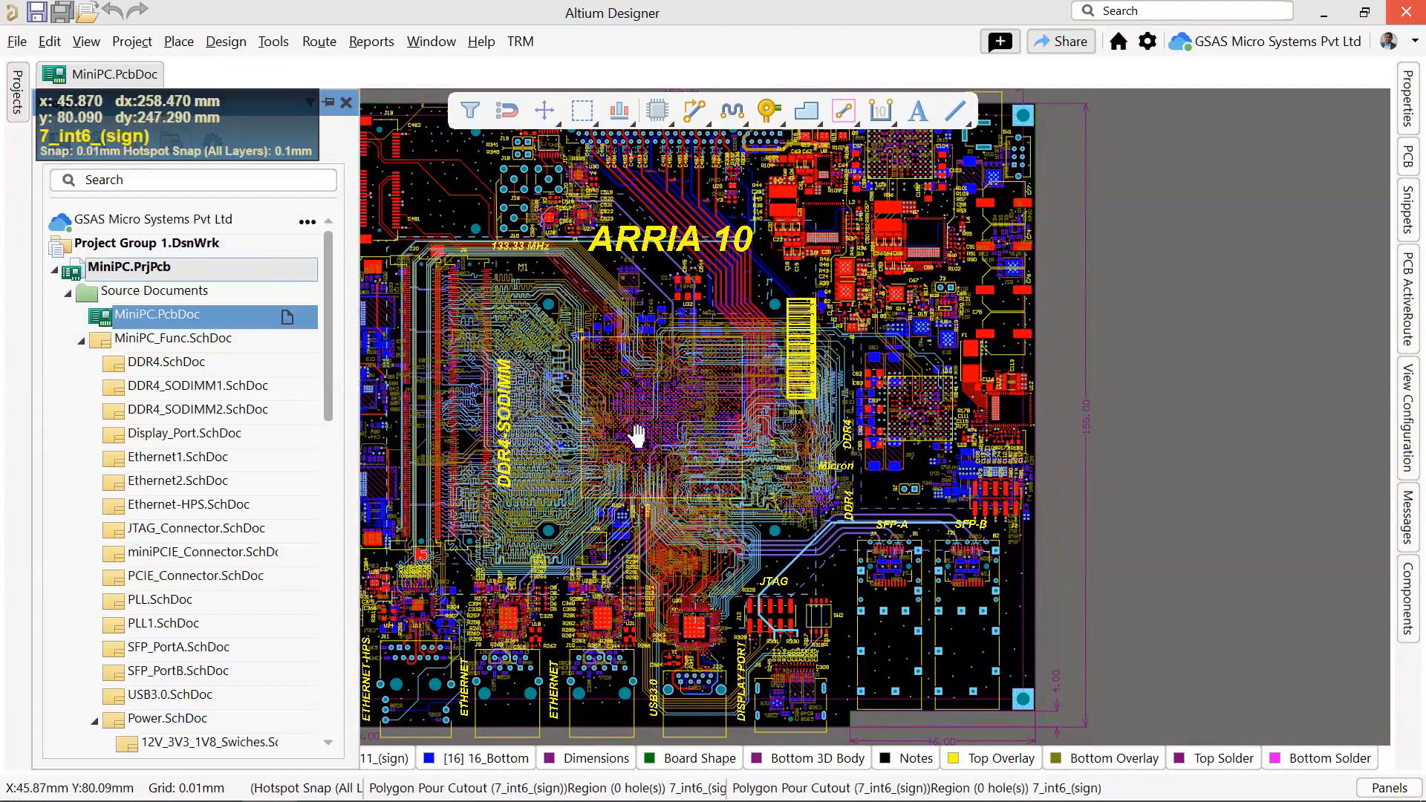
right_drag(518, 415, 655, 434)
ctrl+scroll(647, 432, down, 2)
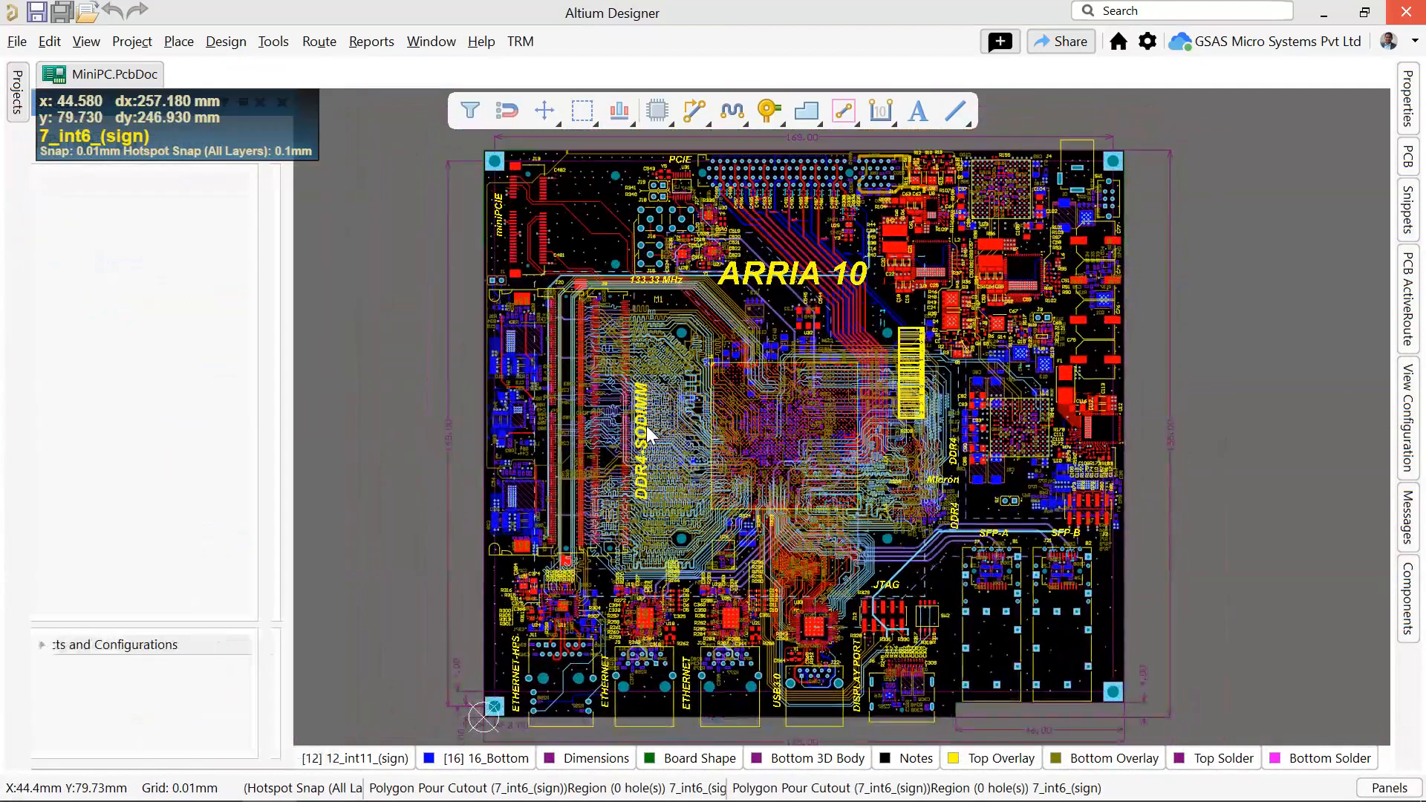
right_drag(646, 425, 599, 378)
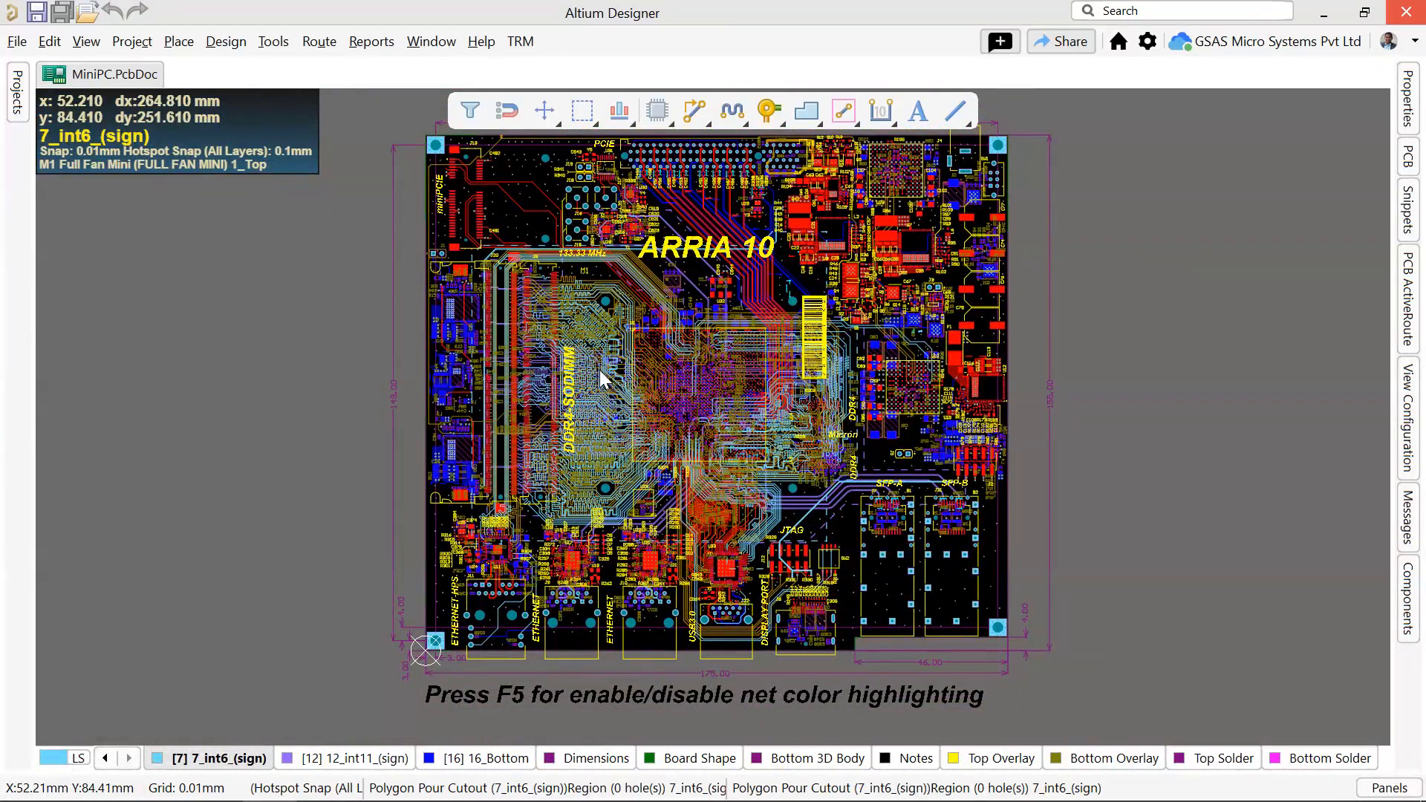
ctrl+scroll(599, 370, up, 2)
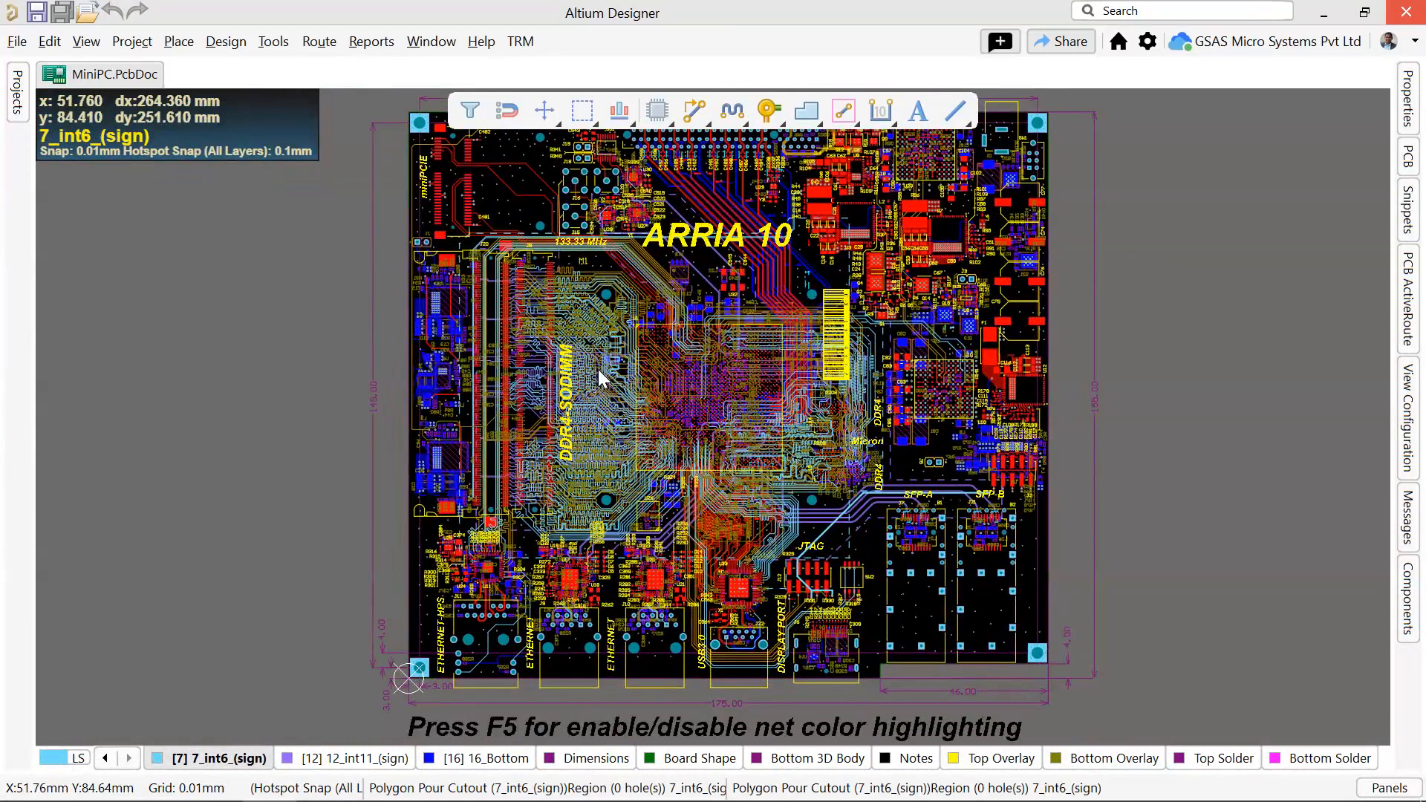
ctrl+scroll(598, 369, down, 3)
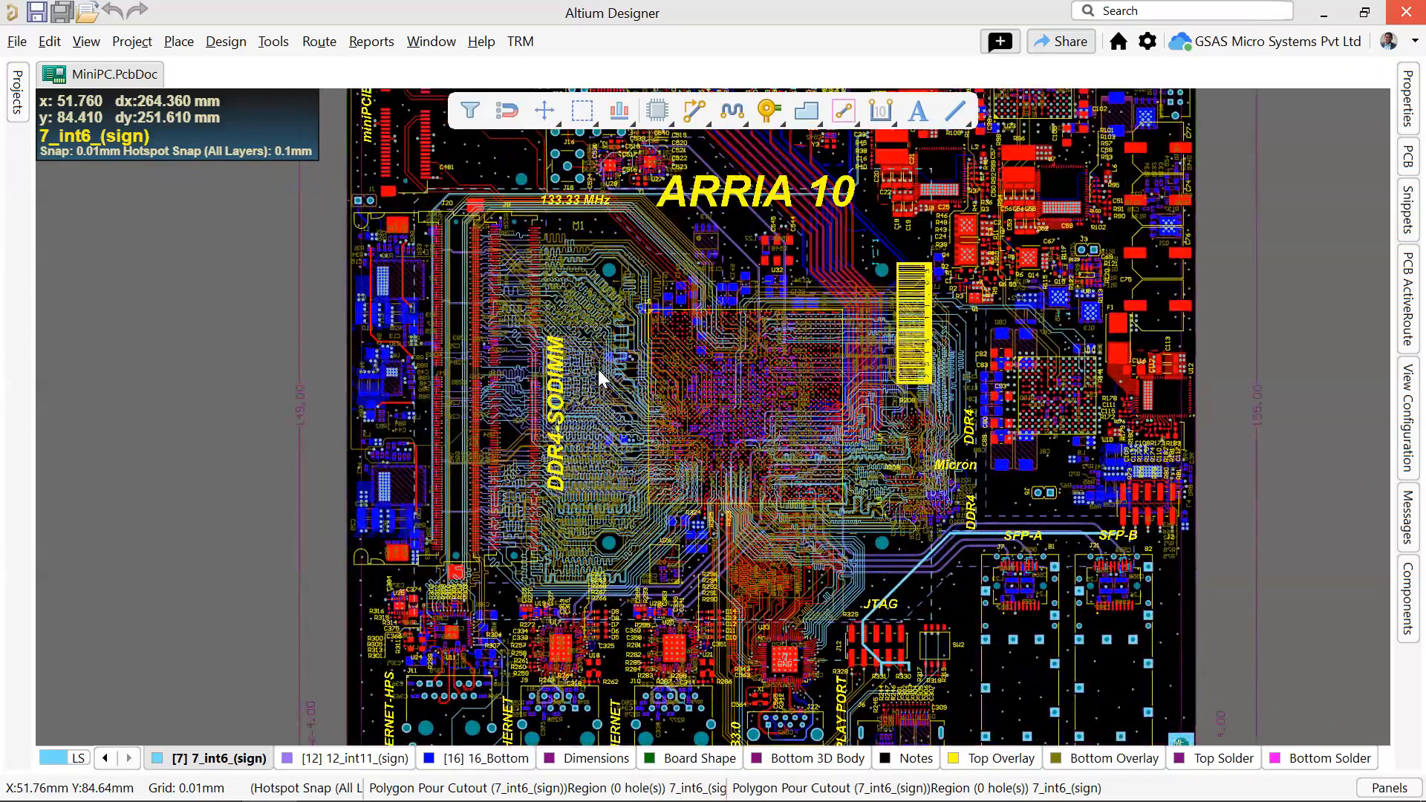
Open the PCB design rules and inspect the DIFF_PAIR, SFP and FPGA clearance rules, widening the rule tree.
click(217, 42)
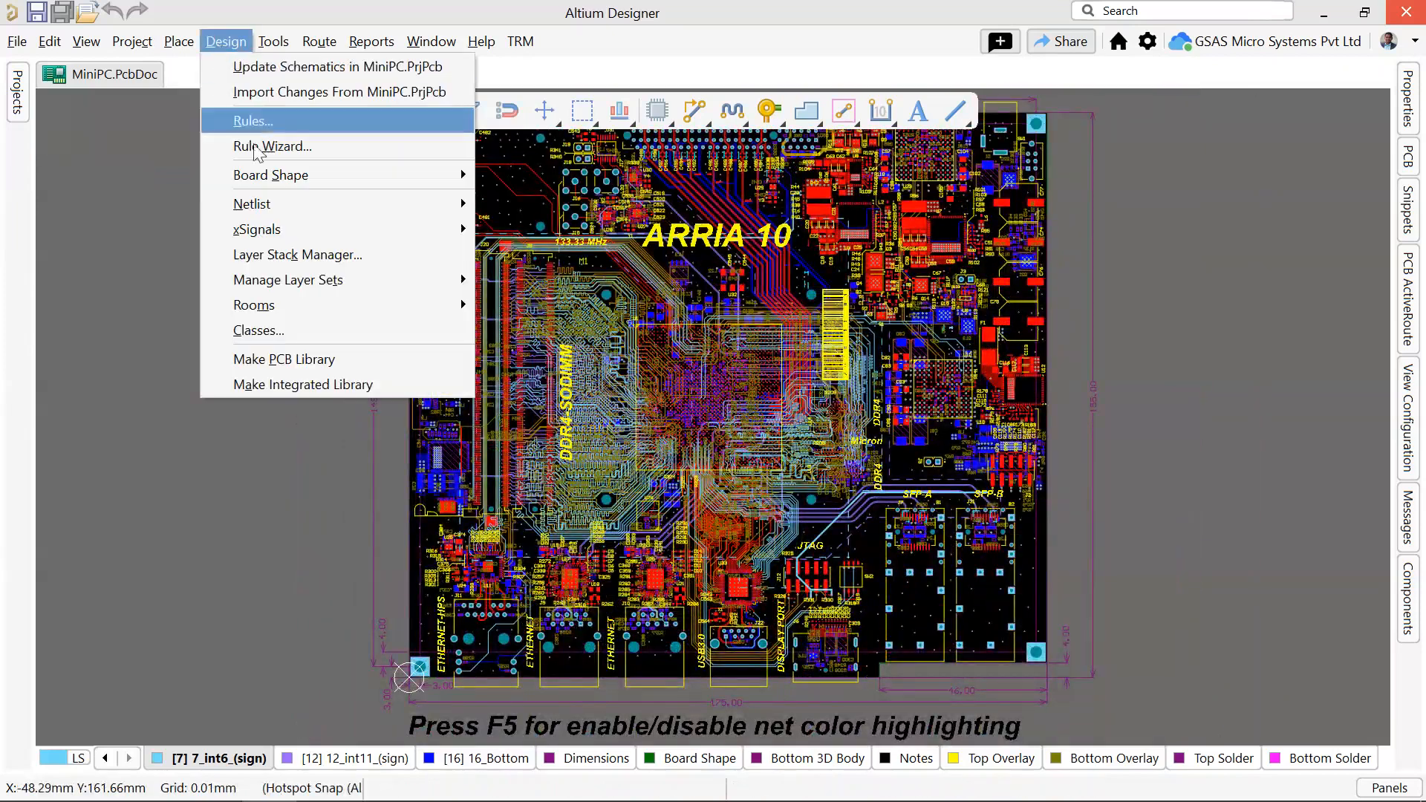
click(276, 126)
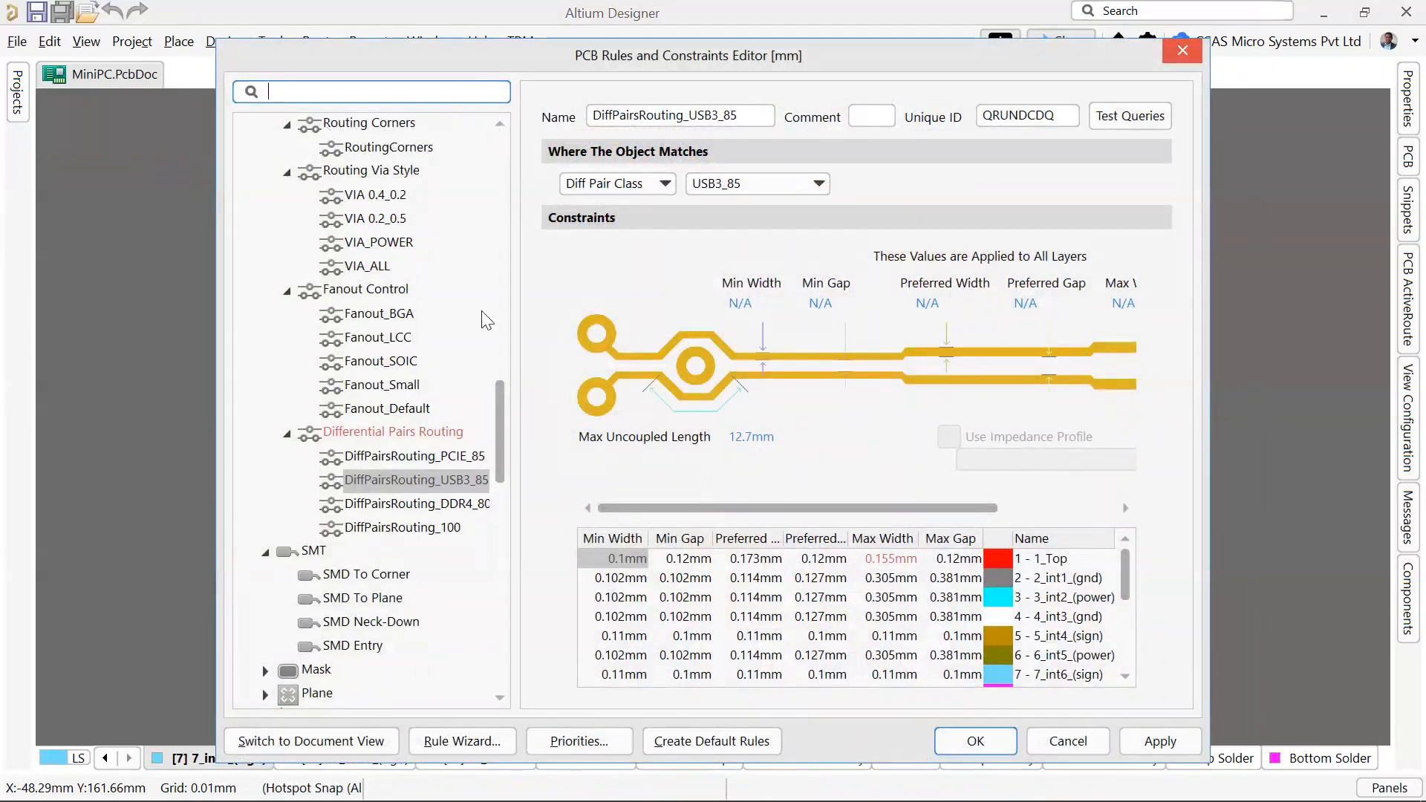
scroll(486, 319, up, 5)
scroll(486, 320, up, 15)
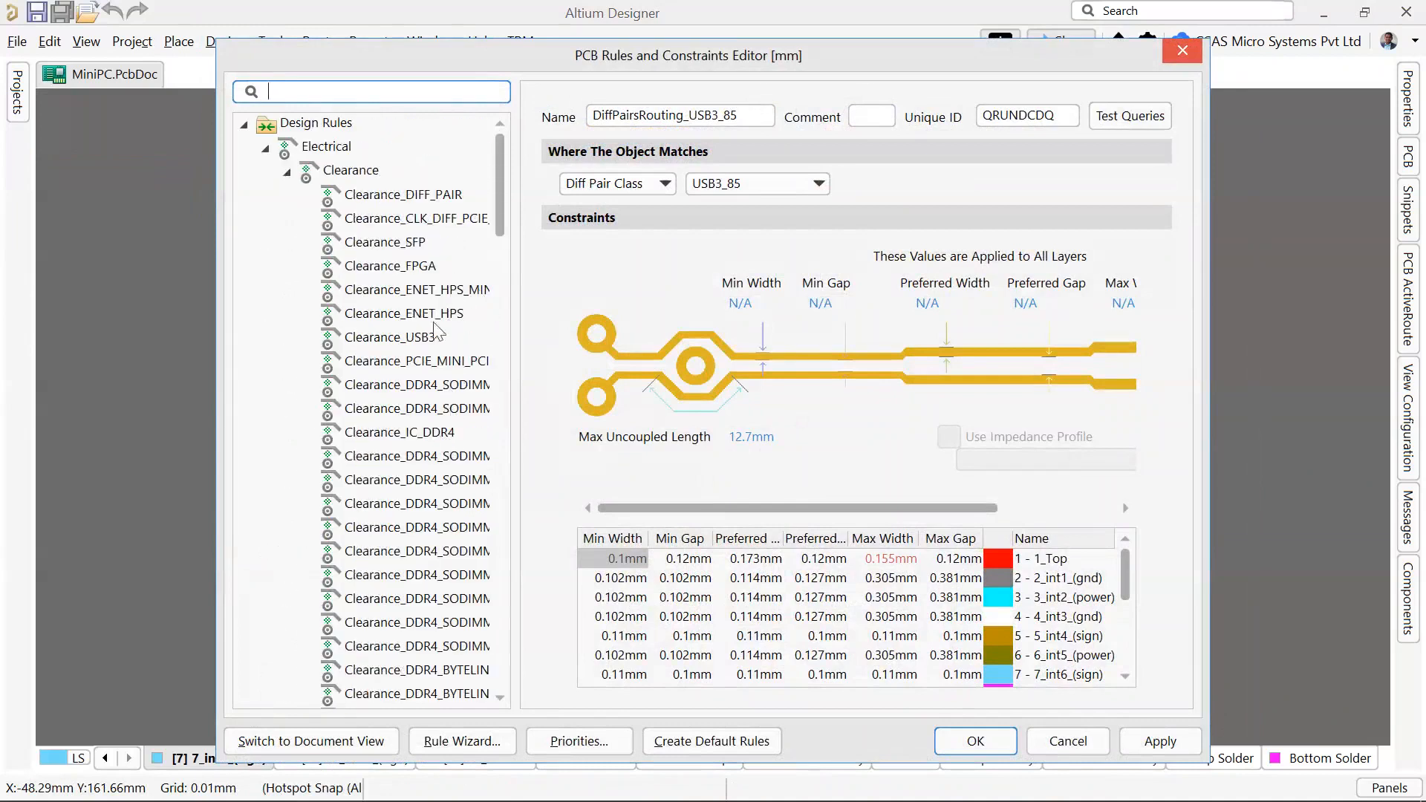
click(437, 195)
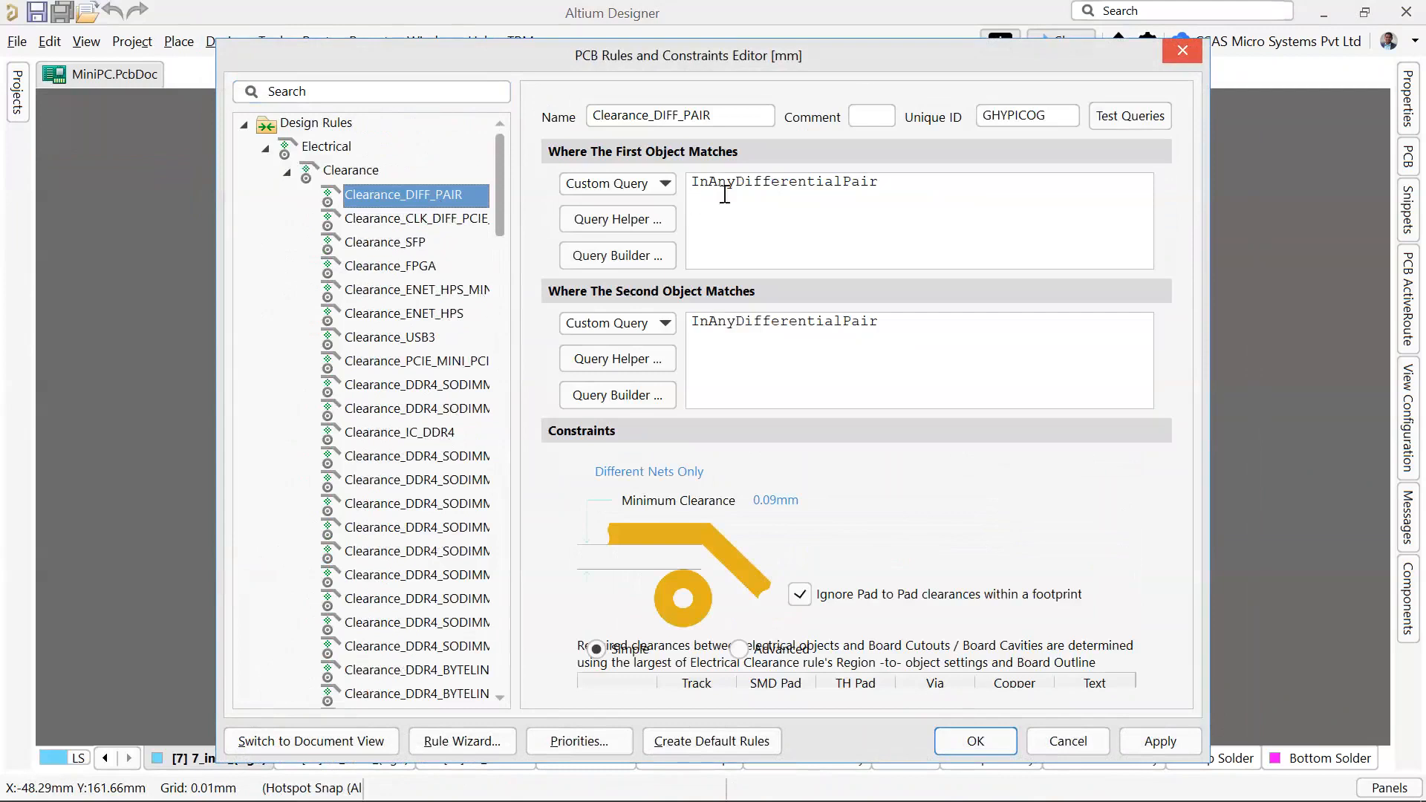
click(405, 243)
click(407, 267)
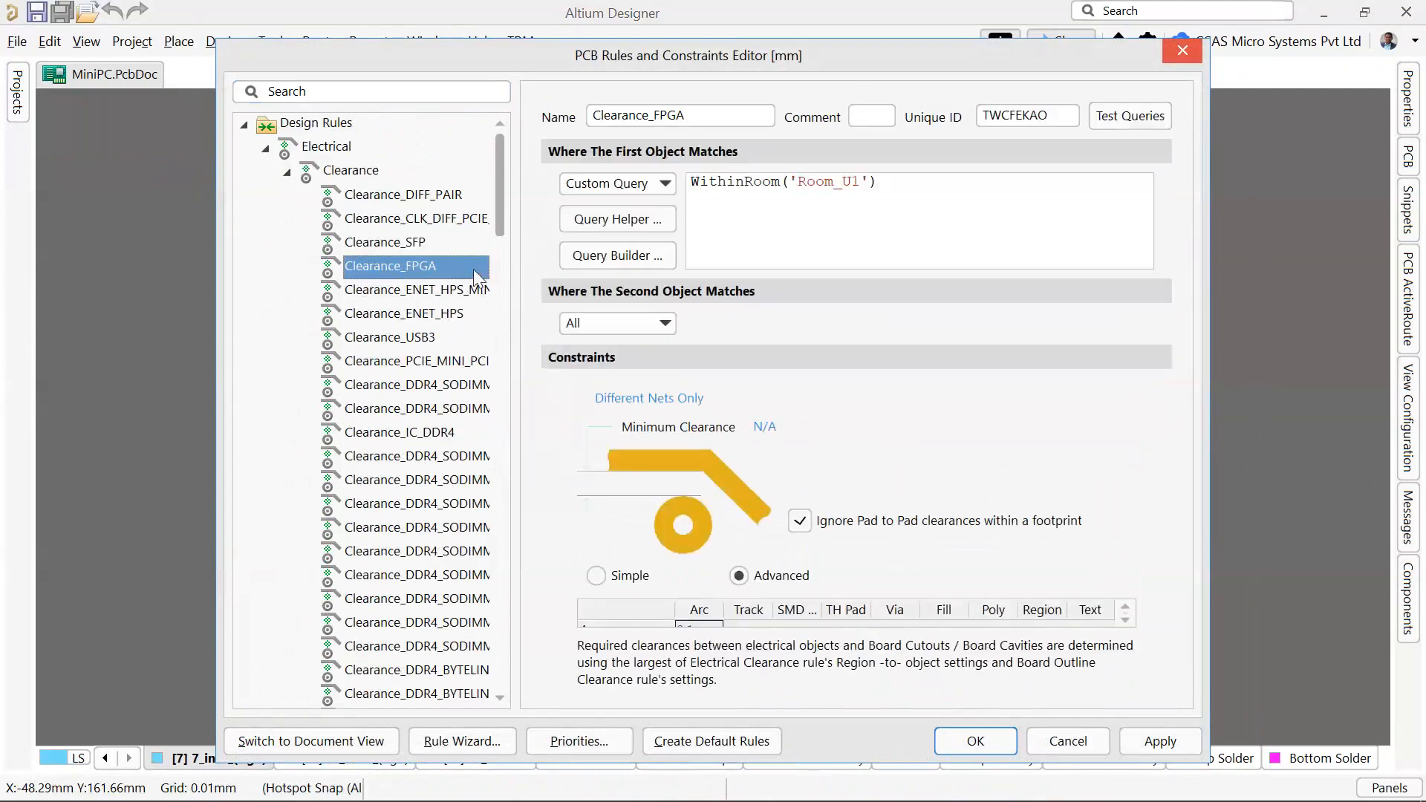
drag(509, 255, 550, 256)
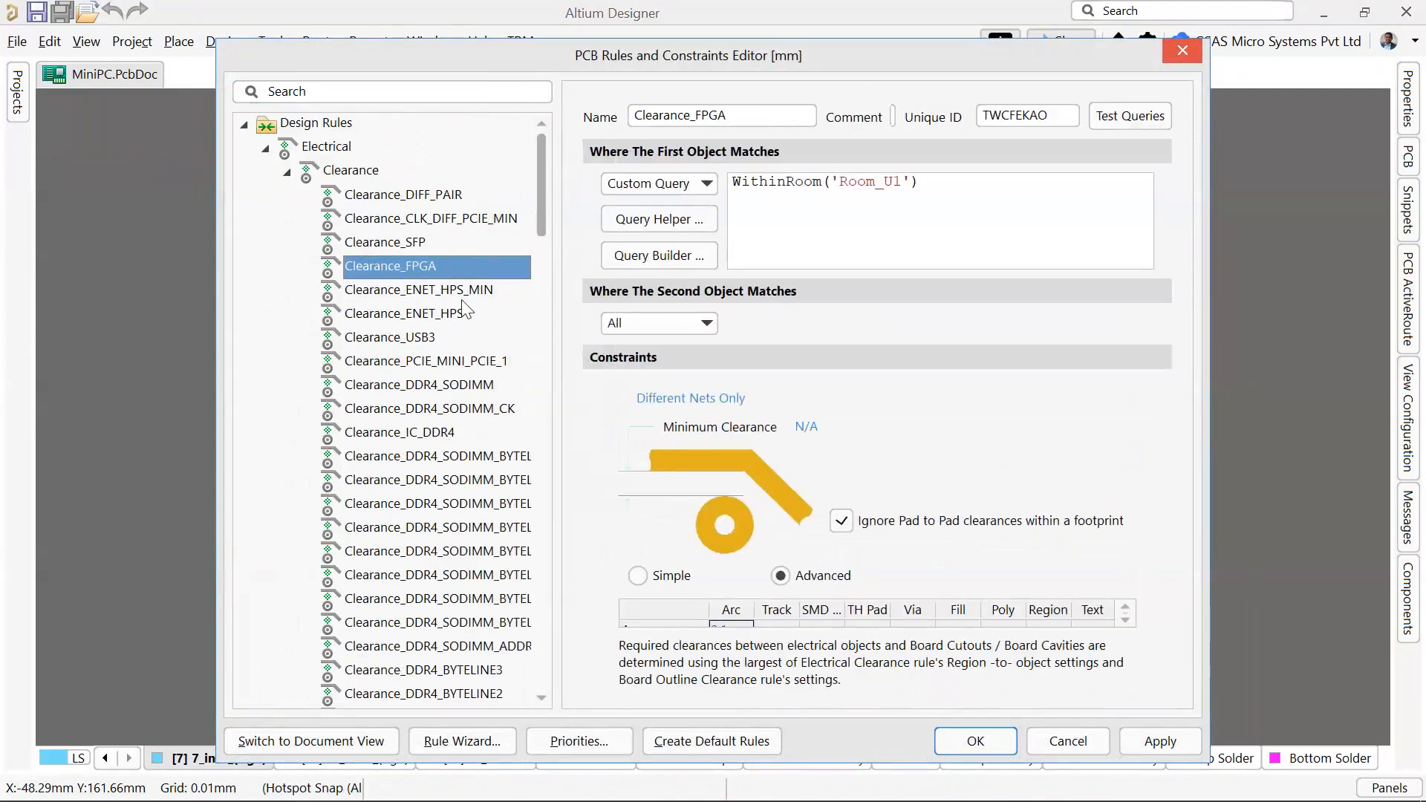
Inspect the routing width rules Width_sheet18_usb3, Width_ENET_HPS and Width_POWER.
scroll(465, 318, down, 3)
scroll(465, 318, down, 3)
scroll(468, 316, up, 3)
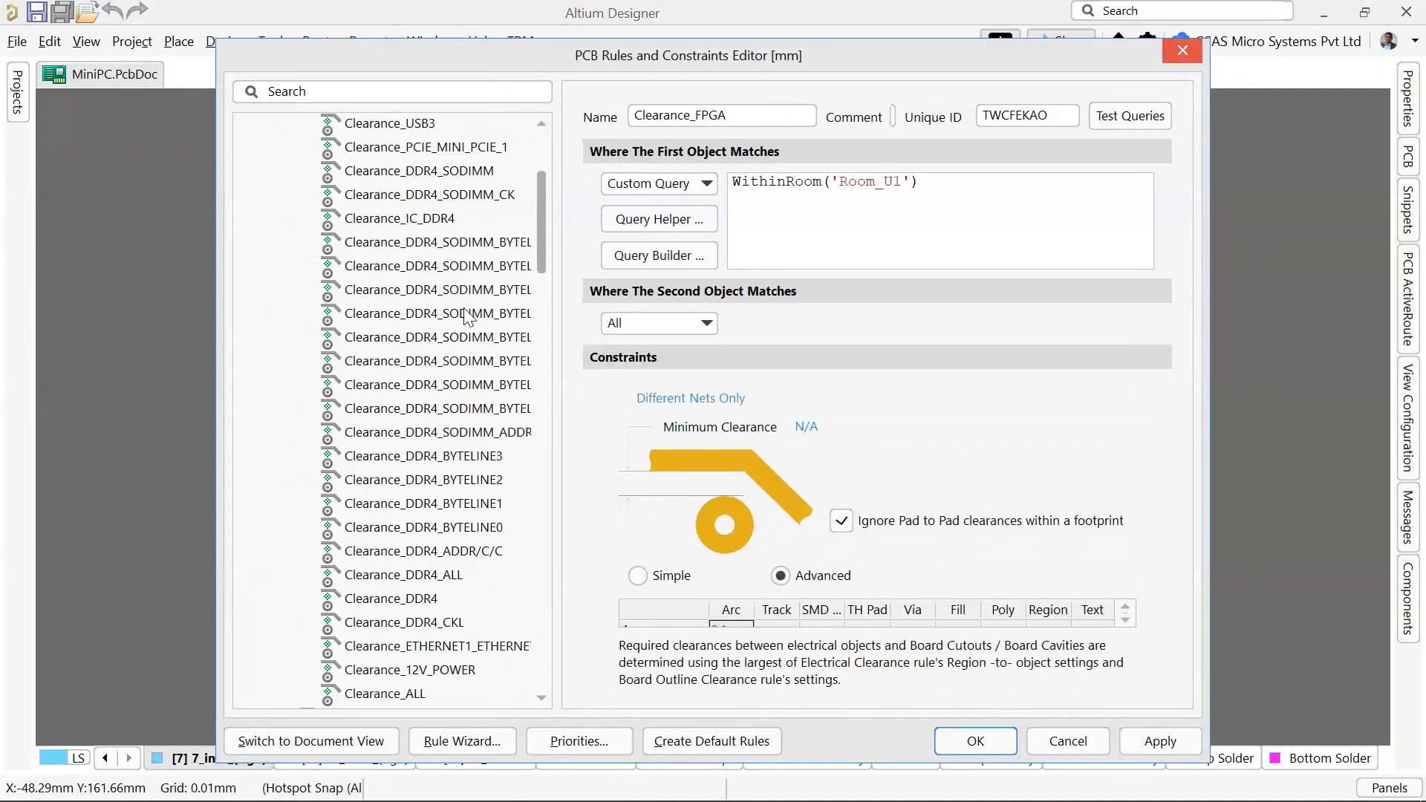
scroll(468, 316, down, 9)
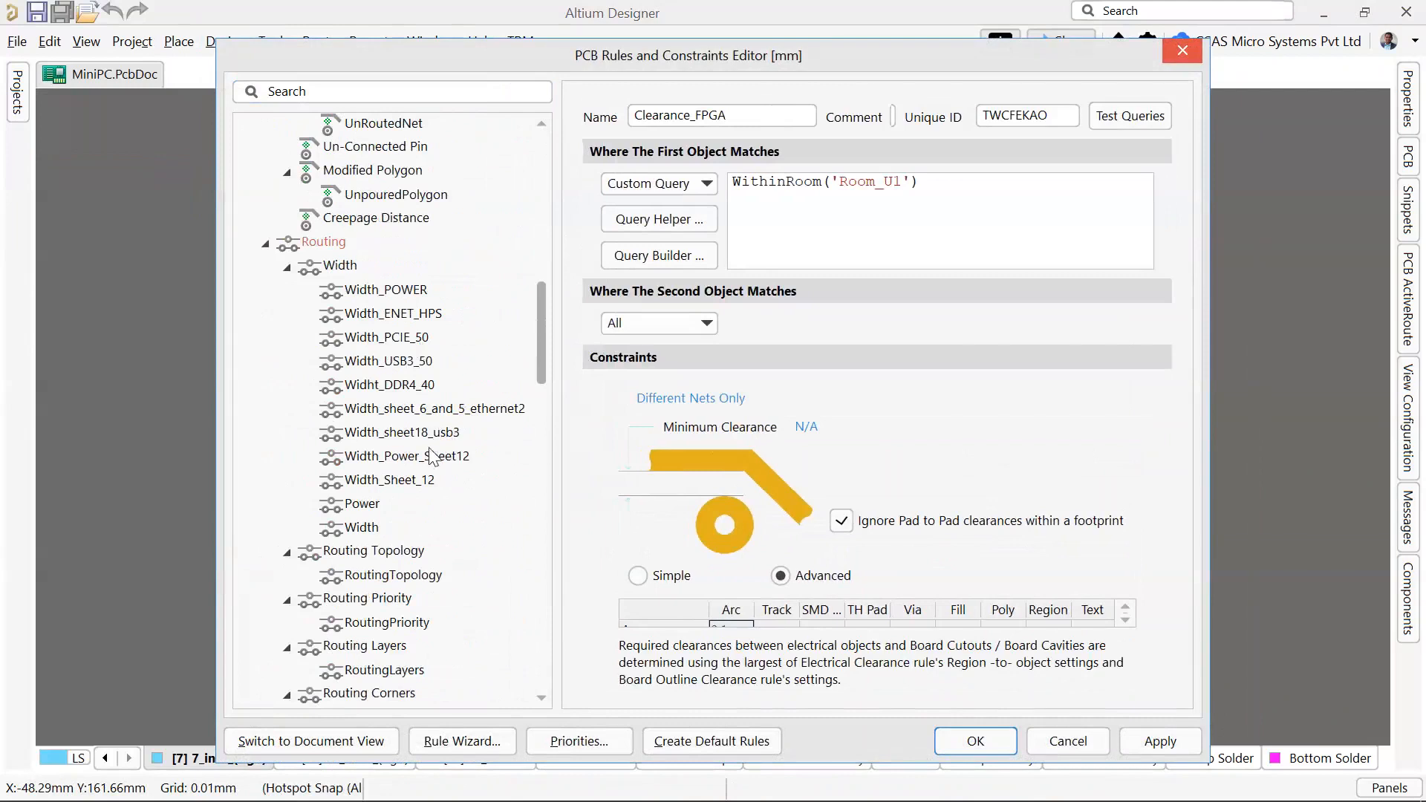
click(432, 437)
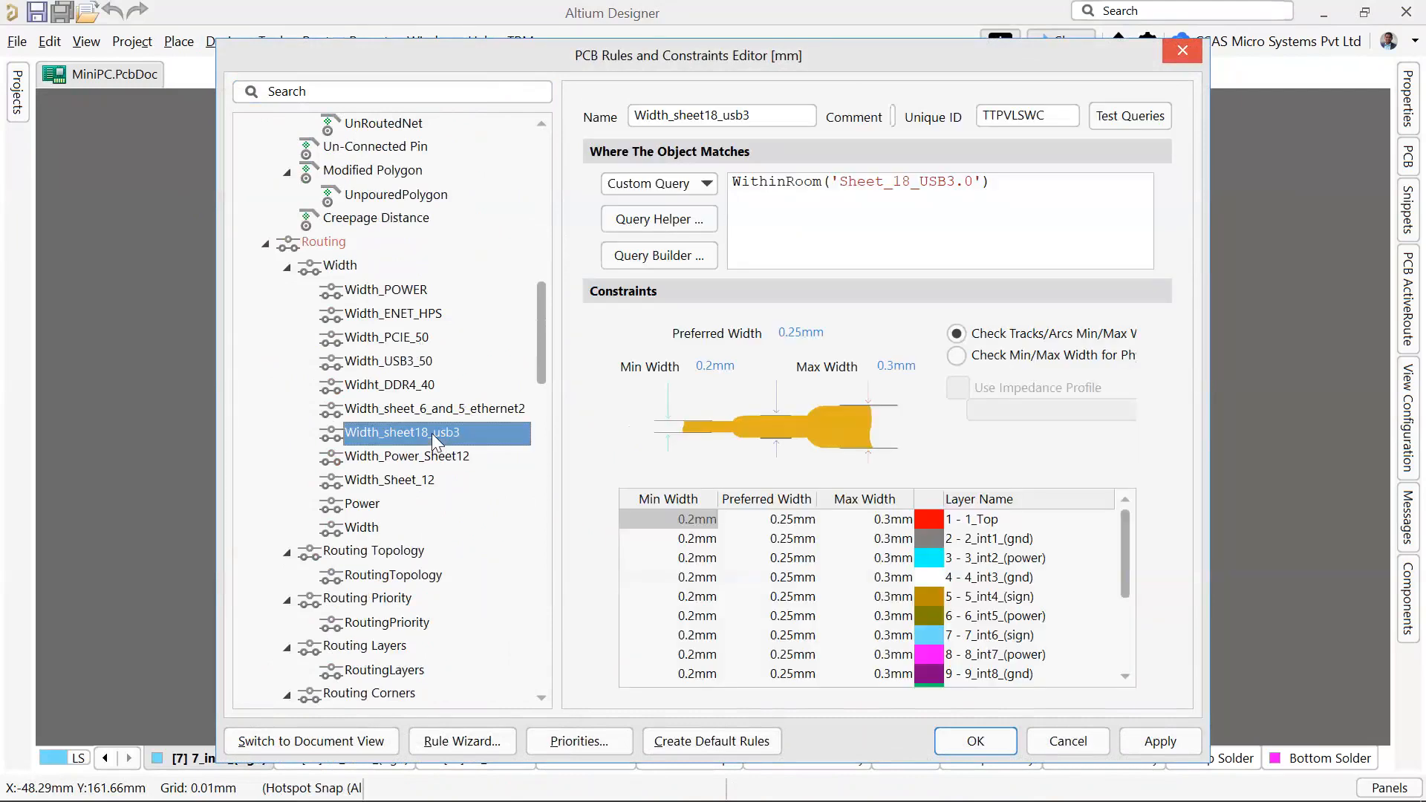
click(412, 311)
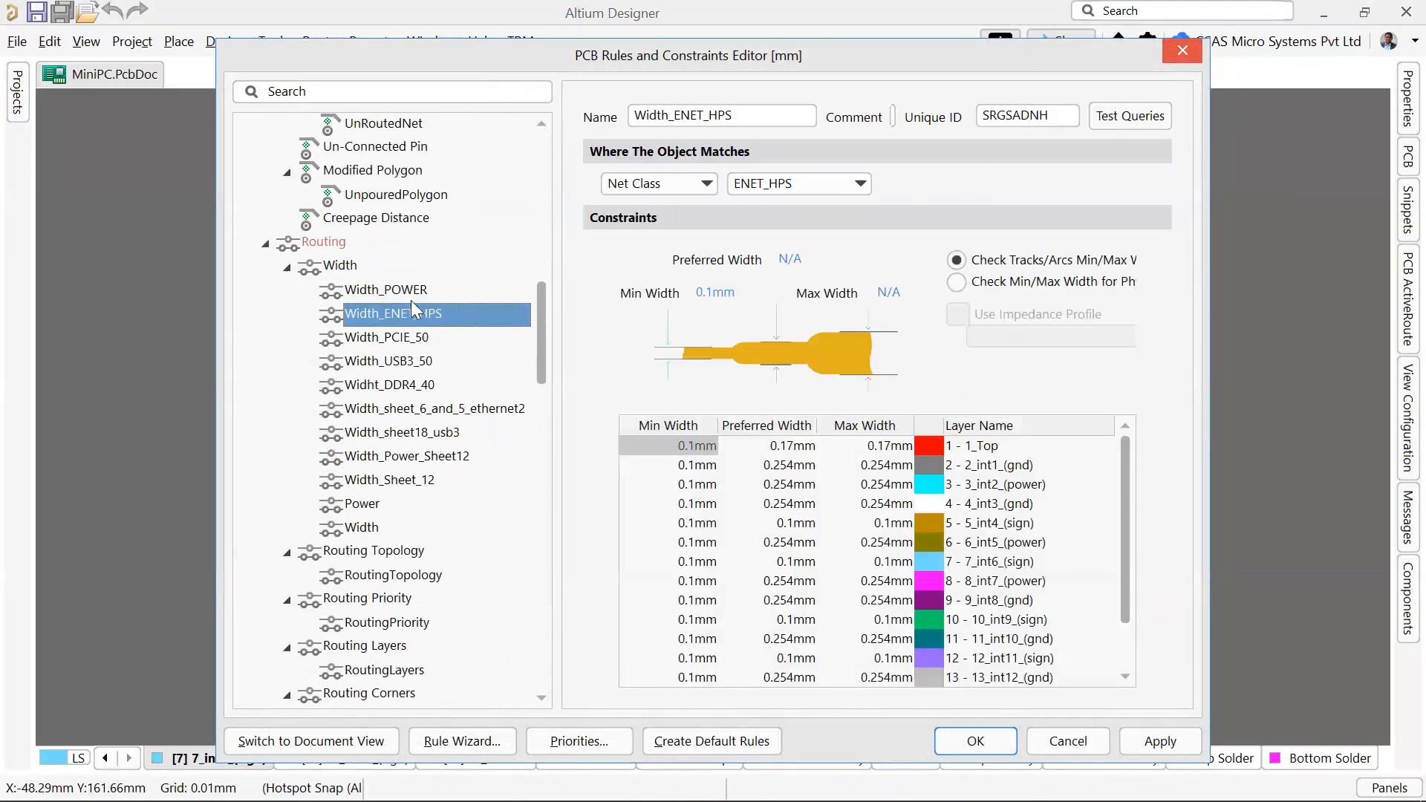
click(409, 291)
Return to the electrical clearance rules and inspect Clearance_PCIE_MINI_PCIE_1.
scroll(371, 289, up, 8)
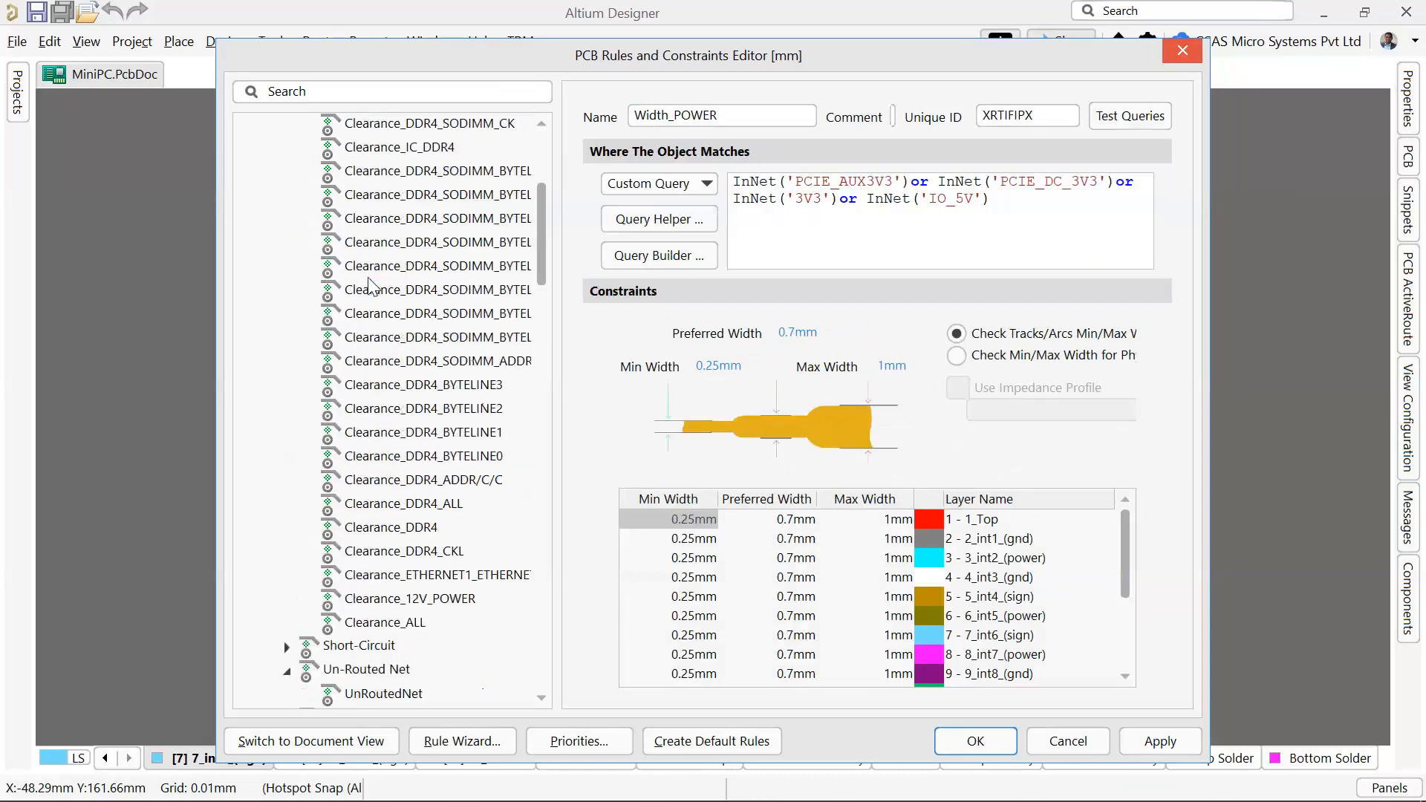
scroll(371, 288, up, 4)
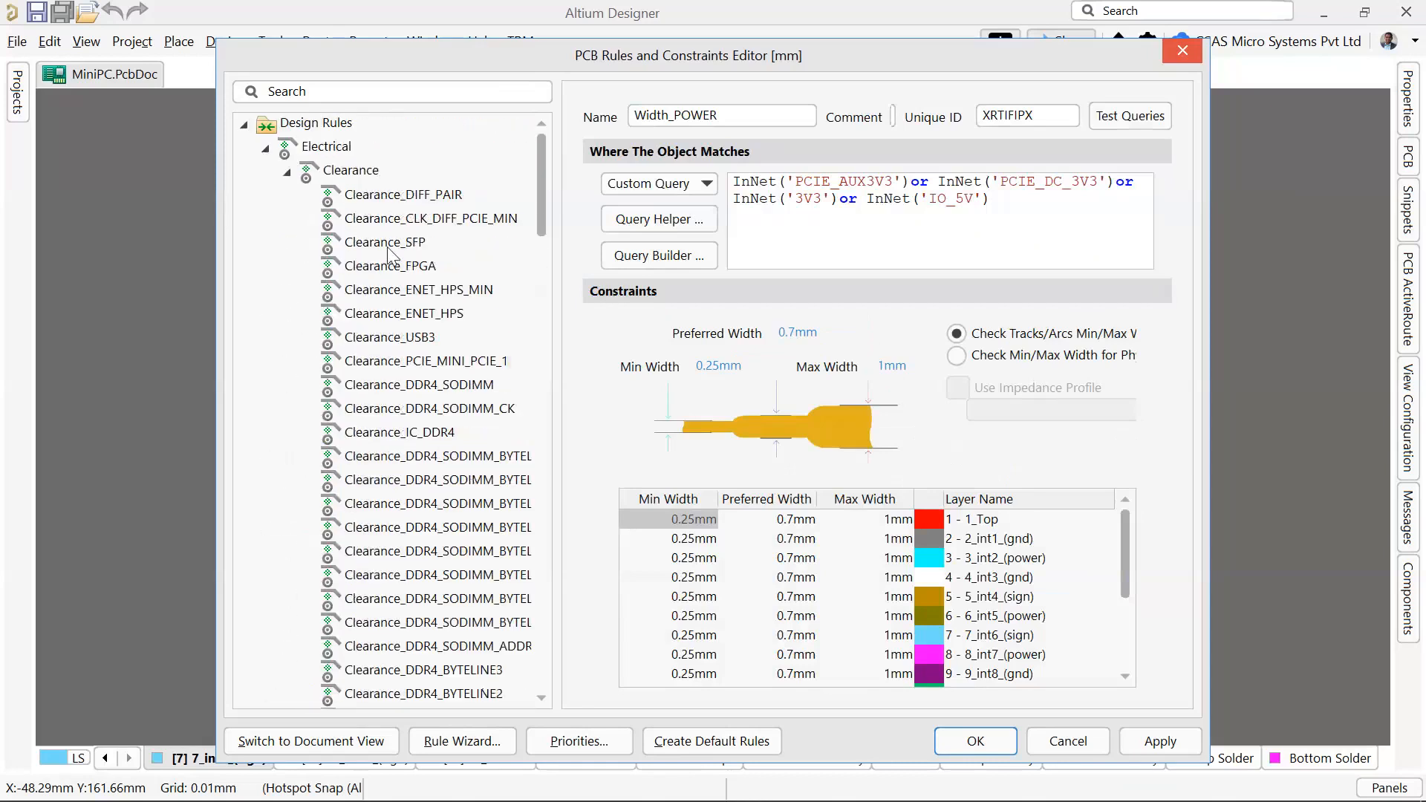
click(449, 362)
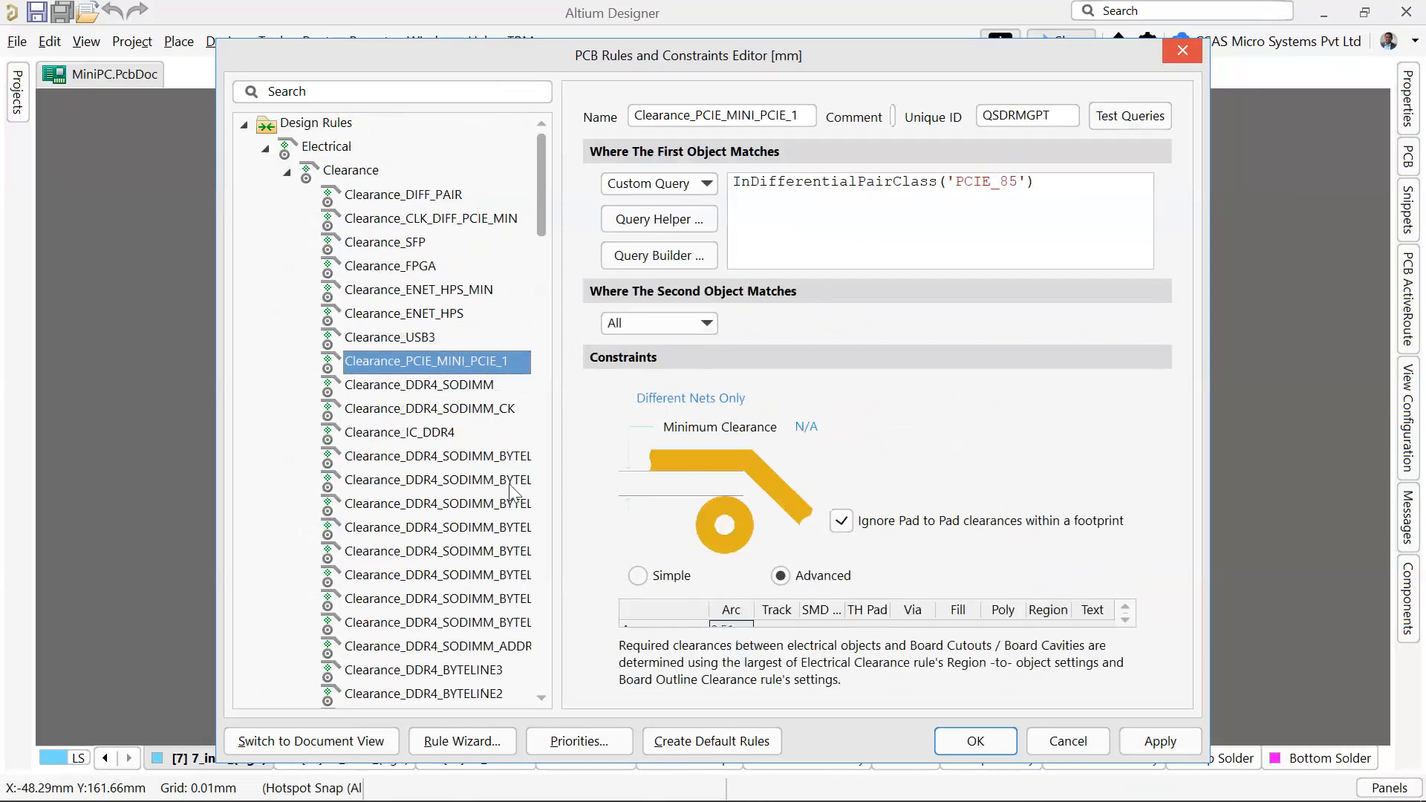
Inspect the differential pair routing rules DiffPairsRouting_USB3_85 and DiffPairsRouting_PCIE_85.
scroll(472, 508, down, 2)
scroll(469, 503, down, 8)
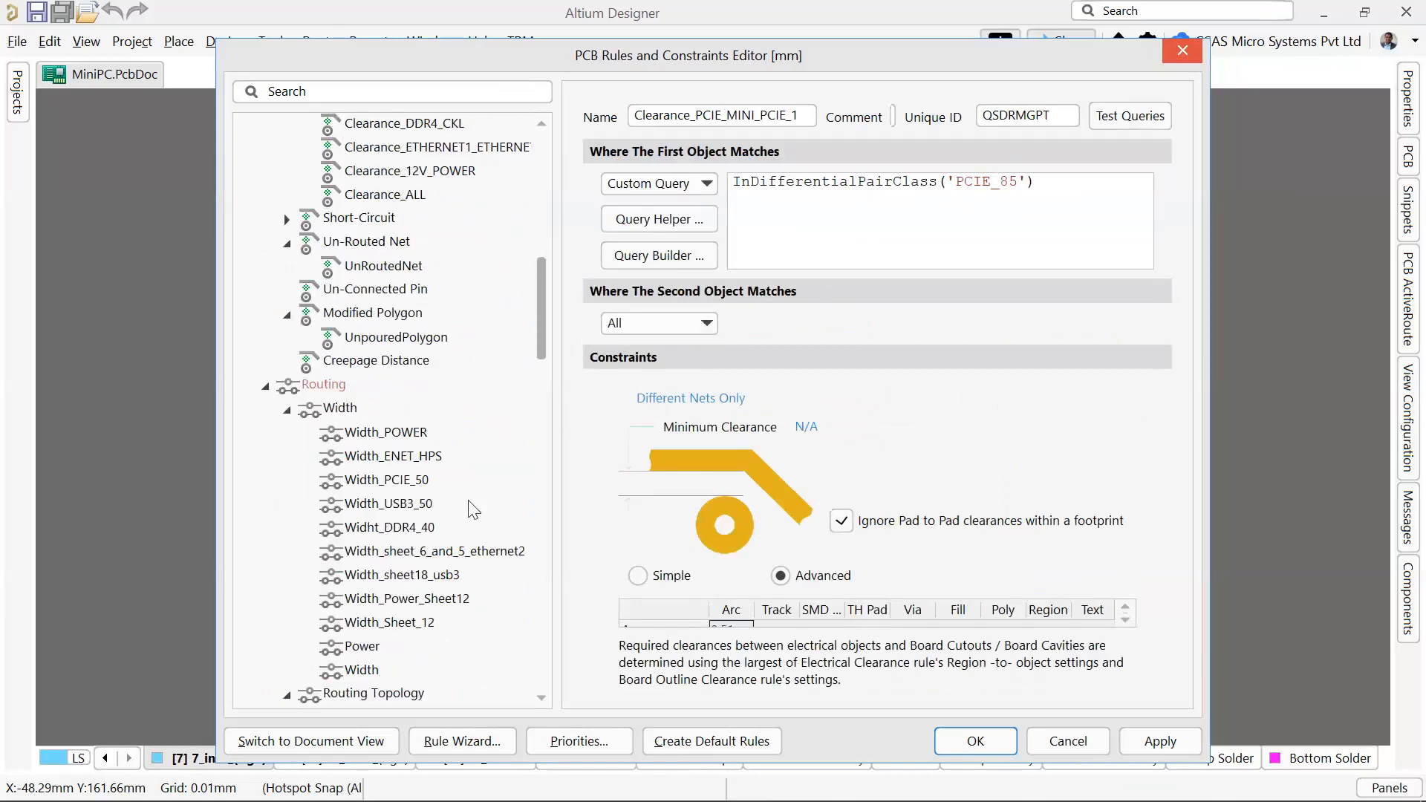
scroll(411, 624, down, 4)
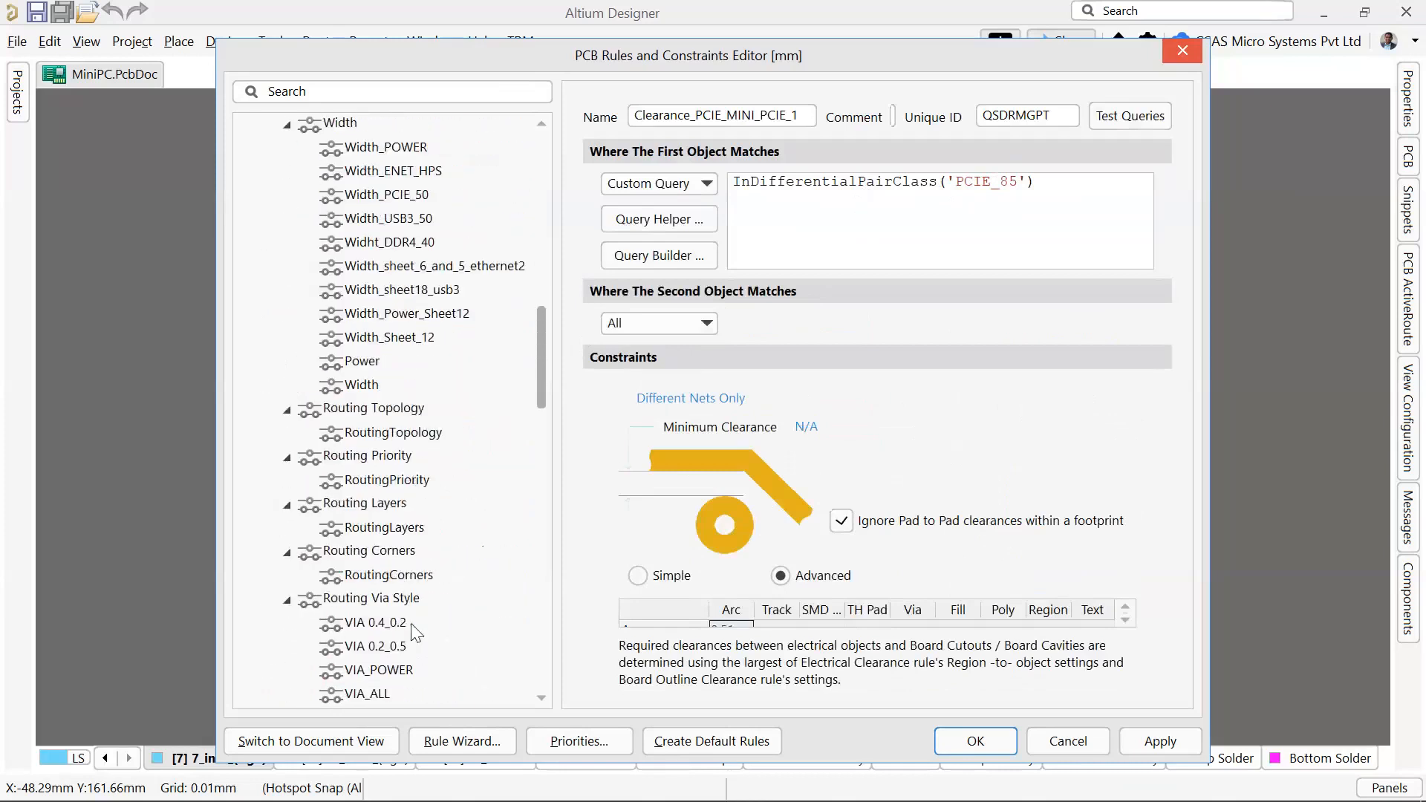
scroll(412, 622, down, 4)
click(411, 622)
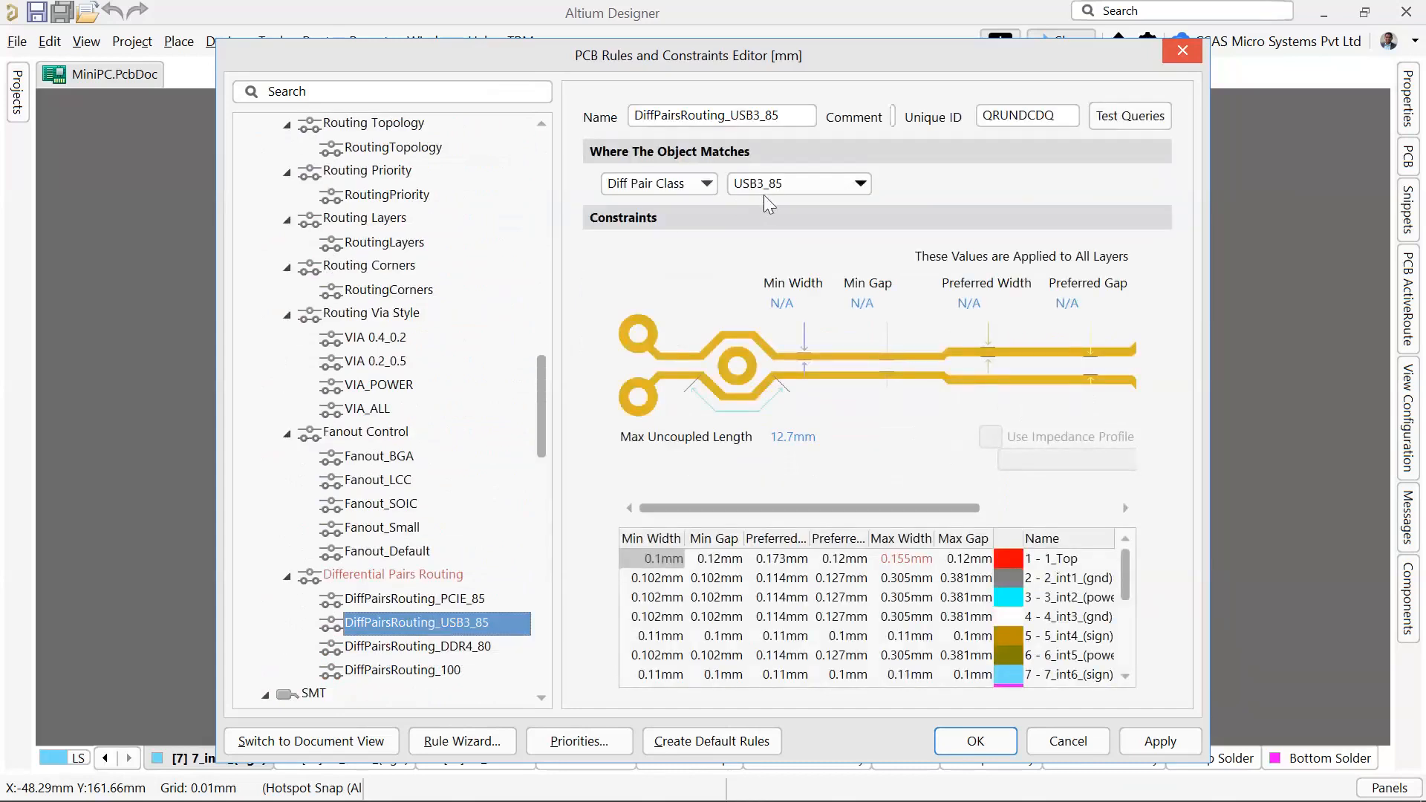
click(469, 598)
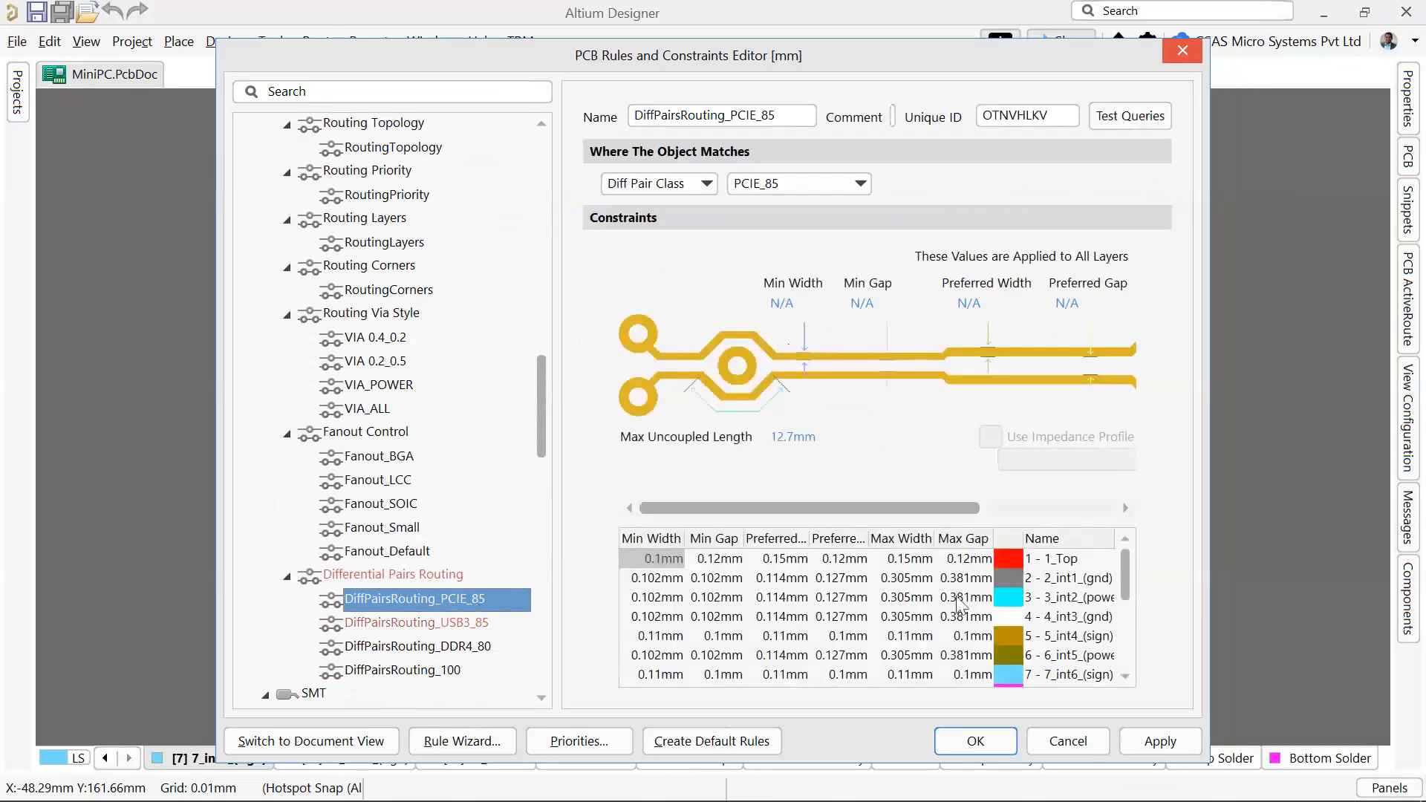
Review the whole rule tree, from the clearance rules down past the differential pair routing and SMT rules.
scroll(490, 529, up, 10)
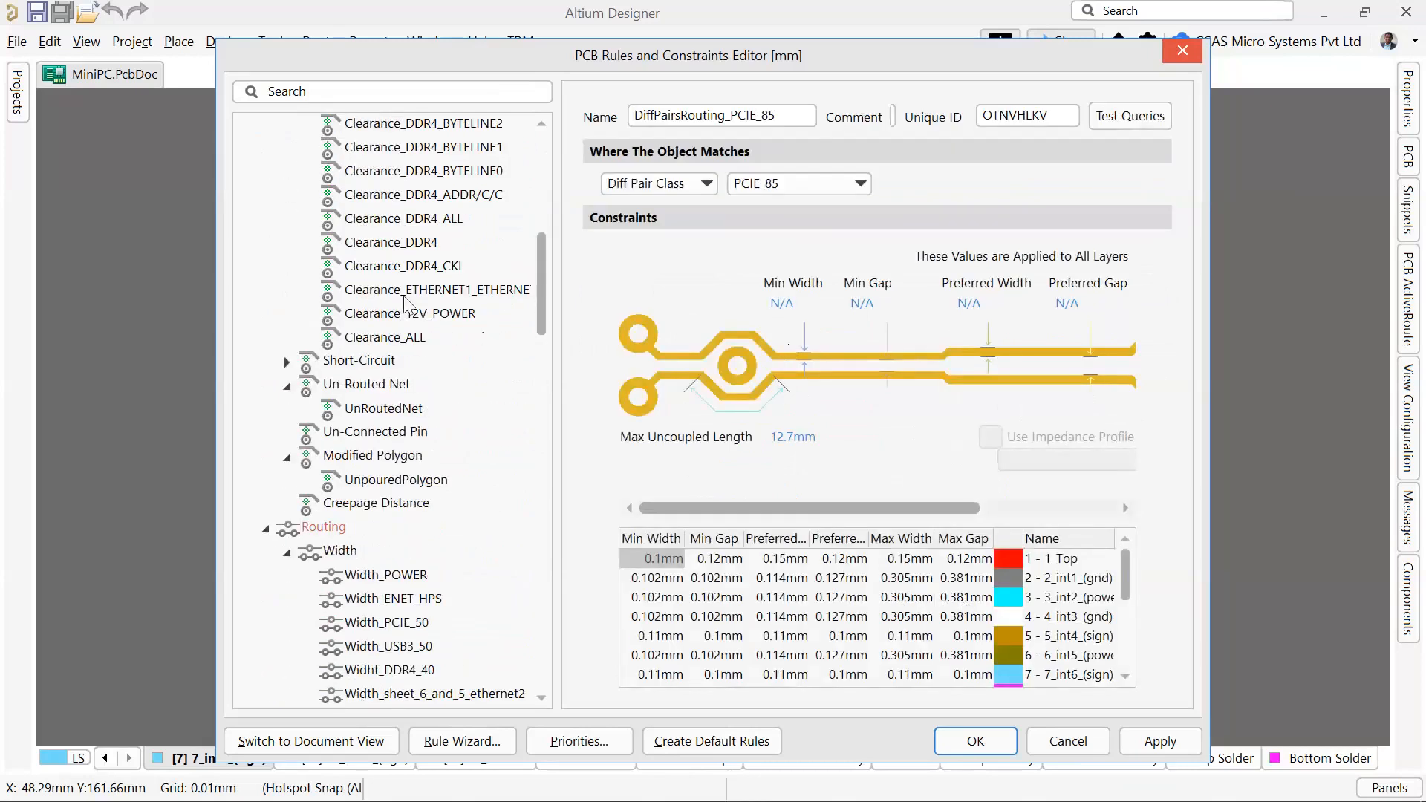
scroll(396, 271, up, 3)
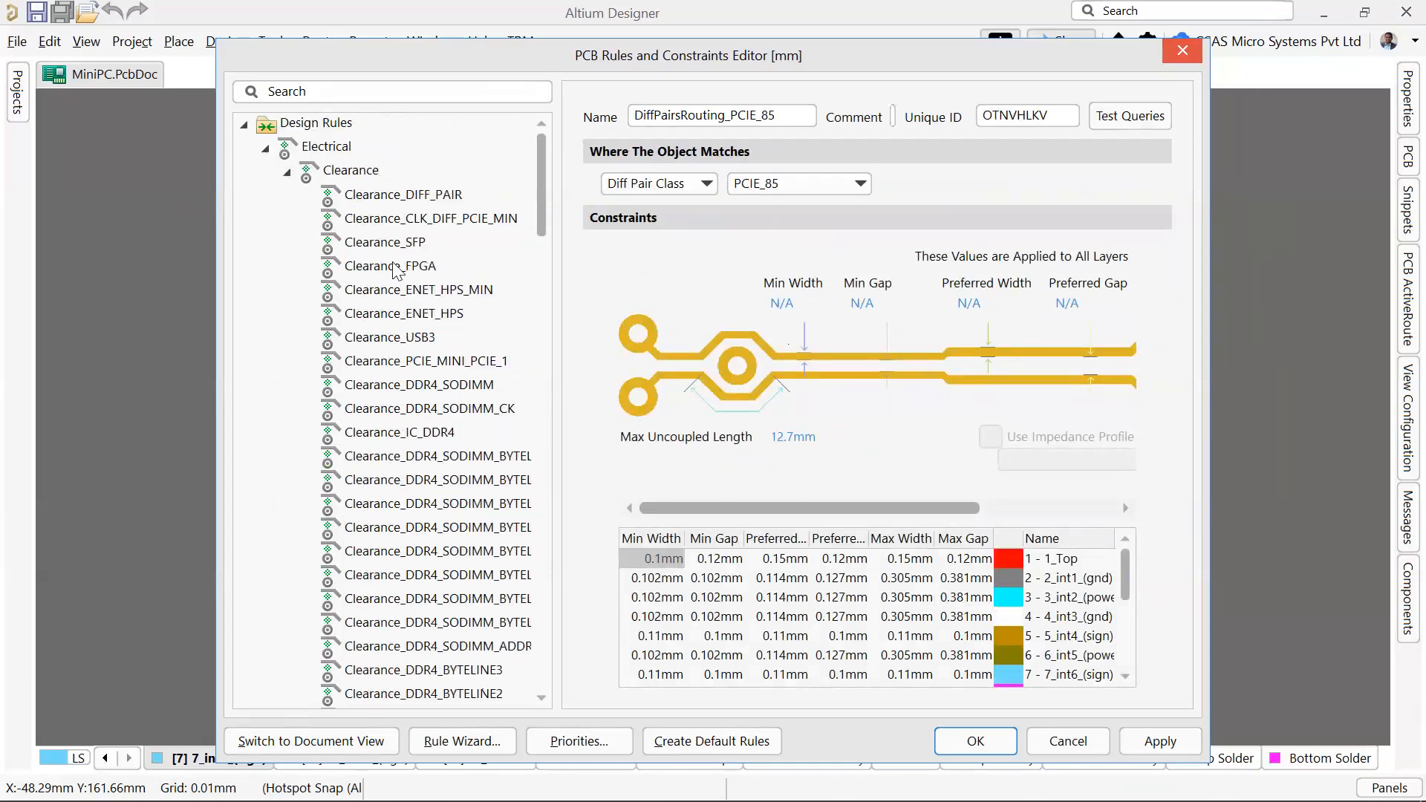
scroll(395, 269, down, 15)
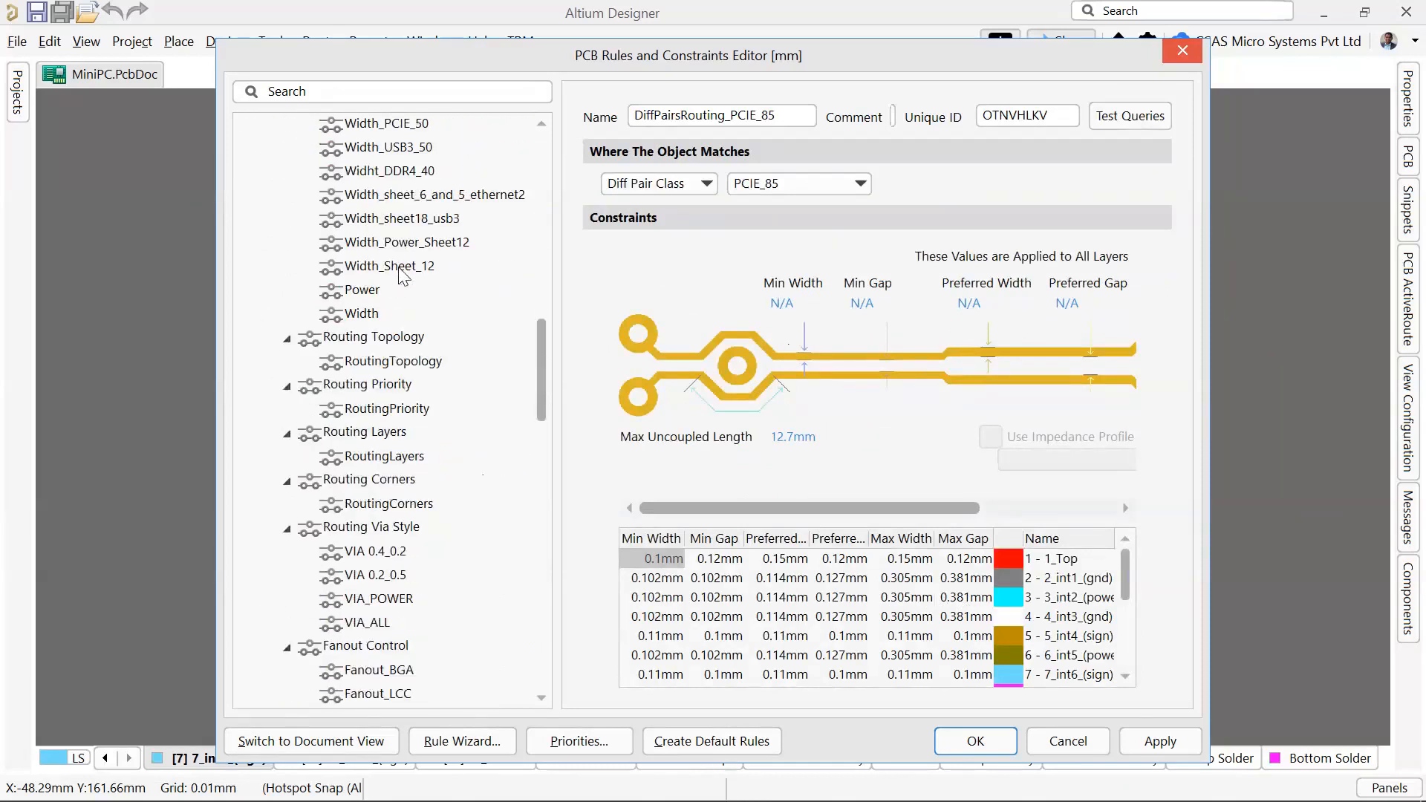
scroll(401, 276, down, 5)
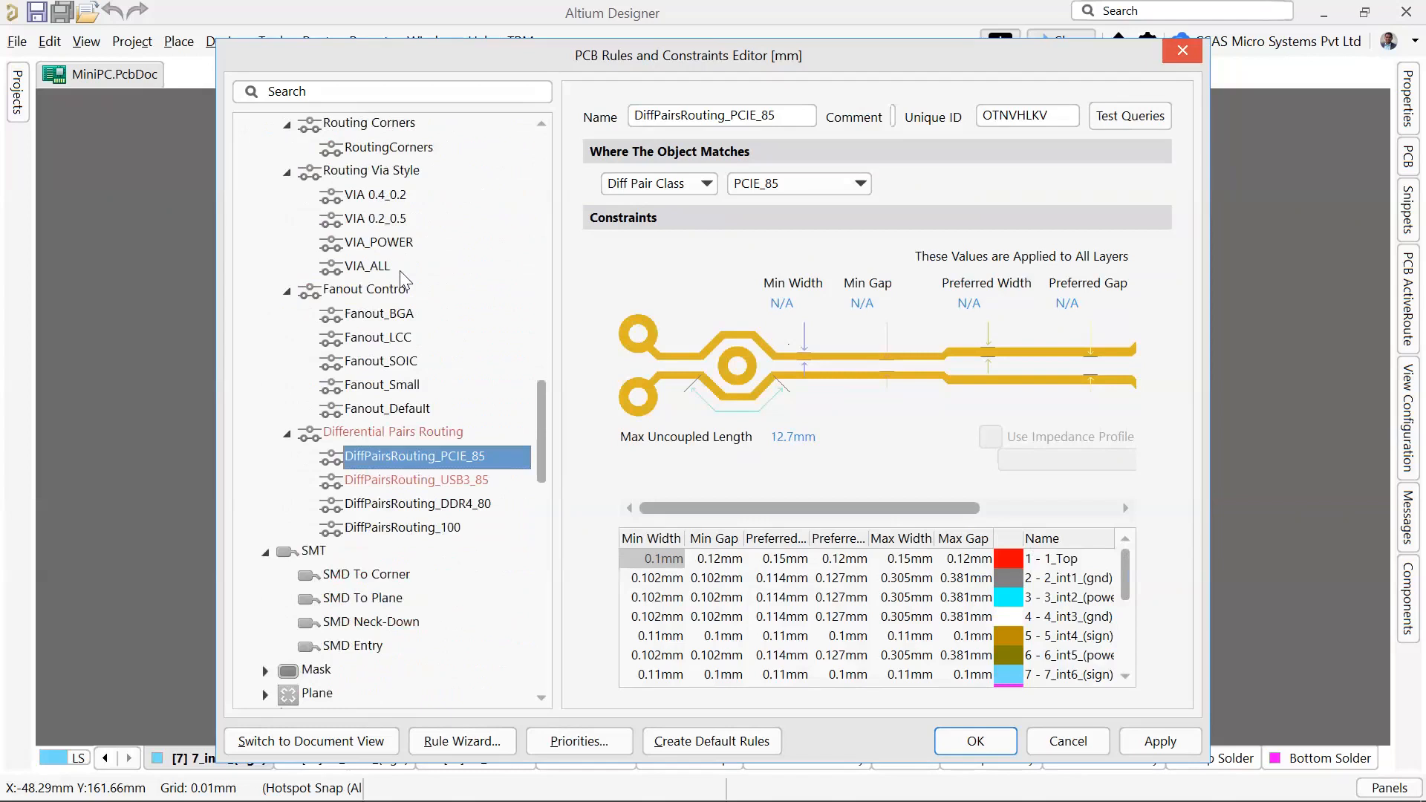
scroll(404, 280, down, 10)
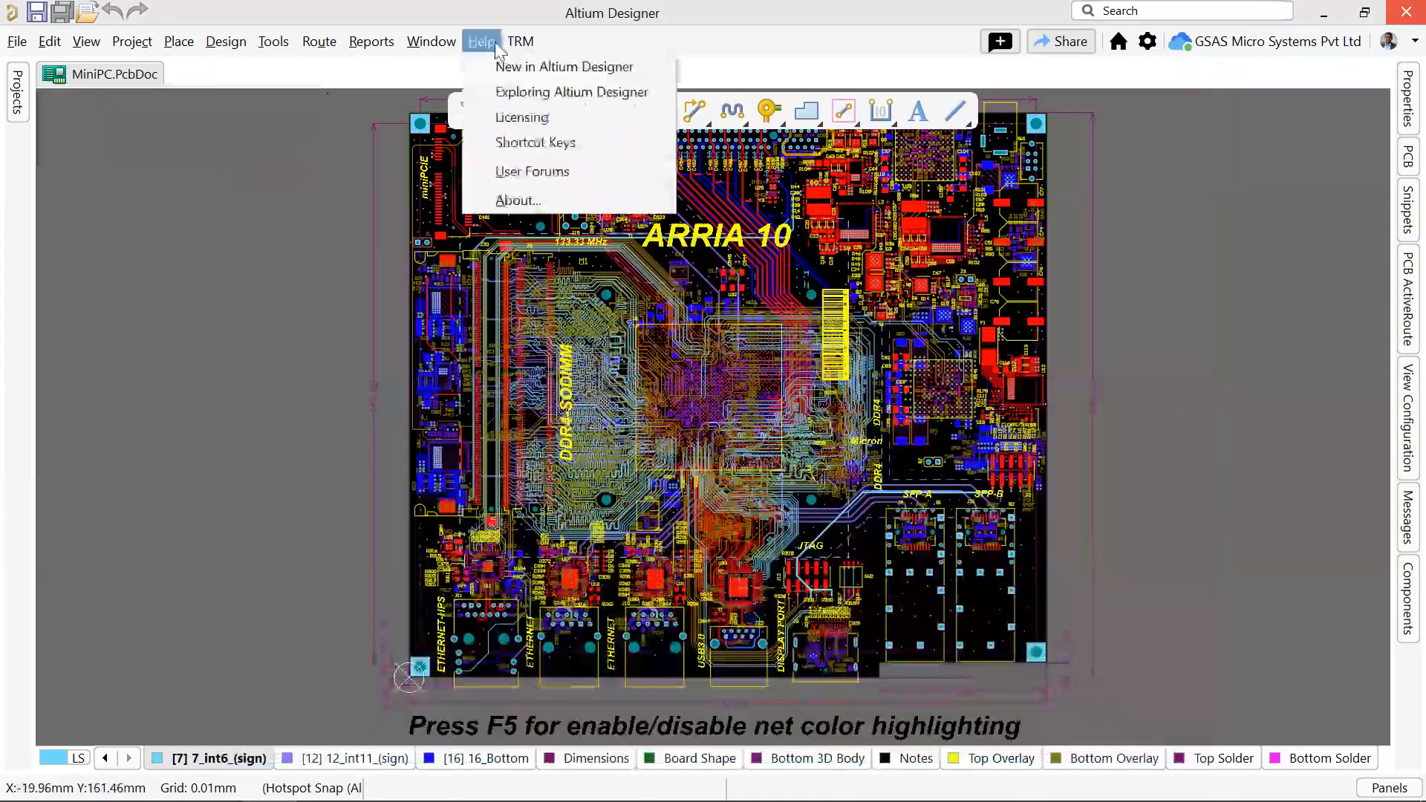
View the program's version information and close it.
click(534, 204)
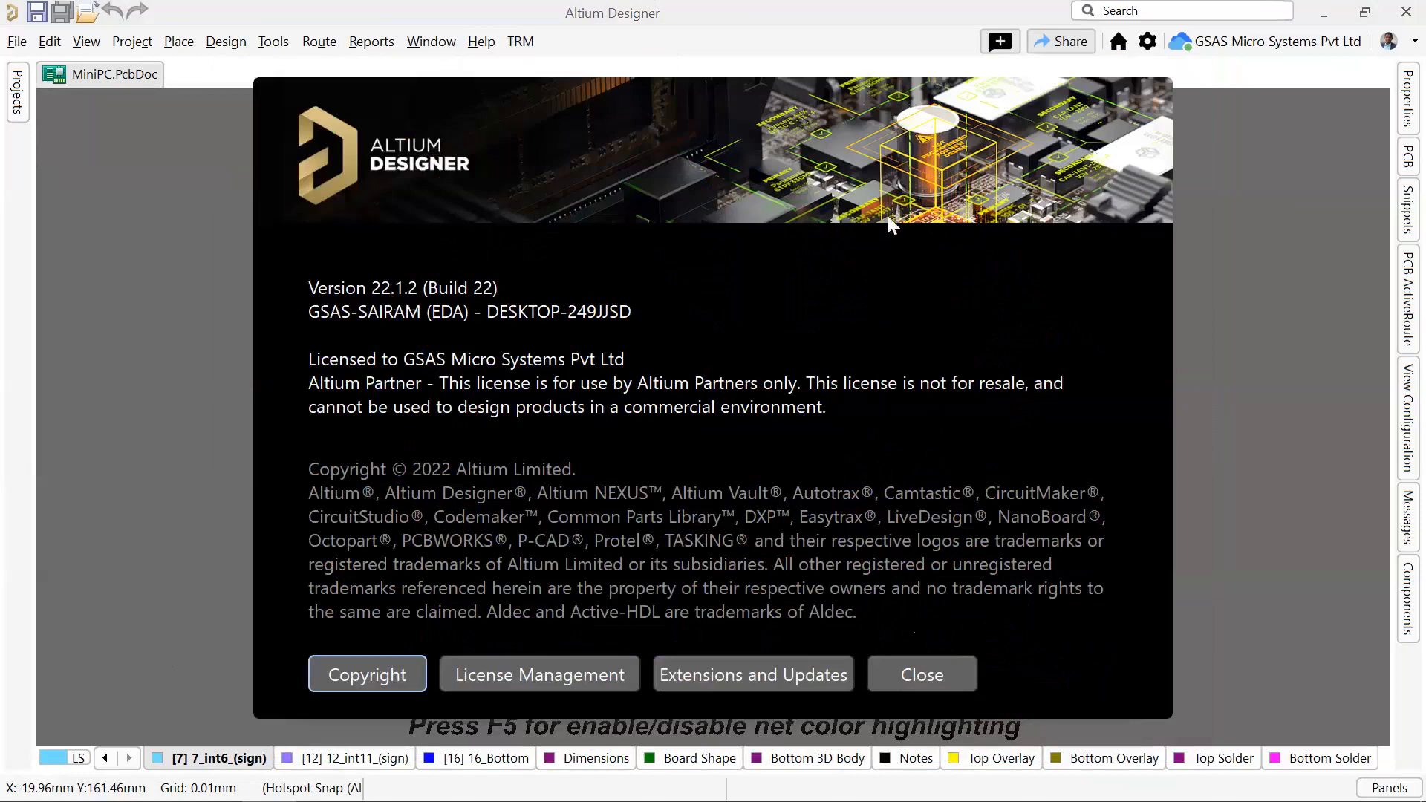
click(923, 687)
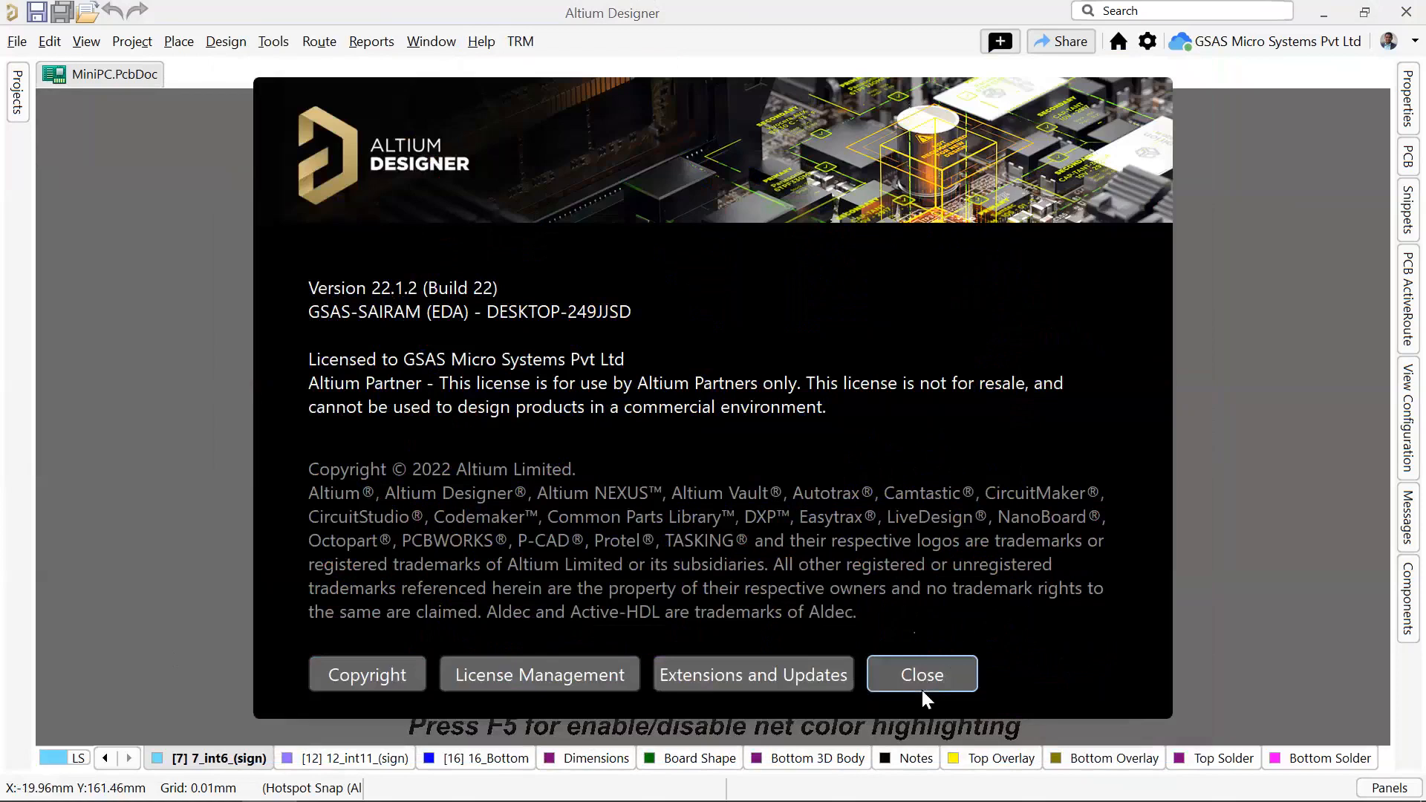
click(921, 687)
Open the design rules in the document view and accept the migration of the advanced rules to basic rules.
click(226, 41)
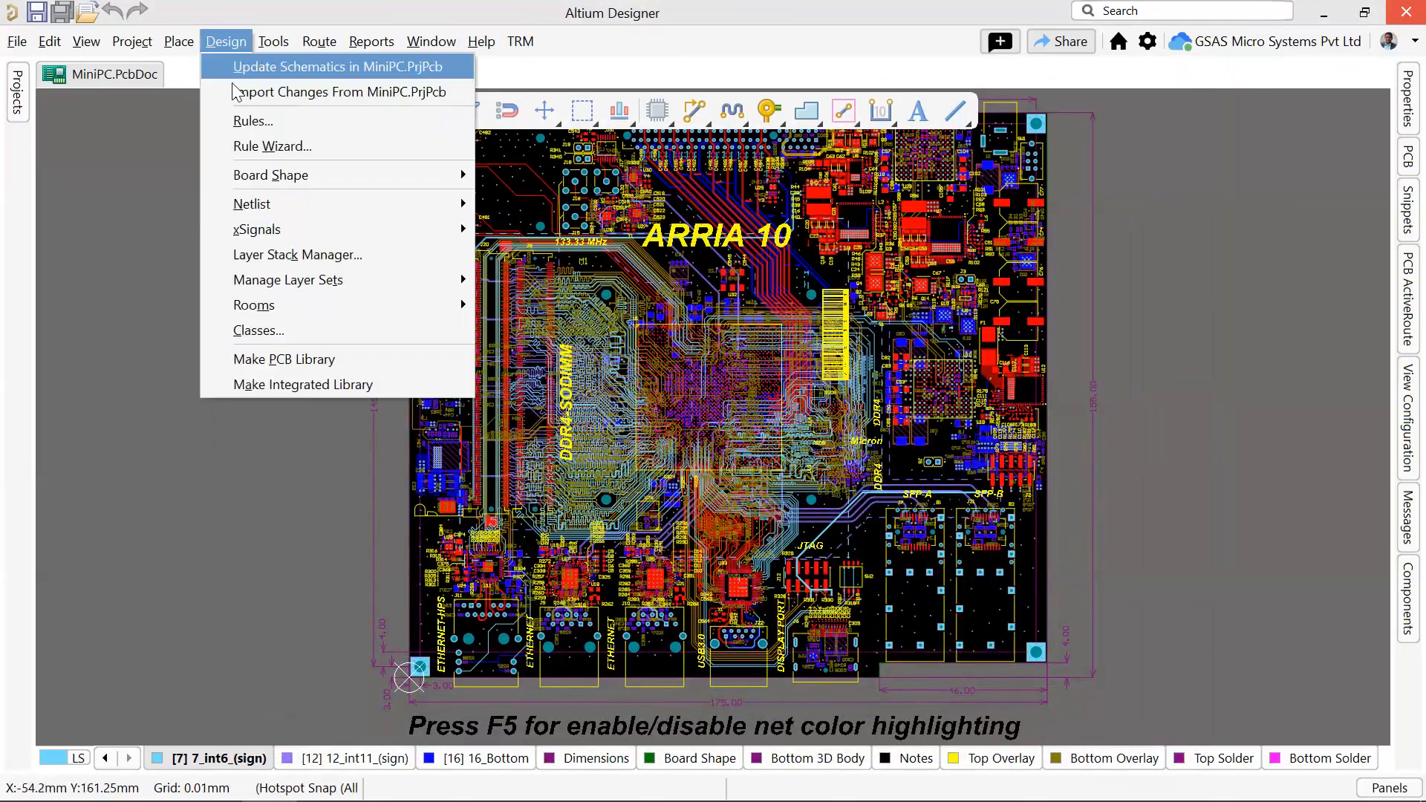
click(239, 113)
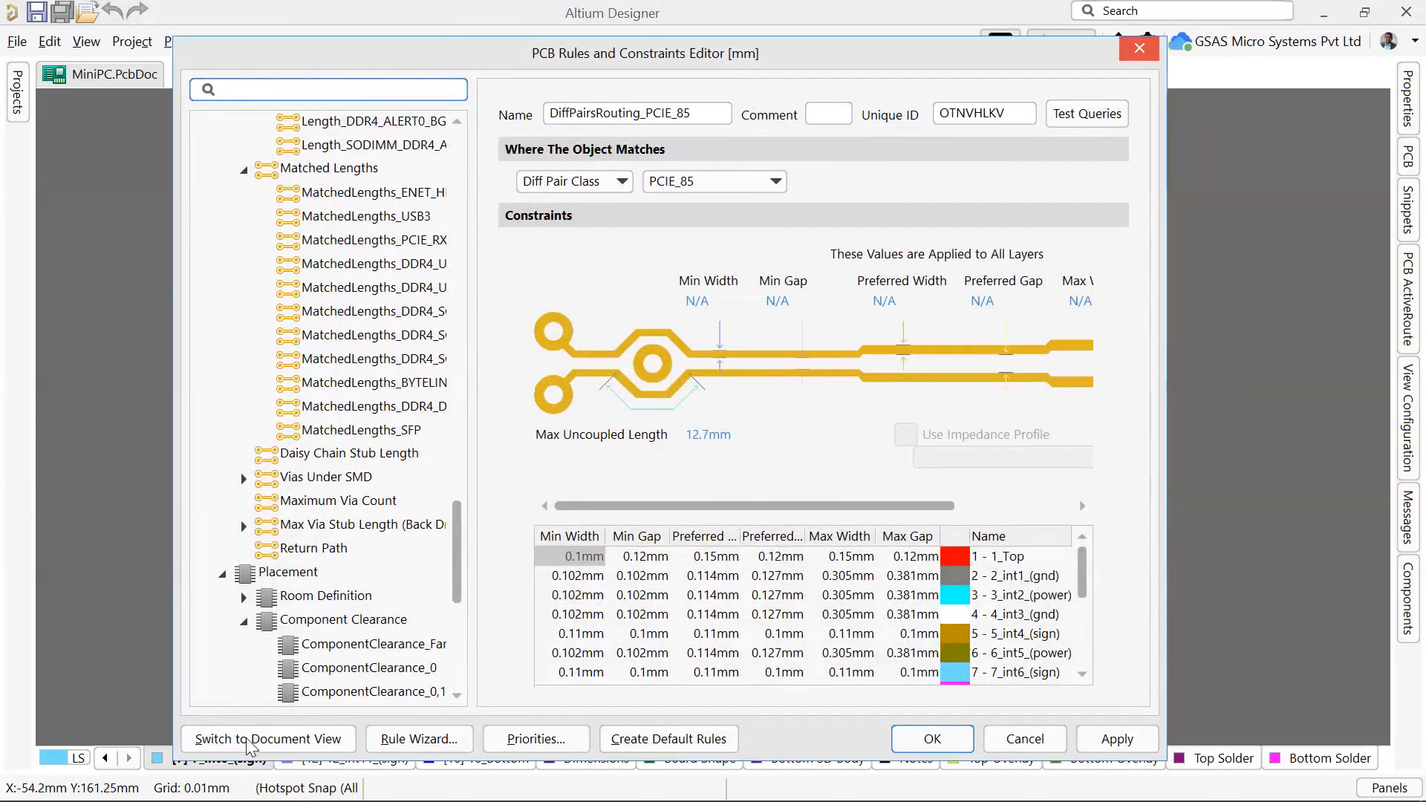
click(248, 740)
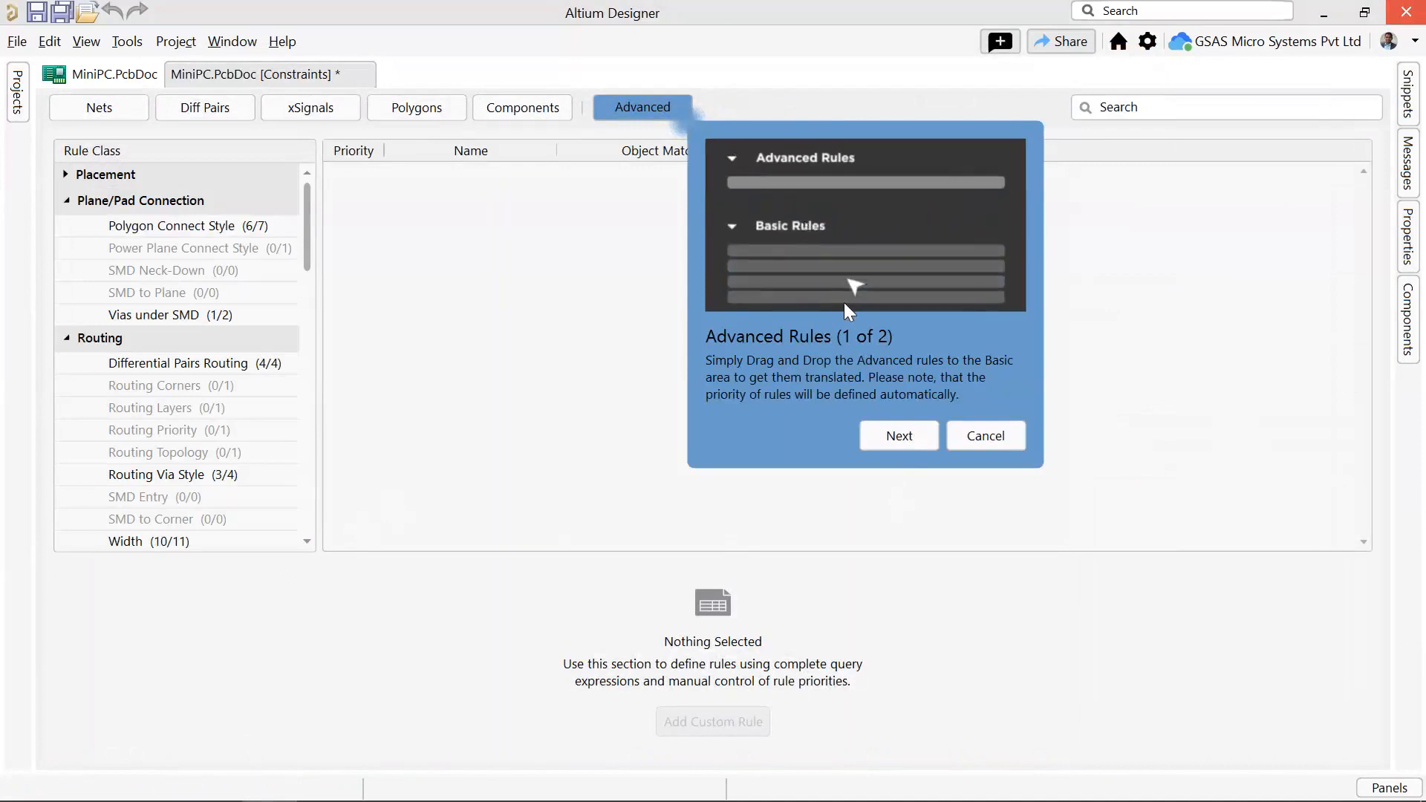
click(900, 436)
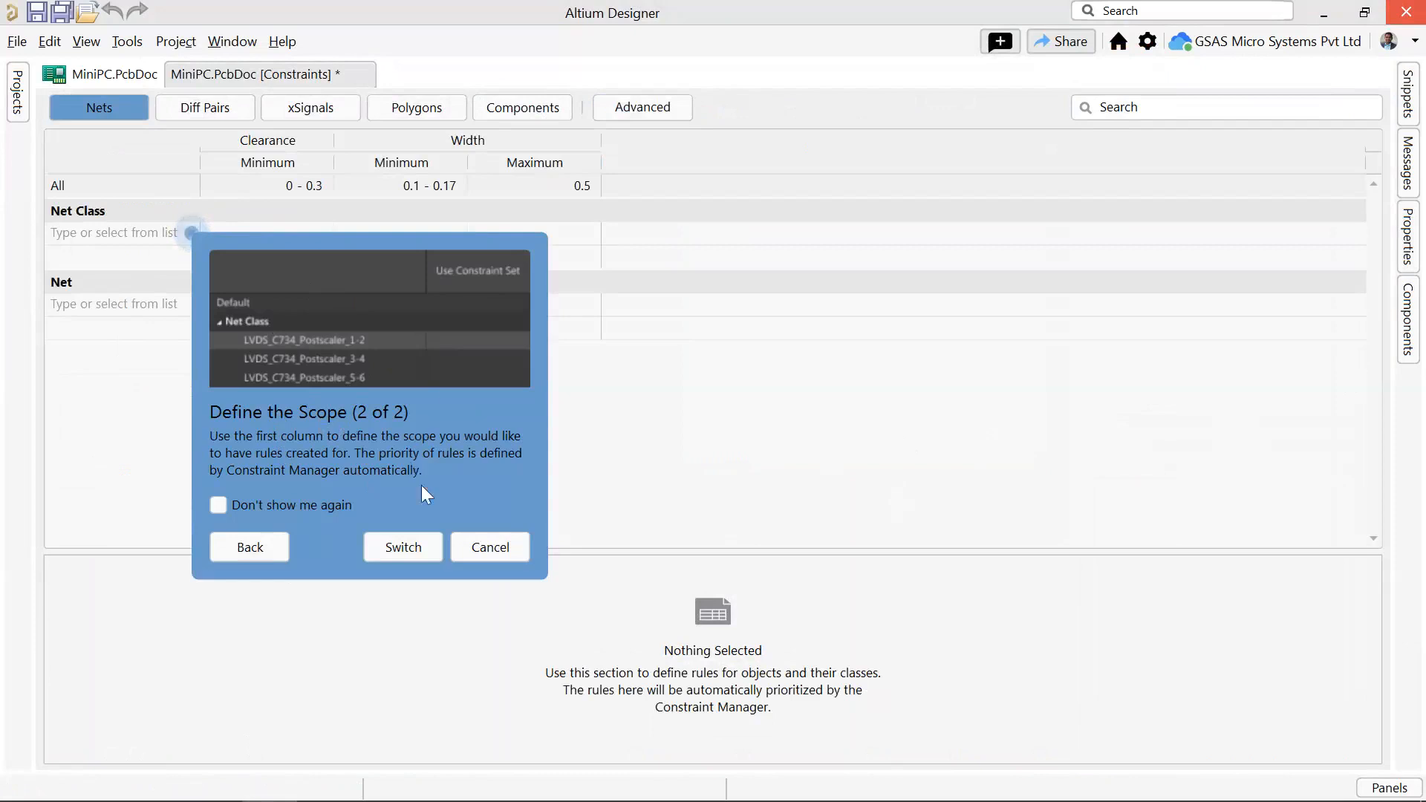
click(398, 546)
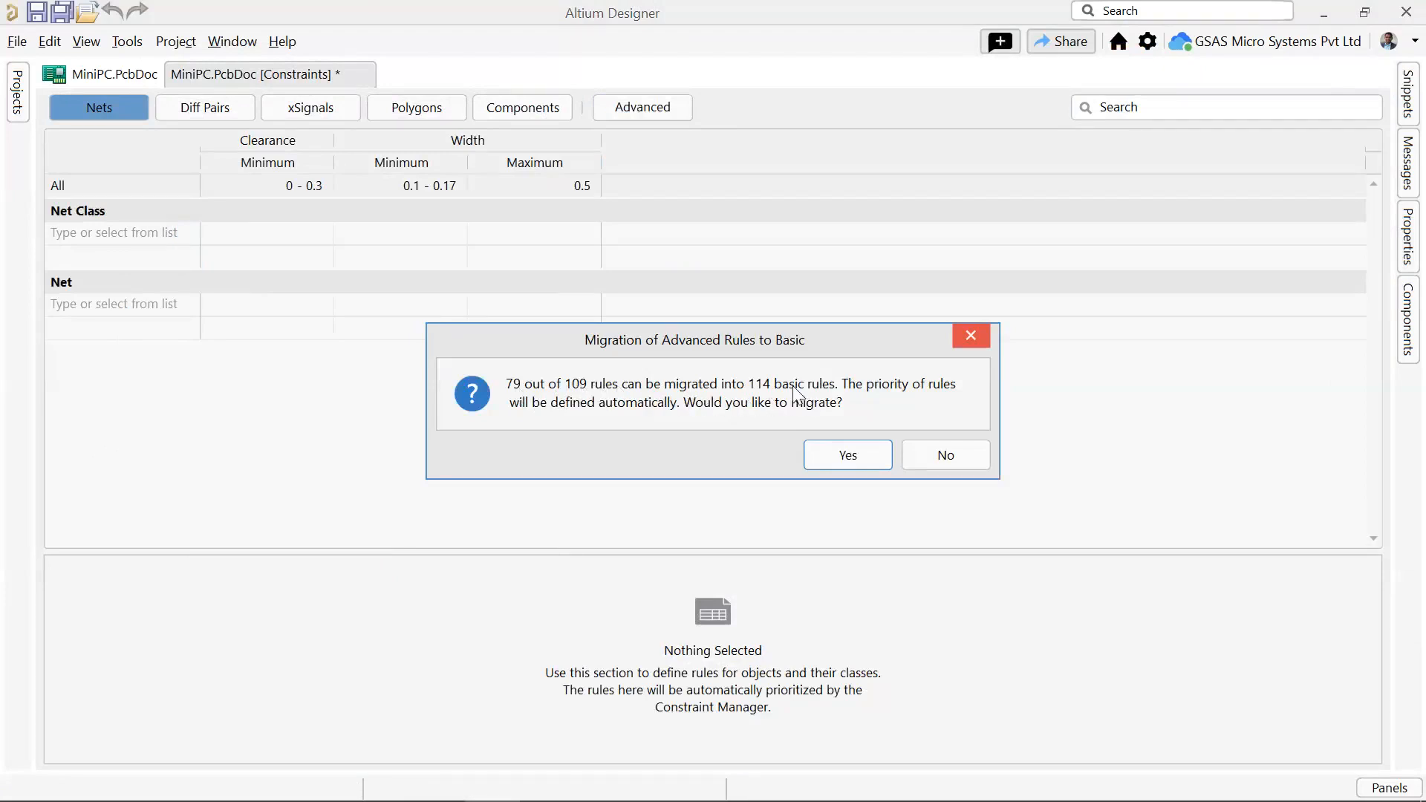
click(932, 24)
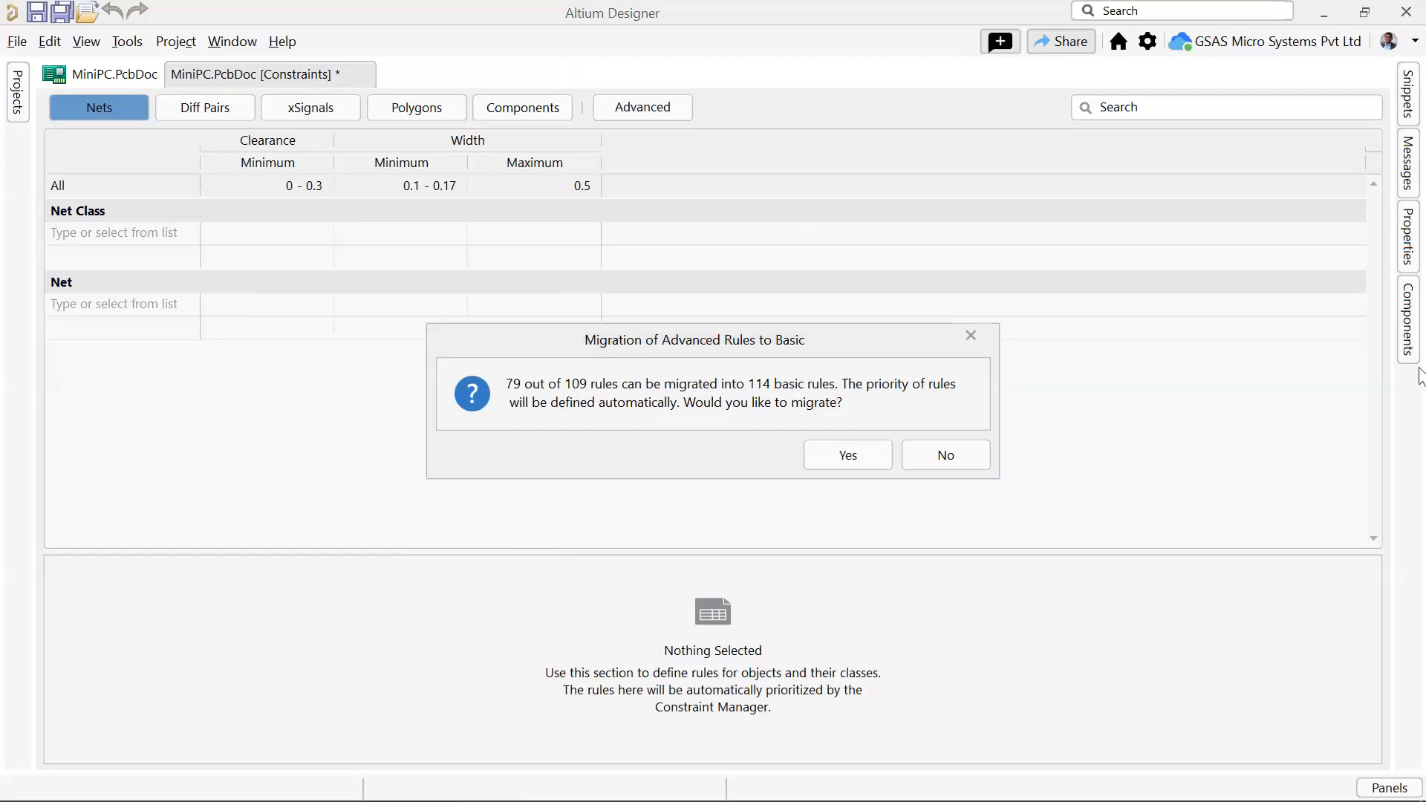
click(844, 466)
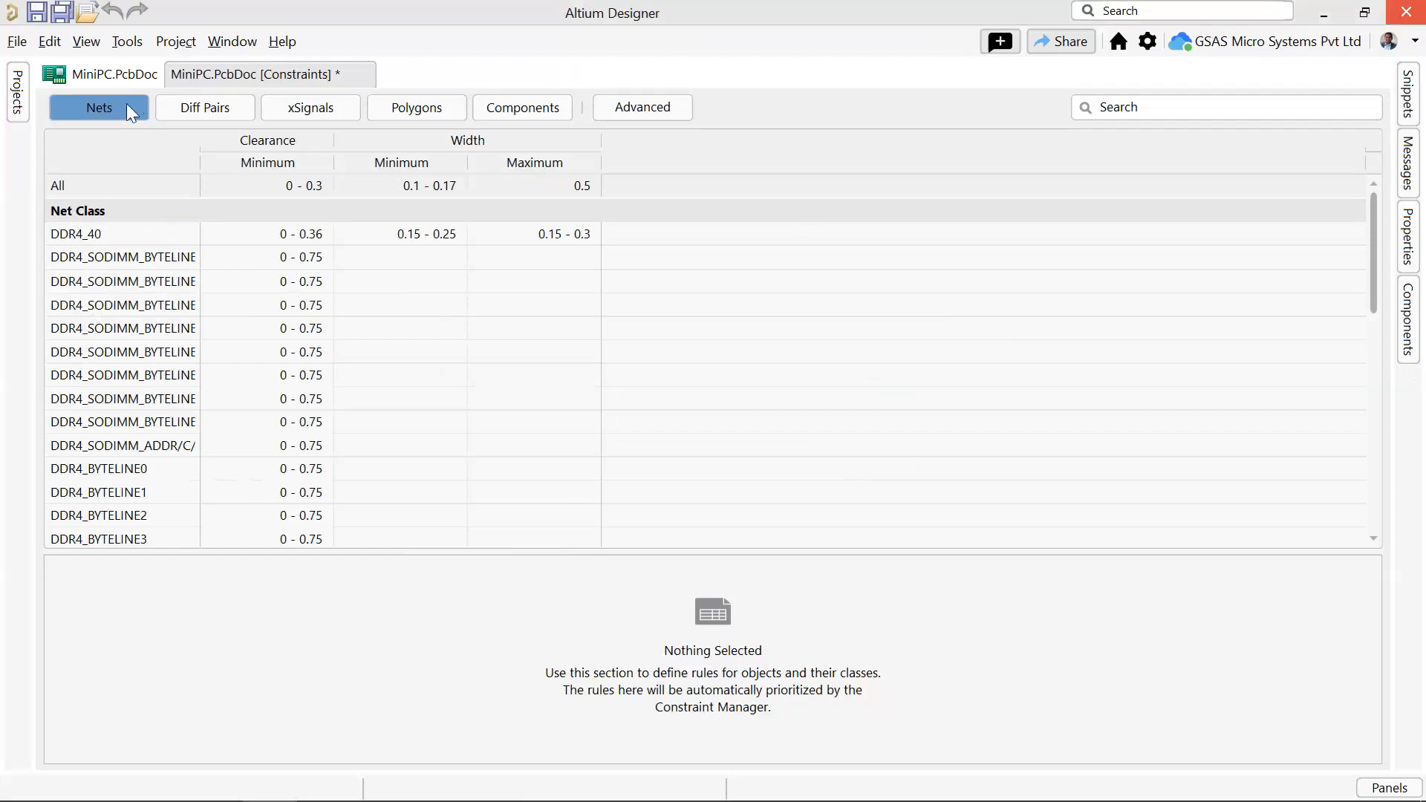
Review the migrated constraints for differential pairs, xSignals, polygons and components, including the full component class list.
click(212, 113)
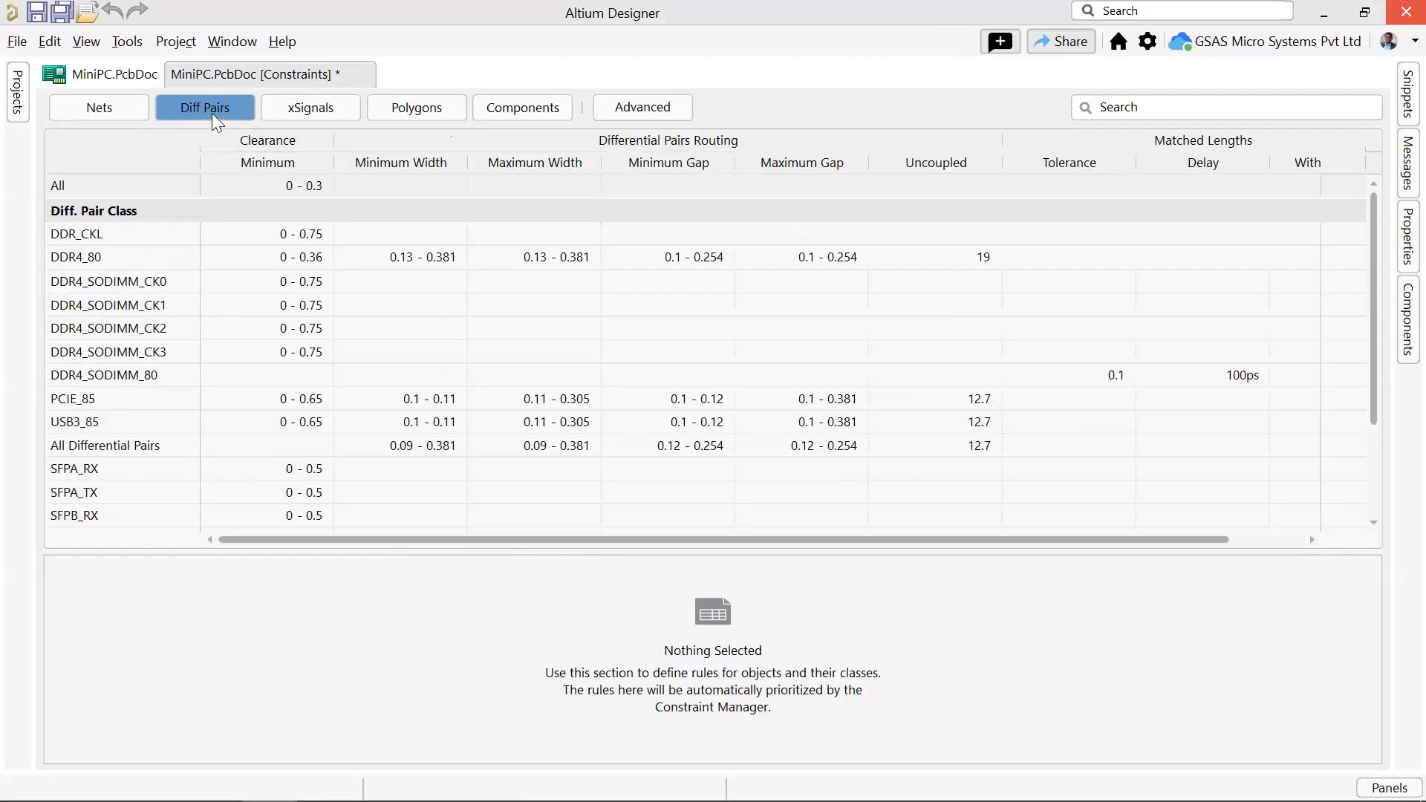
click(308, 107)
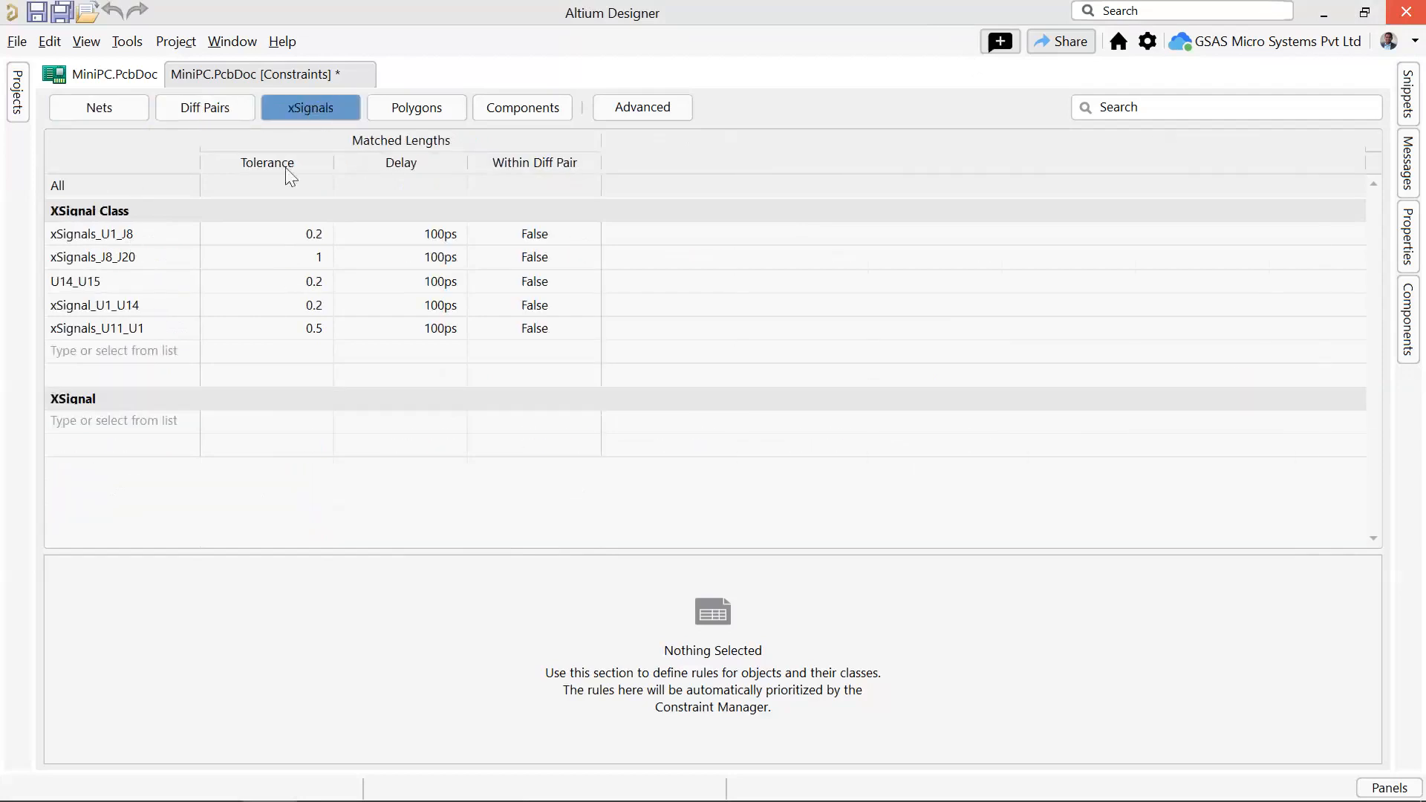
click(437, 111)
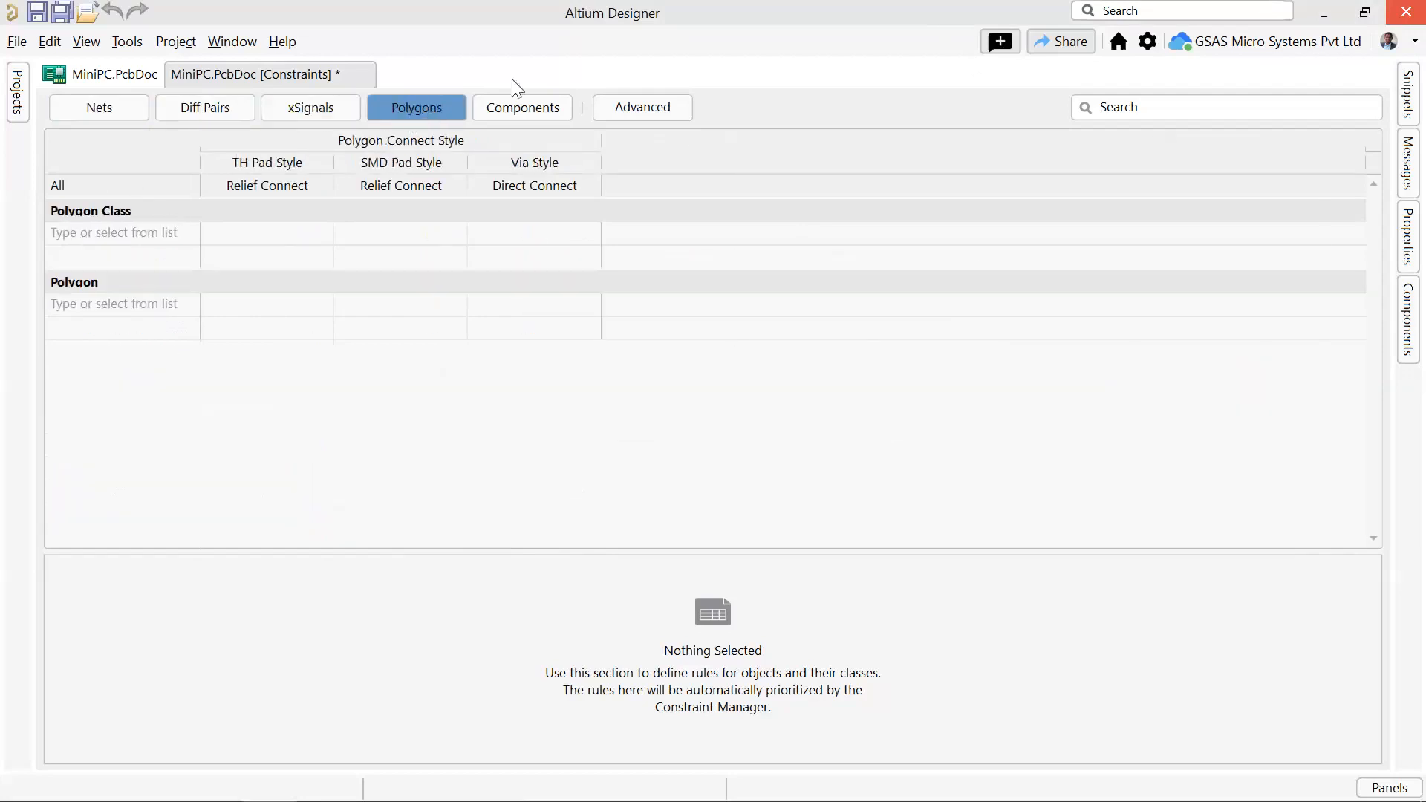
click(532, 112)
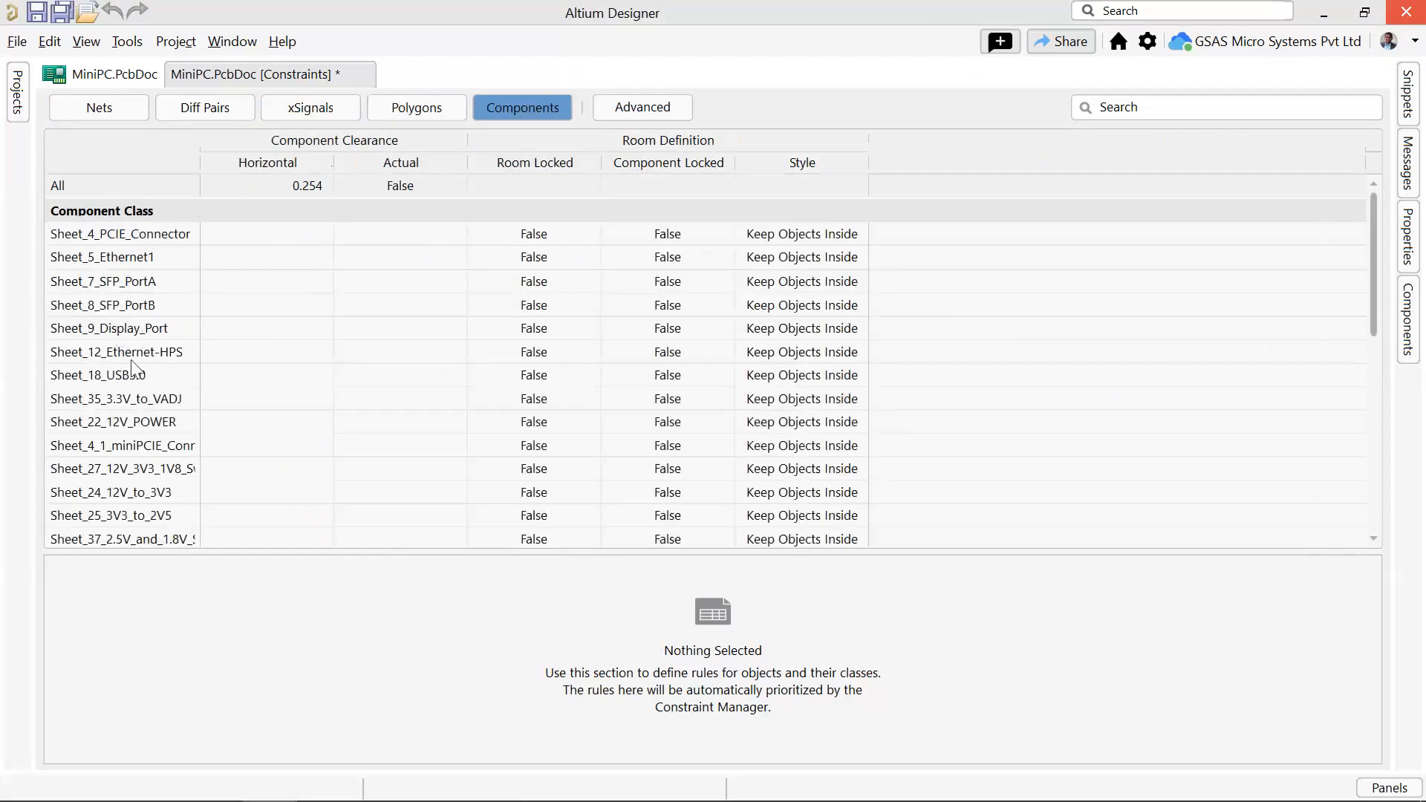
scroll(118, 378, down, 4)
scroll(118, 379, up, 4)
Examine the advanced rule classes from plane connection and routing down to manufacturing and options.
click(652, 107)
scroll(196, 359, down, 5)
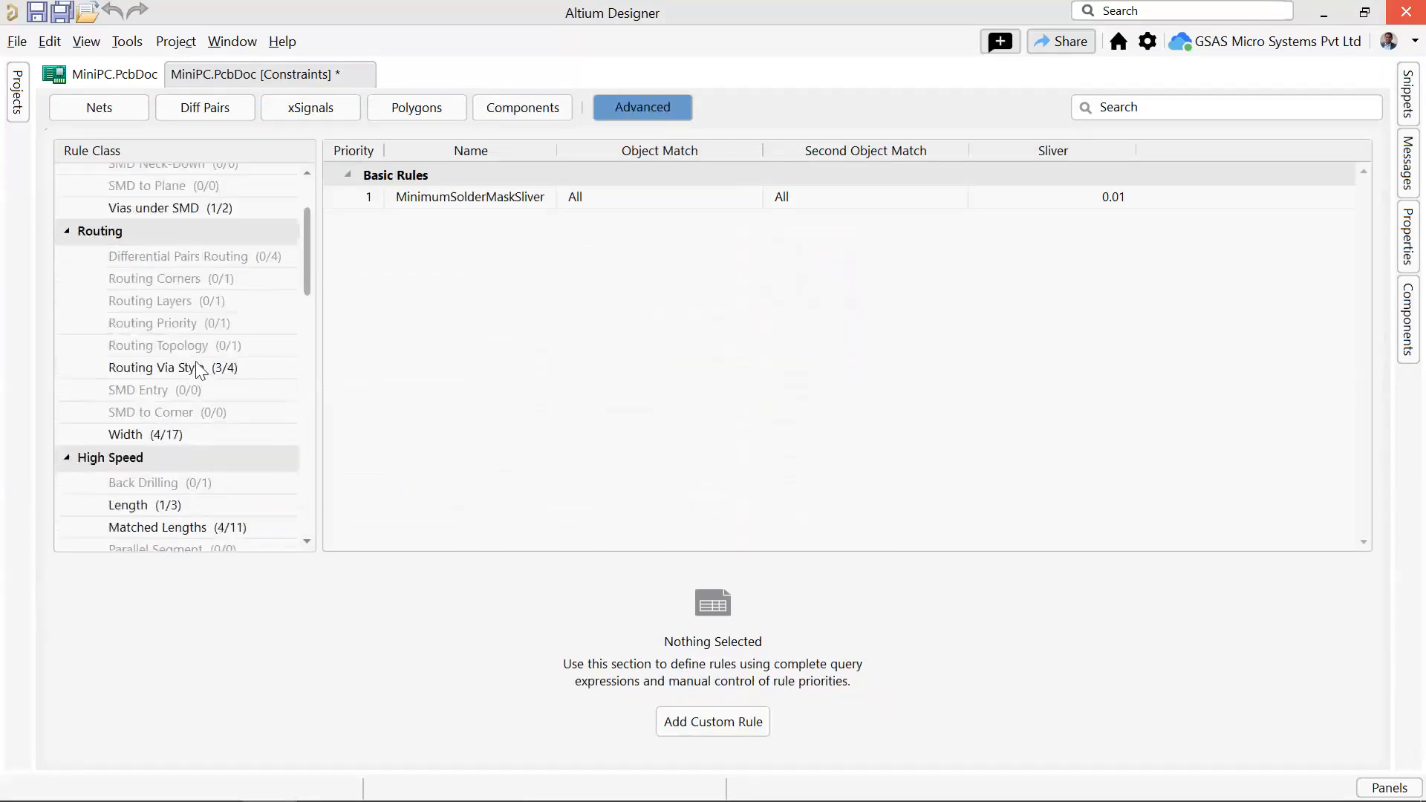
scroll(196, 359, up, 5)
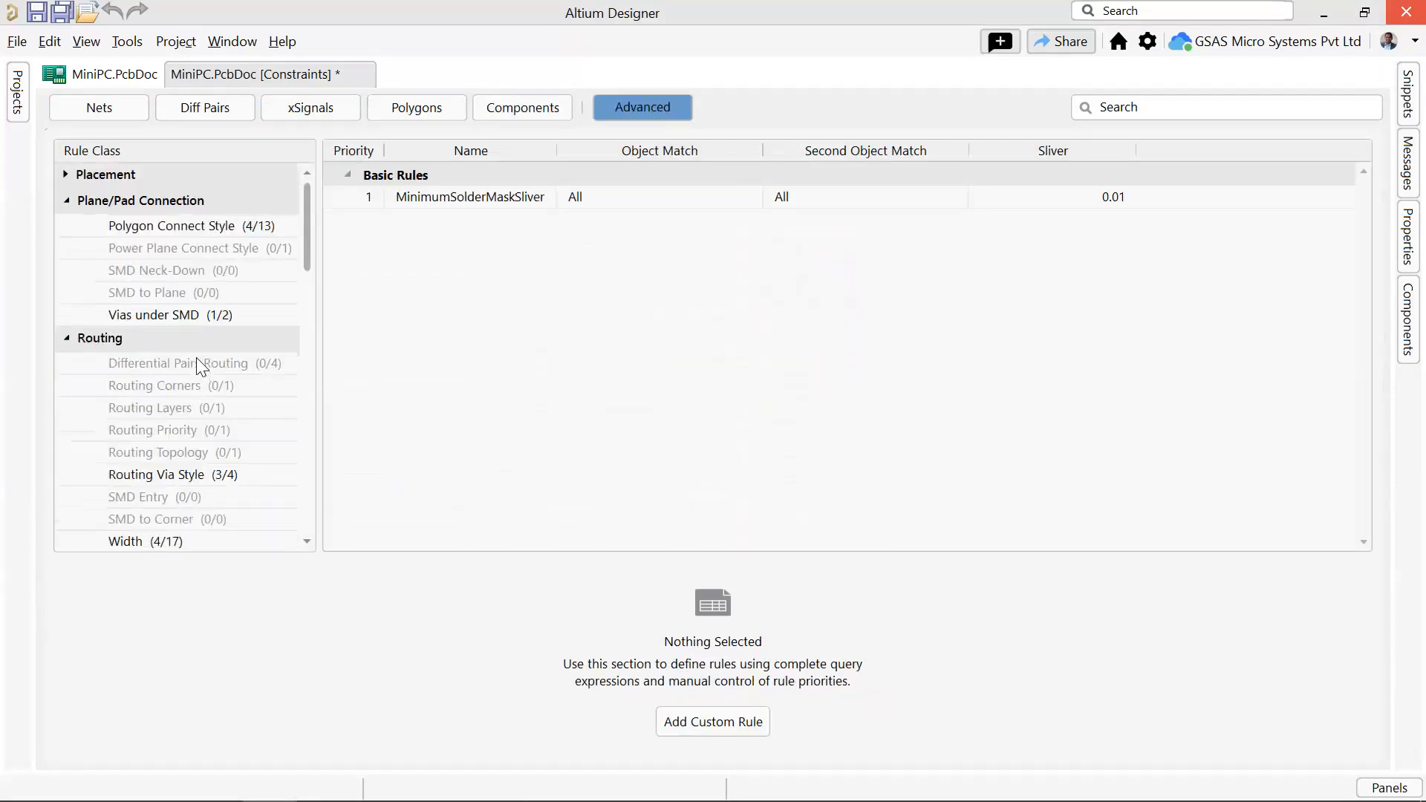
scroll(196, 359, down, 10)
scroll(198, 362, down, 4)
scroll(201, 362, up, 6)
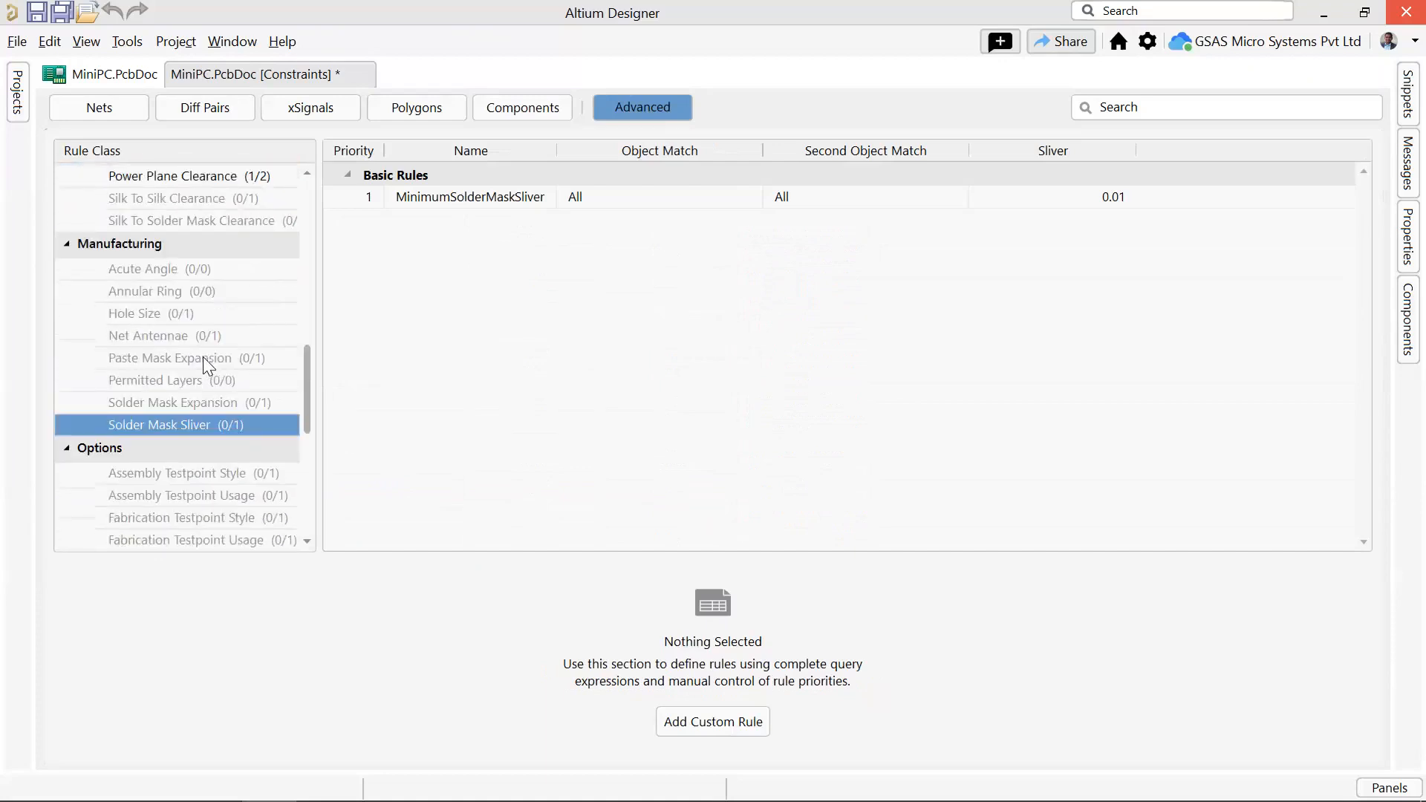
scroll(203, 356, up, 8)
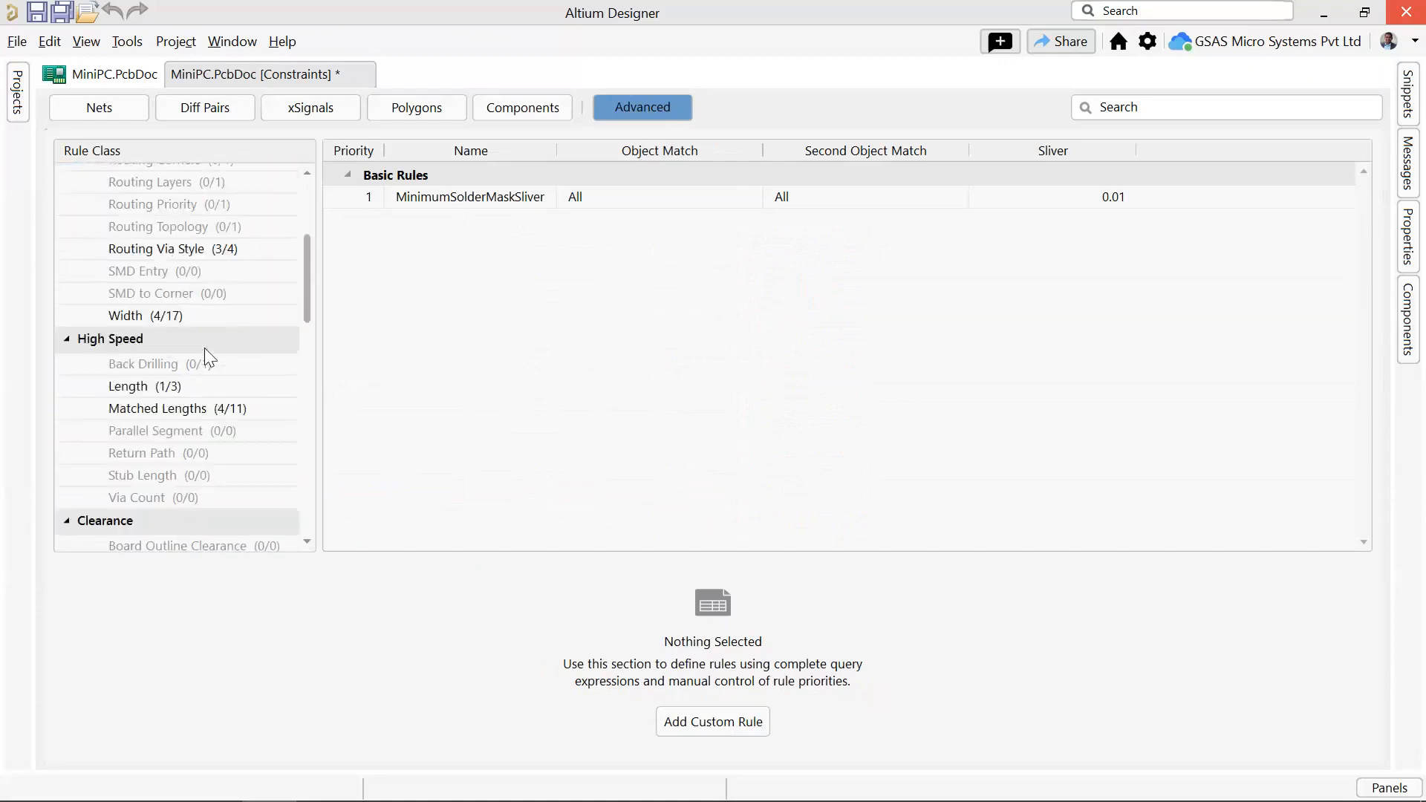
Review the net class list in the net constraints, from DDR4_40 down to SFP.
click(100, 108)
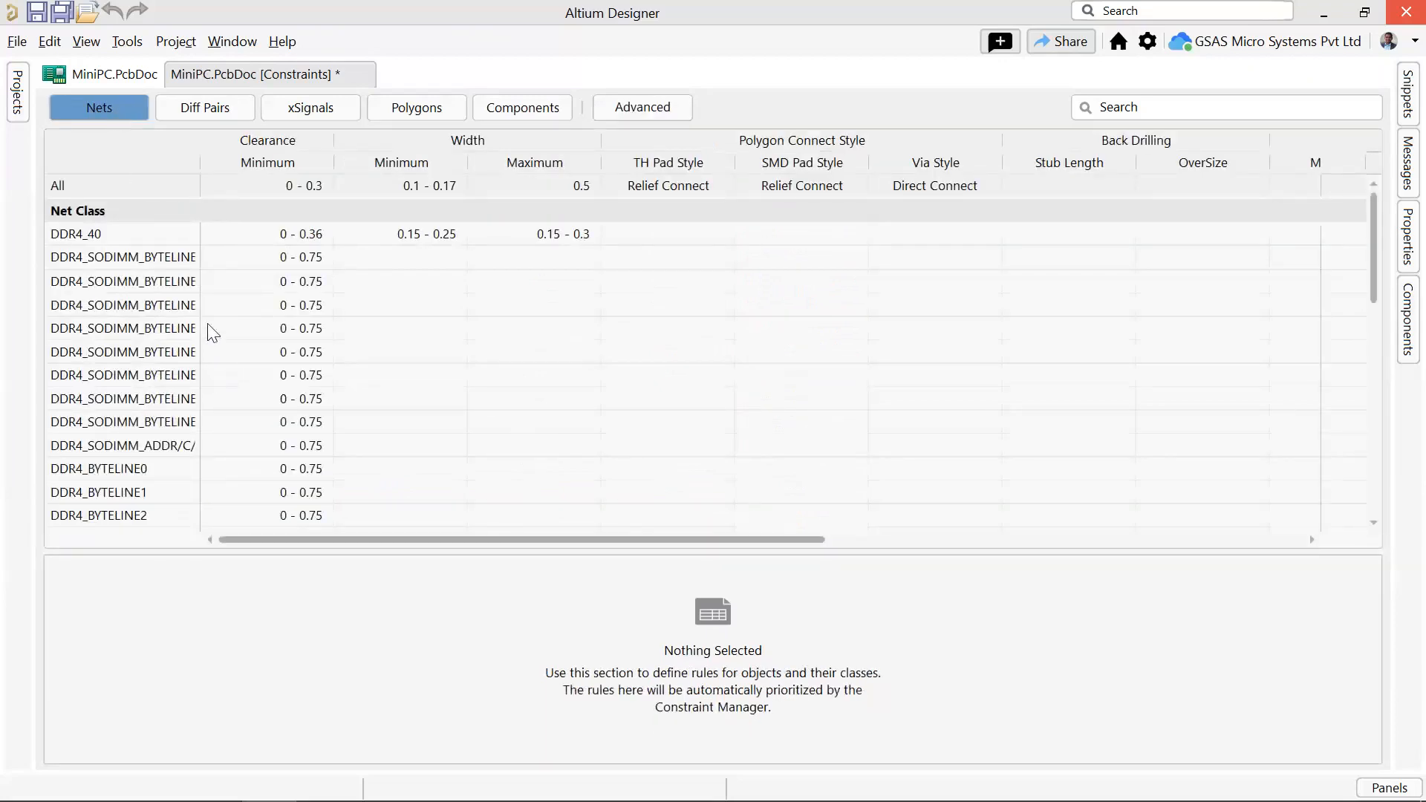
scroll(108, 280, down, 3)
scroll(108, 280, up, 3)
scroll(111, 280, down, 4)
scroll(108, 271, down, 1)
scroll(108, 272, up, 3)
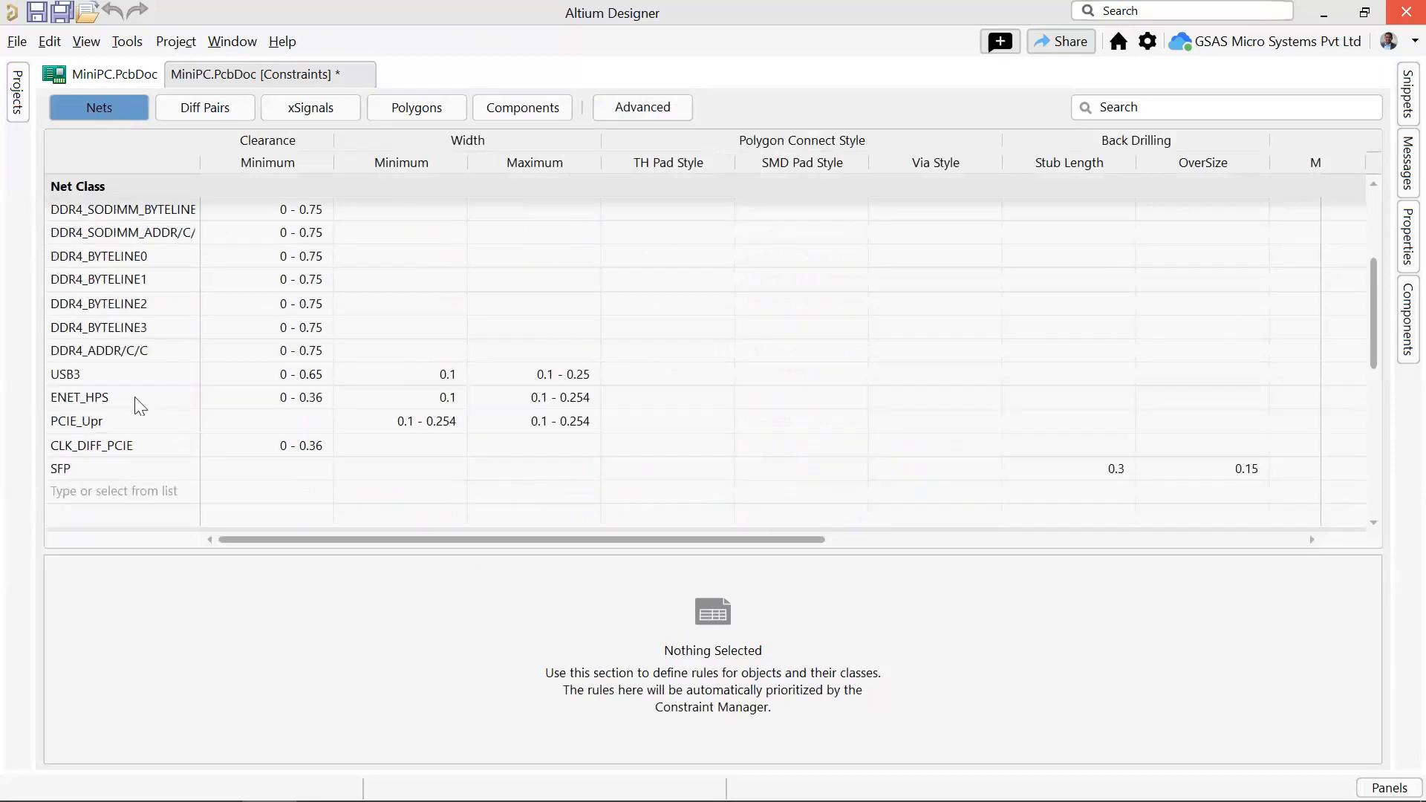
Select the CLK_DIFF_PCIE net class and inspect its constraint columns across to matched lengths and back.
click(112, 447)
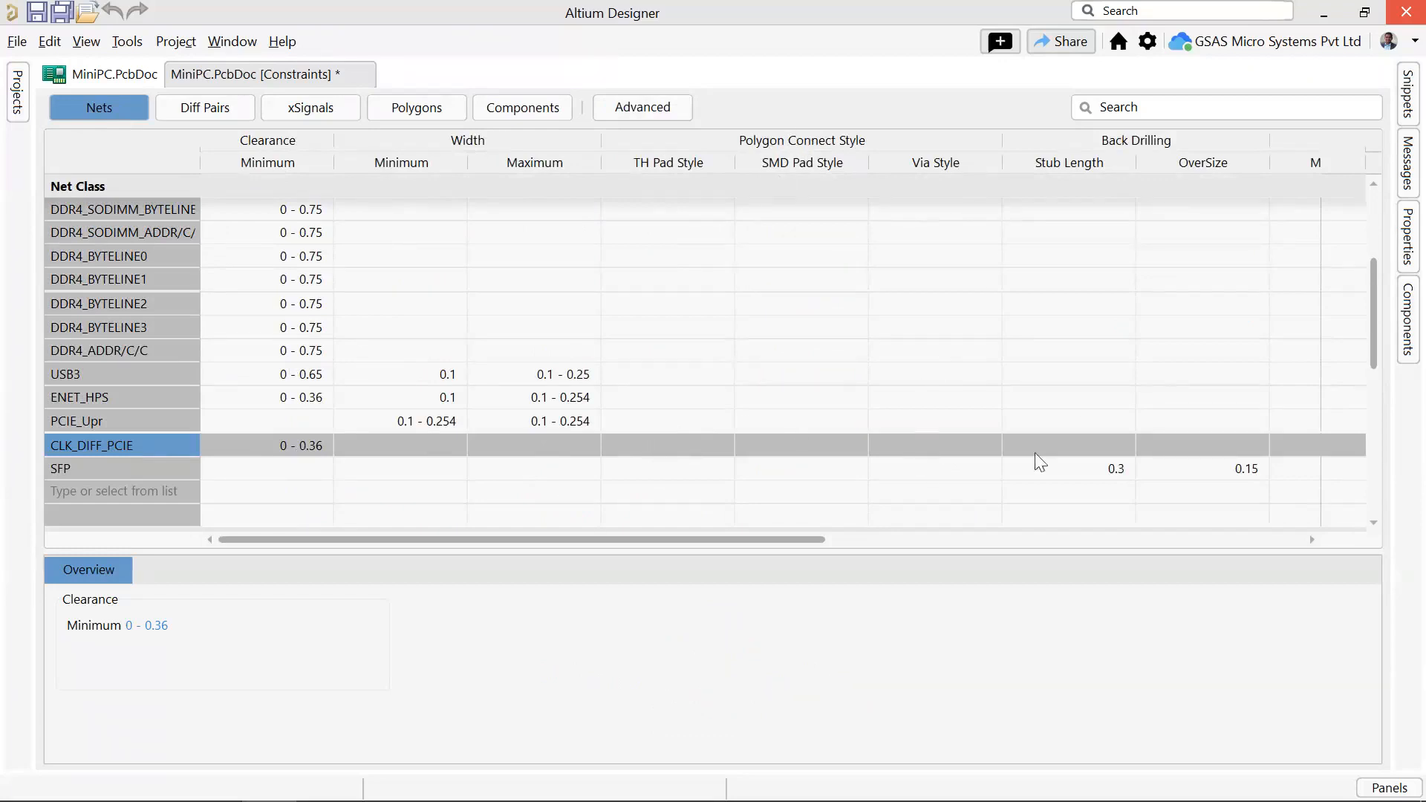
drag(819, 537, 1271, 545)
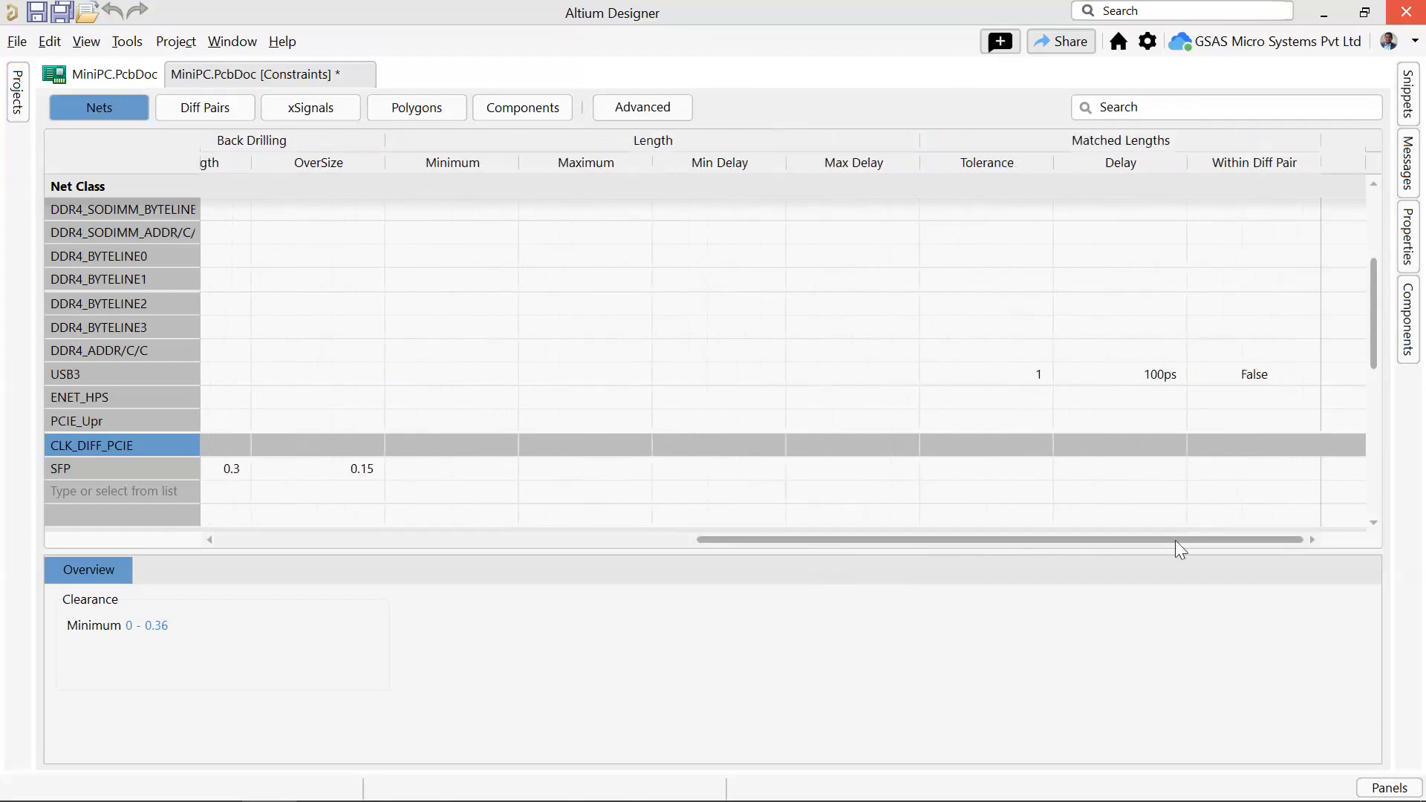
drag(1170, 541, 456, 577)
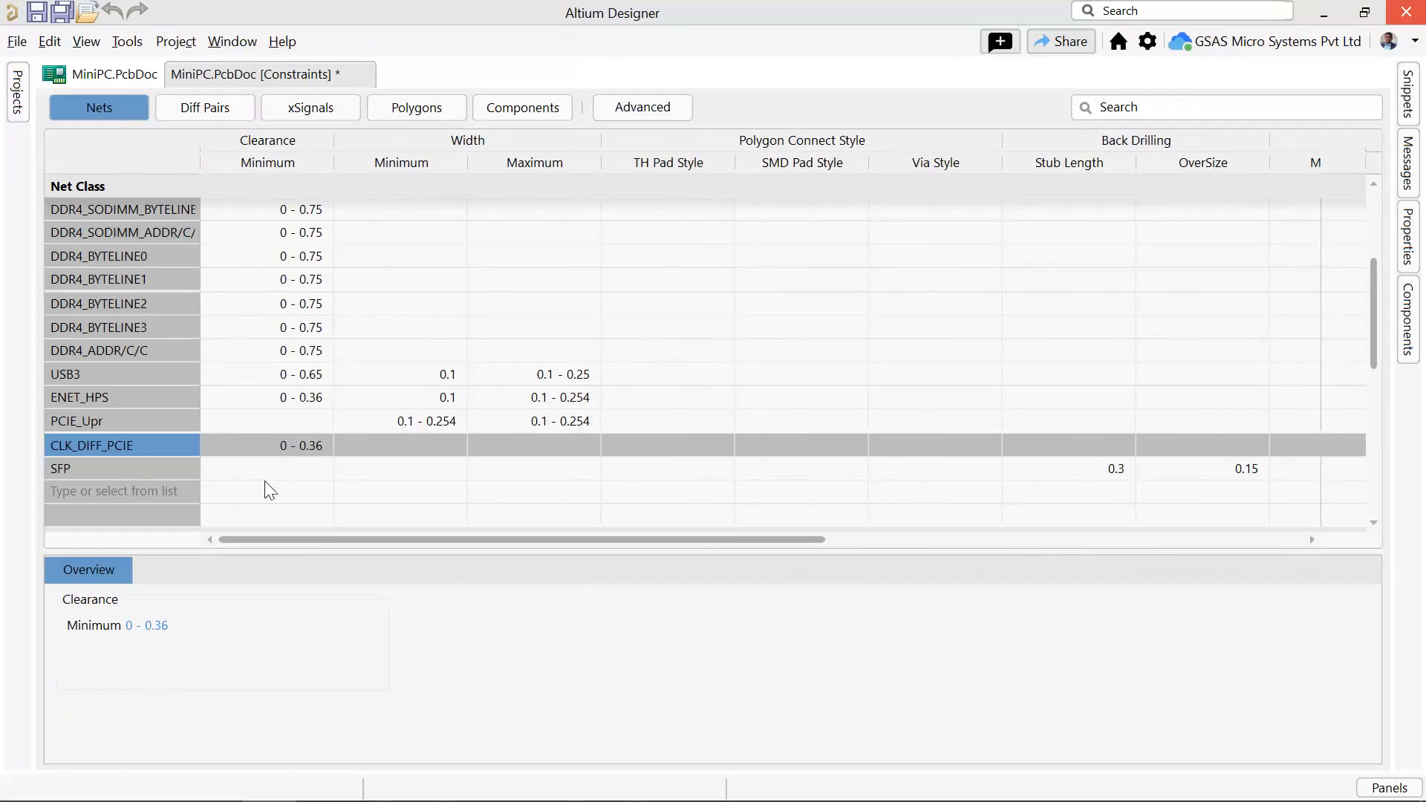
drag(653, 537, 340, 590)
Open the minimum clearance of the CLK_DIFF_PCIE net class and examine its layer-specific clearance matrix.
double_click(301, 445)
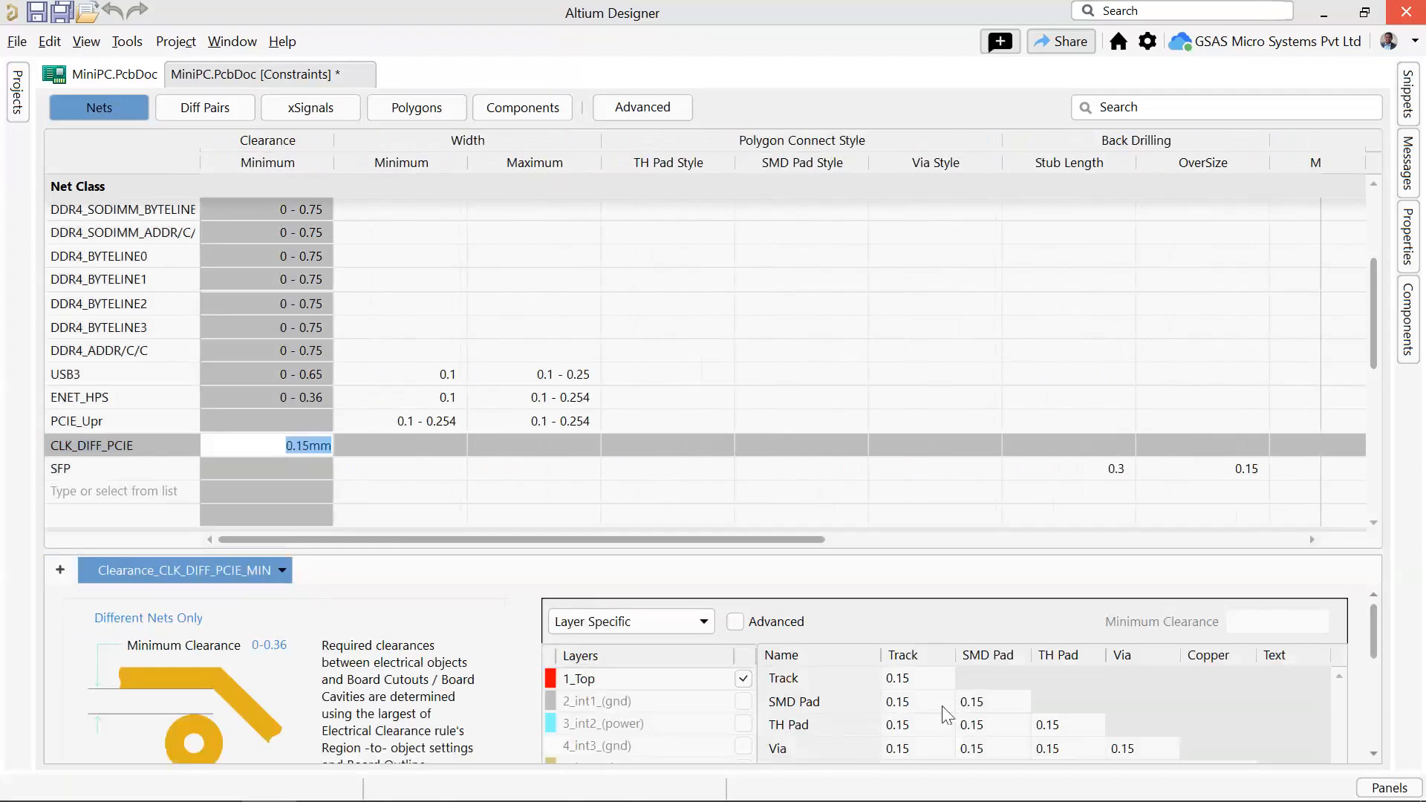
scroll(413, 714, down, 3)
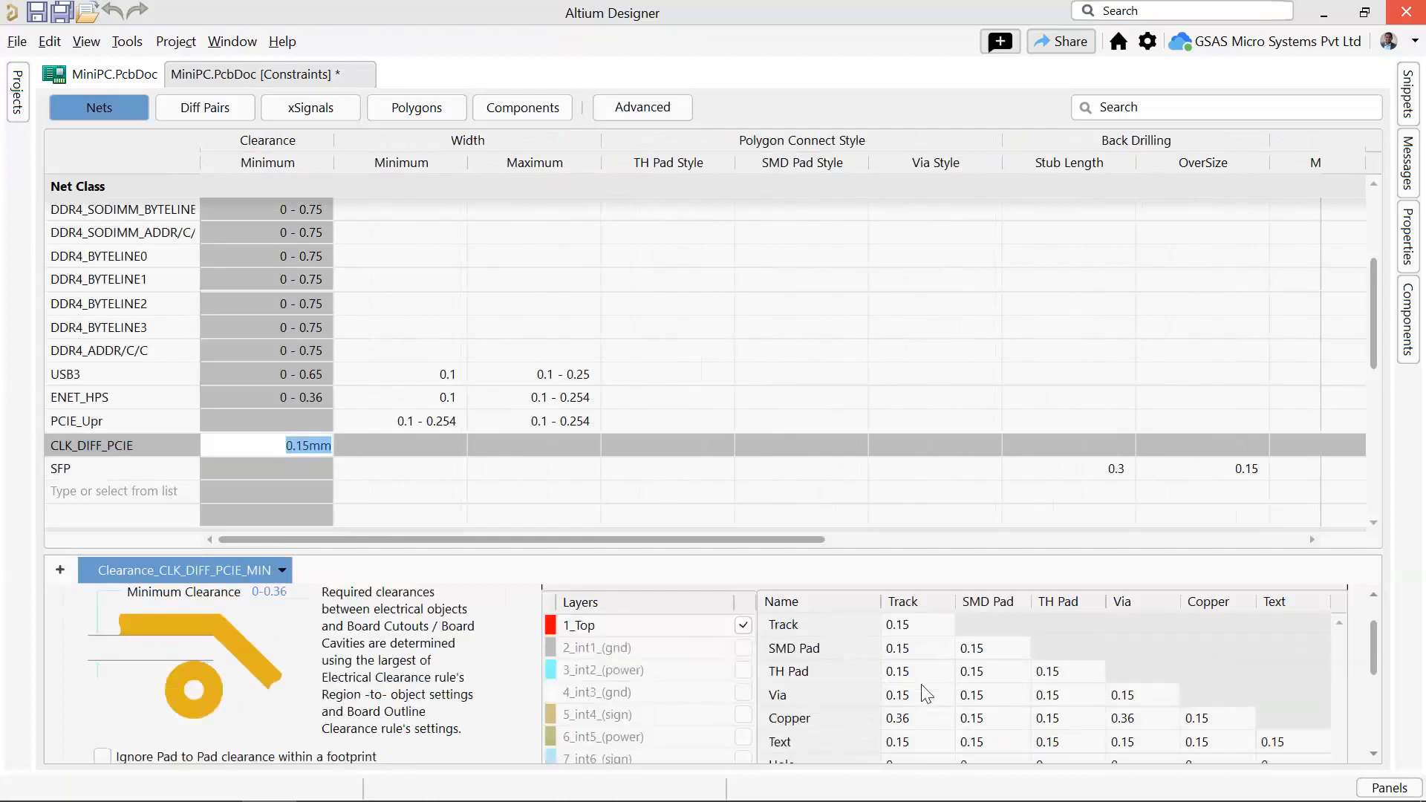
scroll(413, 714, up, 3)
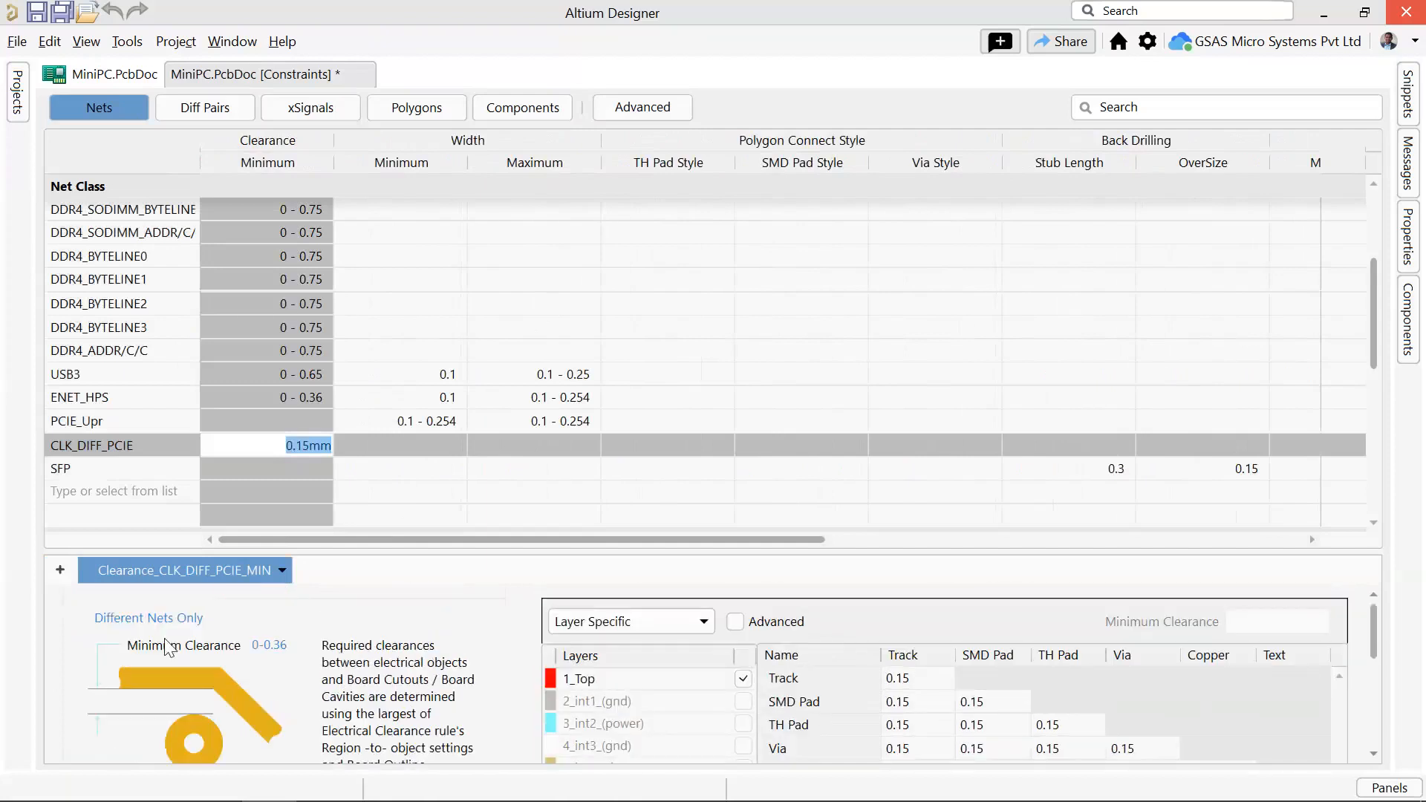
Add a second clearance rule to the CLK_DIFF_PCIE net class and compare its matrix with Clearance_CLK_DIFF_PCIE_MIN.
click(60, 569)
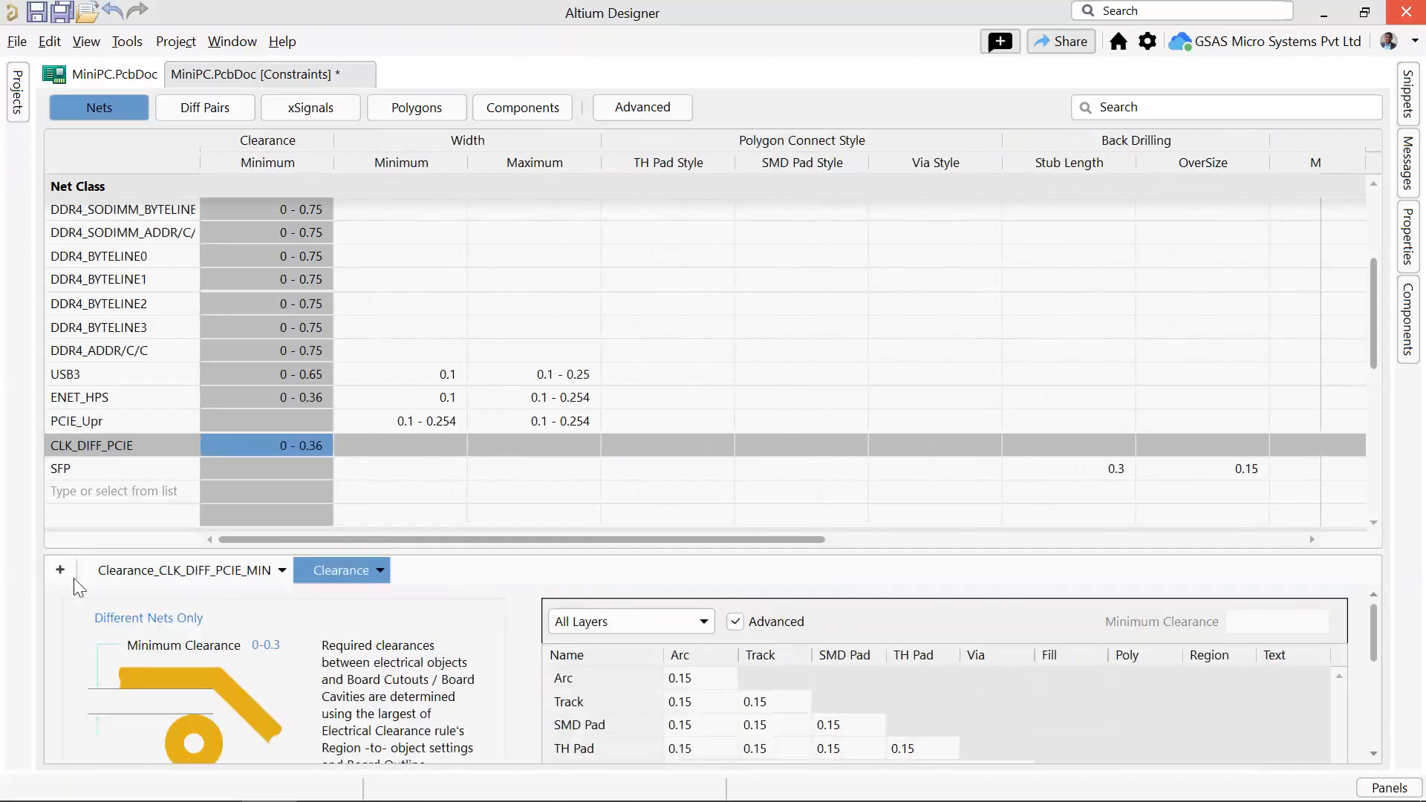
click(202, 571)
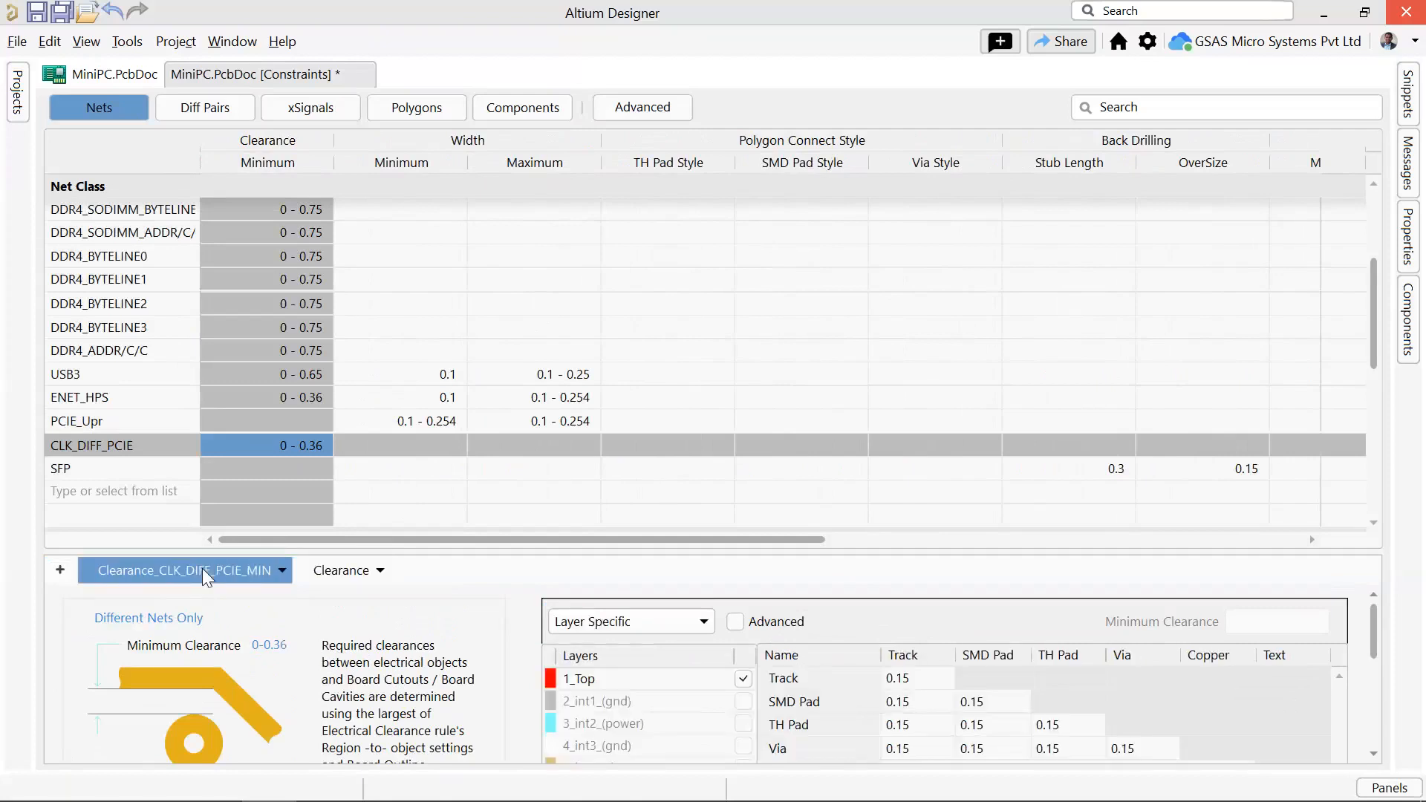
click(352, 572)
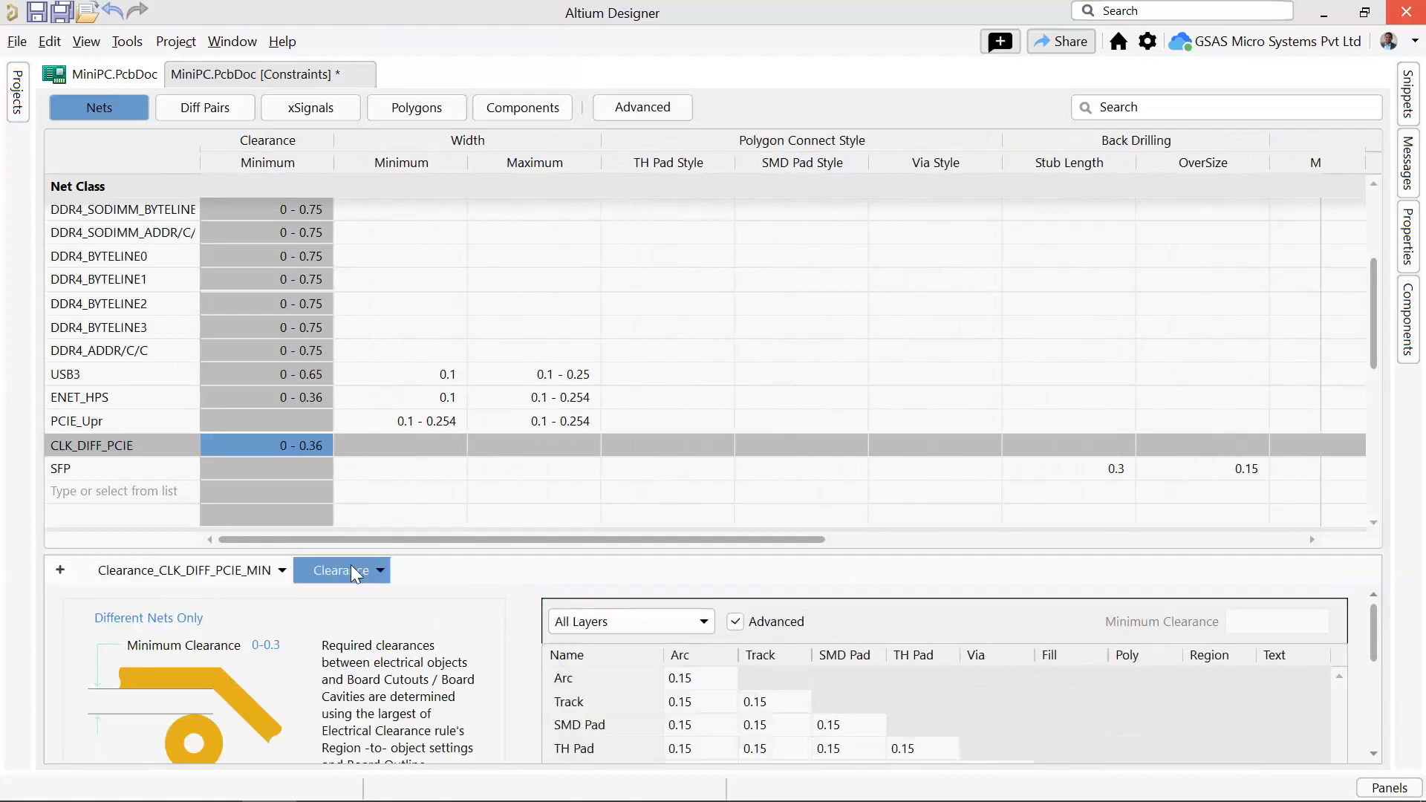
scroll(899, 710, down, 1)
scroll(899, 712, up, 1)
scroll(857, 696, down, 2)
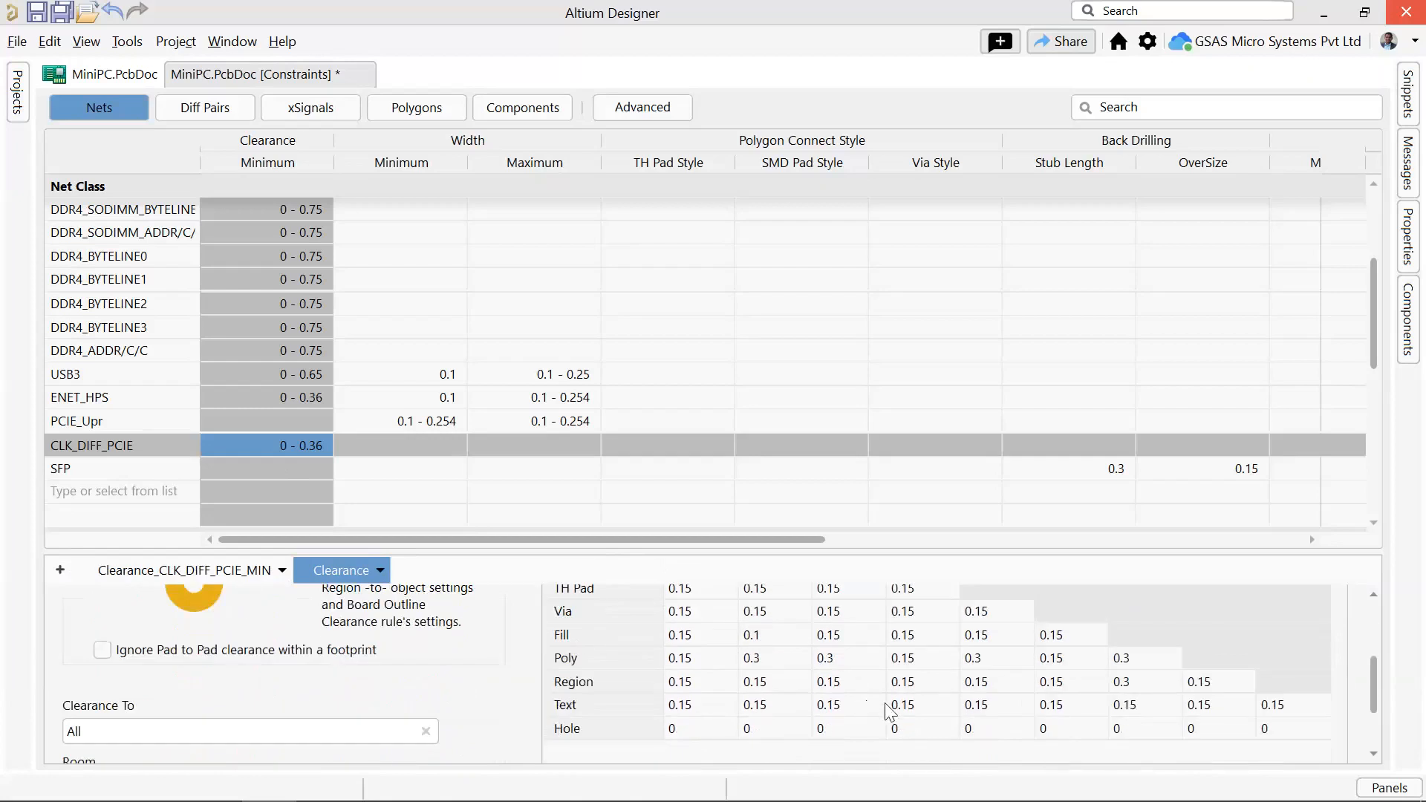
scroll(876, 709, up, 1)
scroll(882, 661, up, 1)
scroll(879, 654, up, 2)
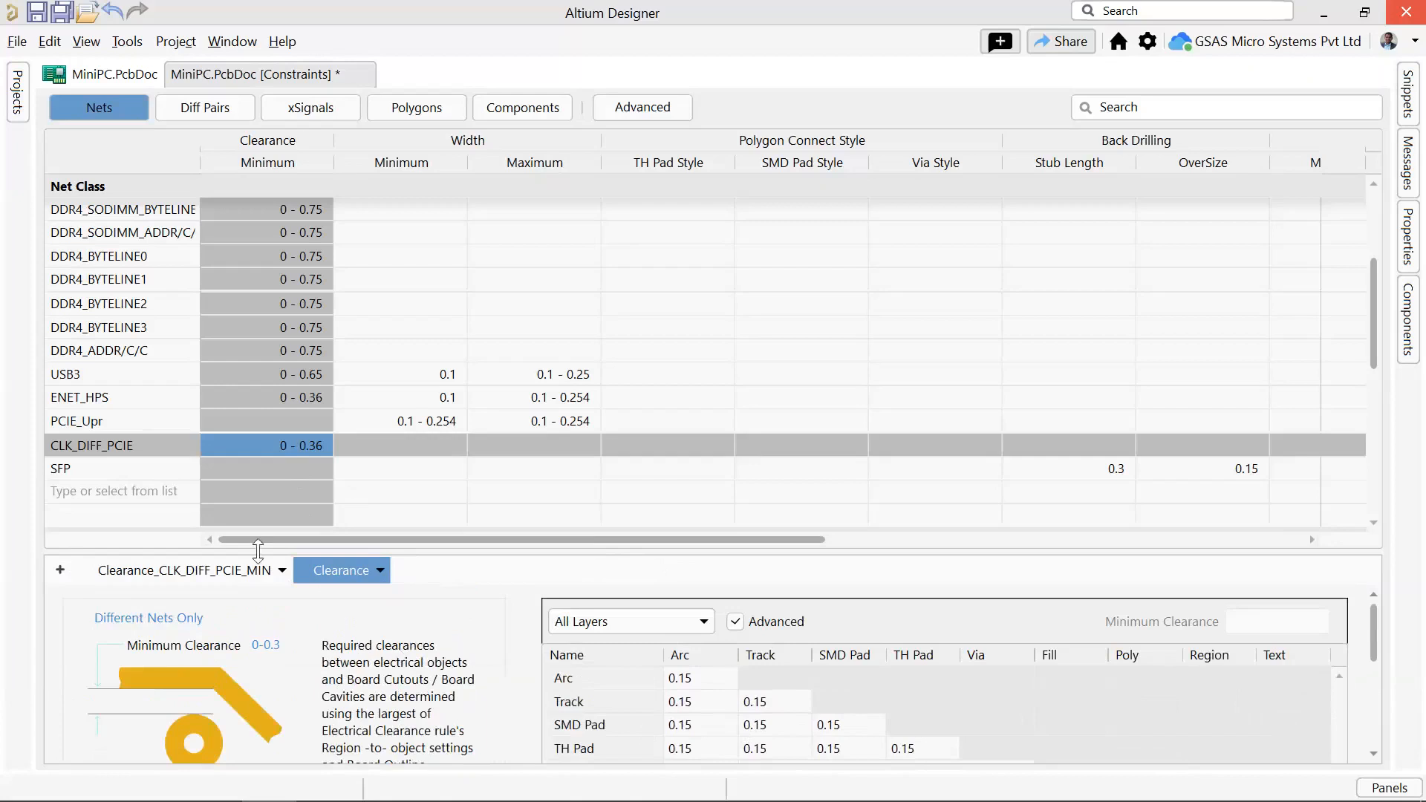
click(186, 570)
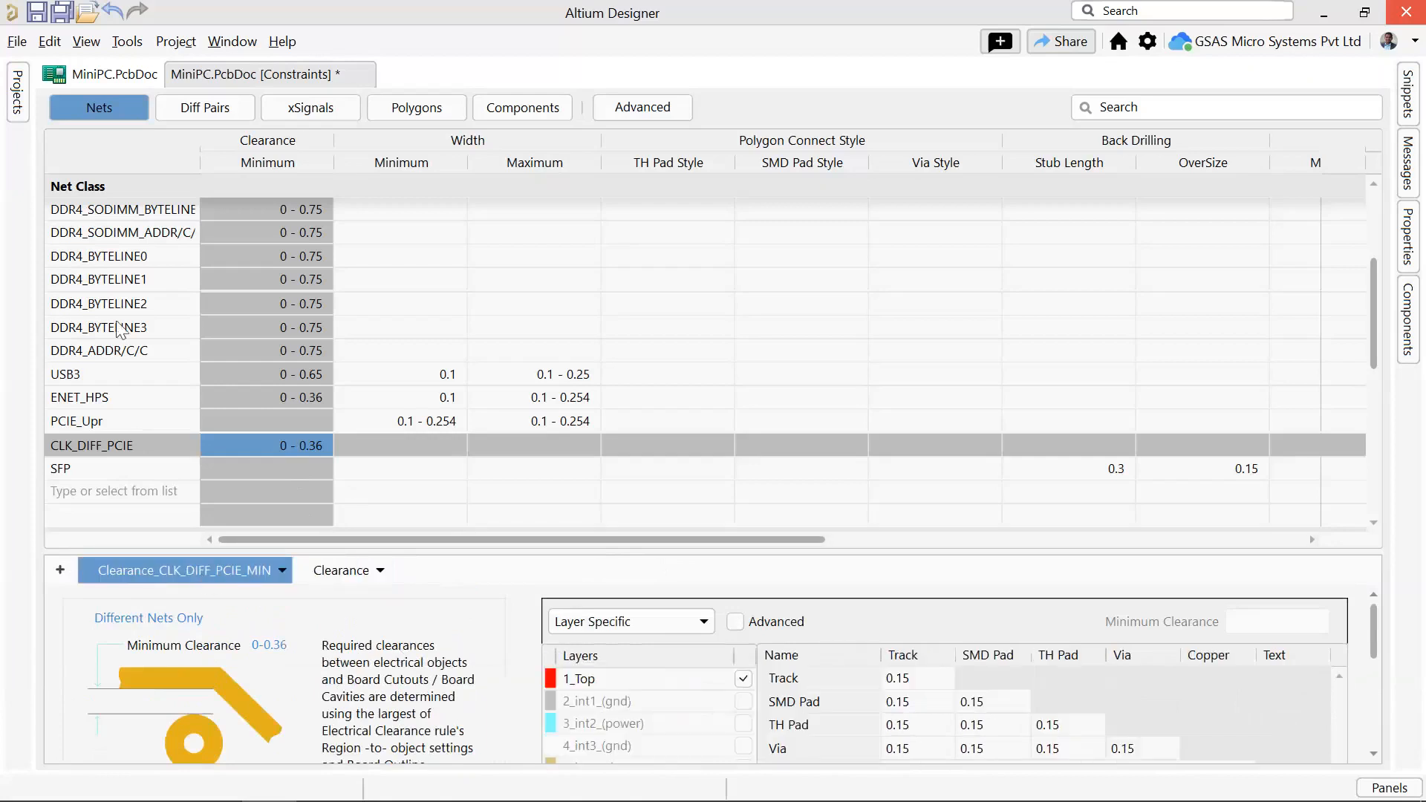
Inspect the differential pair class PCIE_85 and open its minimum clearance details.
click(197, 114)
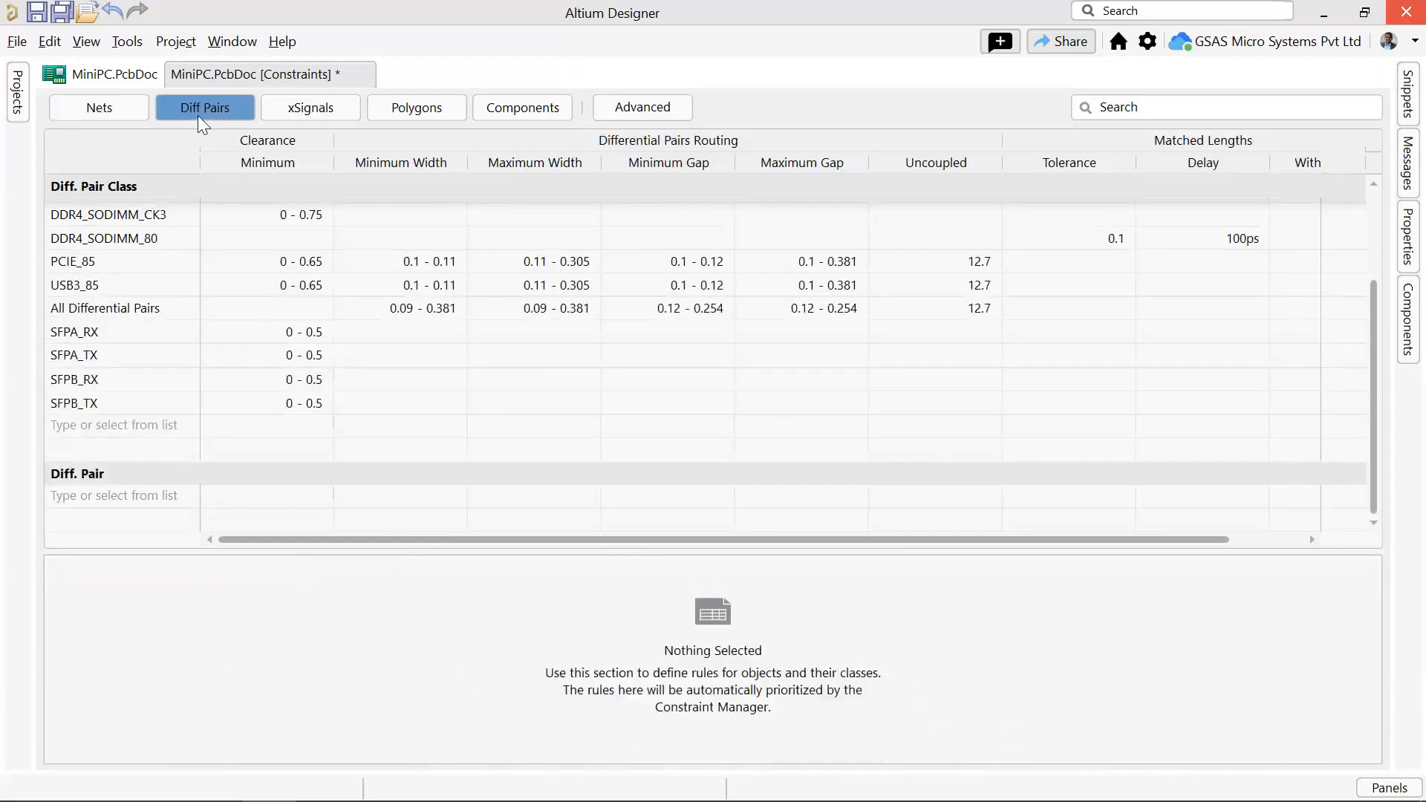
click(117, 274)
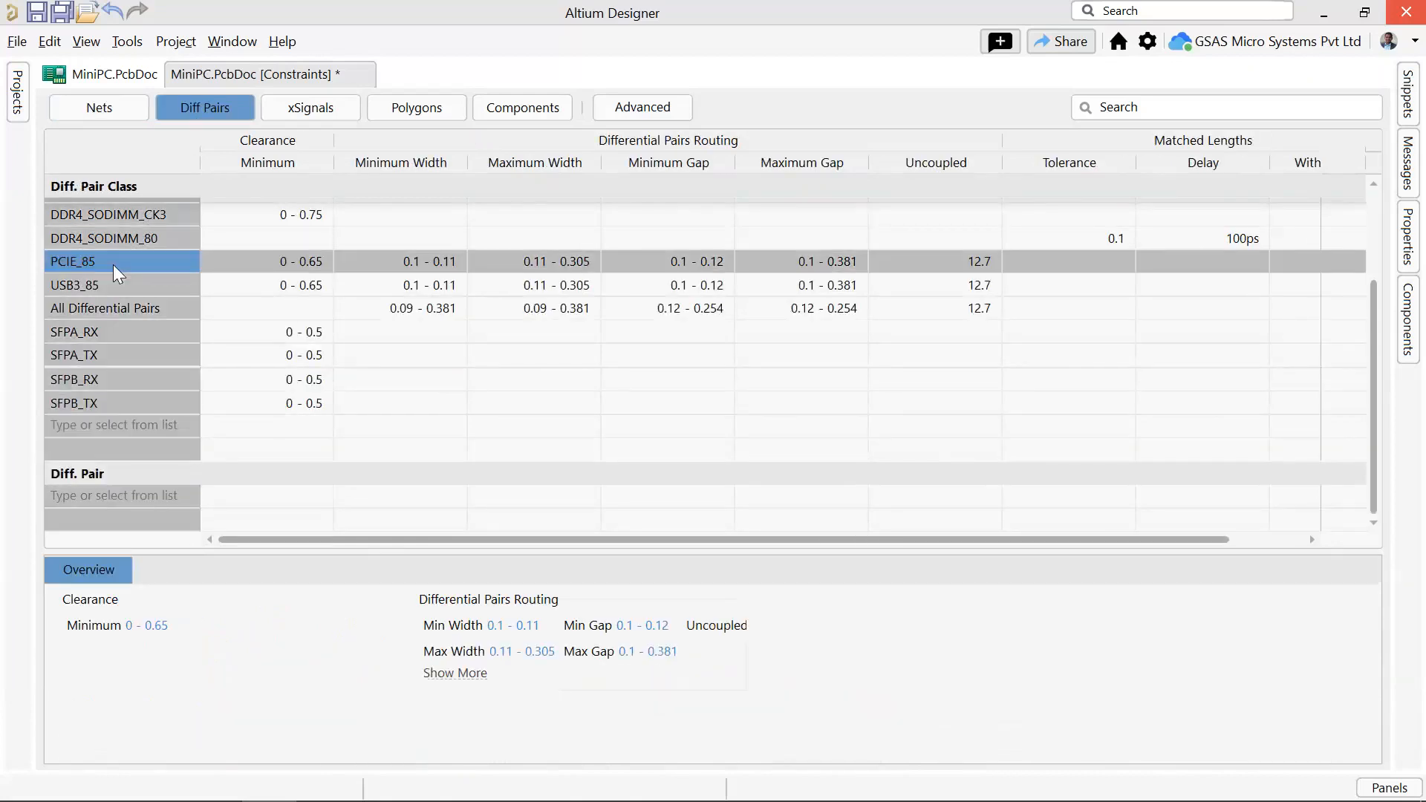
double_click(295, 260)
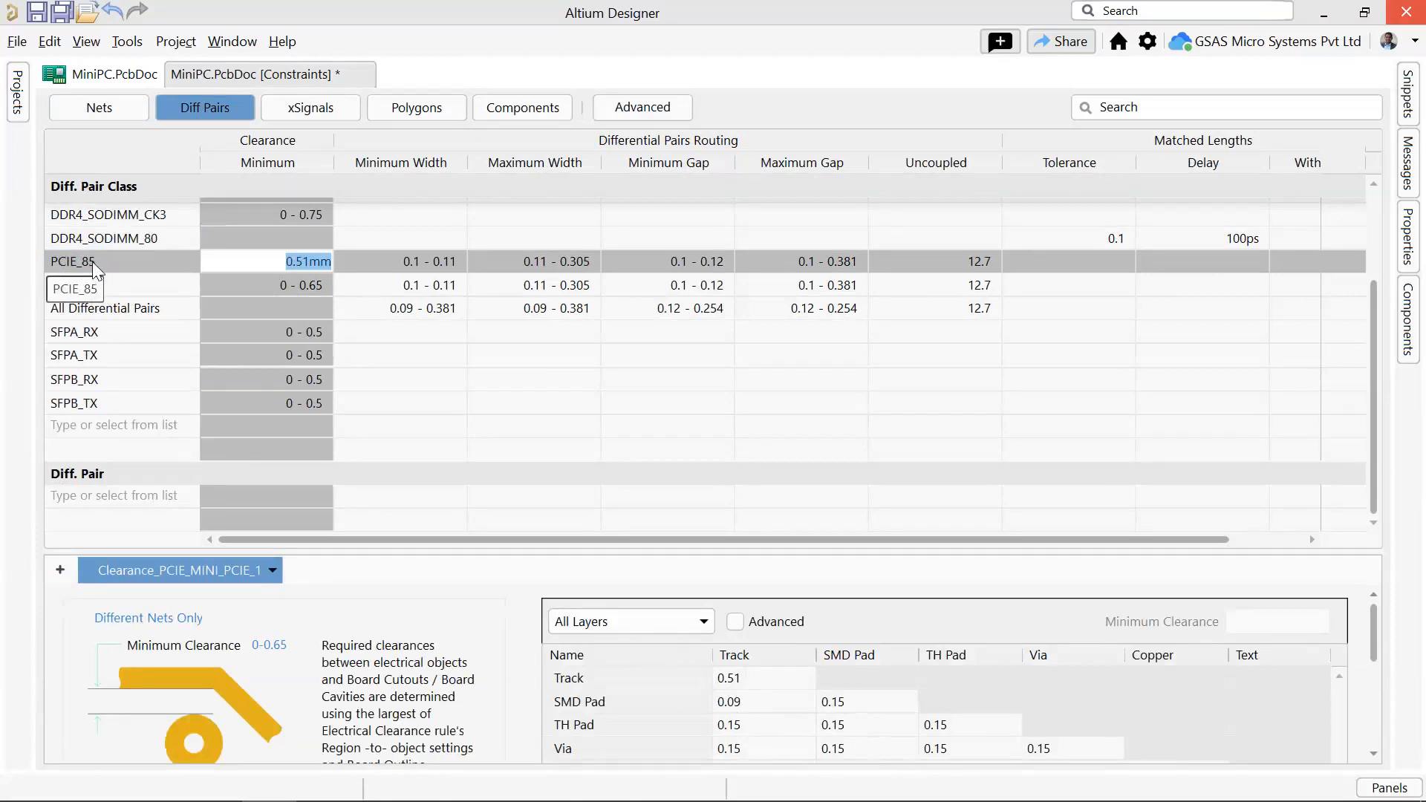
Add the existing class 100 to the differential pair class constraints.
click(107, 425)
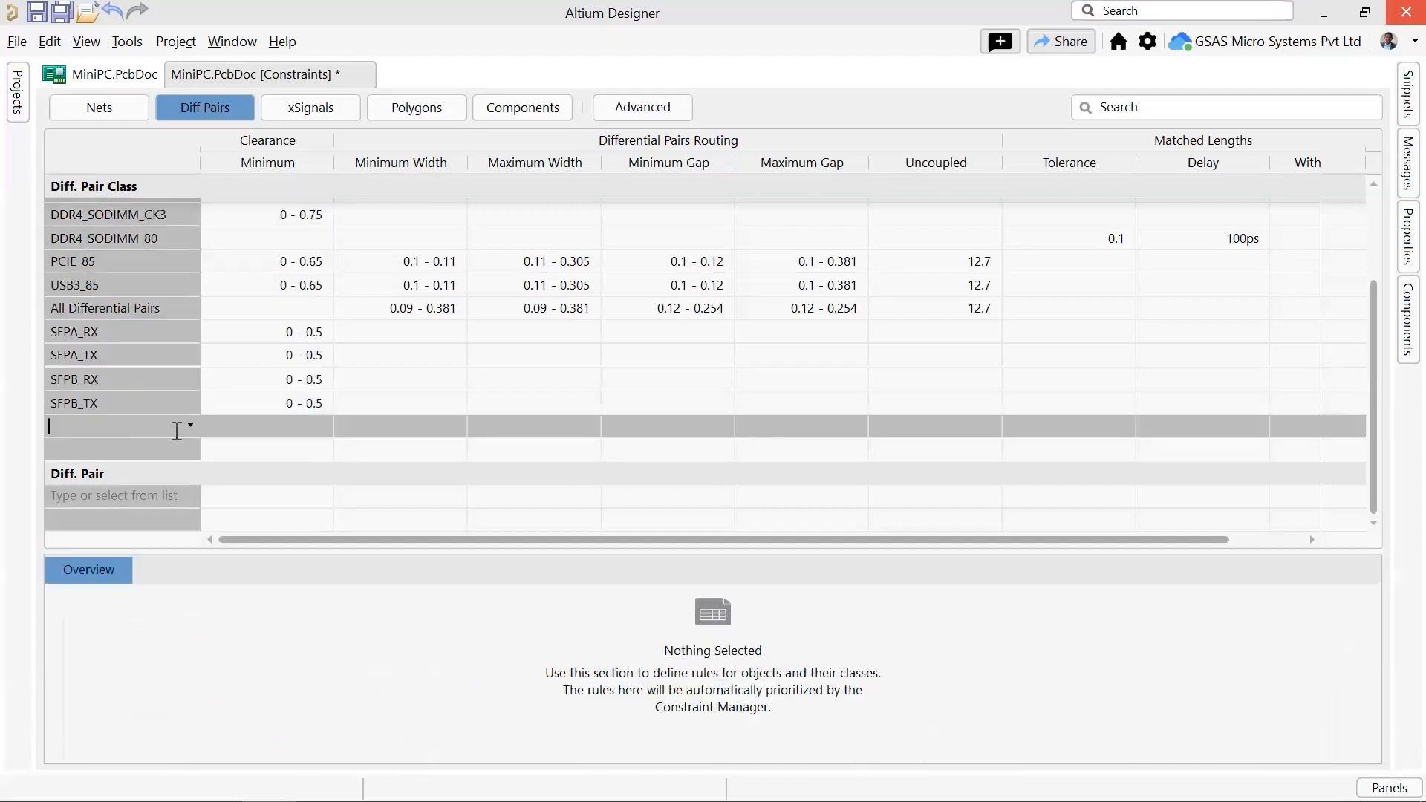
click(191, 426)
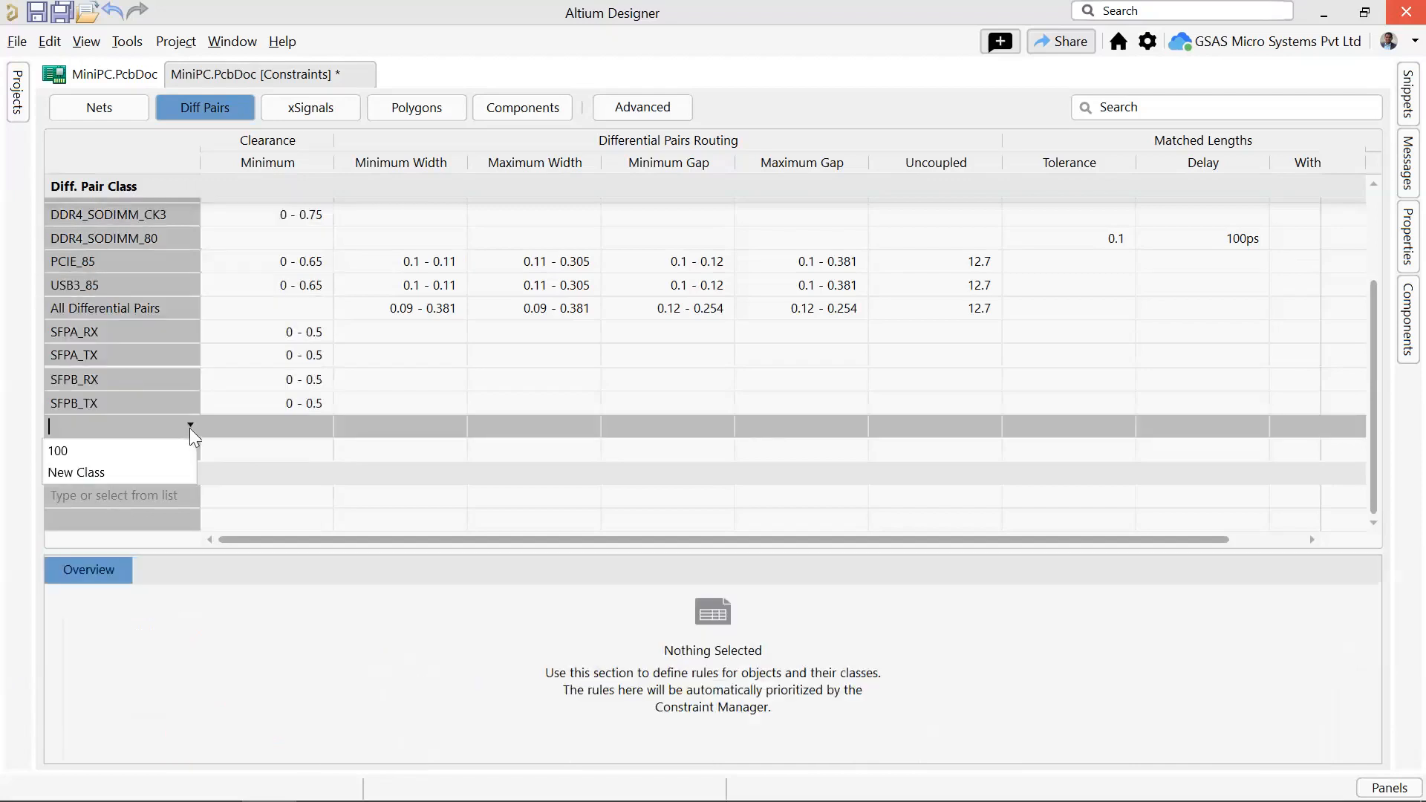
click(136, 455)
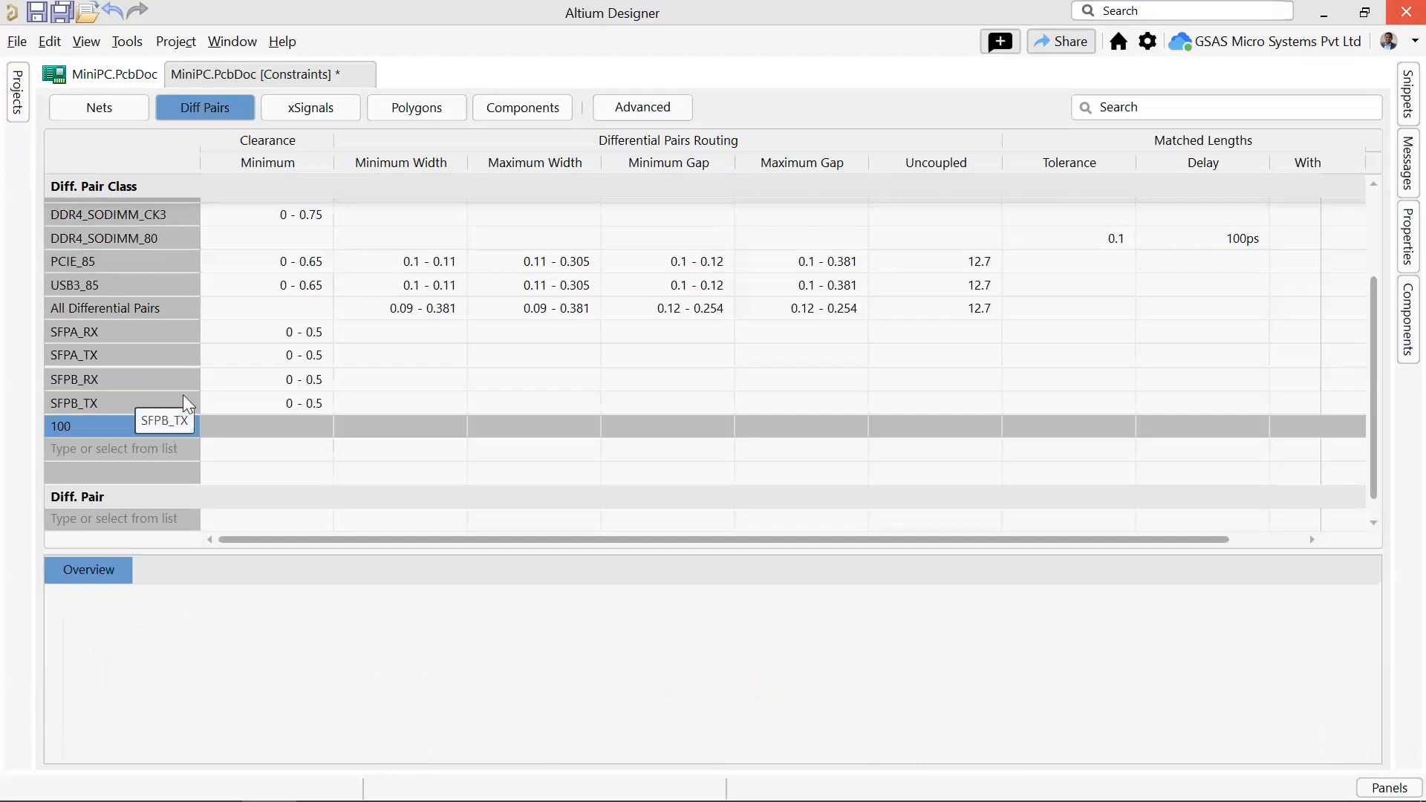
right_click(125, 423)
click(160, 436)
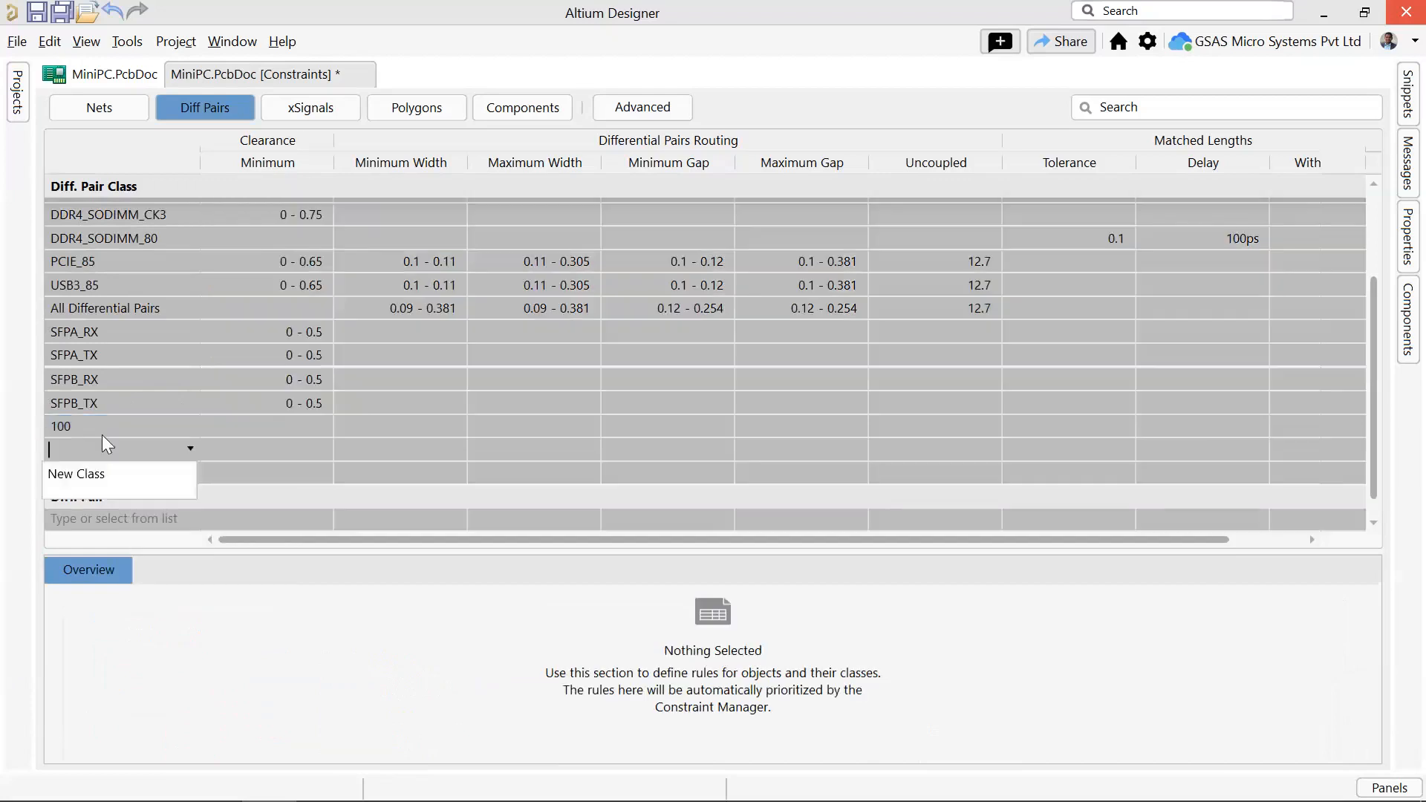
right_click(104, 444)
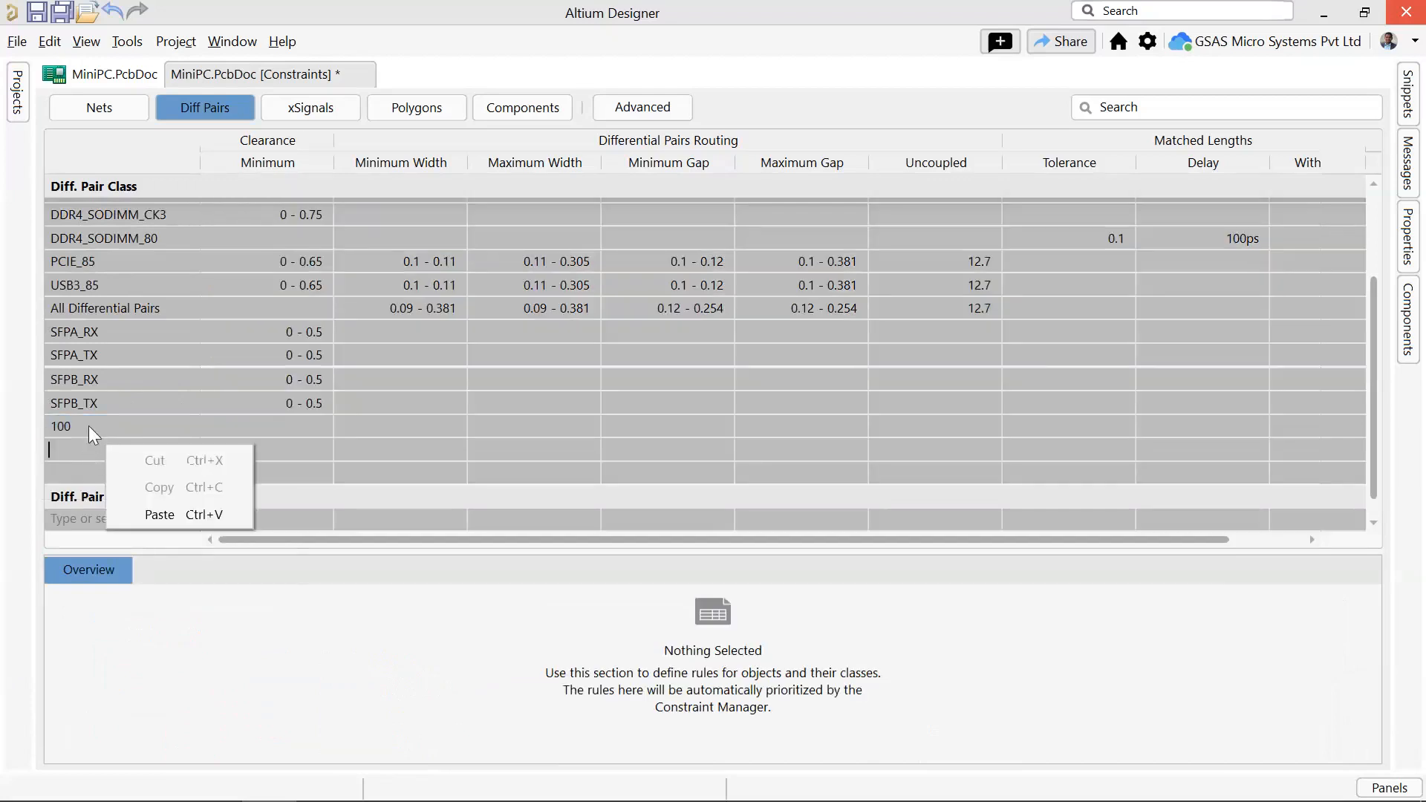
click(179, 430)
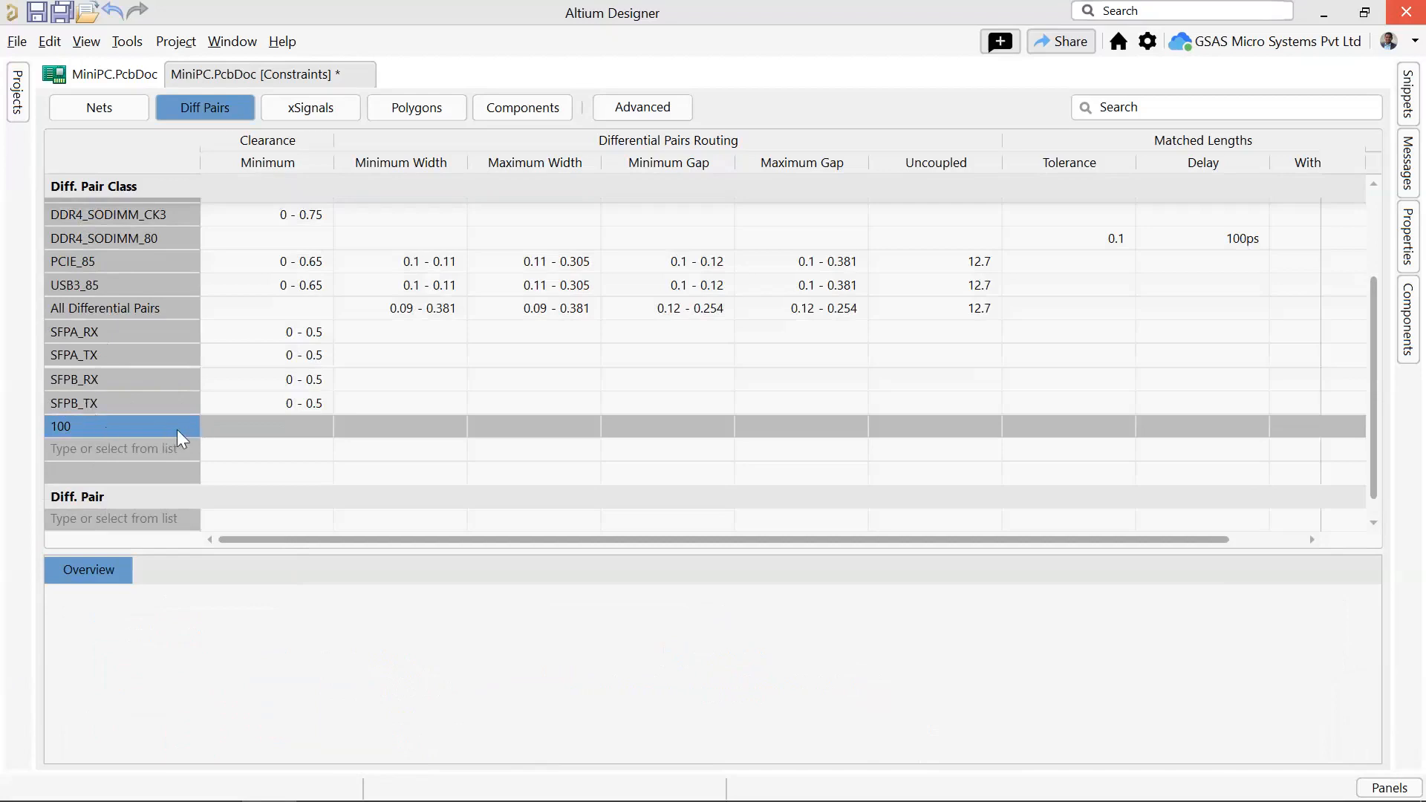
click(260, 430)
click(282, 428)
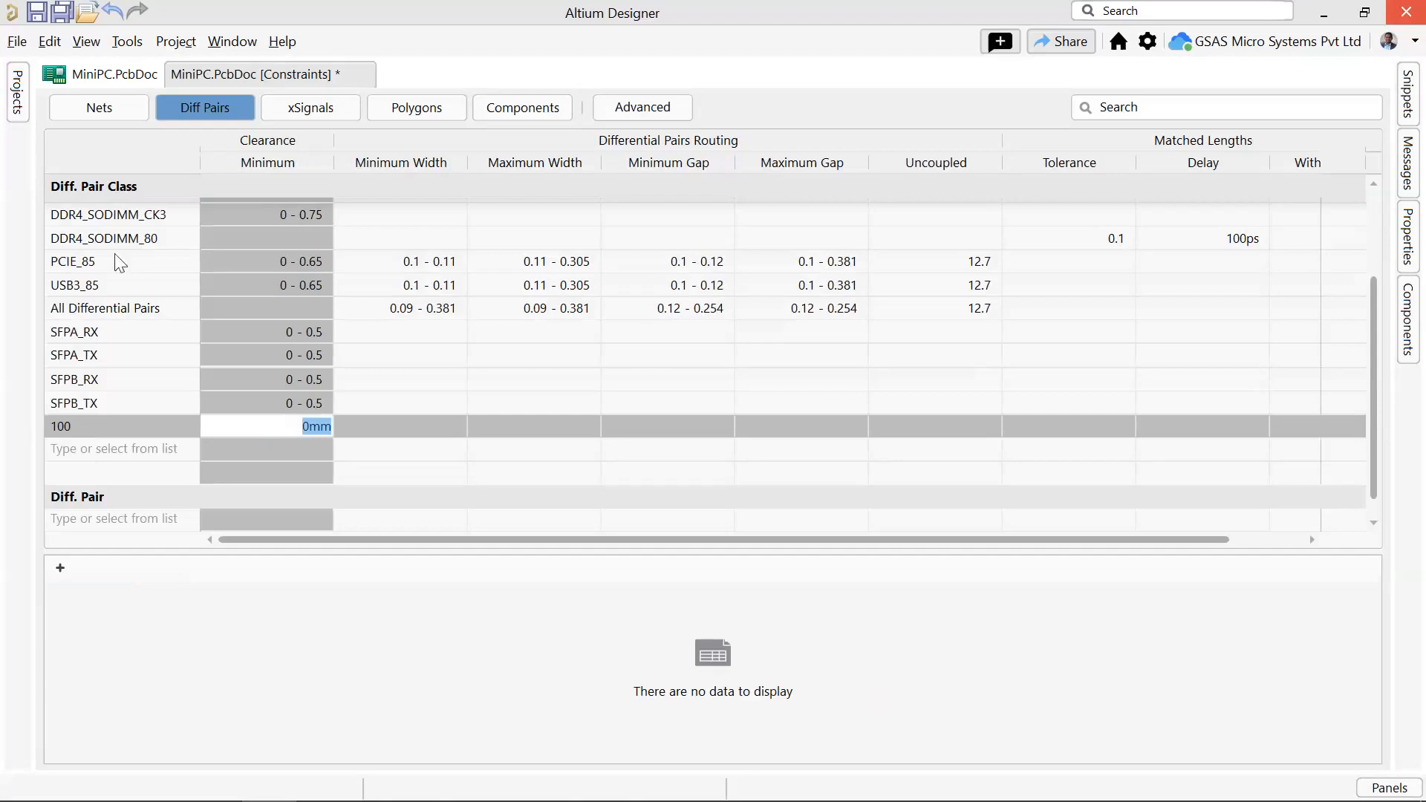
key(Escape)
Add the existing USB3_diff class to the net class constraints.
click(98, 108)
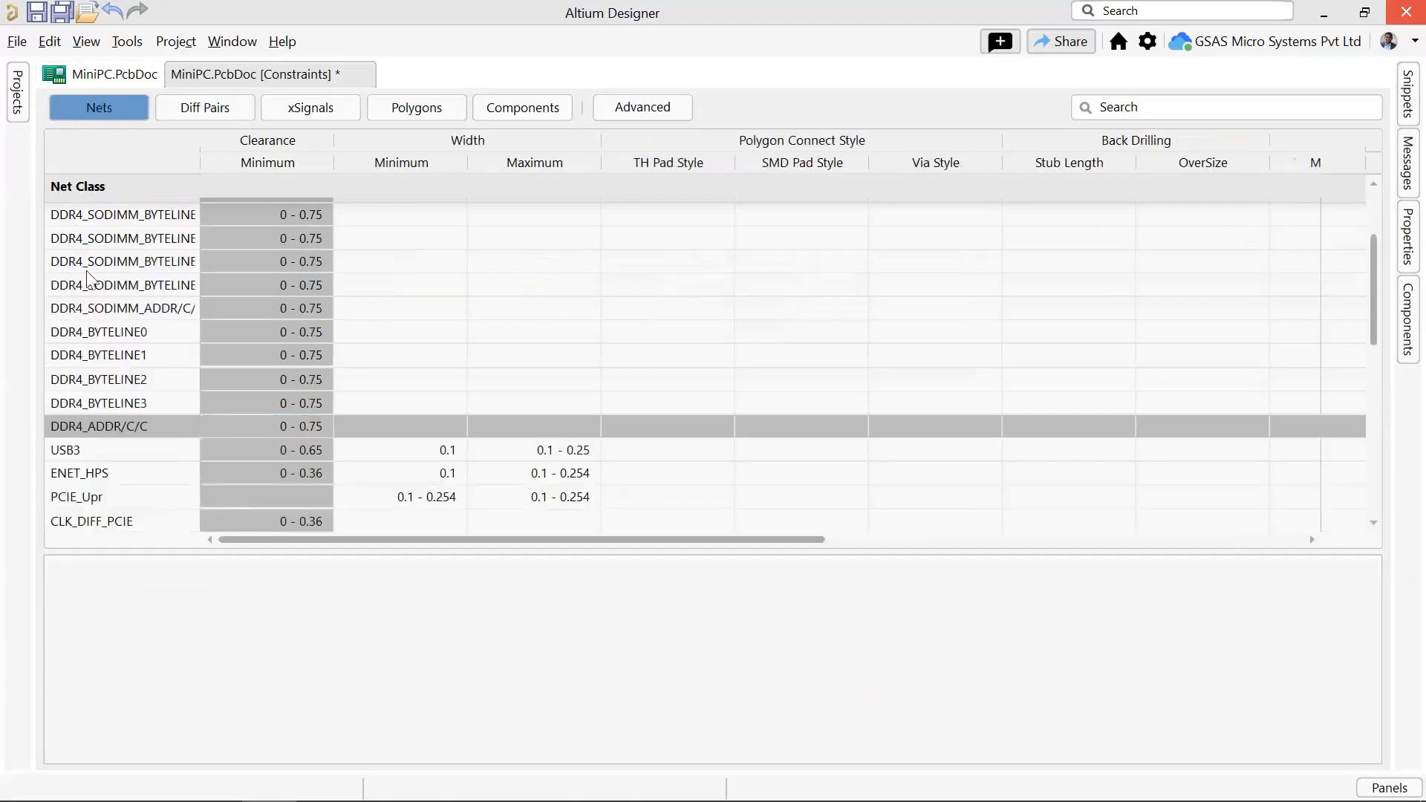
scroll(111, 260, down, 1)
scroll(119, 271, up, 1)
scroll(131, 286, down, 4)
scroll(119, 289, down, 2)
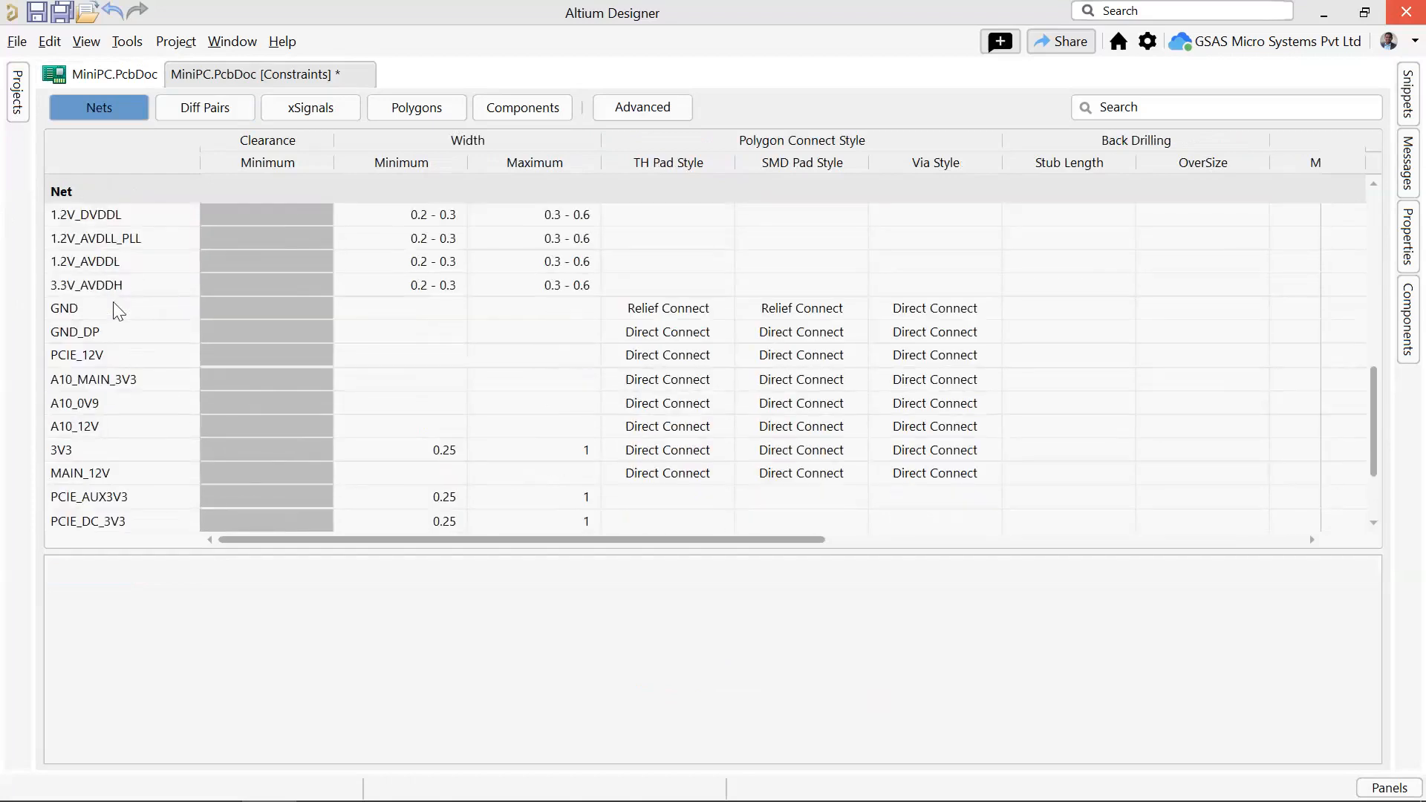
scroll(94, 340, up, 3)
click(186, 353)
click(190, 355)
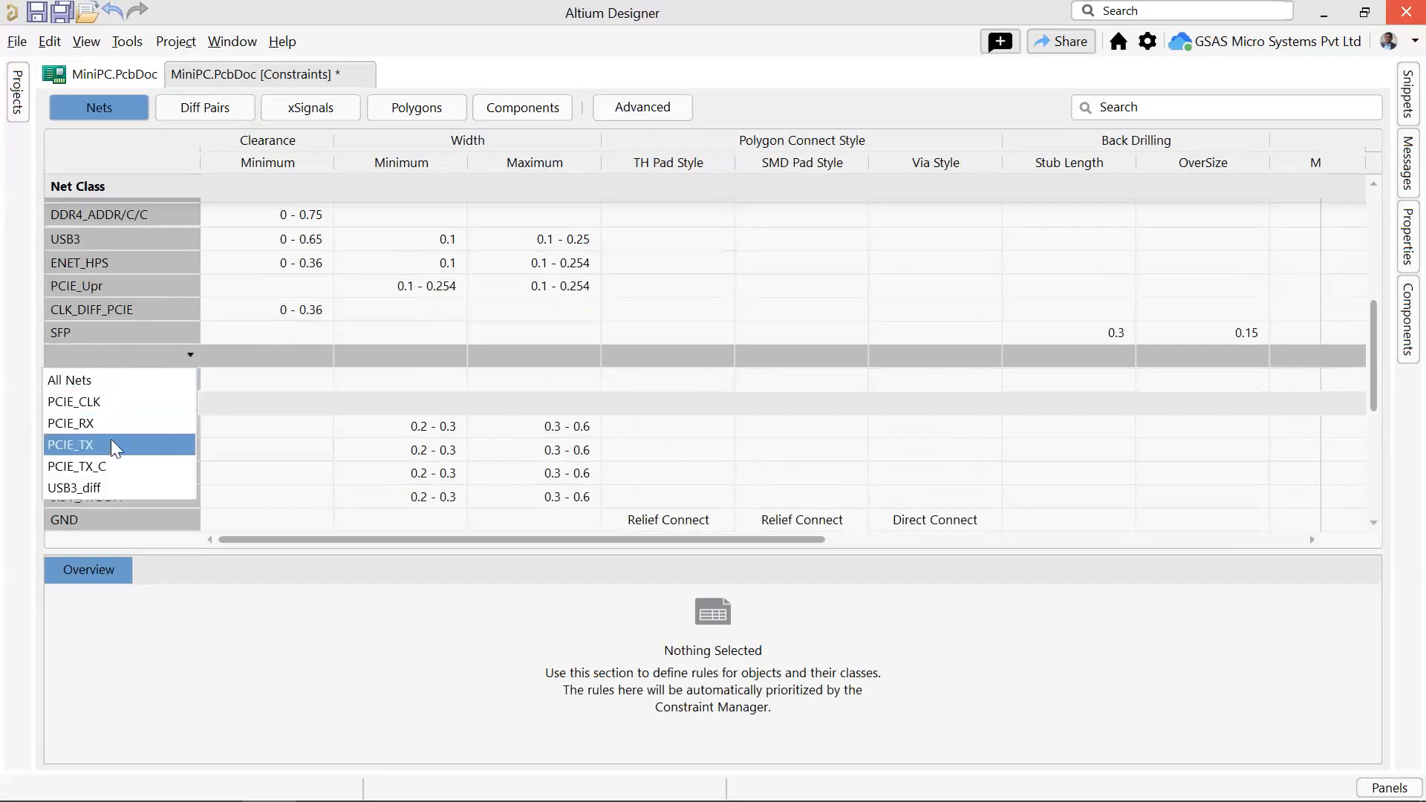
click(90, 486)
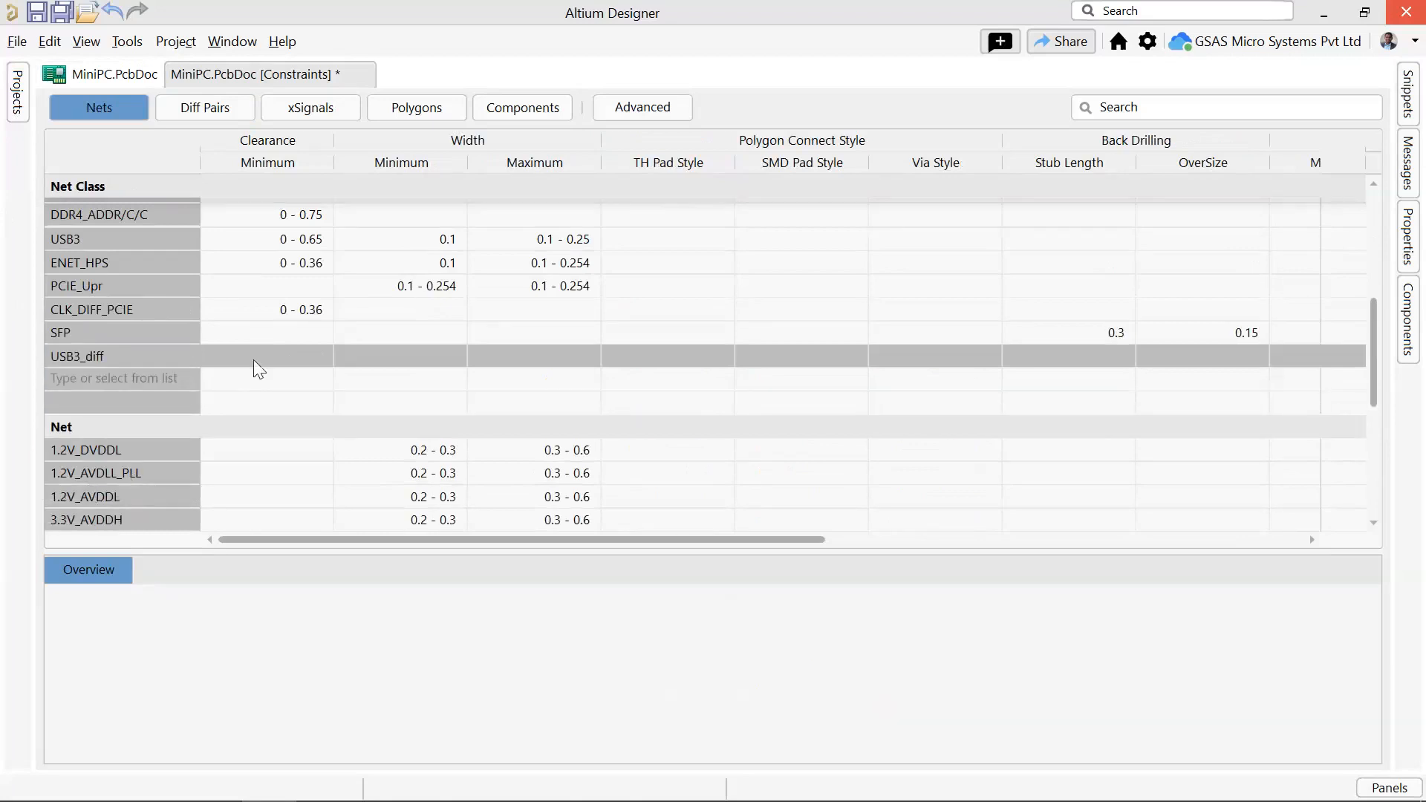
click(256, 378)
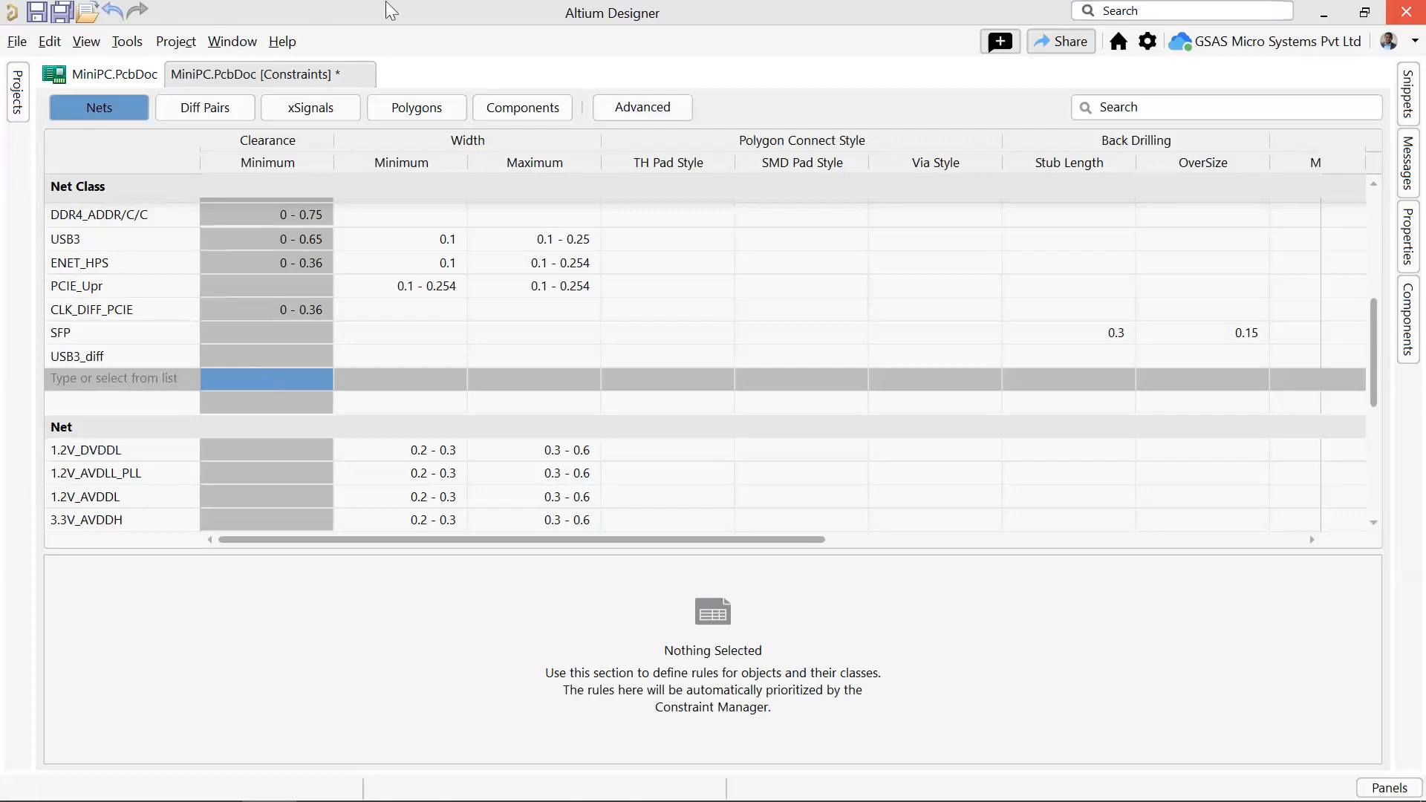
Cross-probe the differential pair class PCIE_85 to the PCB and examine its routing.
click(225, 113)
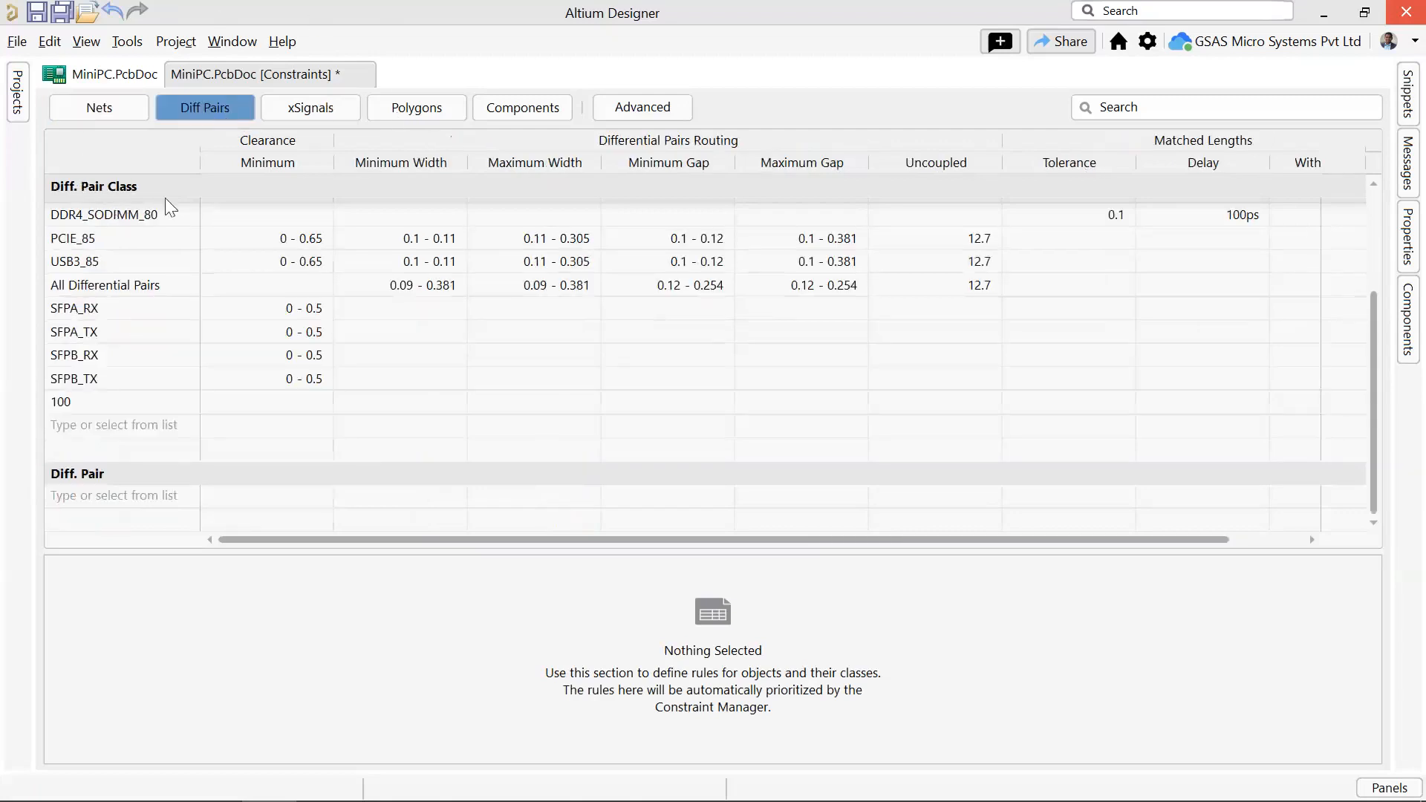
click(86, 239)
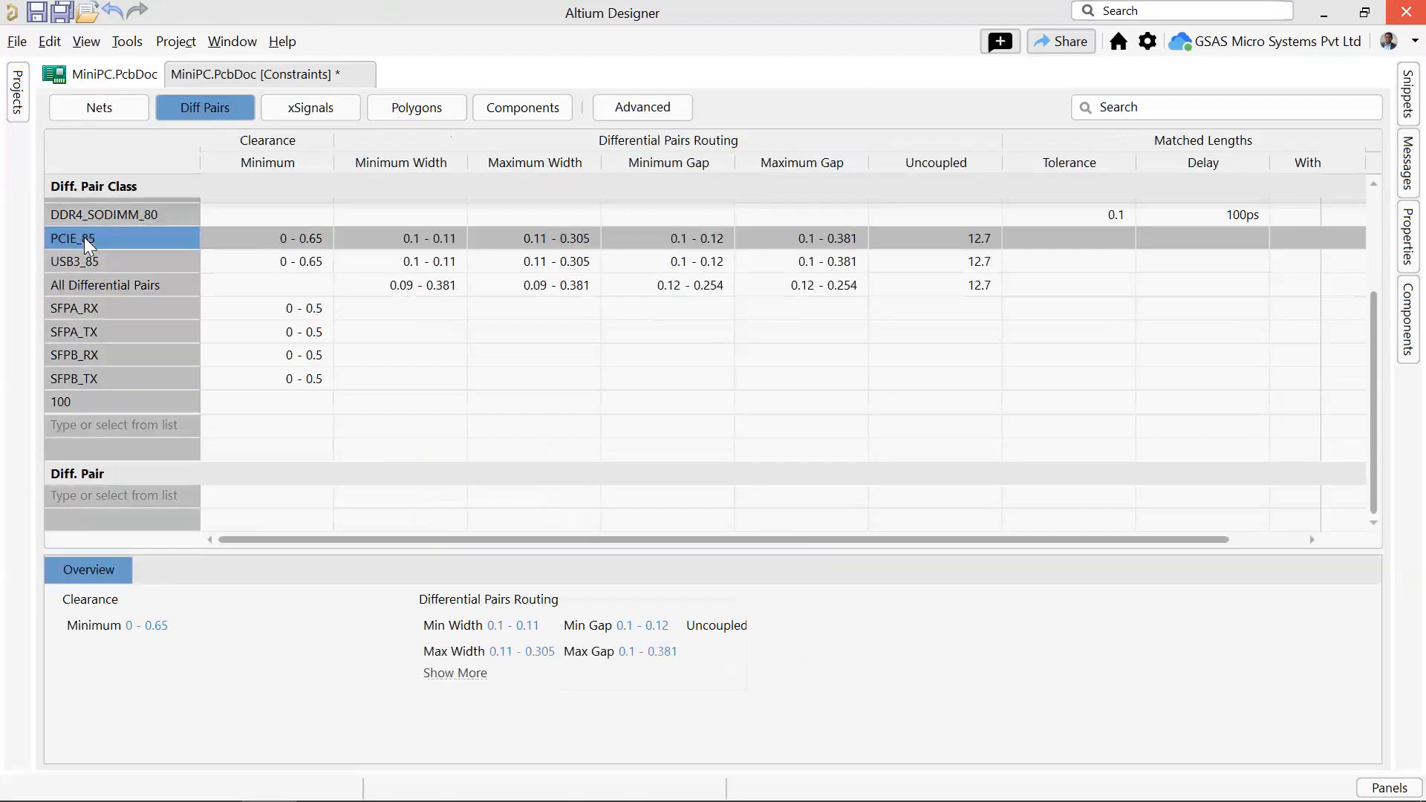
double_click(274, 238)
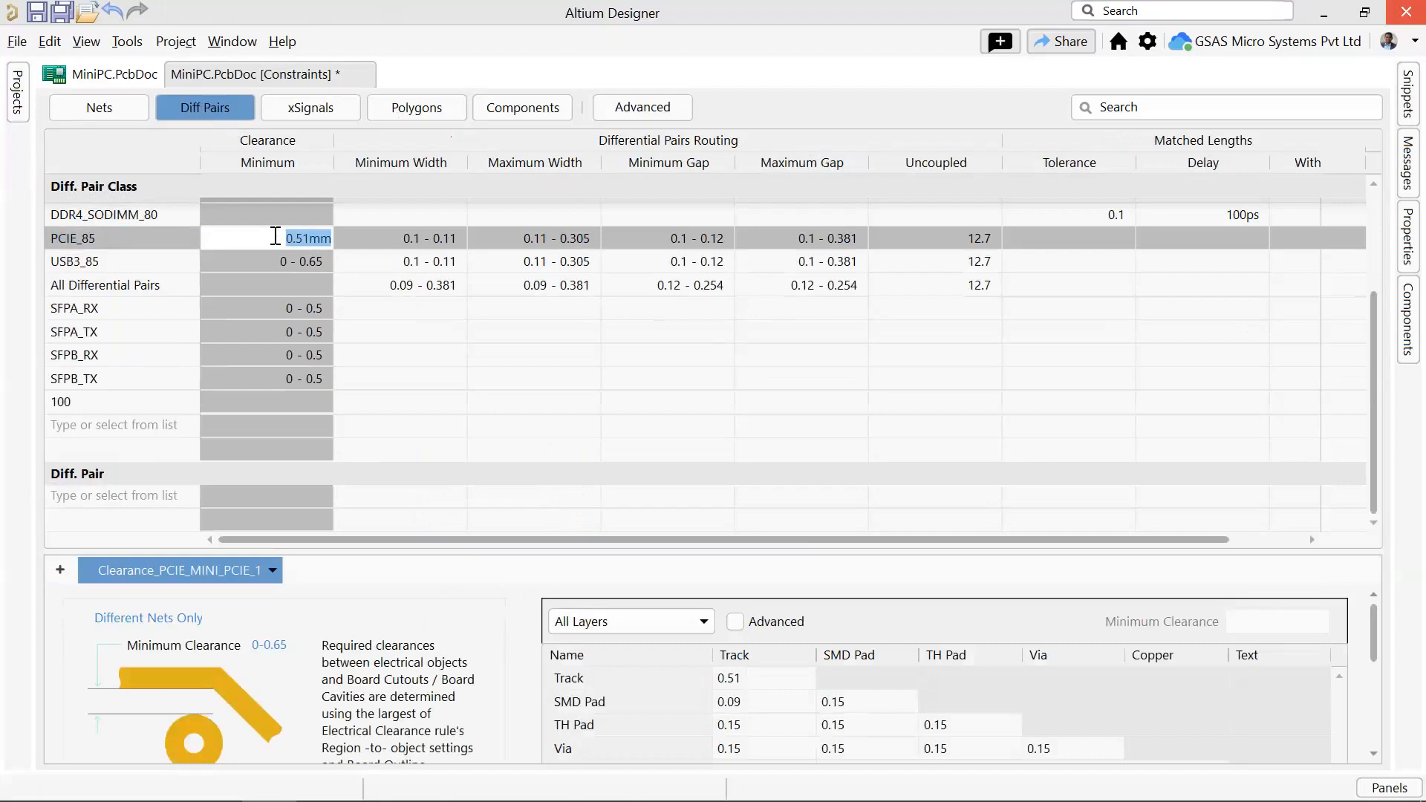
right_click(274, 234)
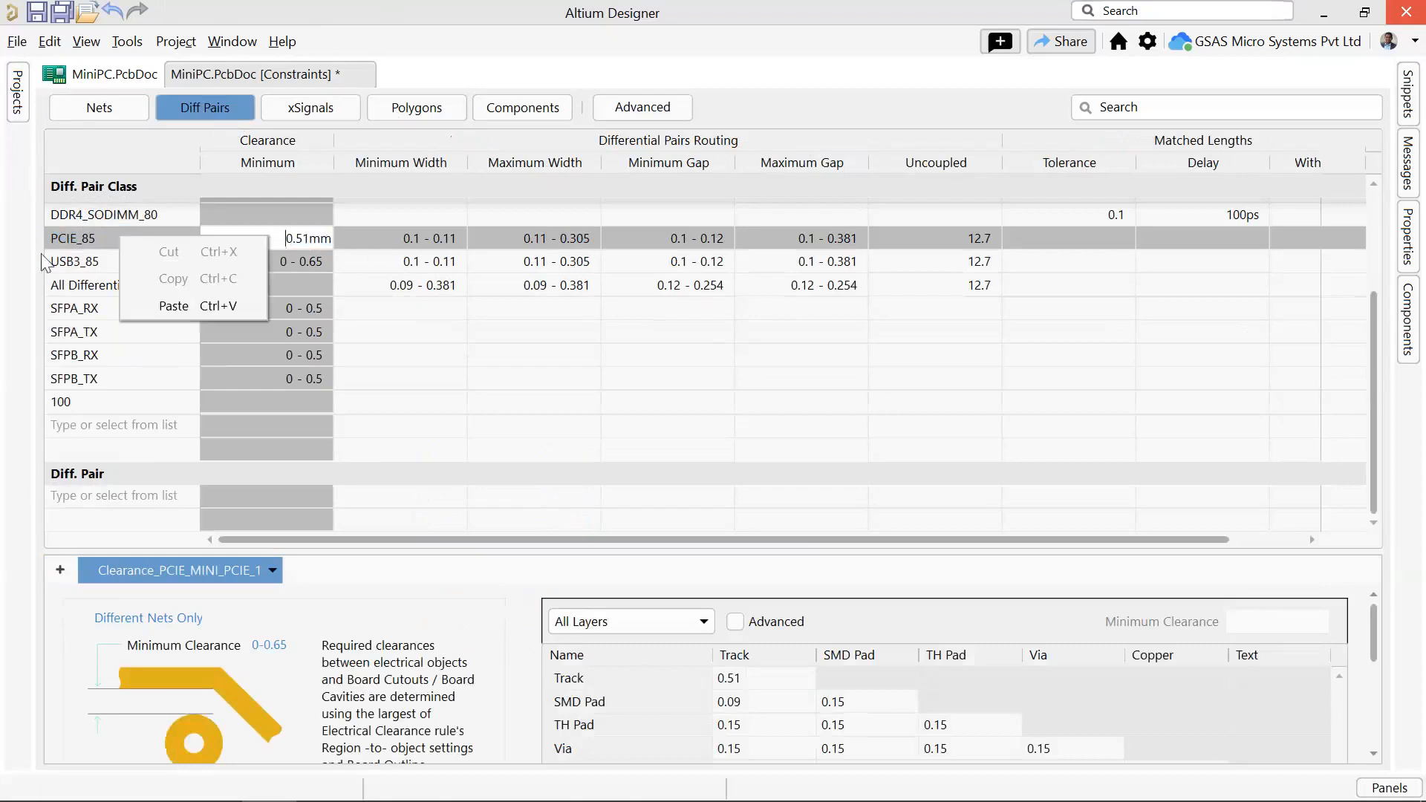
right_click(98, 239)
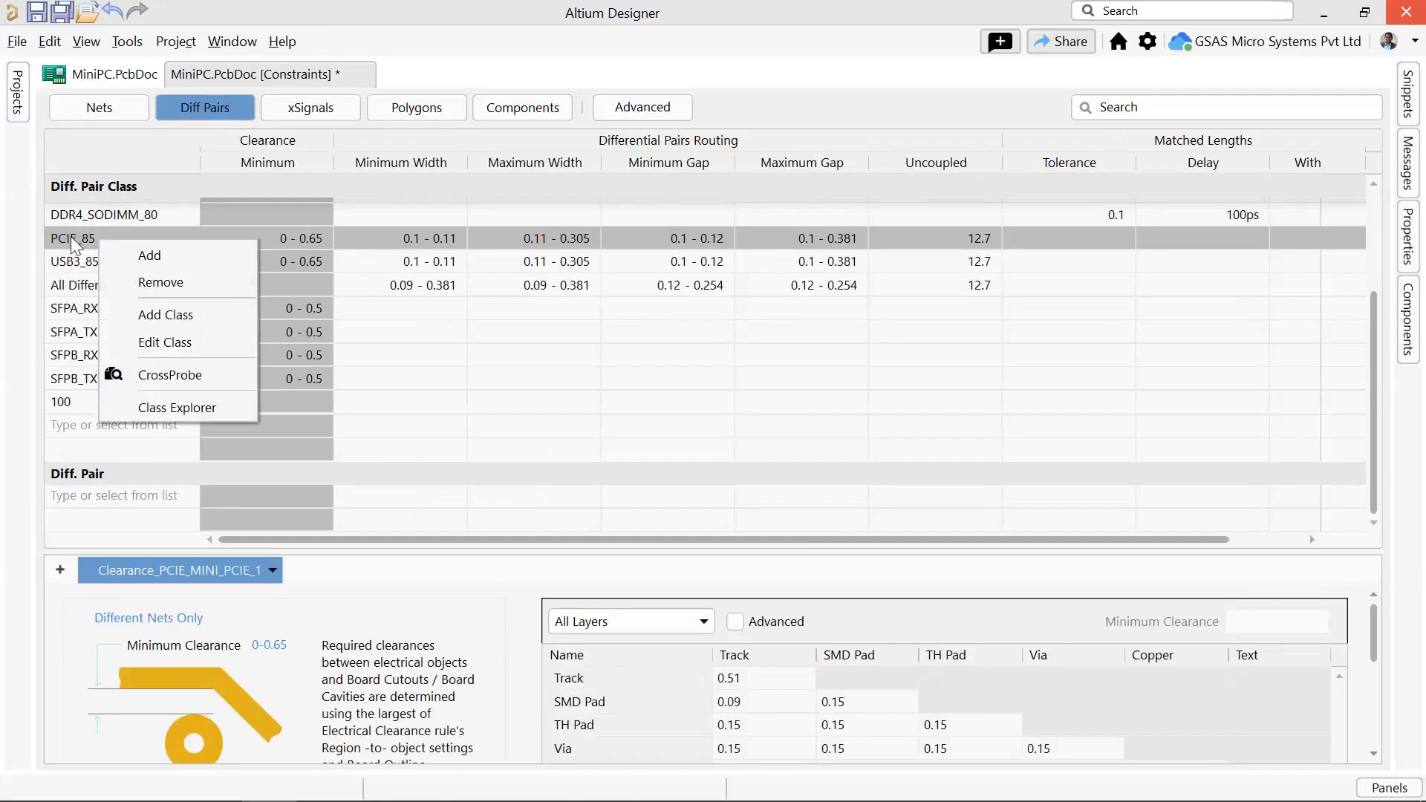
click(151, 375)
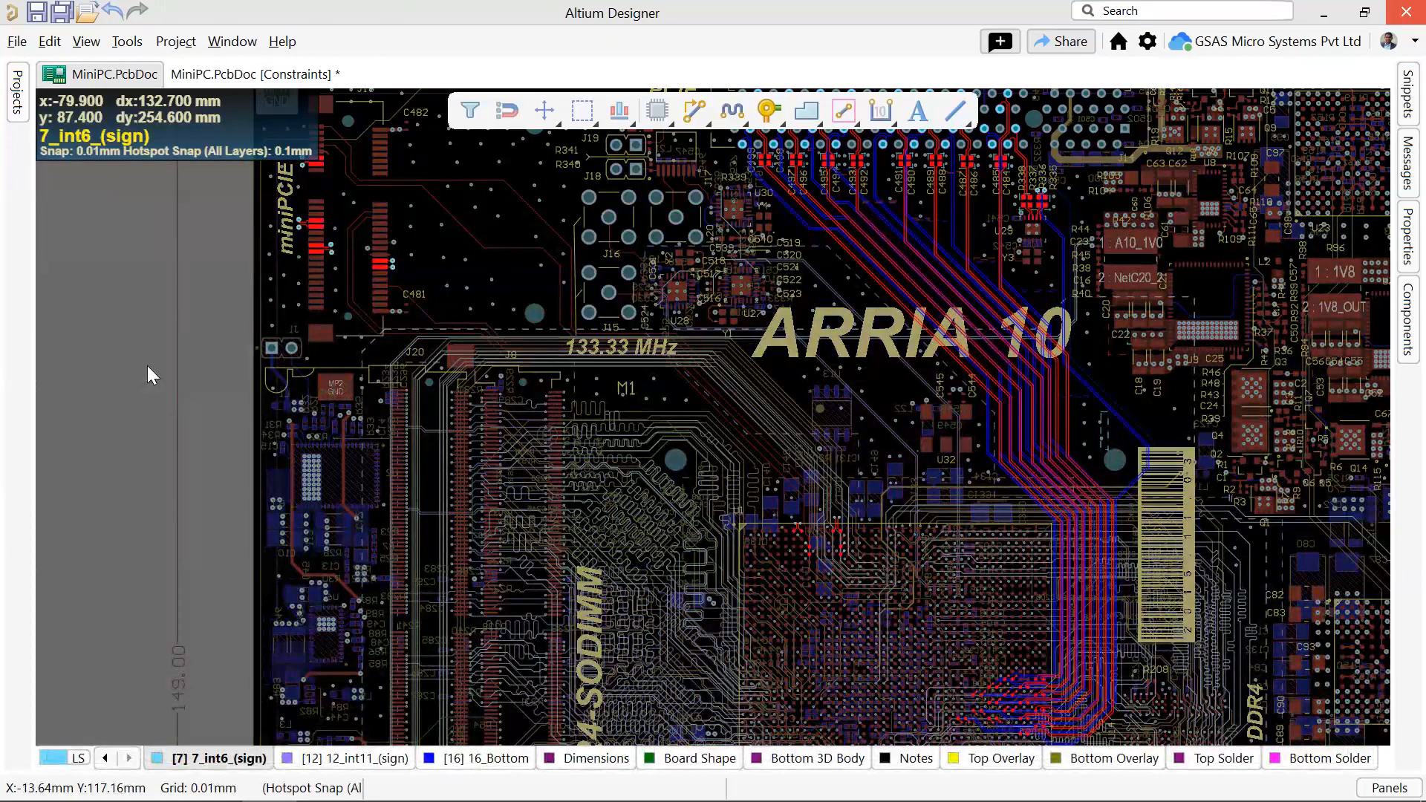
ctrl+scroll(799, 591, up, 2)
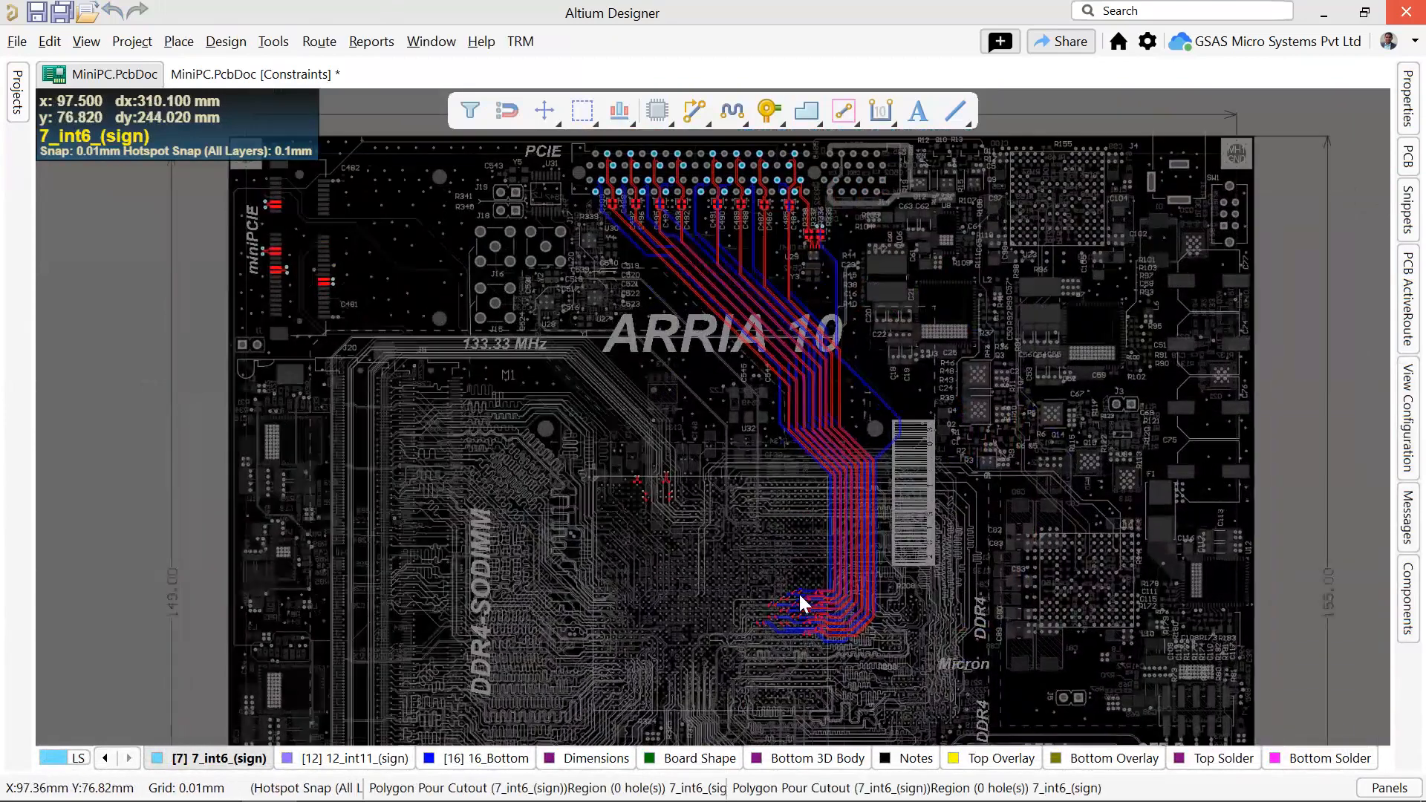
ctrl+scroll(799, 591, up, 2)
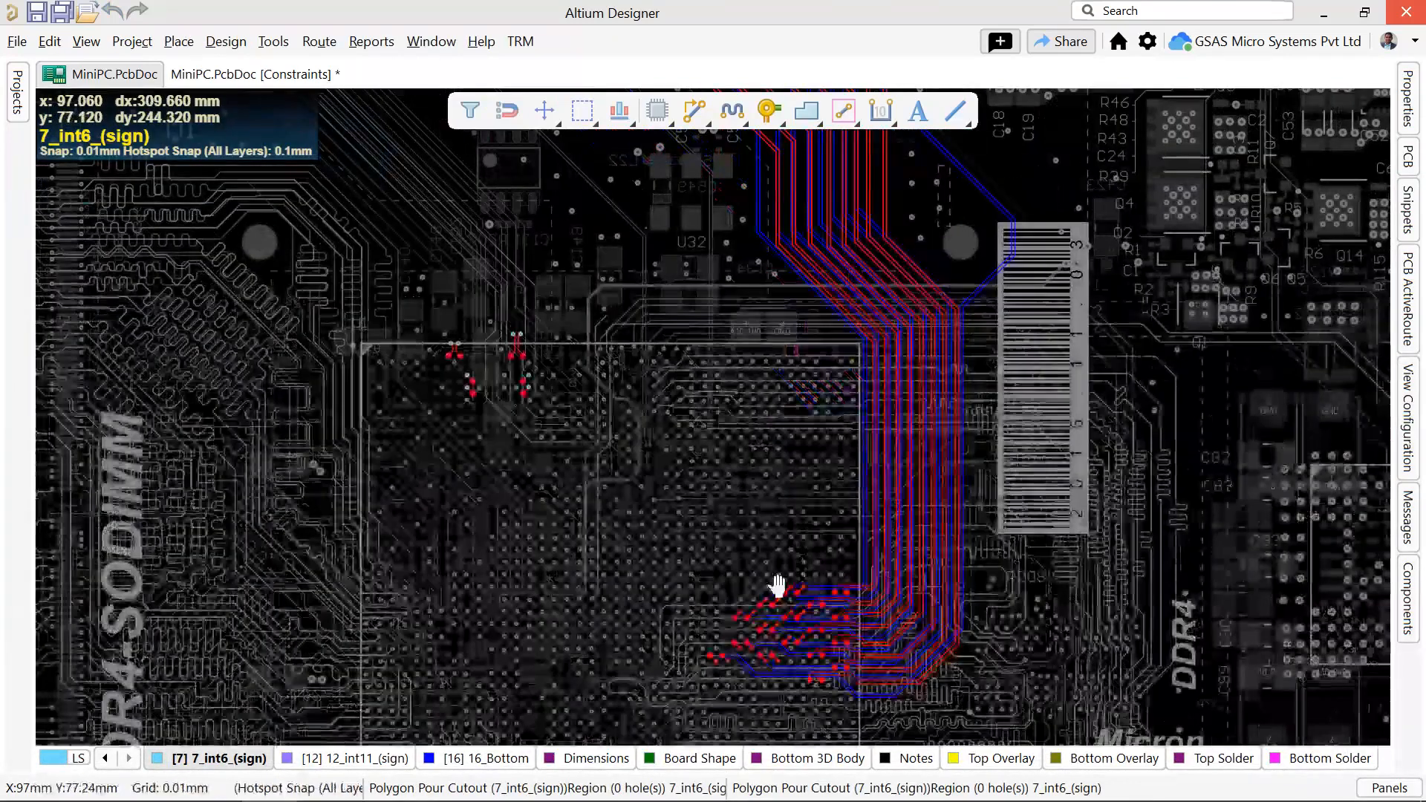
right_drag(777, 586, 743, 735)
ctrl+scroll(743, 735, down, 2)
right_drag(733, 470, 640, 301)
Return to the MiniPC constraints document and split the view vertically to place it beside the PCB.
click(327, 75)
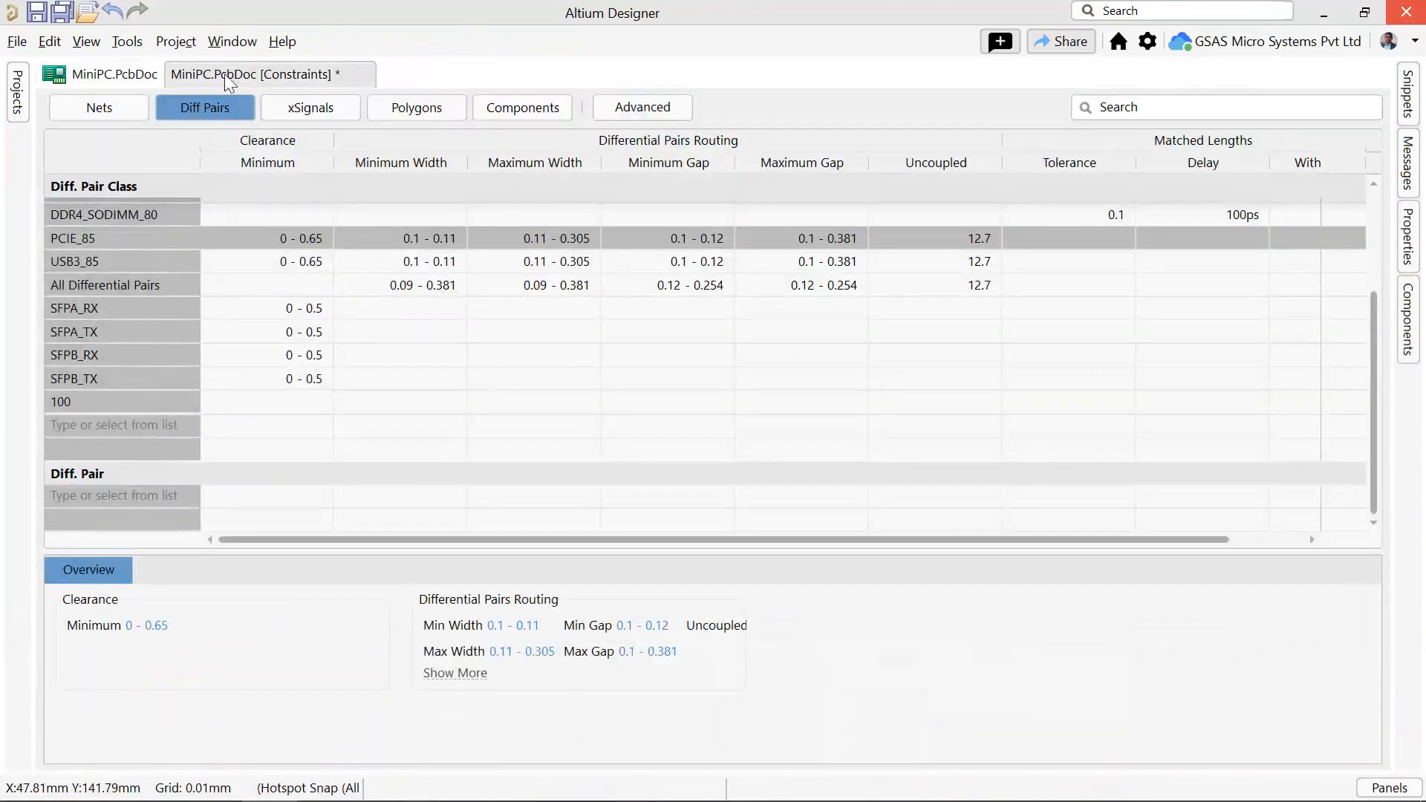
right_click(226, 74)
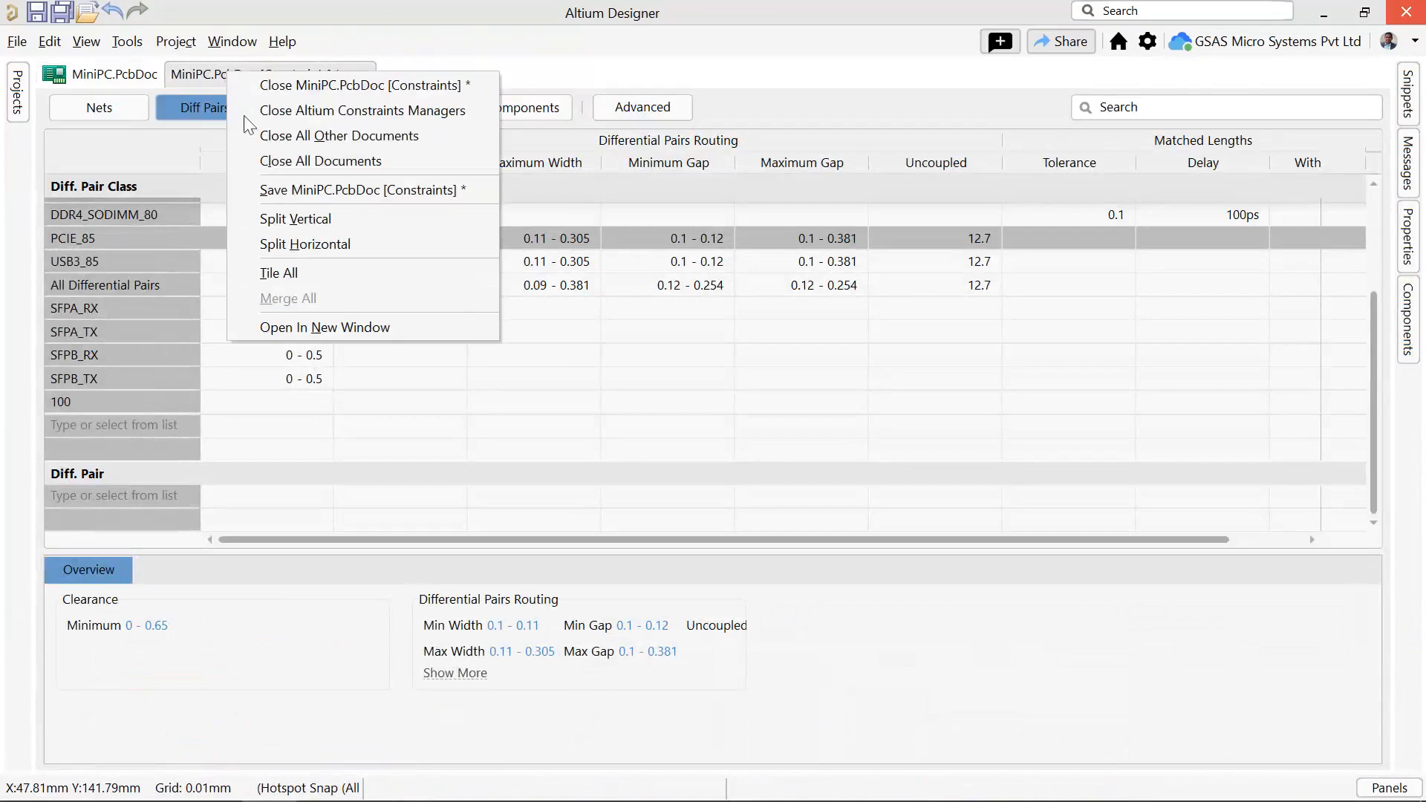
click(295, 218)
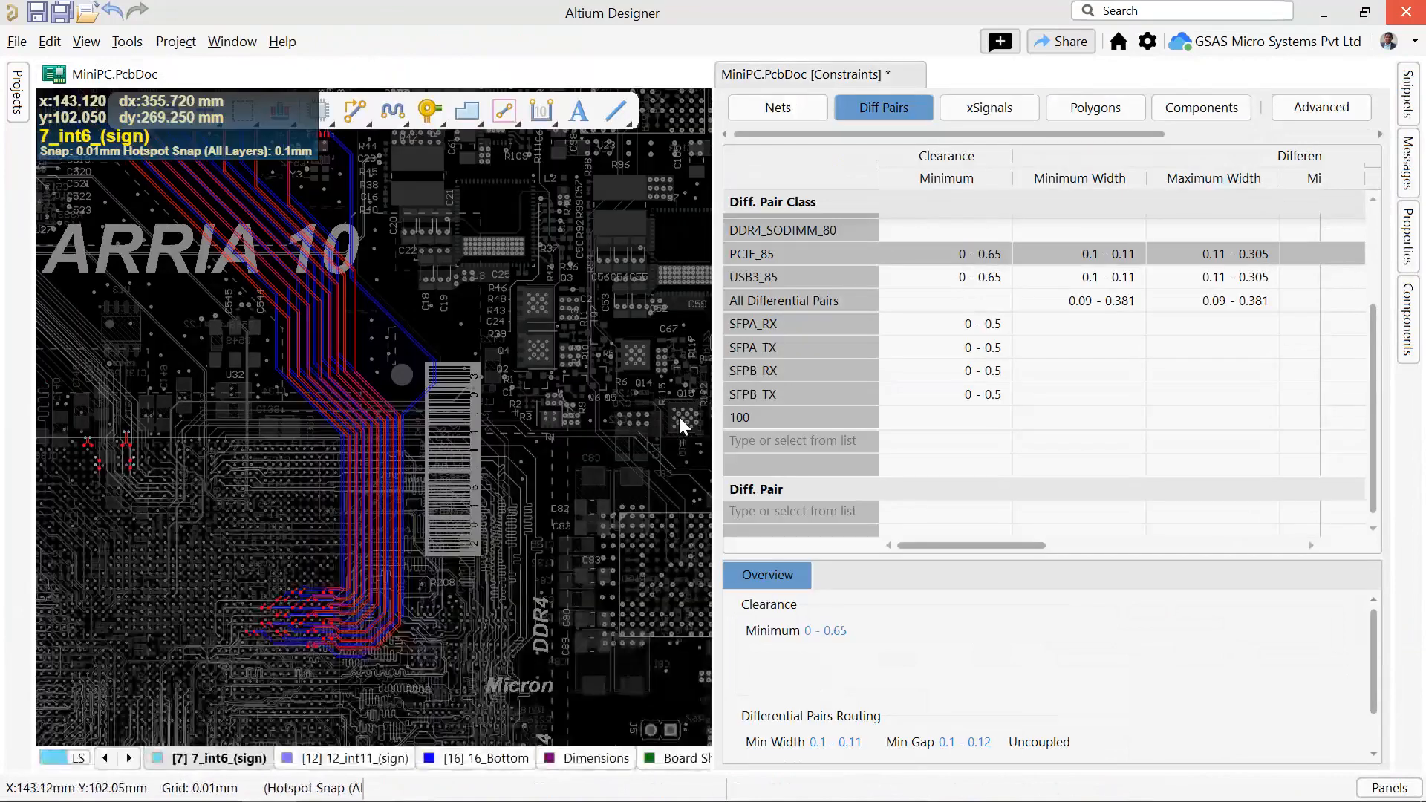
Cross-probe the differential pair class USB3_85 and inspect its routing around the USB connector.
click(773, 274)
right_click(774, 277)
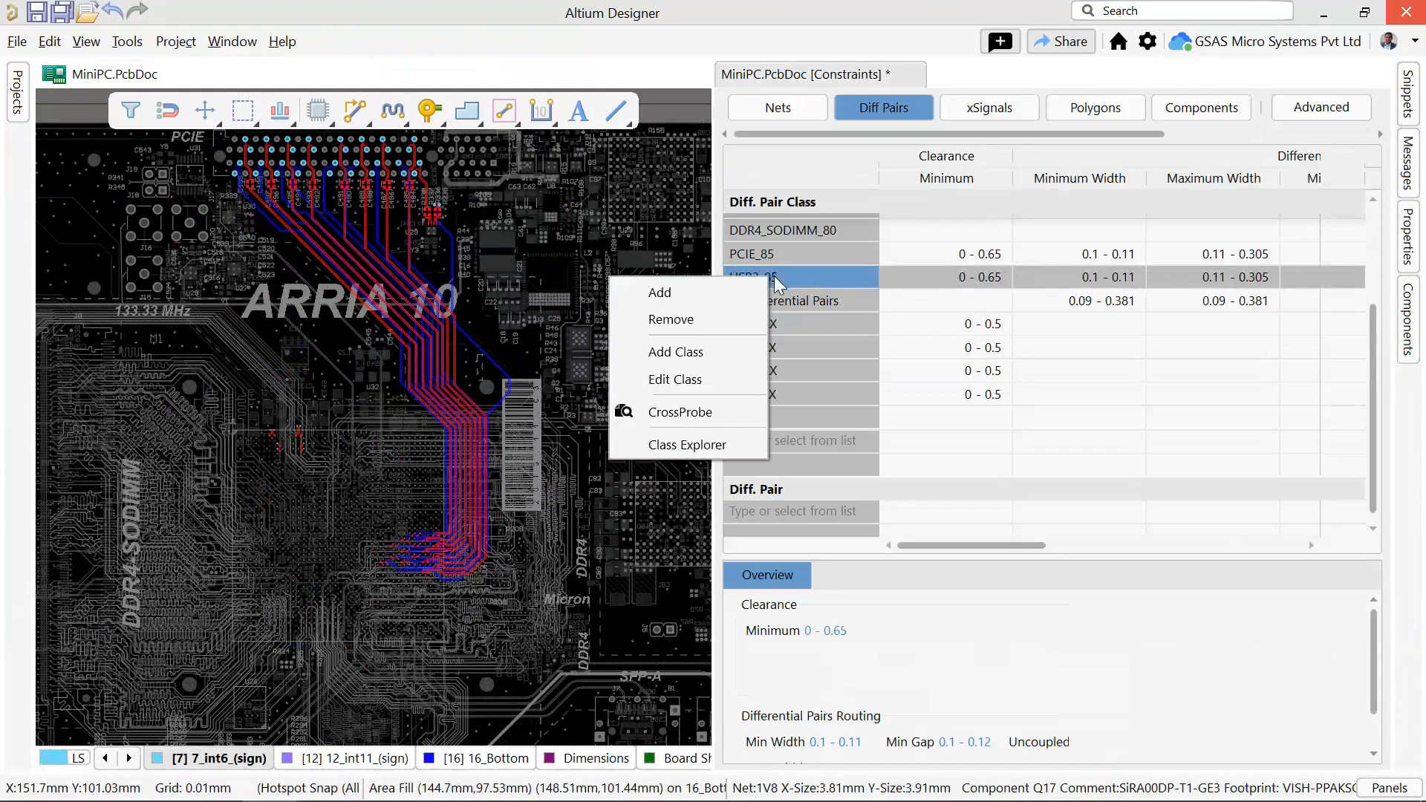
click(679, 412)
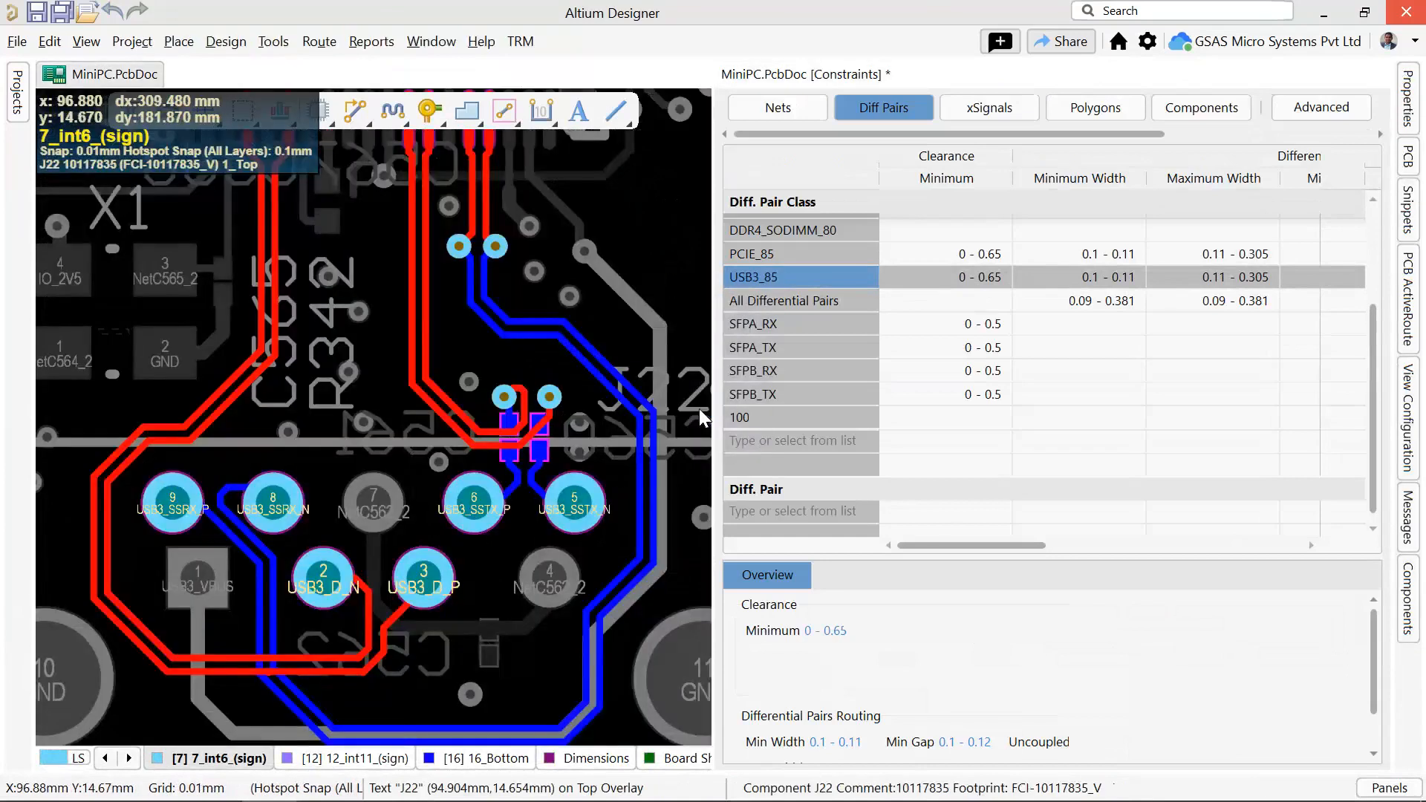
ctrl+scroll(492, 419, down, 3)
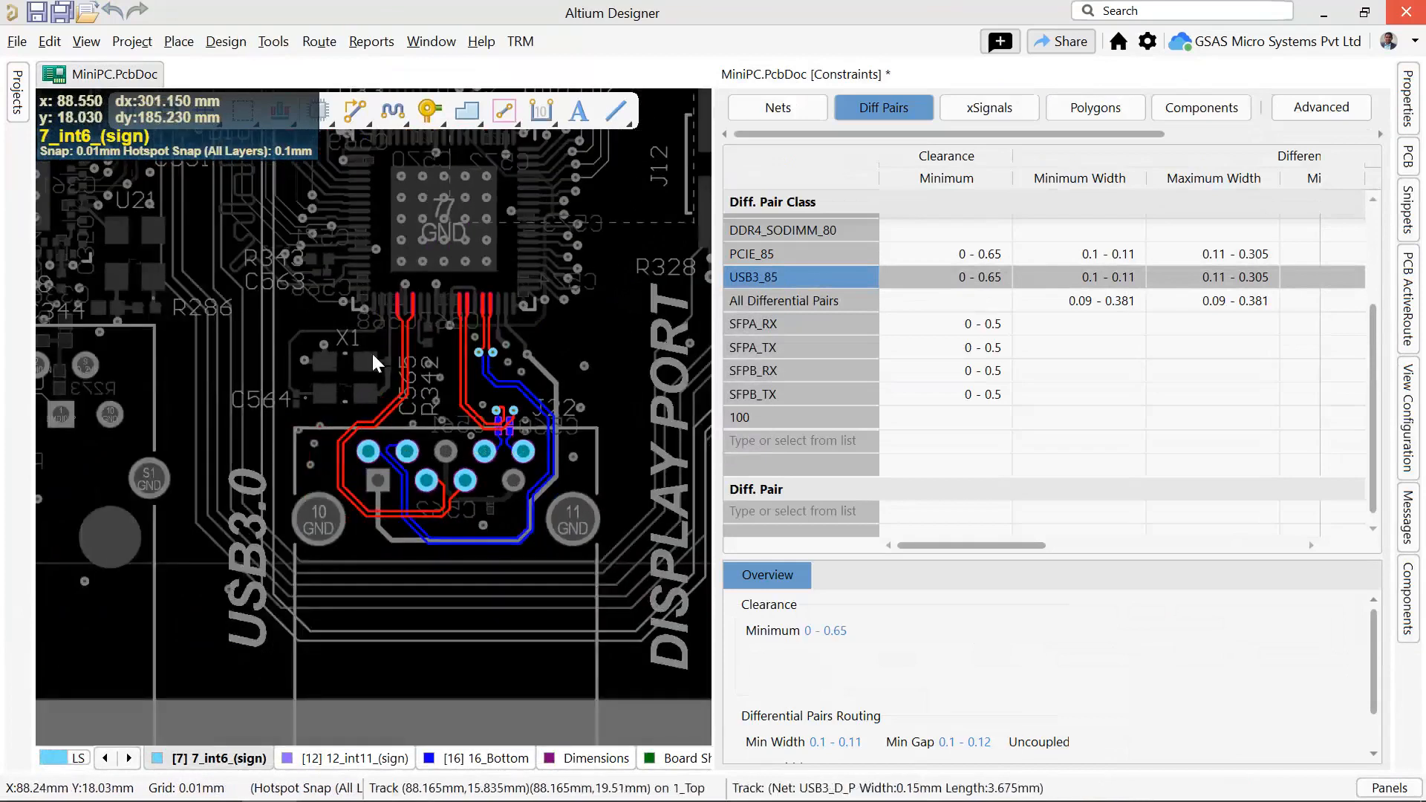
ctrl+scroll(438, 347, up, 2)
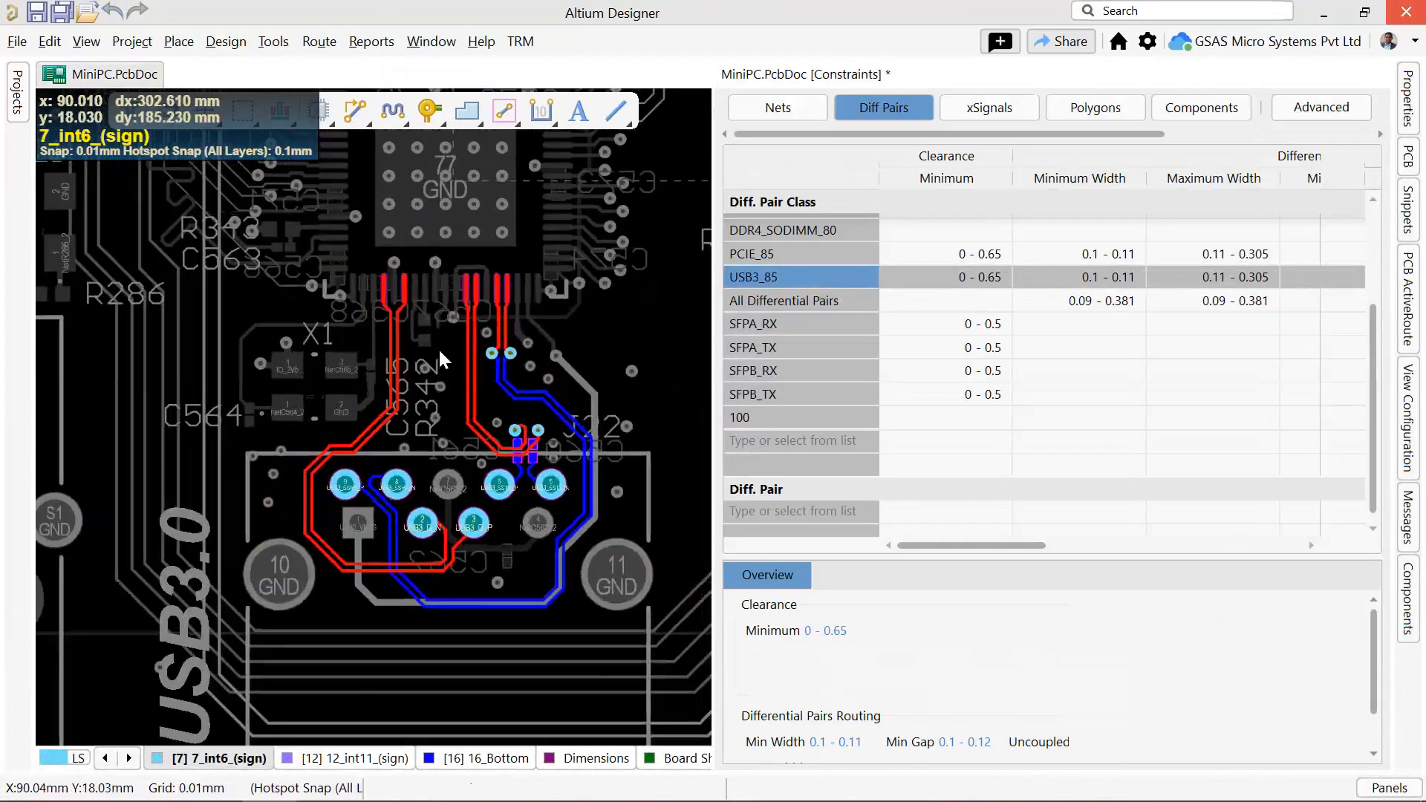
Open the constraints document's properties and review the cross probe view settings, including the Mask display option.
click(1417, 119)
scroll(1316, 396, up, 6)
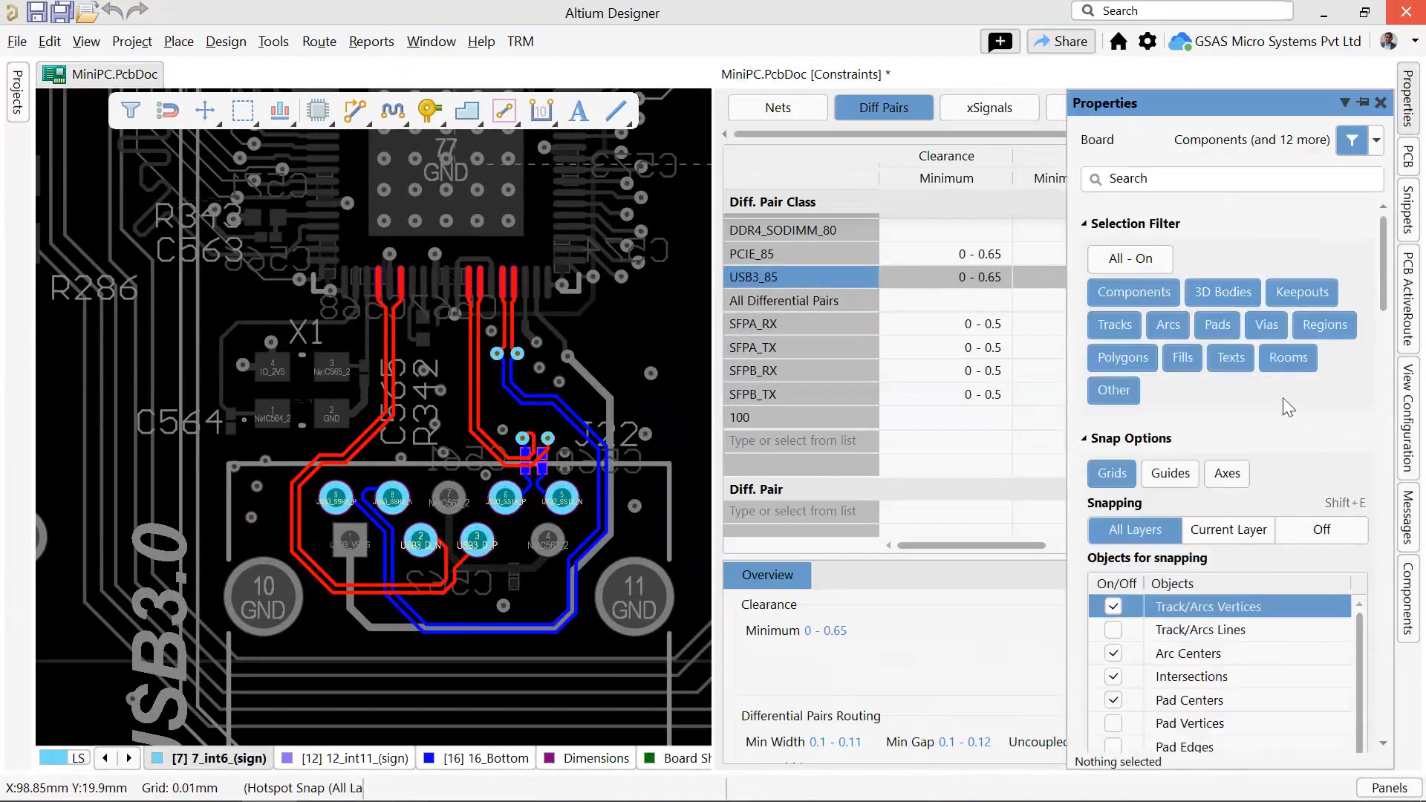
click(735, 274)
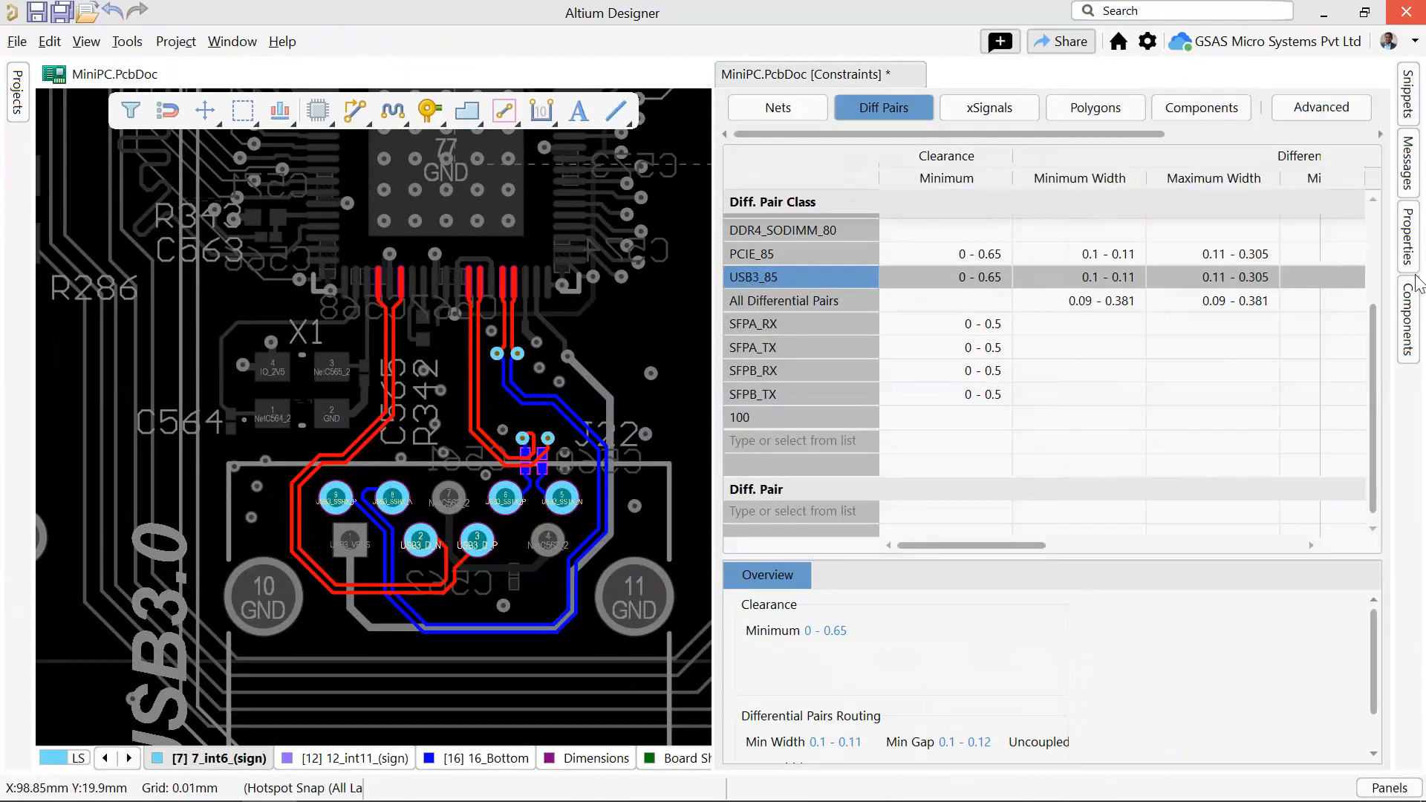
click(1408, 236)
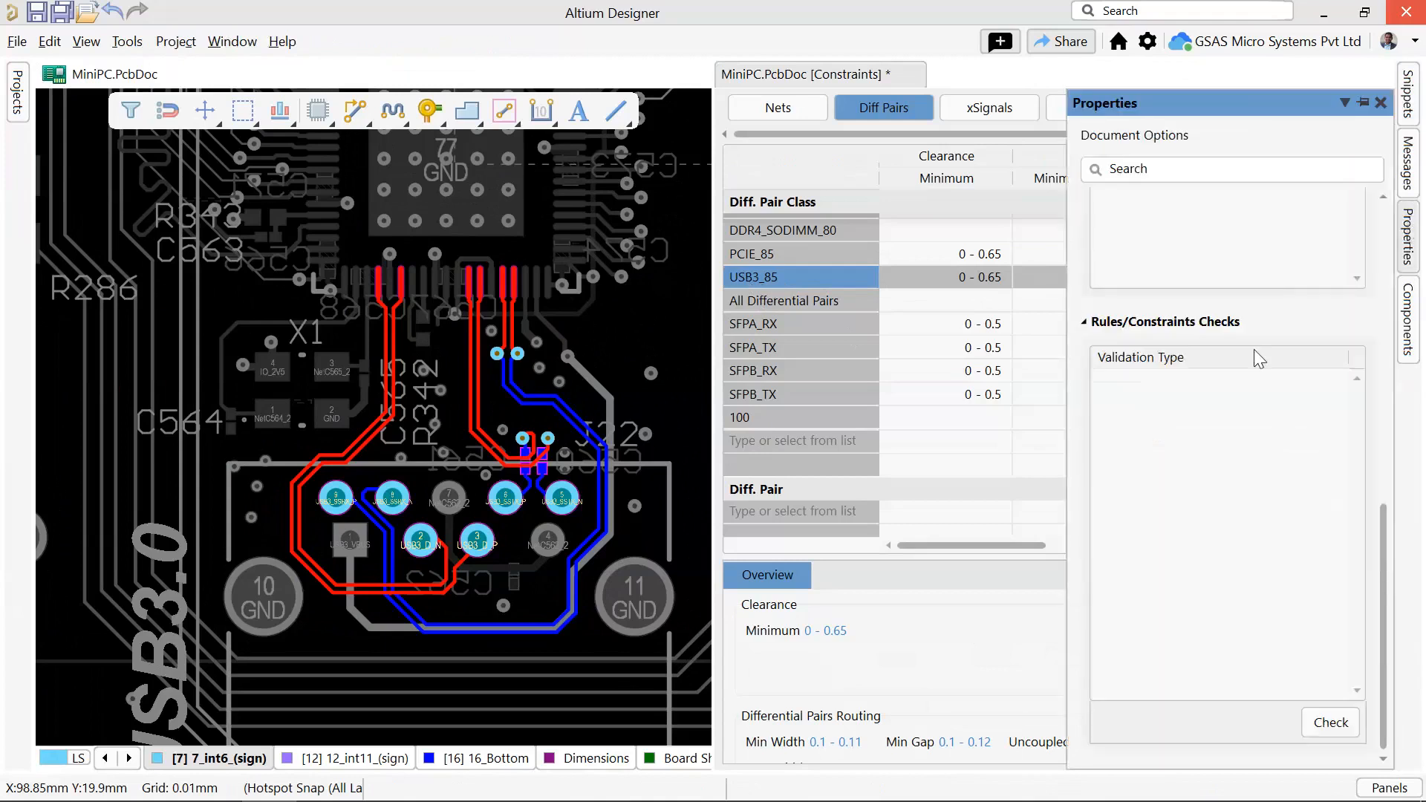
scroll(1254, 349, up, 3)
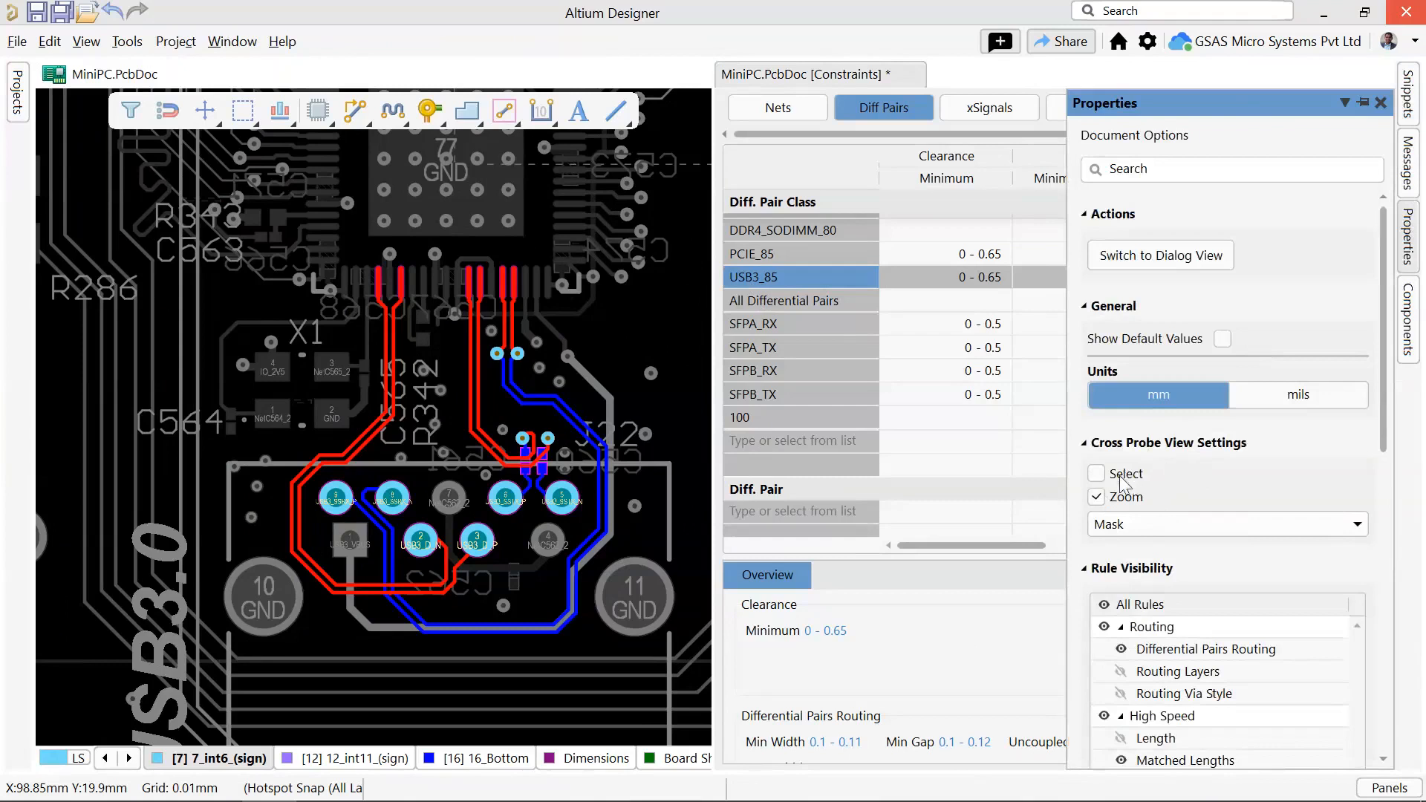
click(1134, 524)
click(1135, 526)
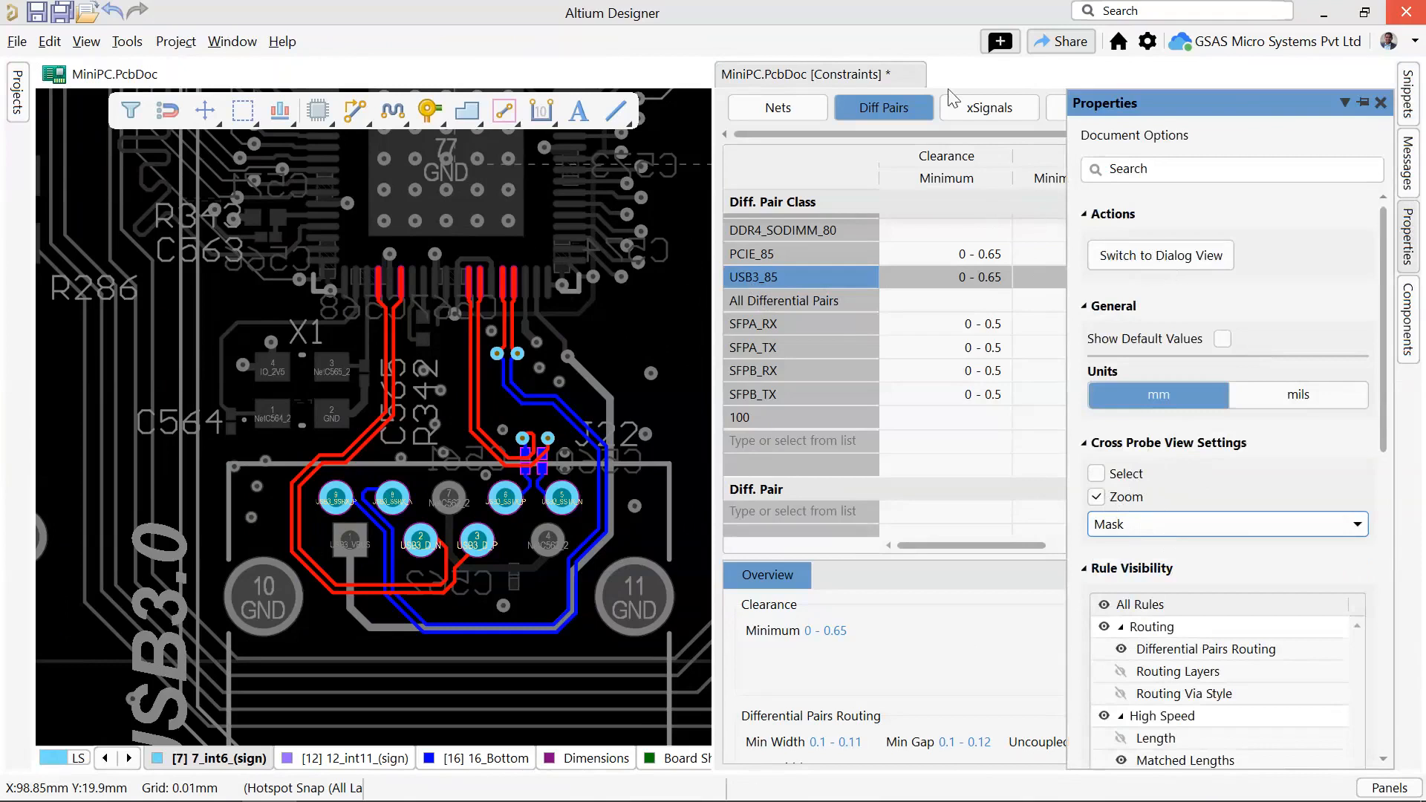
Cross-probe the xSignal class xSignals_J8_J20 to locate its signals on the PCB.
click(977, 111)
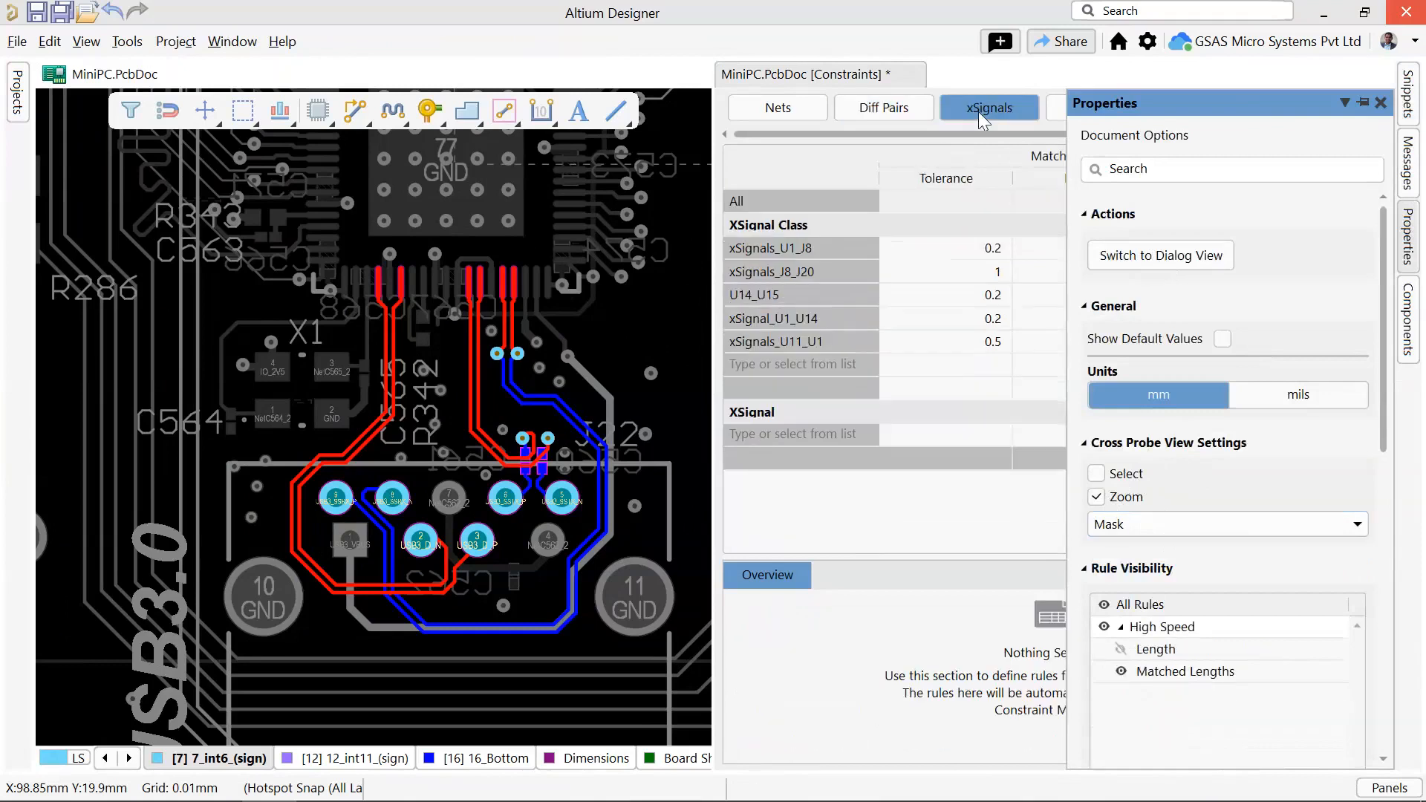
click(780, 271)
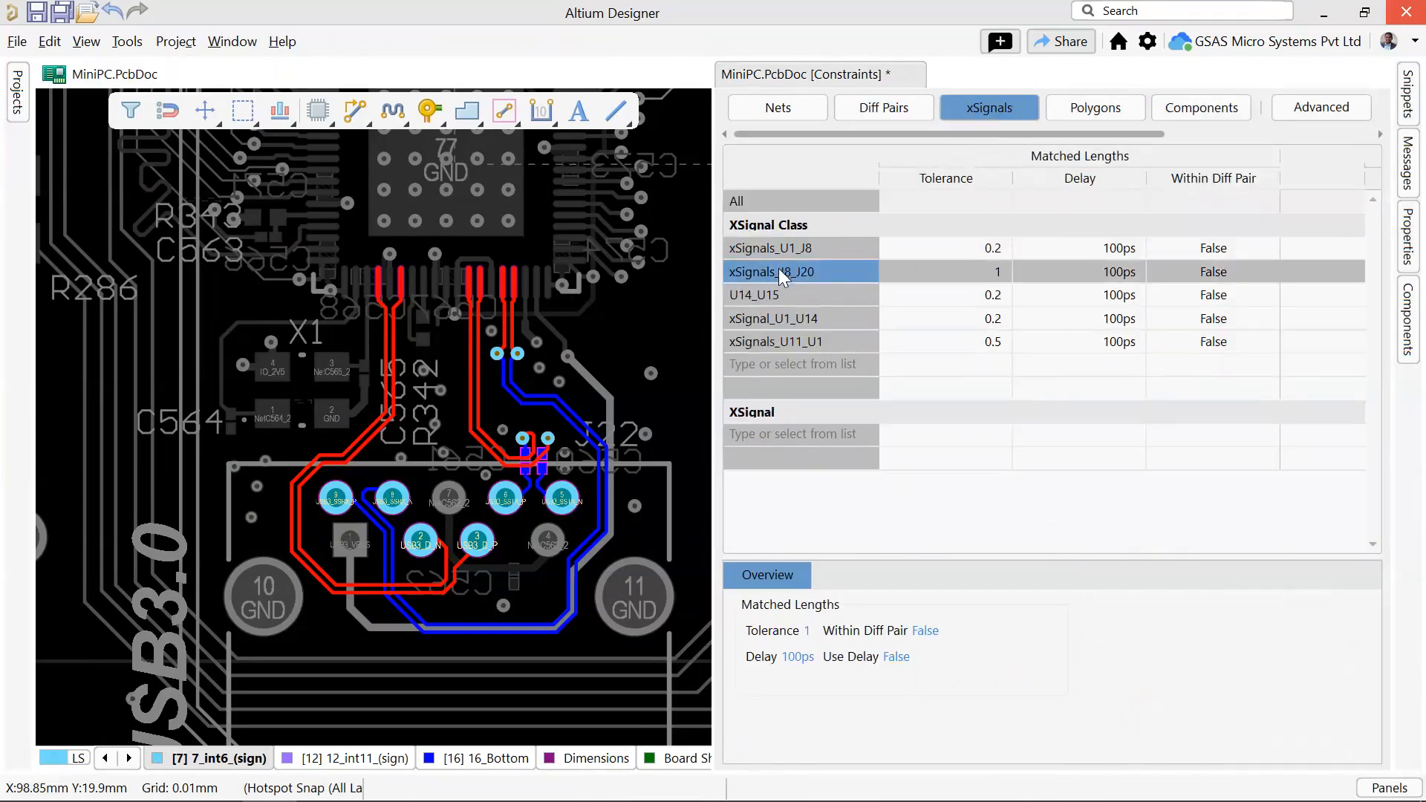
right_click(778, 269)
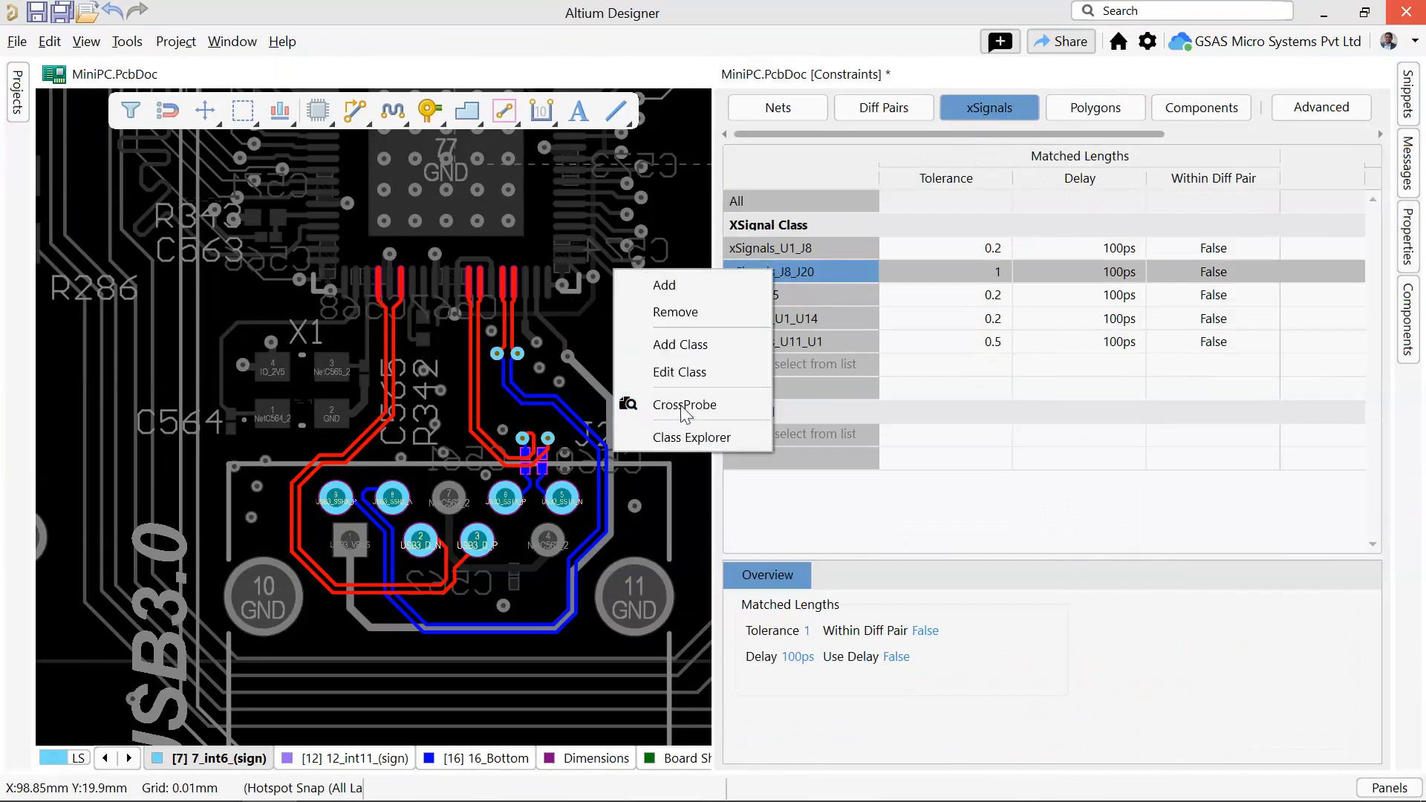
click(680, 404)
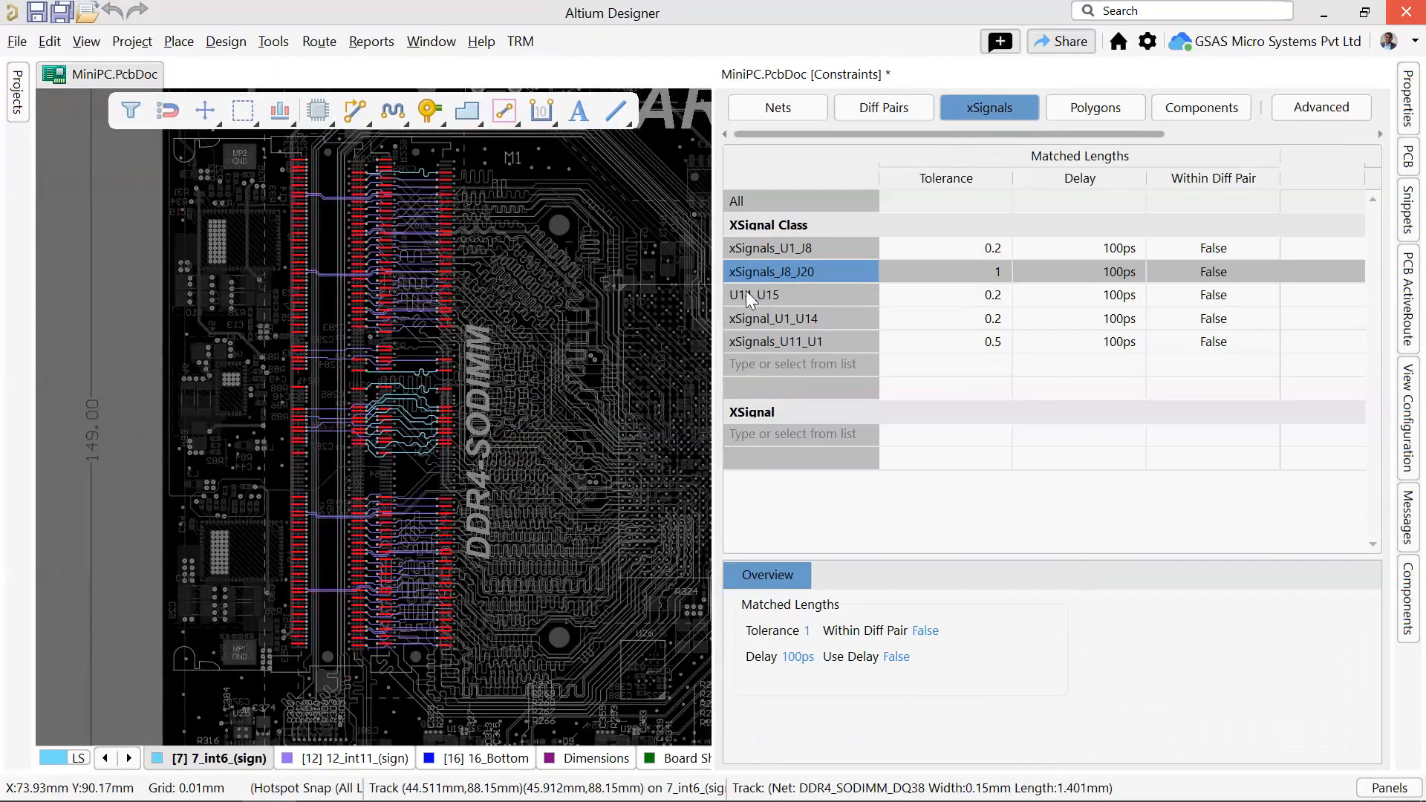
Open the constraints document's properties and review its cross probe and rule visibility settings.
click(1410, 125)
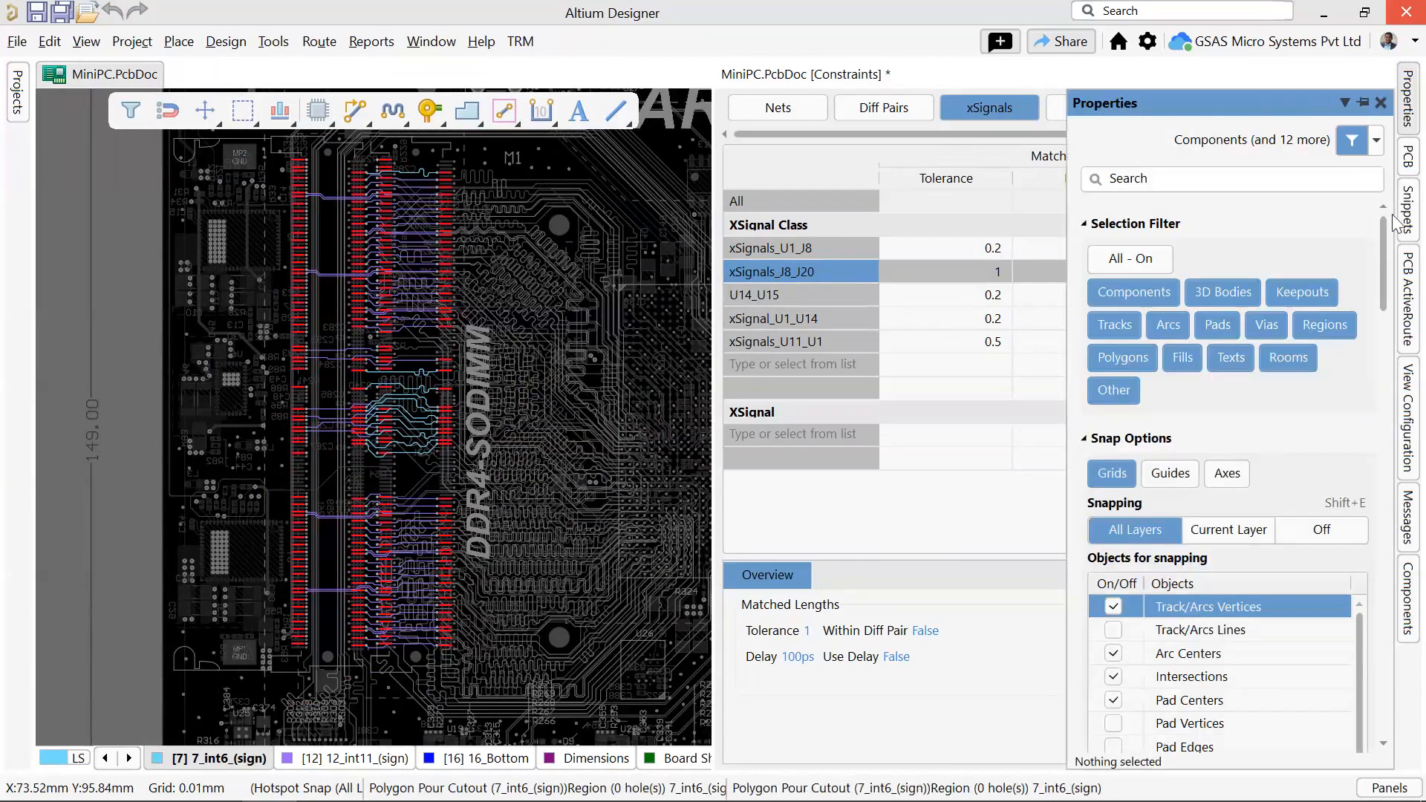
click(781, 274)
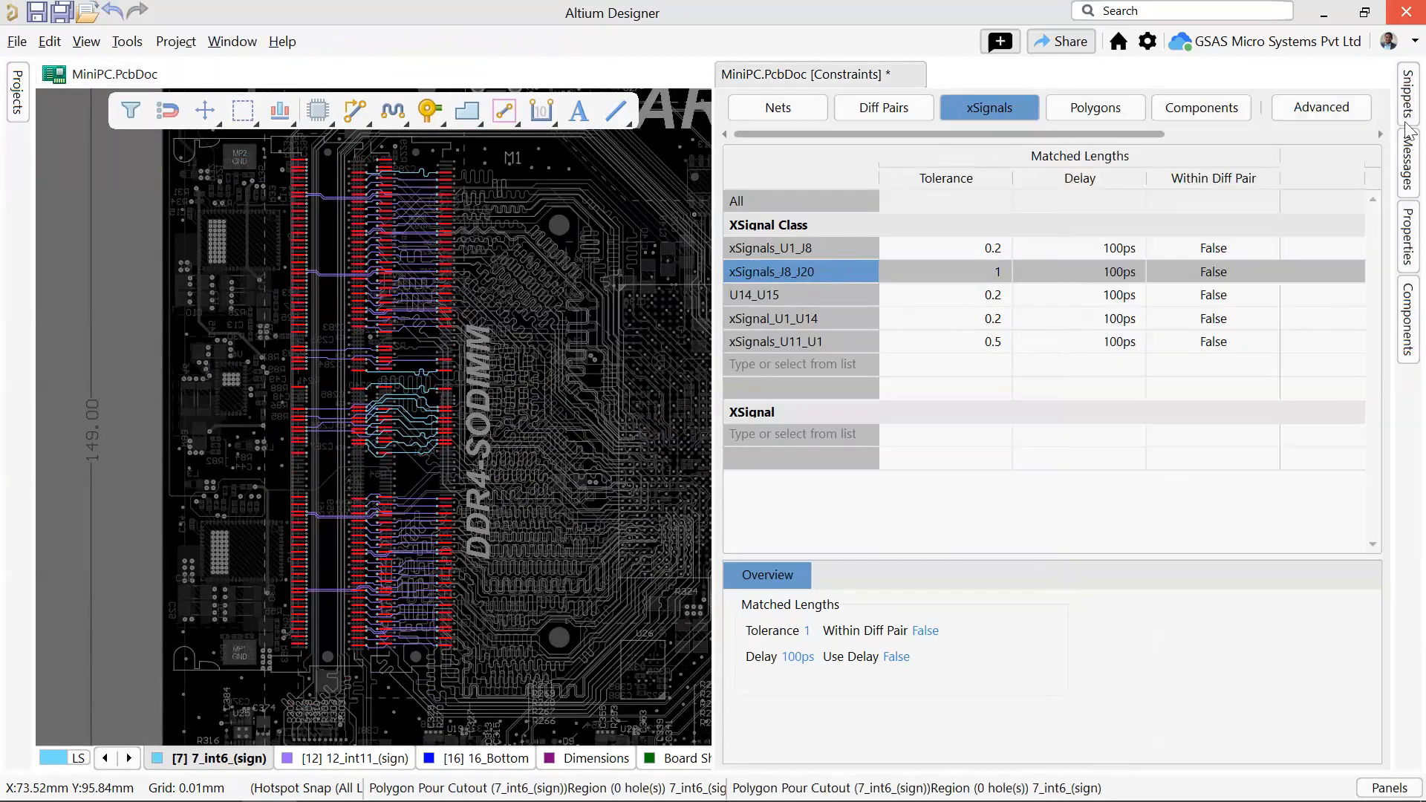
click(1408, 230)
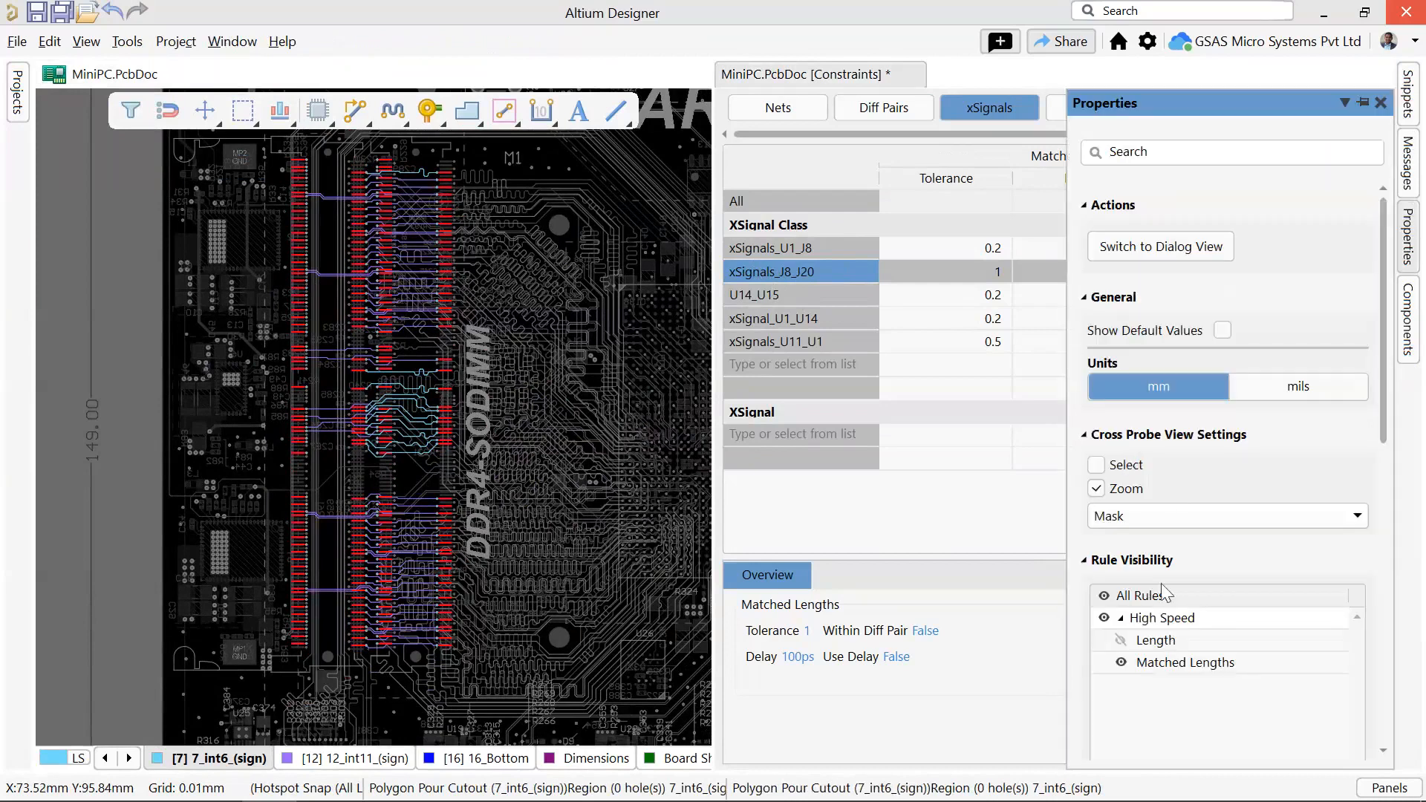
Merge all split views into one and bring the MiniPC constraints document to the front.
right_click(788, 77)
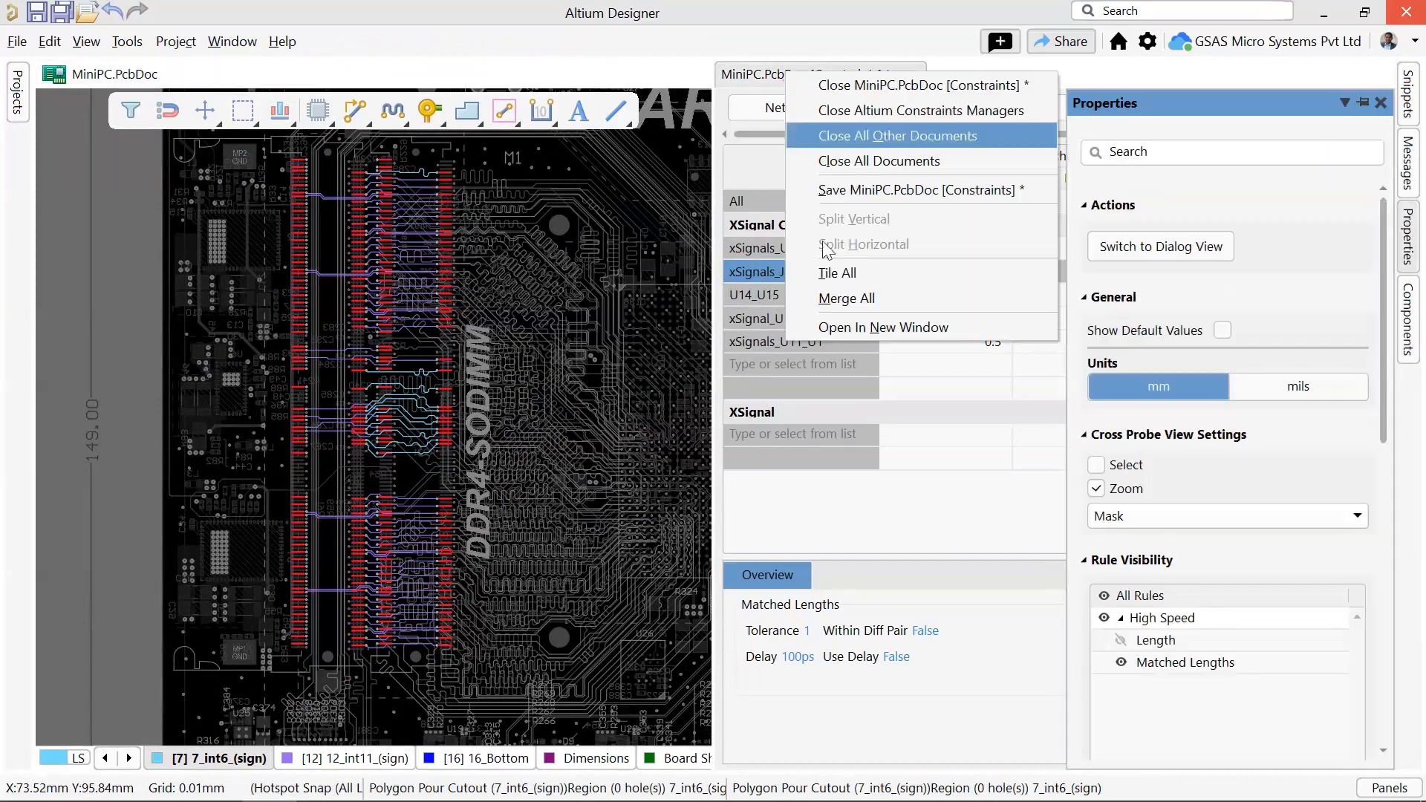
click(841, 299)
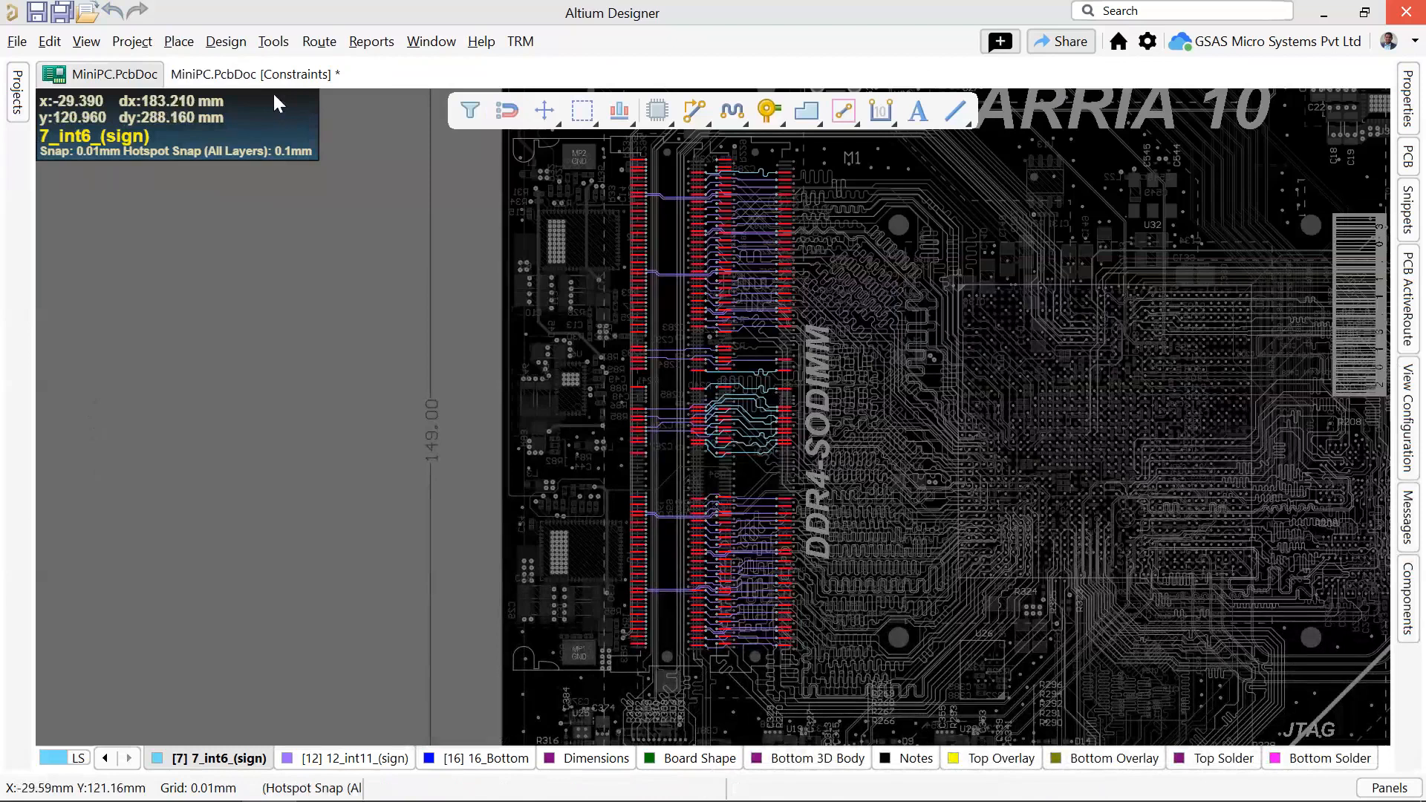
click(273, 80)
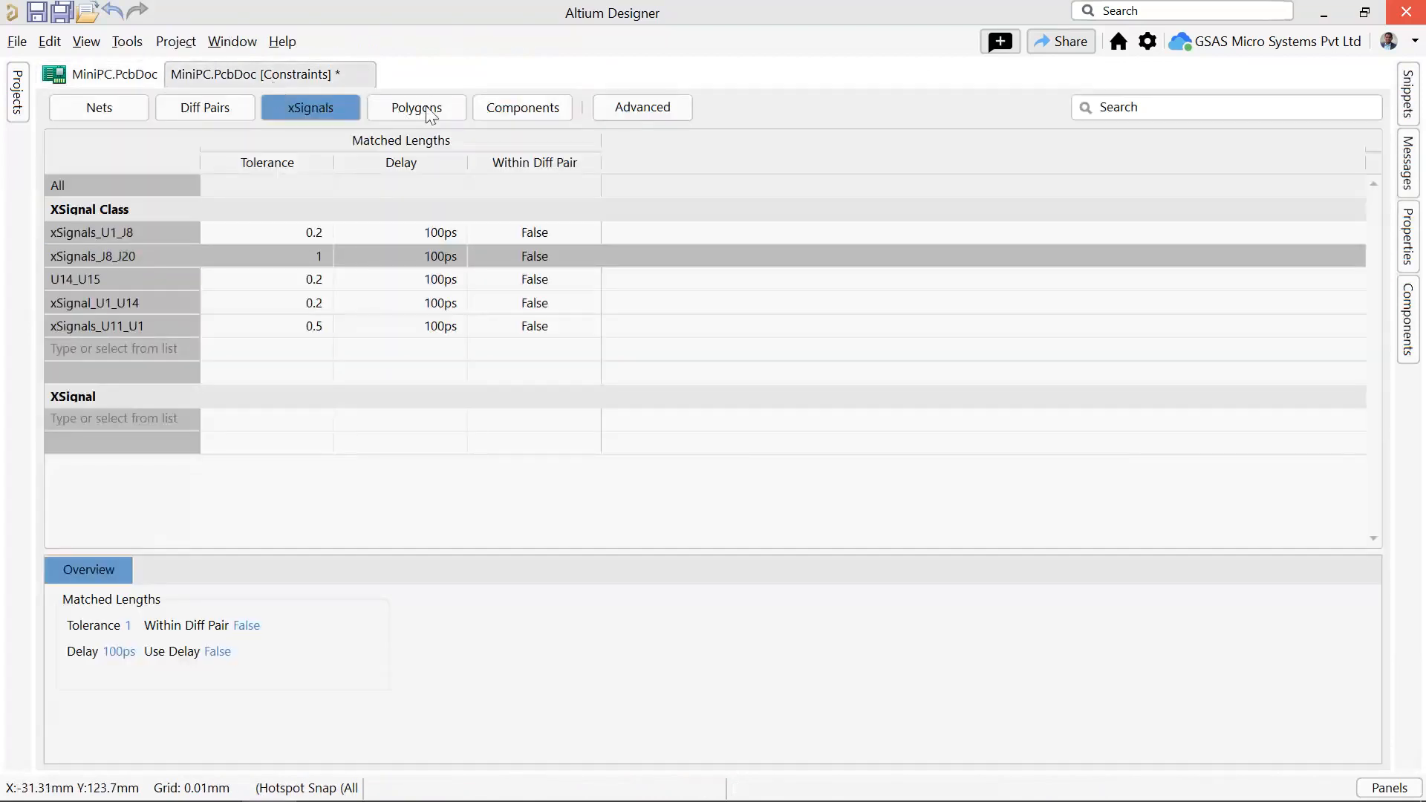
Review the polygon constraints and the component class constraints, including Sheet_5_Ethernet1 and Sheet_9_Display_Port.
click(427, 111)
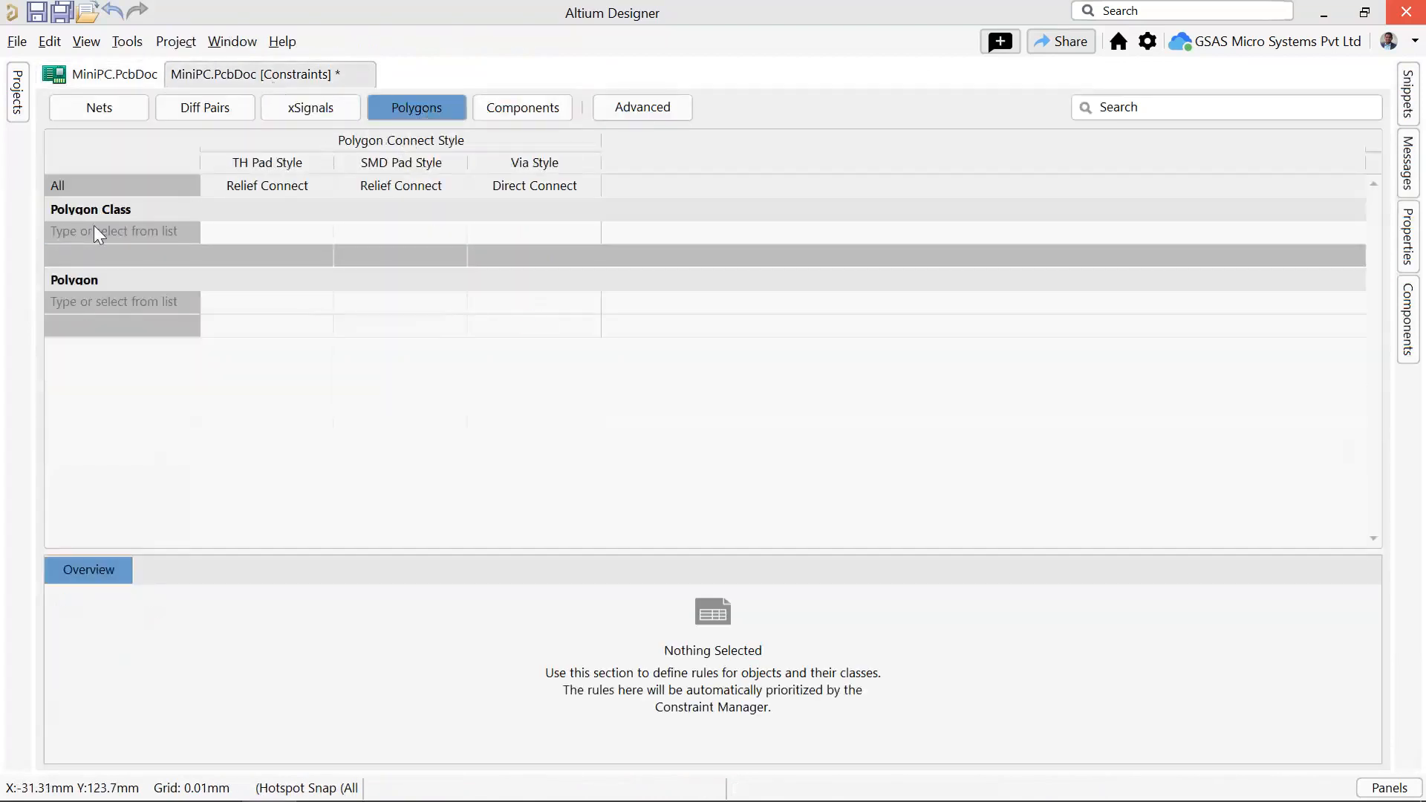
click(497, 117)
click(145, 259)
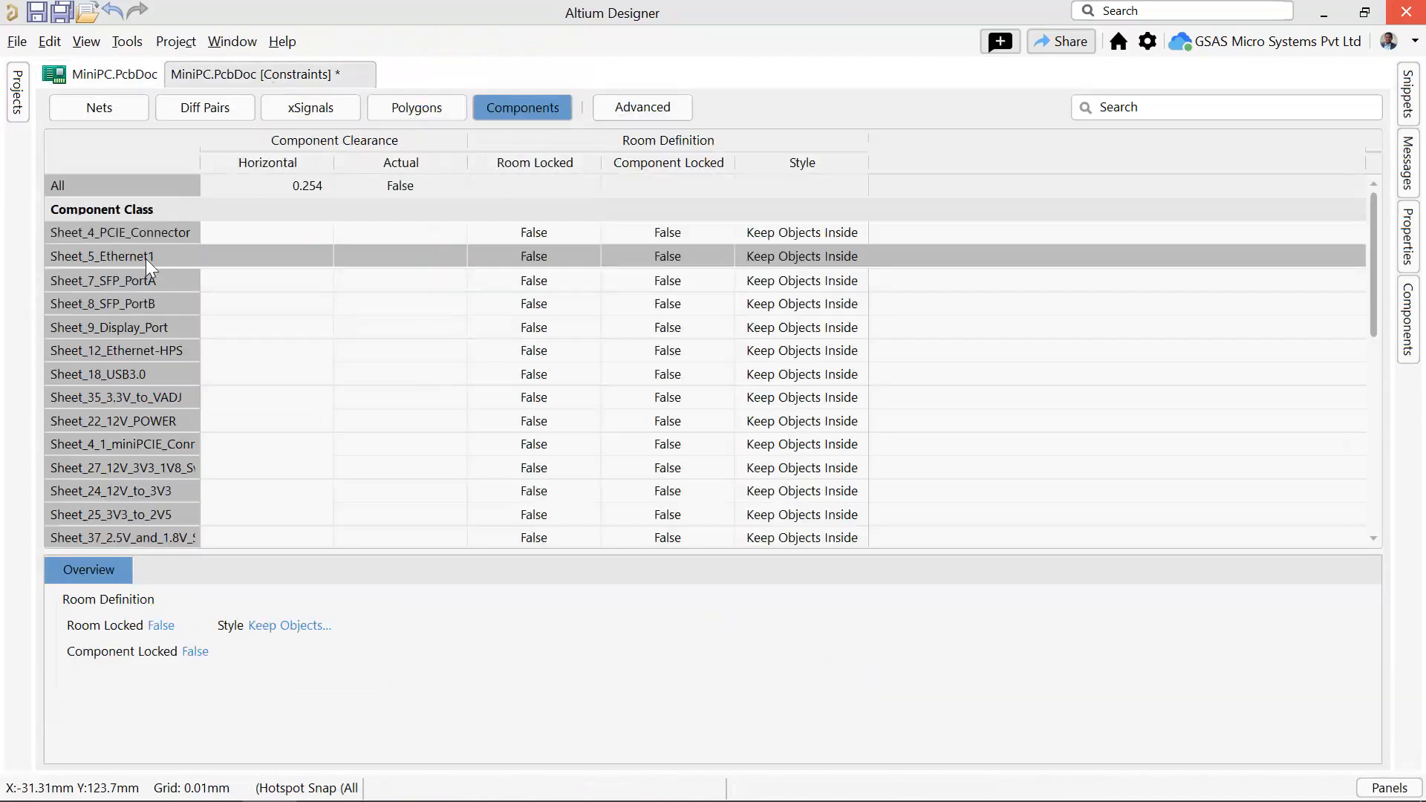
click(135, 330)
Open the advanced rules and browse the Plane/Pad Connection rule classes from Polygon Connect Style to Vias under SMD.
click(660, 111)
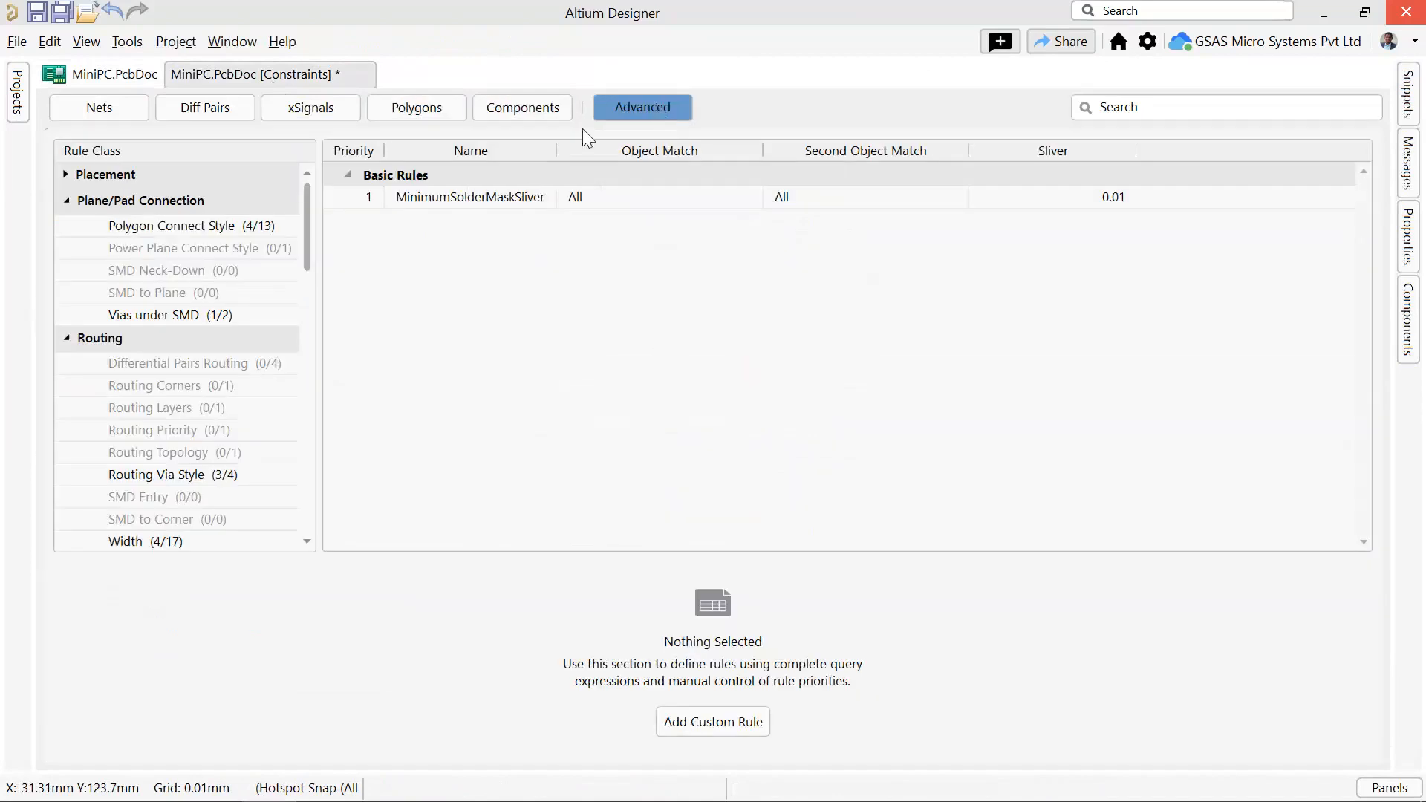
click(212, 227)
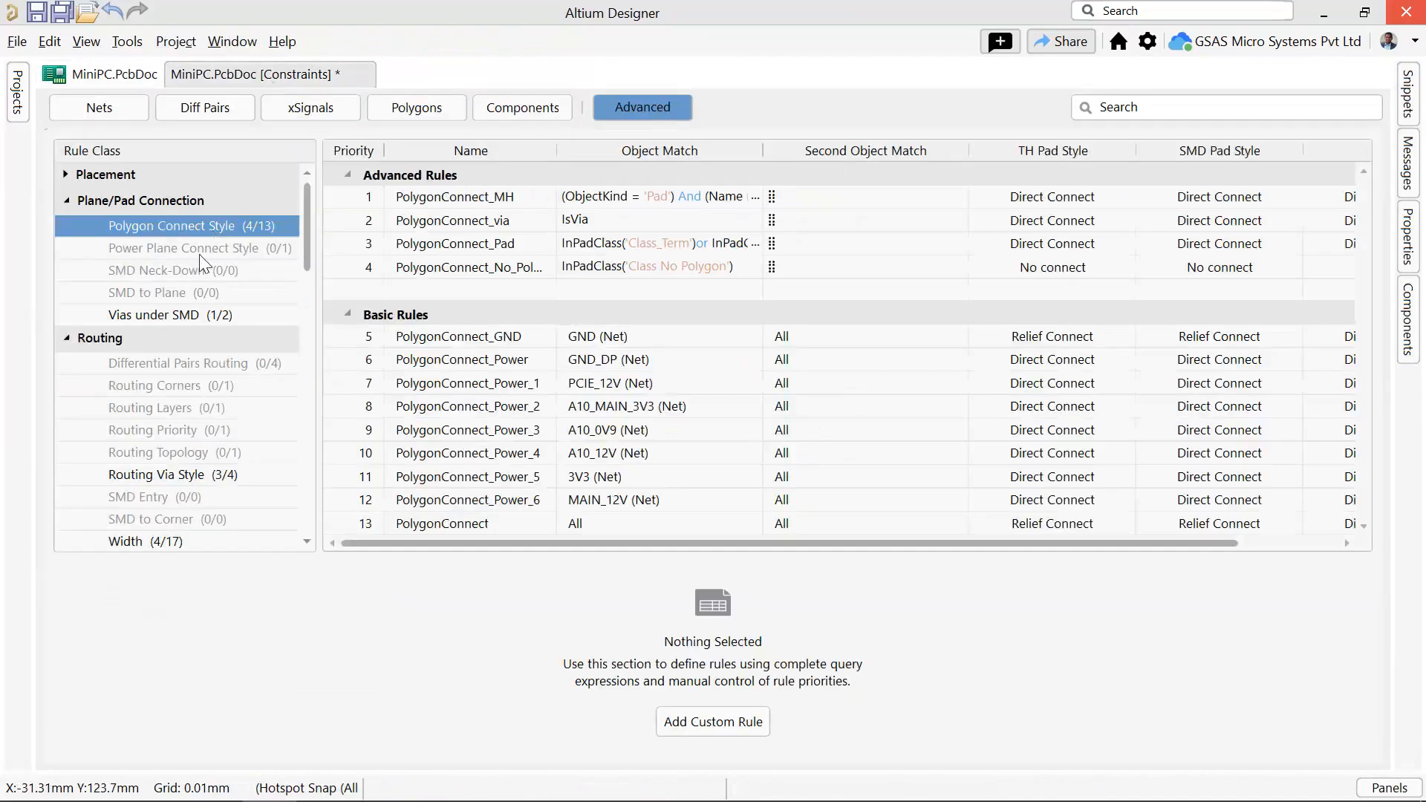
click(199, 256)
click(198, 268)
click(188, 295)
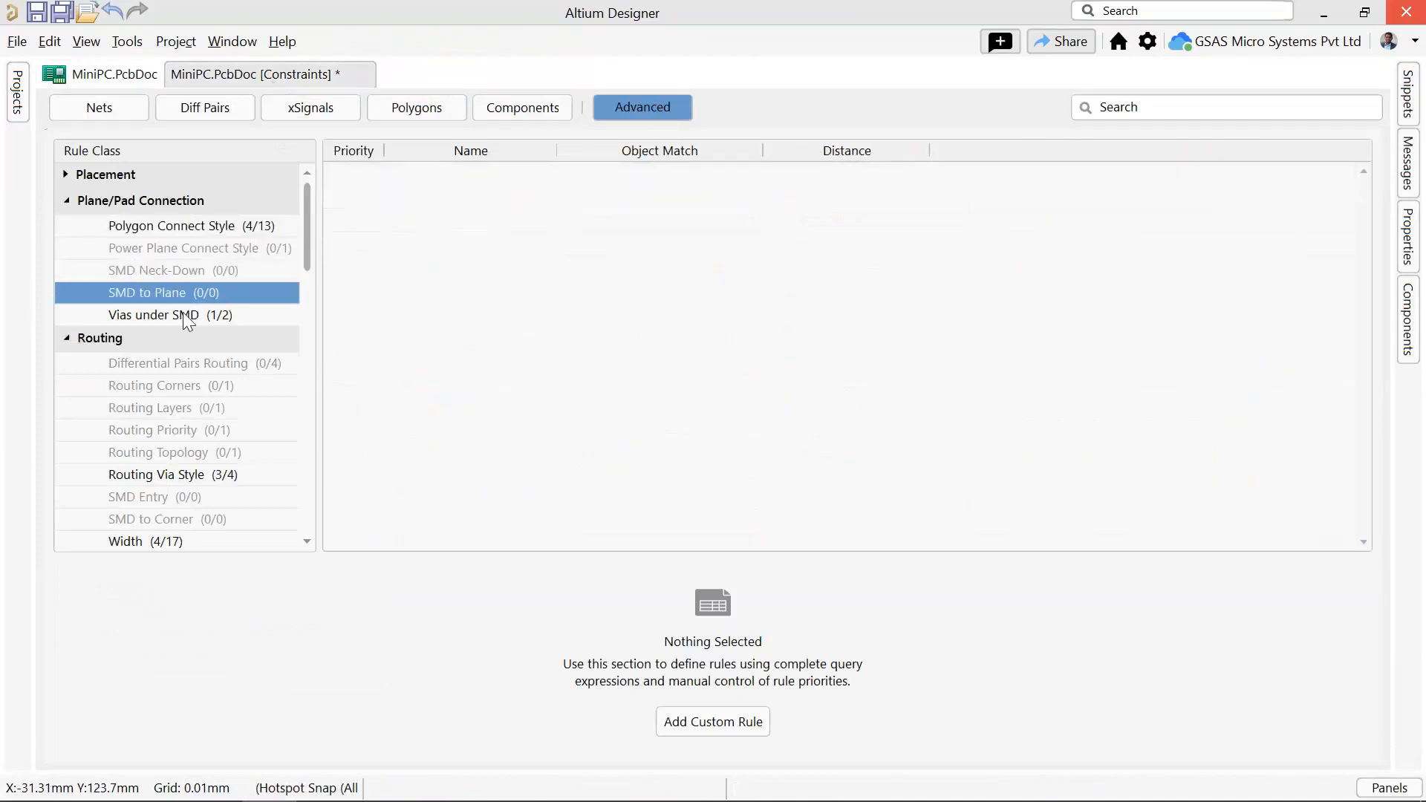
click(188, 316)
Examine the Differential Pairs Routing rules for DDR4_80, PCIE_85 and all differential pairs, including their width and gap values.
click(181, 363)
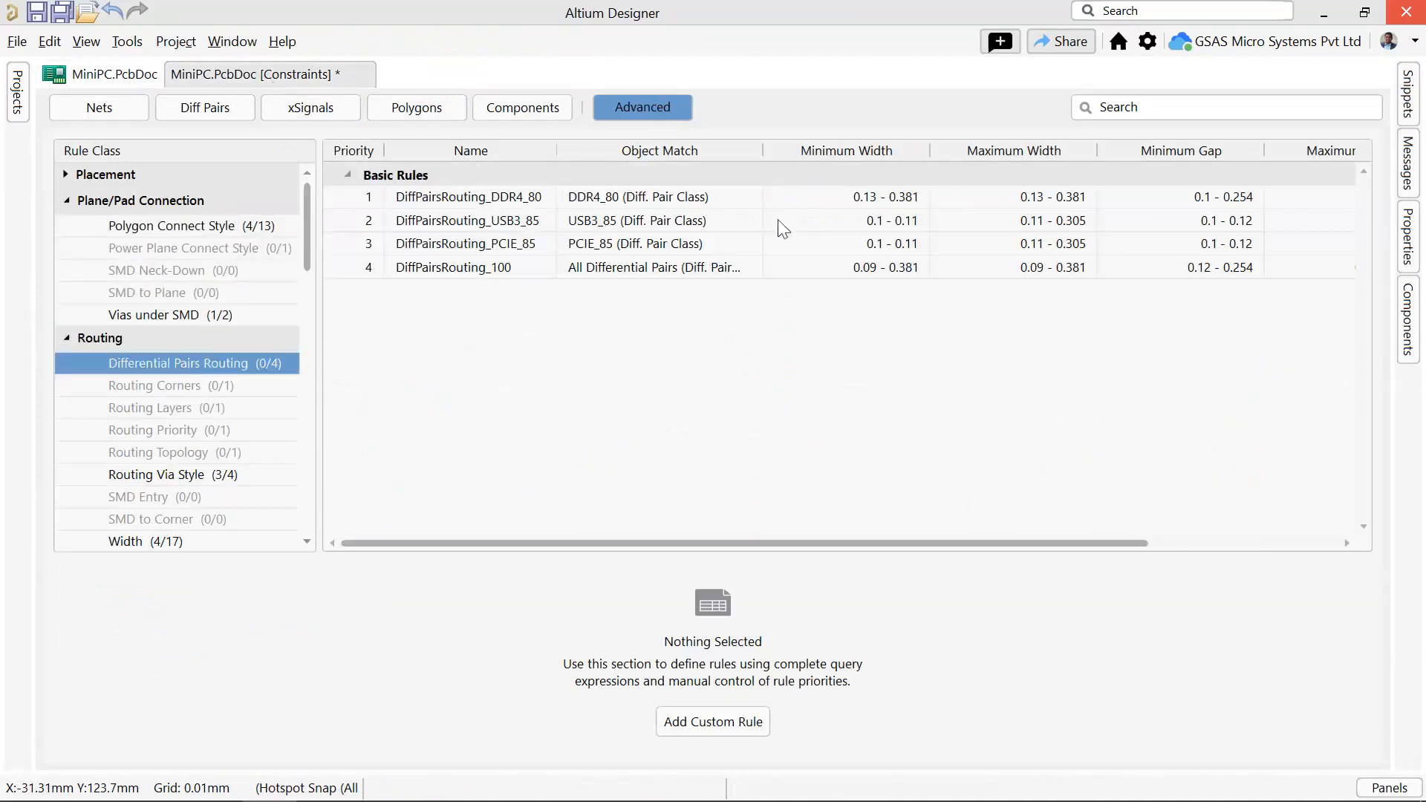
click(663, 199)
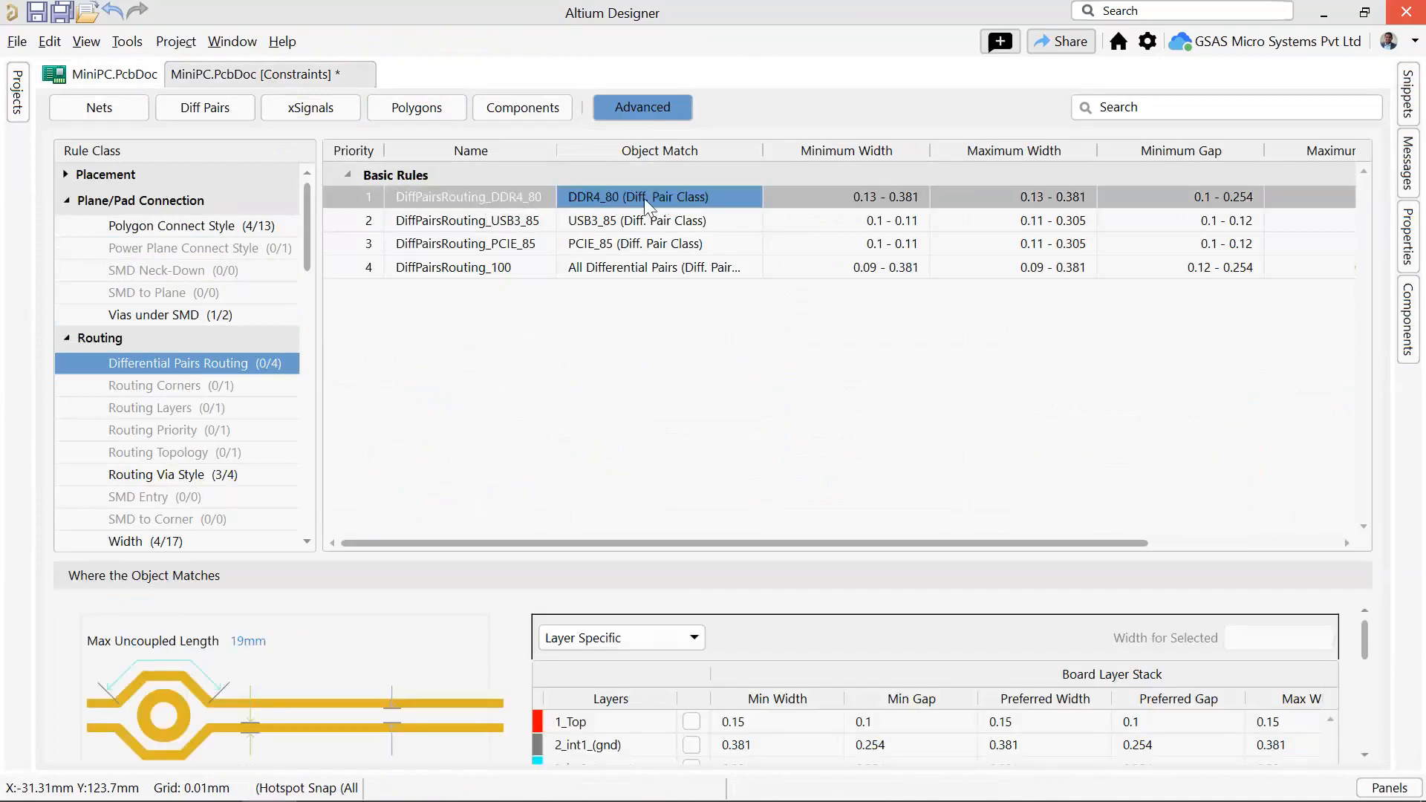
click(887, 195)
click(697, 217)
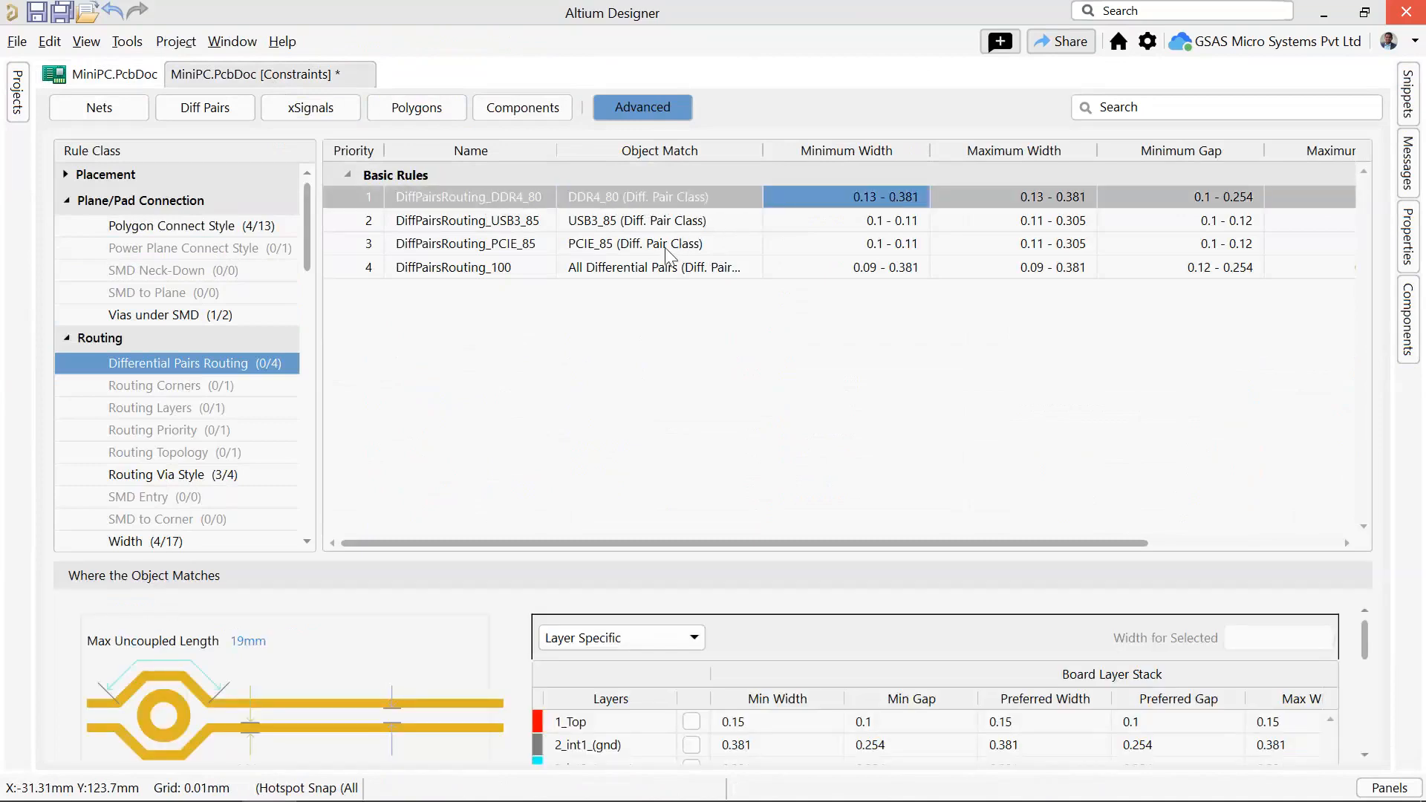
click(665, 248)
click(663, 268)
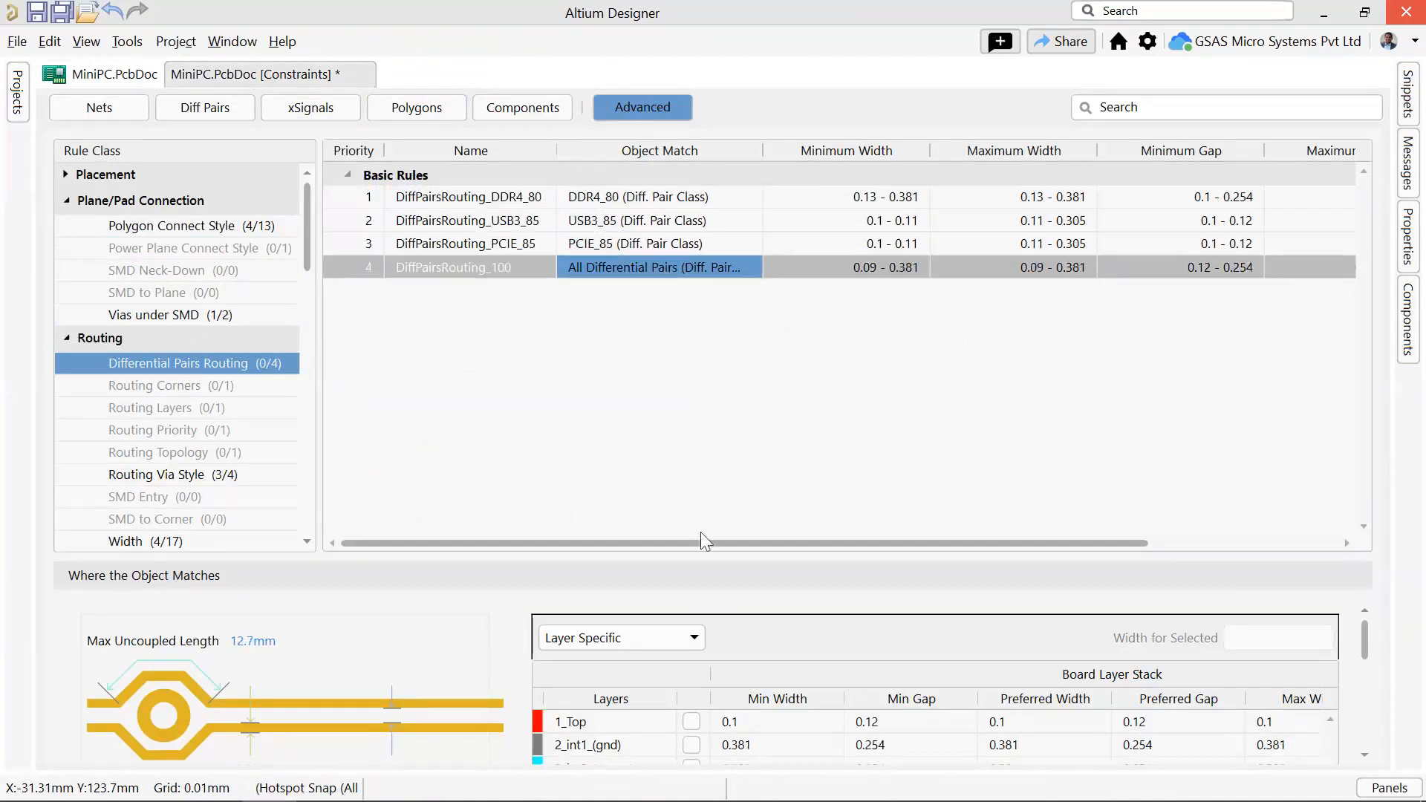
drag(702, 543, 525, 567)
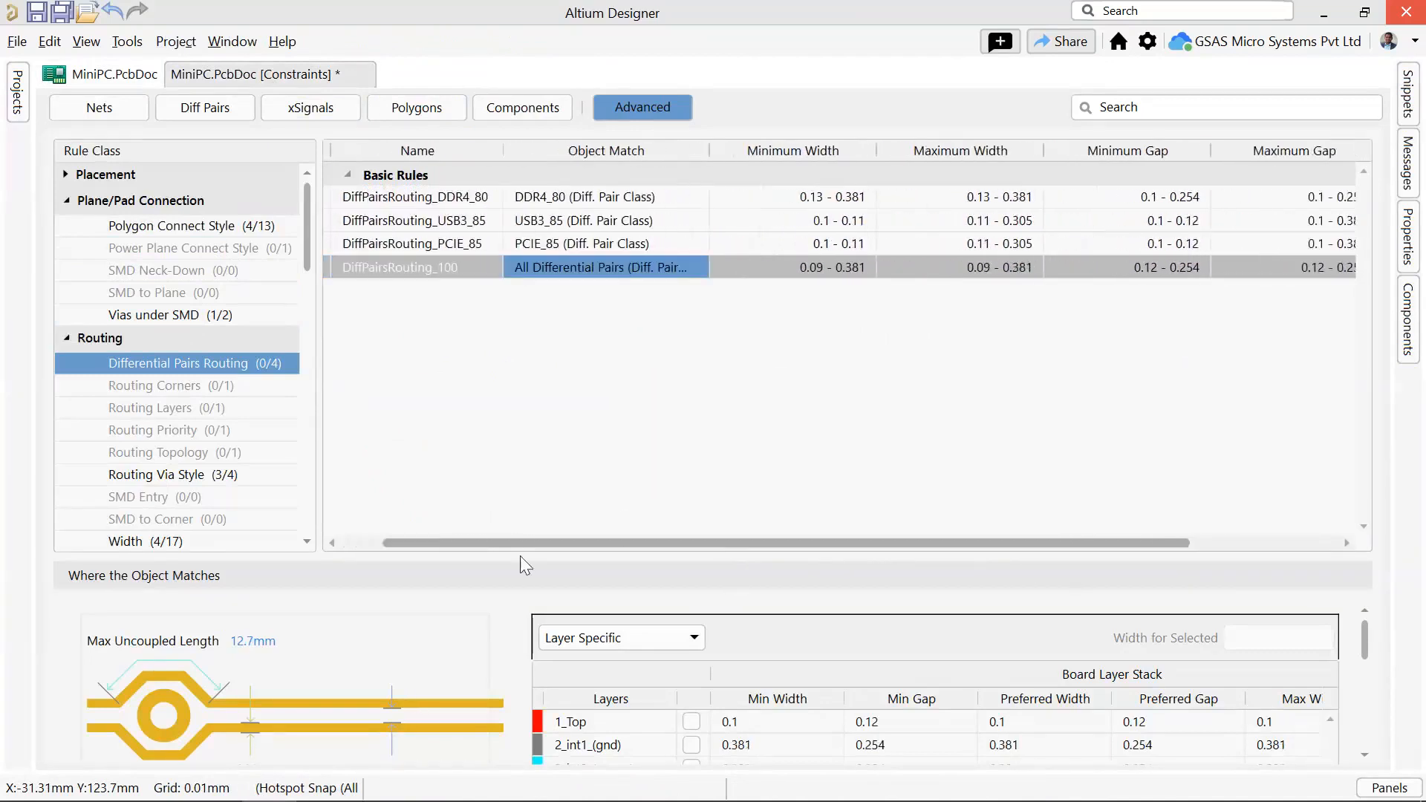
Try to move the Polygon Connect Style rule for 'Class No Polygon' pads from the advanced rules to the basic rules.
click(228, 227)
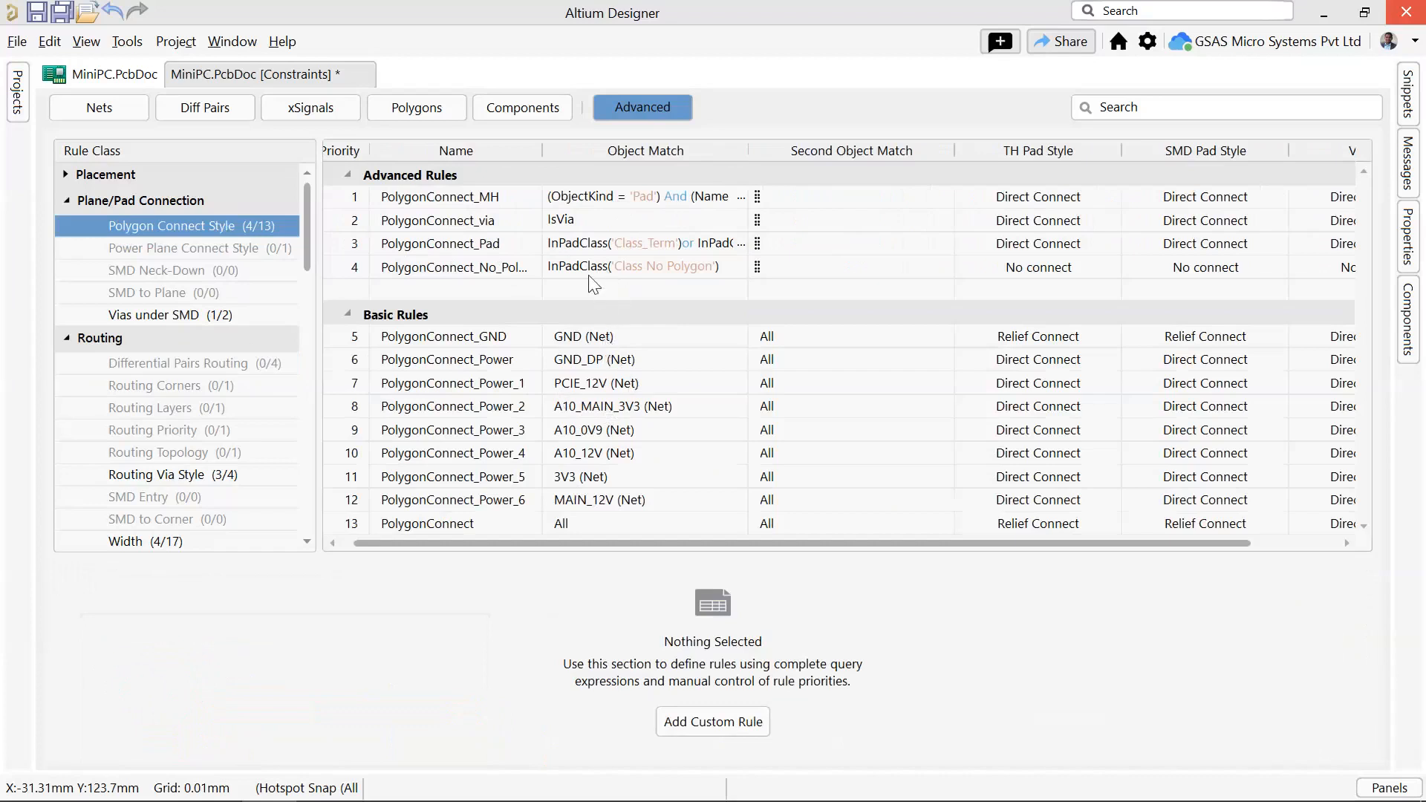
drag(586, 267, 587, 347)
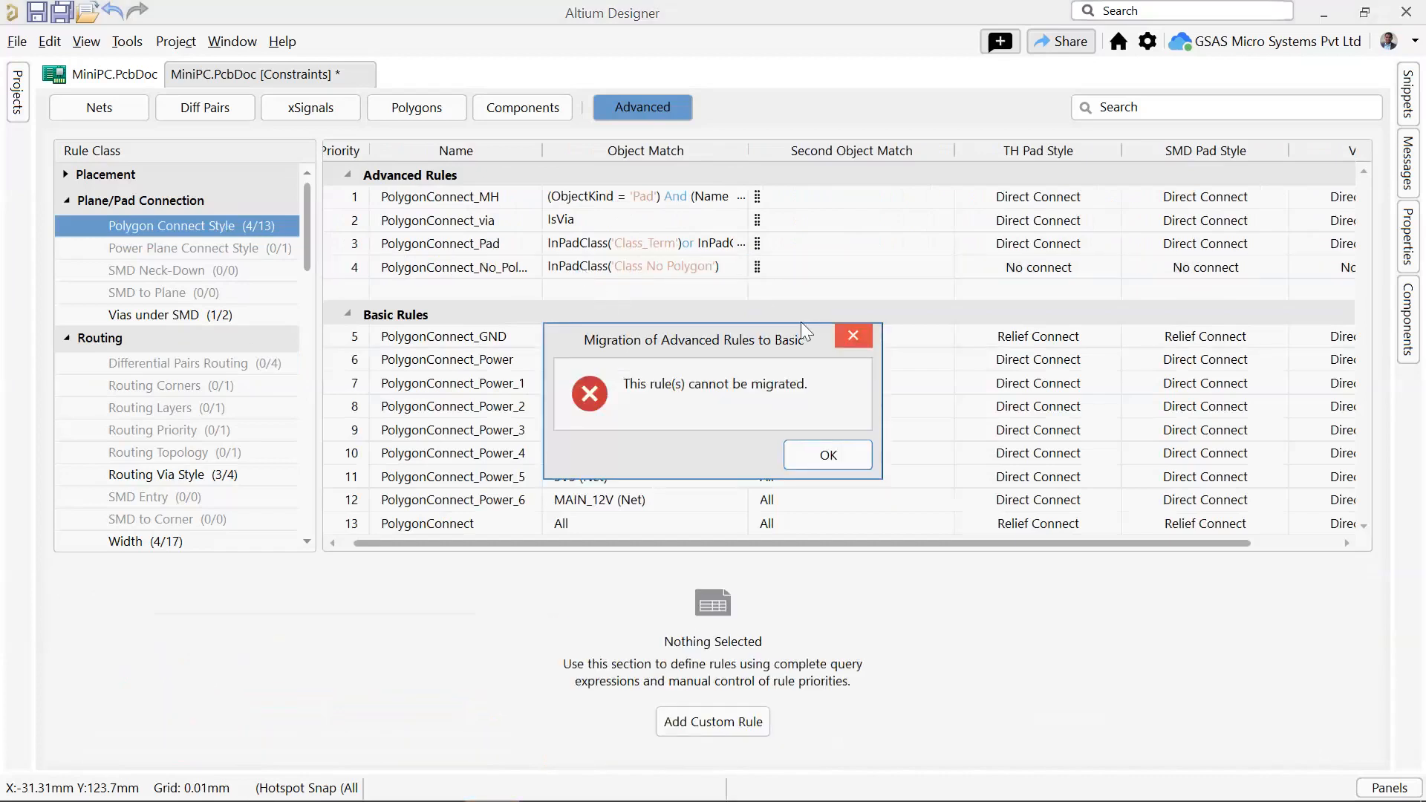
click(850, 338)
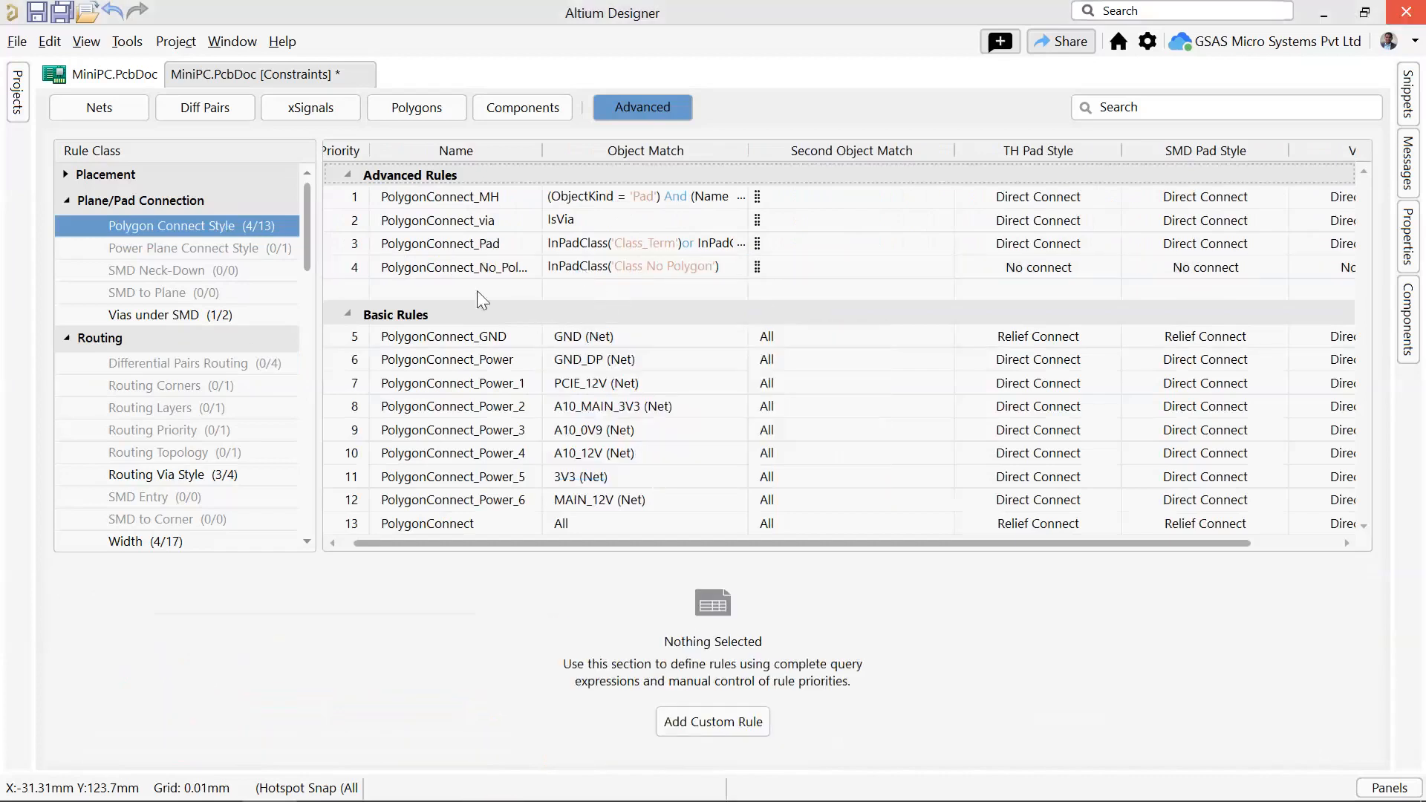
Review the commands for moving Polygon Connect Style rules between basic and advanced, checking PolygonConnect_GND, PolygonConnect_via, PolygonConnect_Pad and the no-polygon rule.
right_click(451, 336)
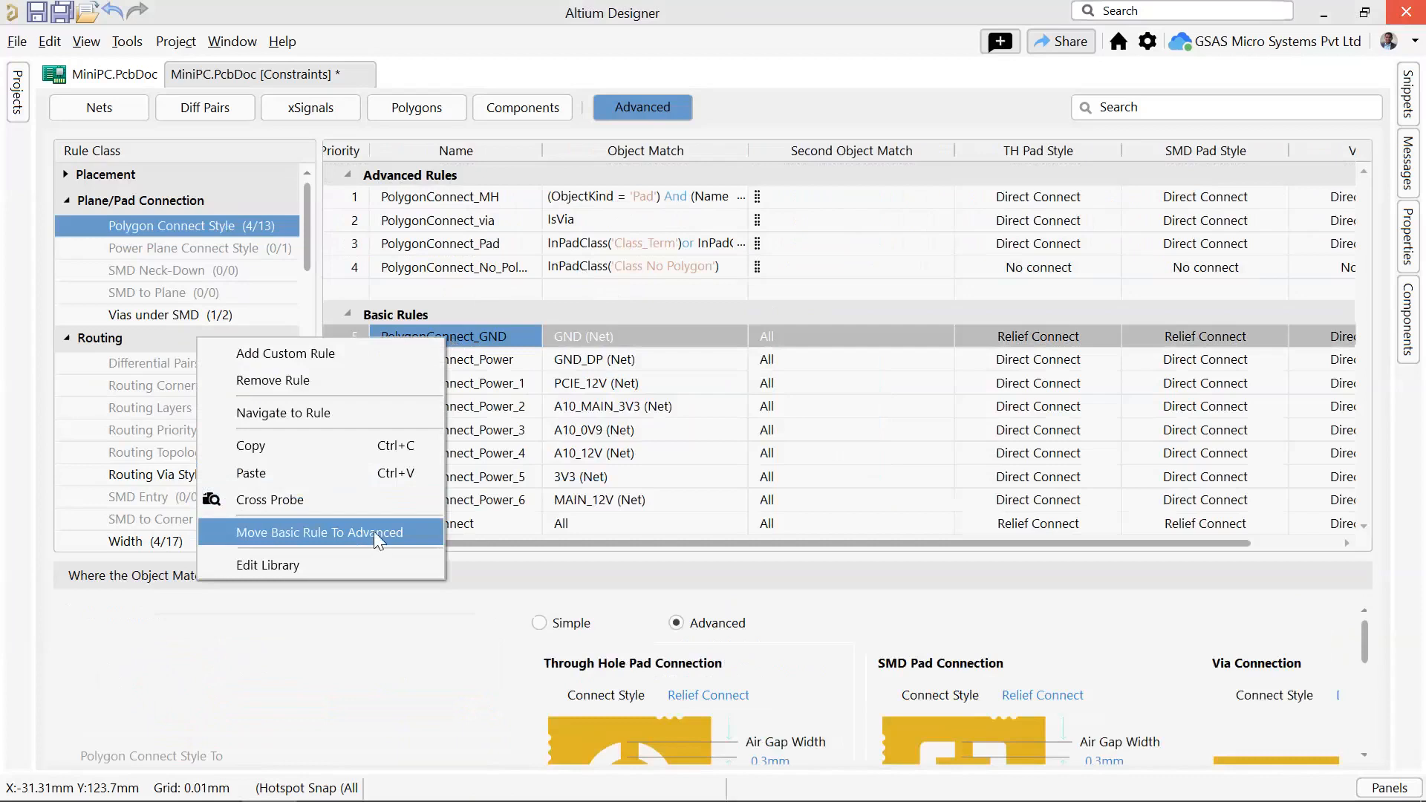
right_click(434, 220)
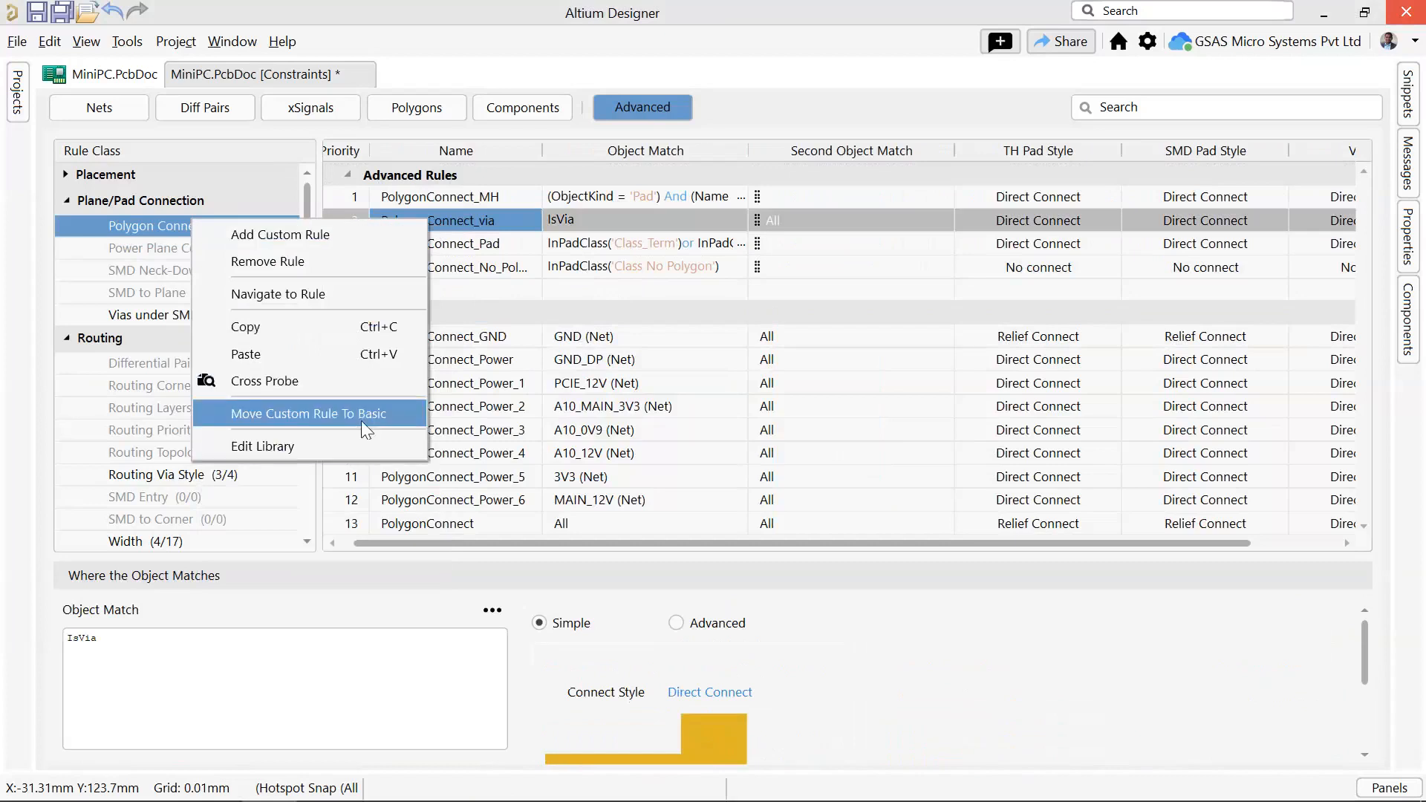
right_click(567, 236)
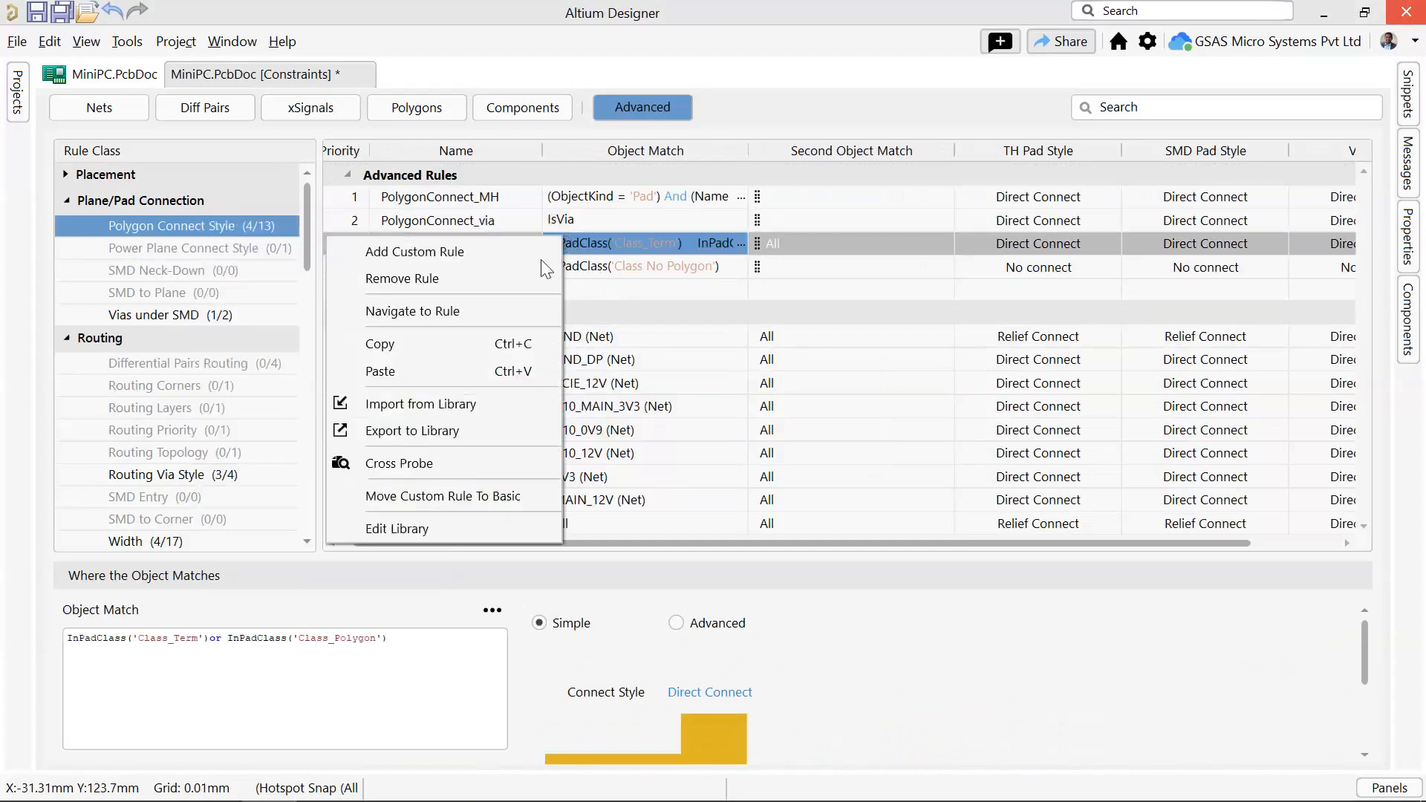
right_click(648, 260)
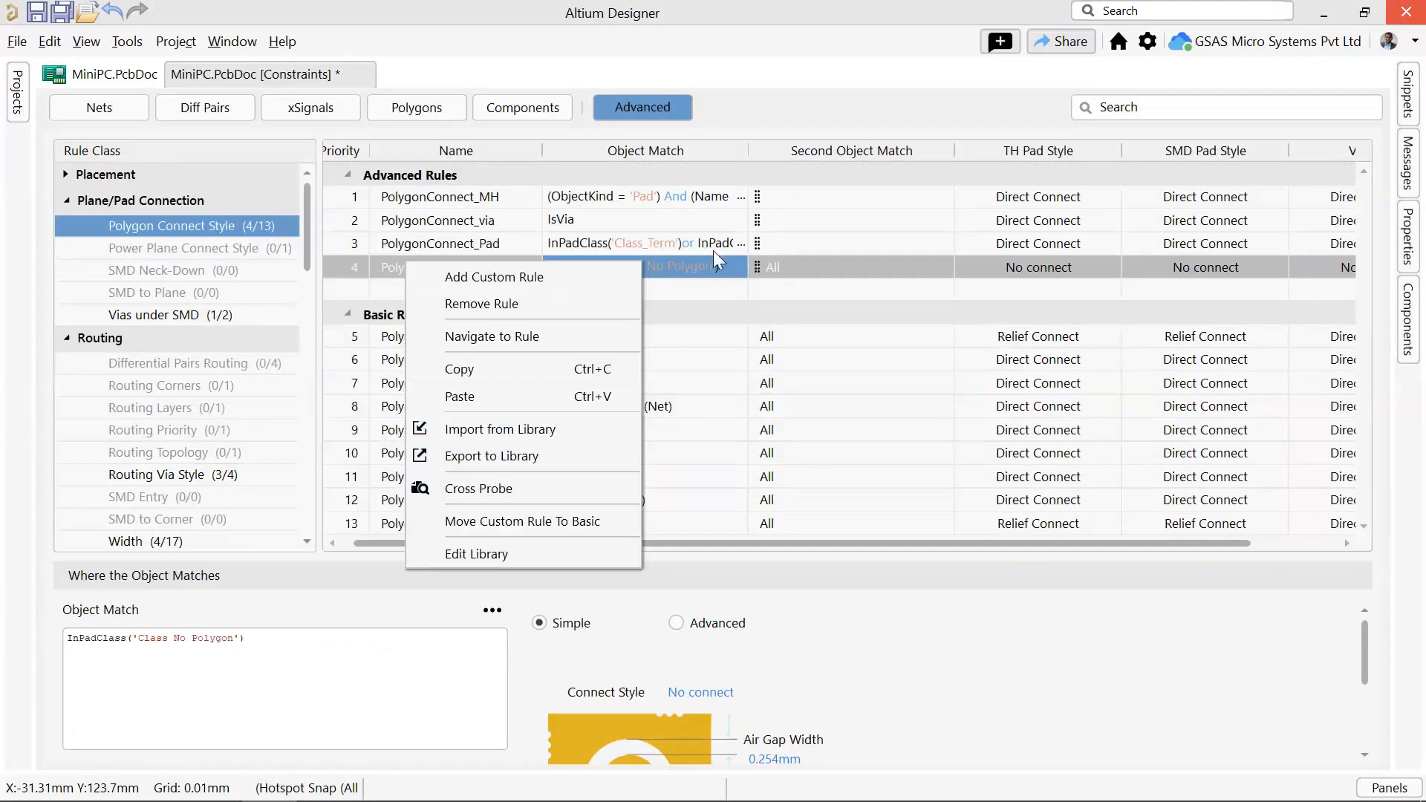
click(687, 262)
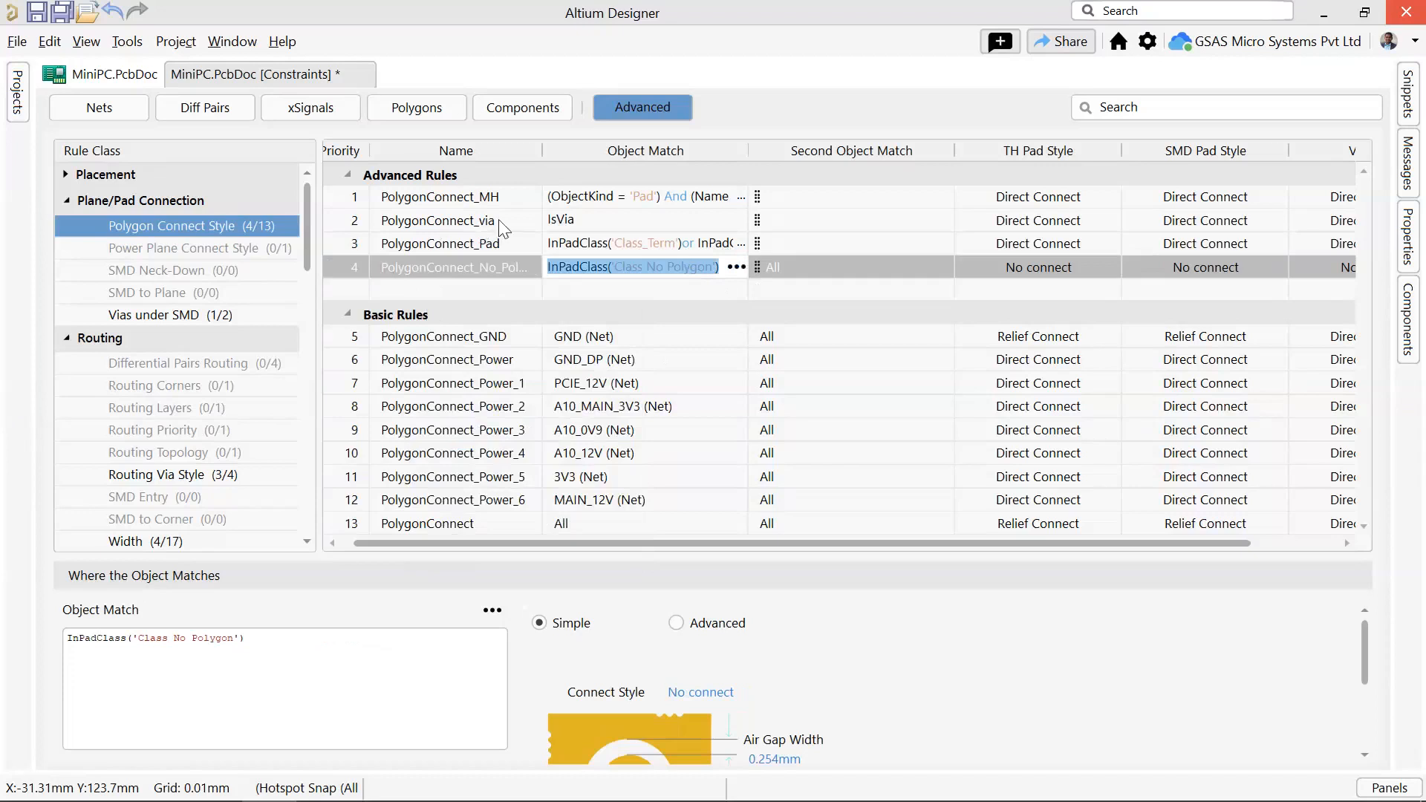
Inspect the PolygonConnect_MH rule's object match query and its polygon connection settings.
click(467, 199)
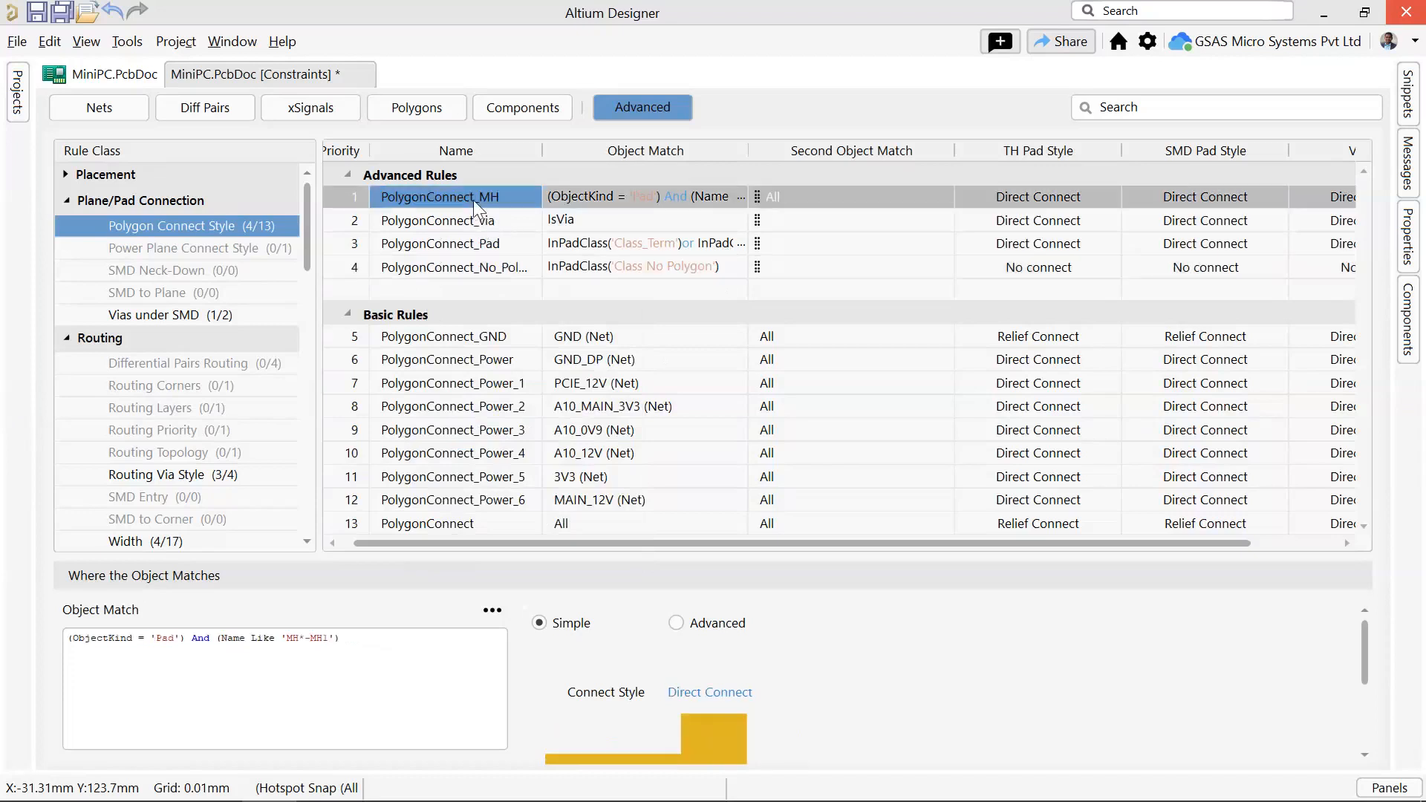
drag(340, 639, 55, 646)
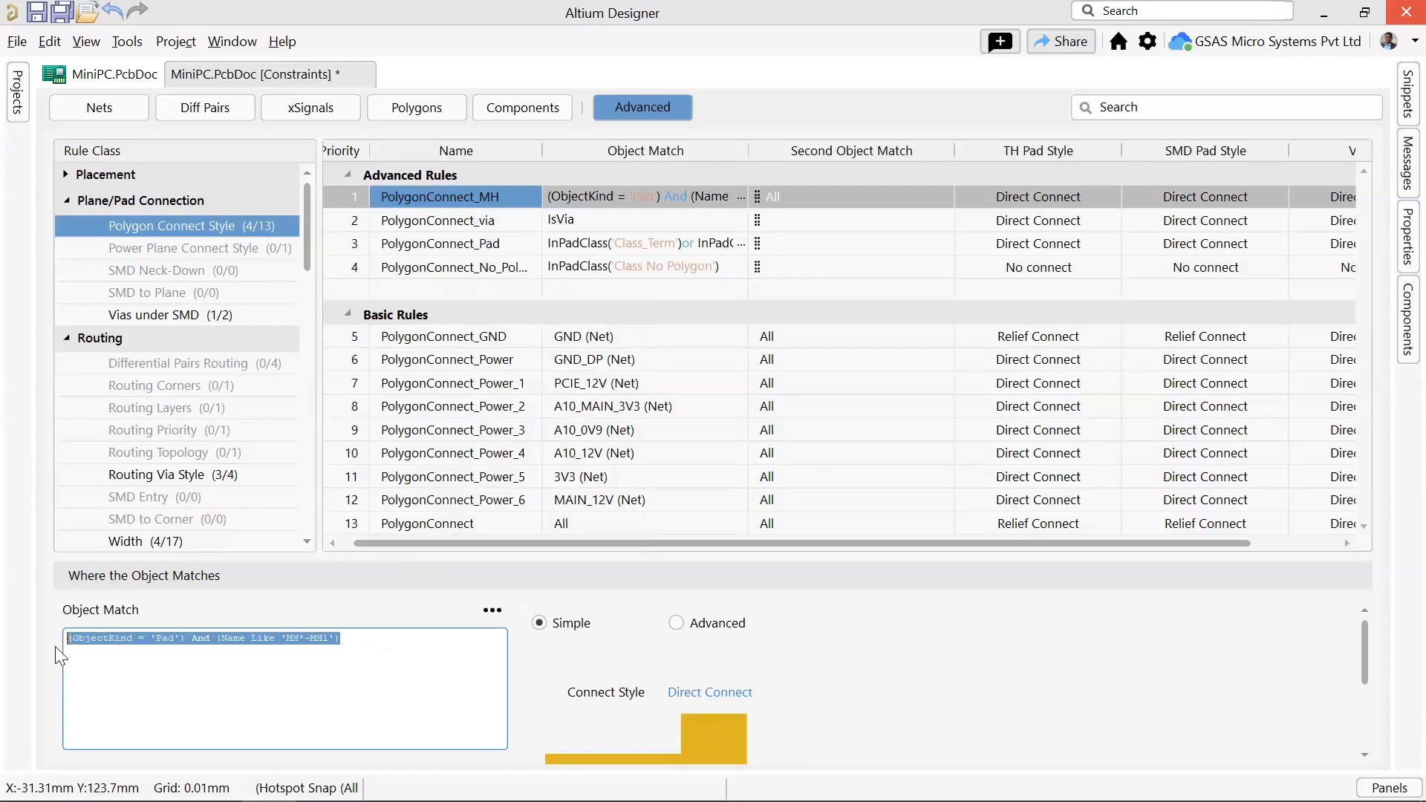
click(97, 663)
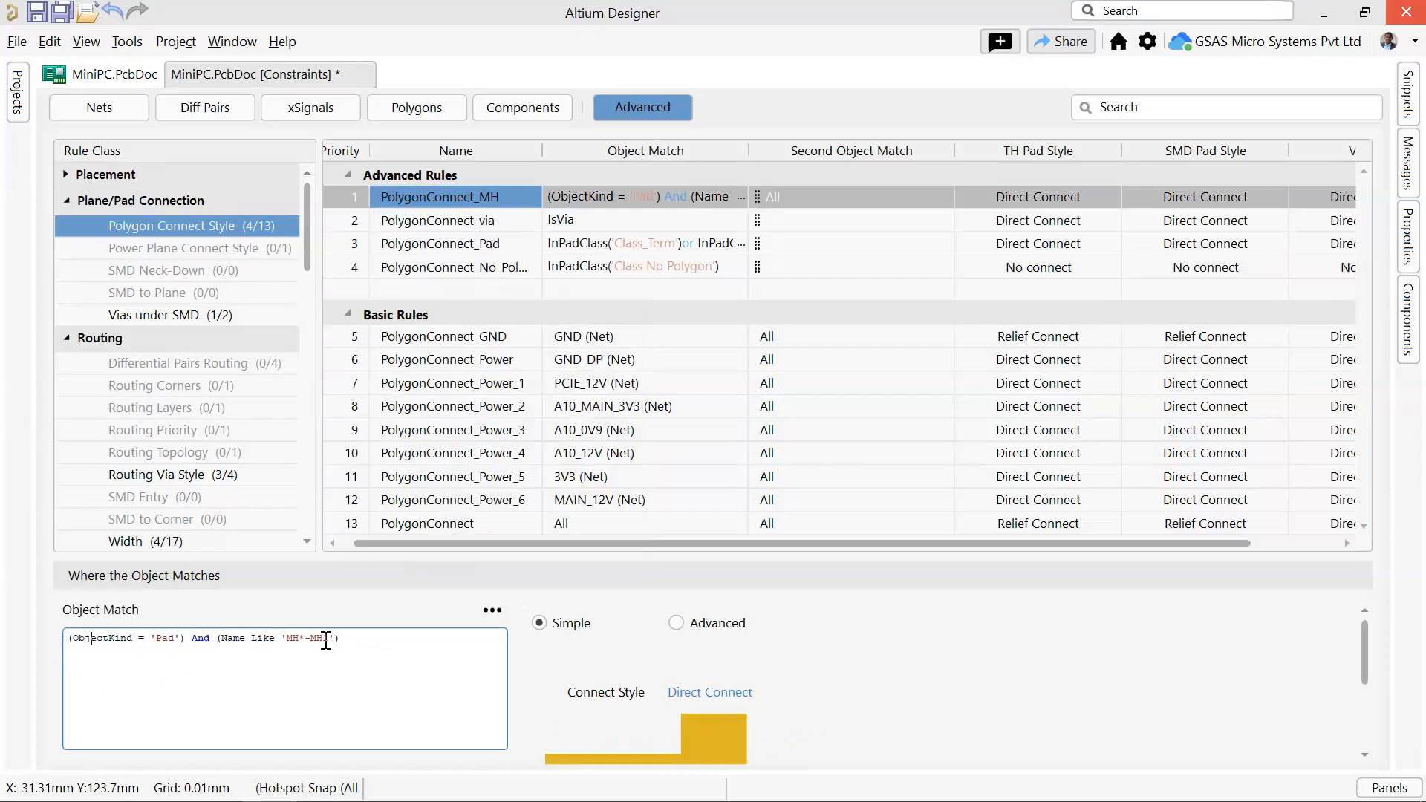
scroll(835, 692, down, 3)
scroll(836, 691, up, 3)
scroll(840, 677, down, 3)
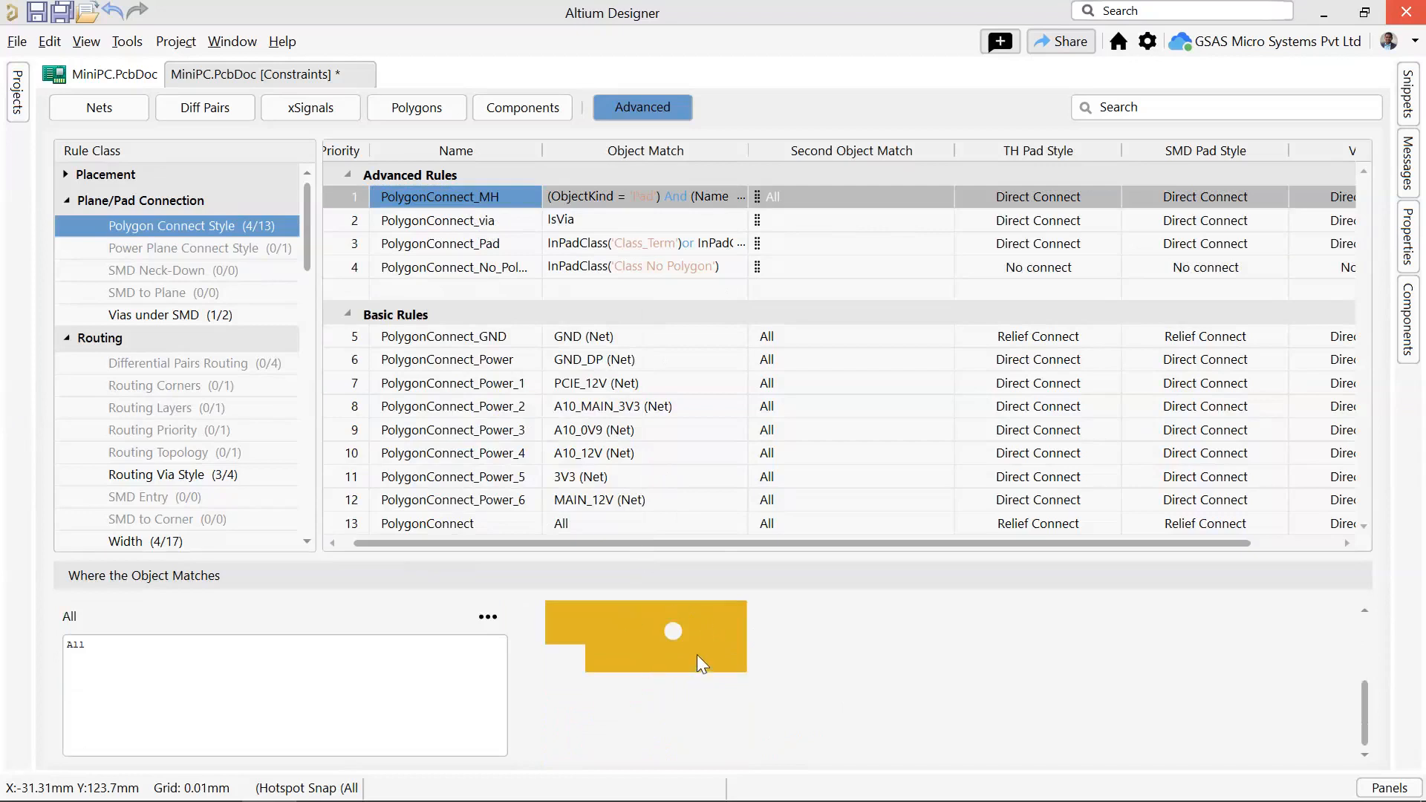
scroll(697, 654, up, 3)
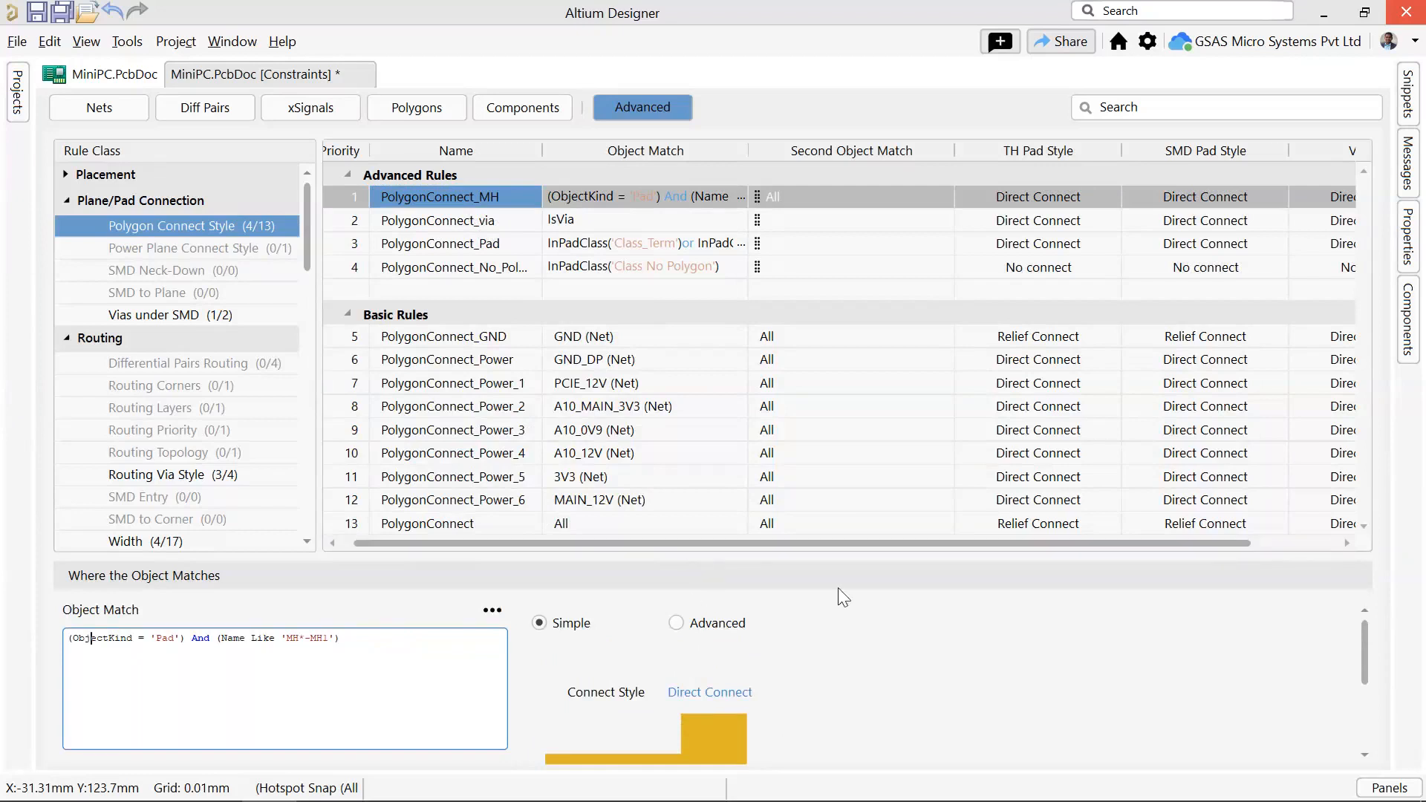
Export the PolygonConnect_MH object match query to the scopes library and name the scope "Mounting Hole Polygon Style".
click(617, 194)
right_click(617, 193)
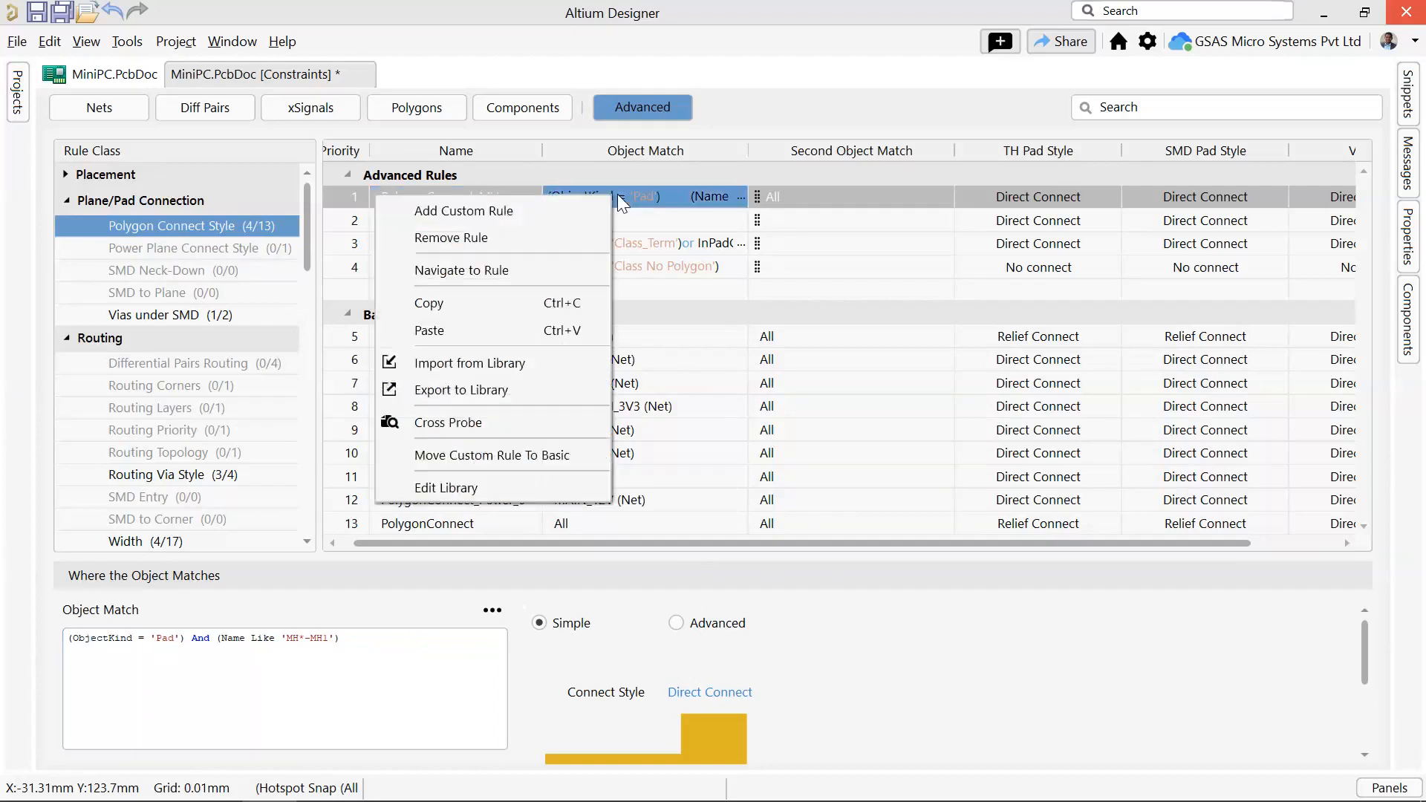
click(522, 394)
double_click(425, 336)
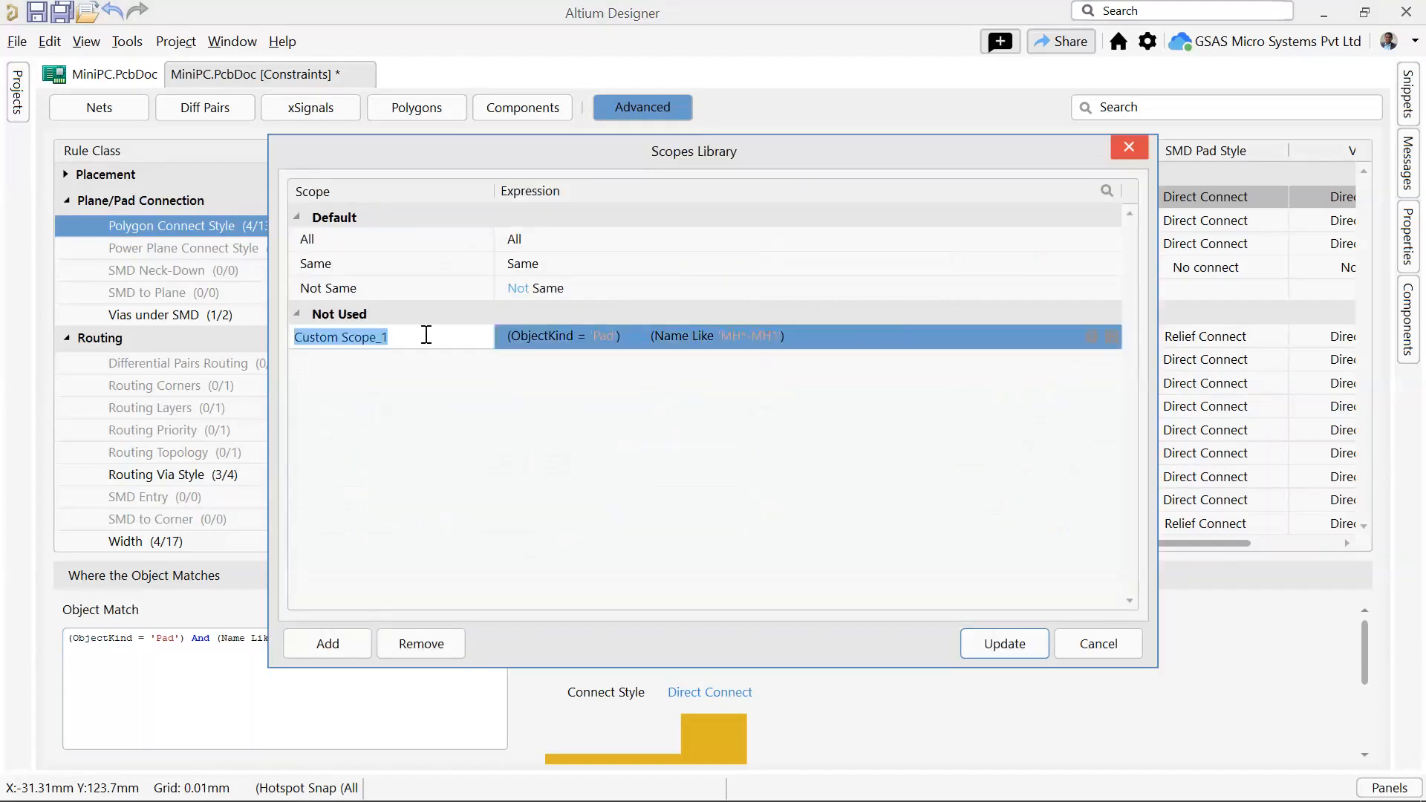
text(Mounting)
text( Hole )
text(Co)
key(BackSpace)
key(BackSpace)
text(Polygon Sty)
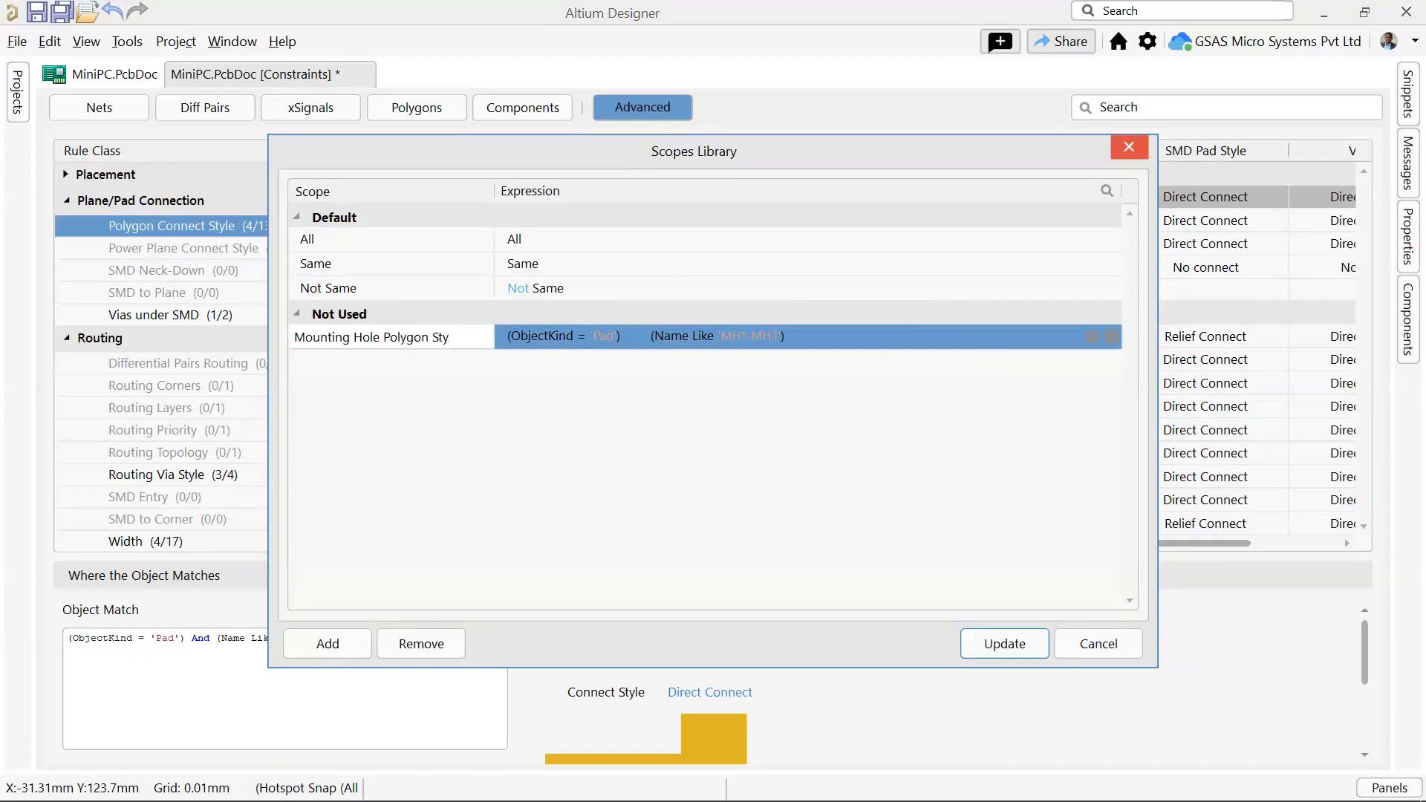
text(le)
Add another custom scope to the scopes library and remove it again.
click(325, 643)
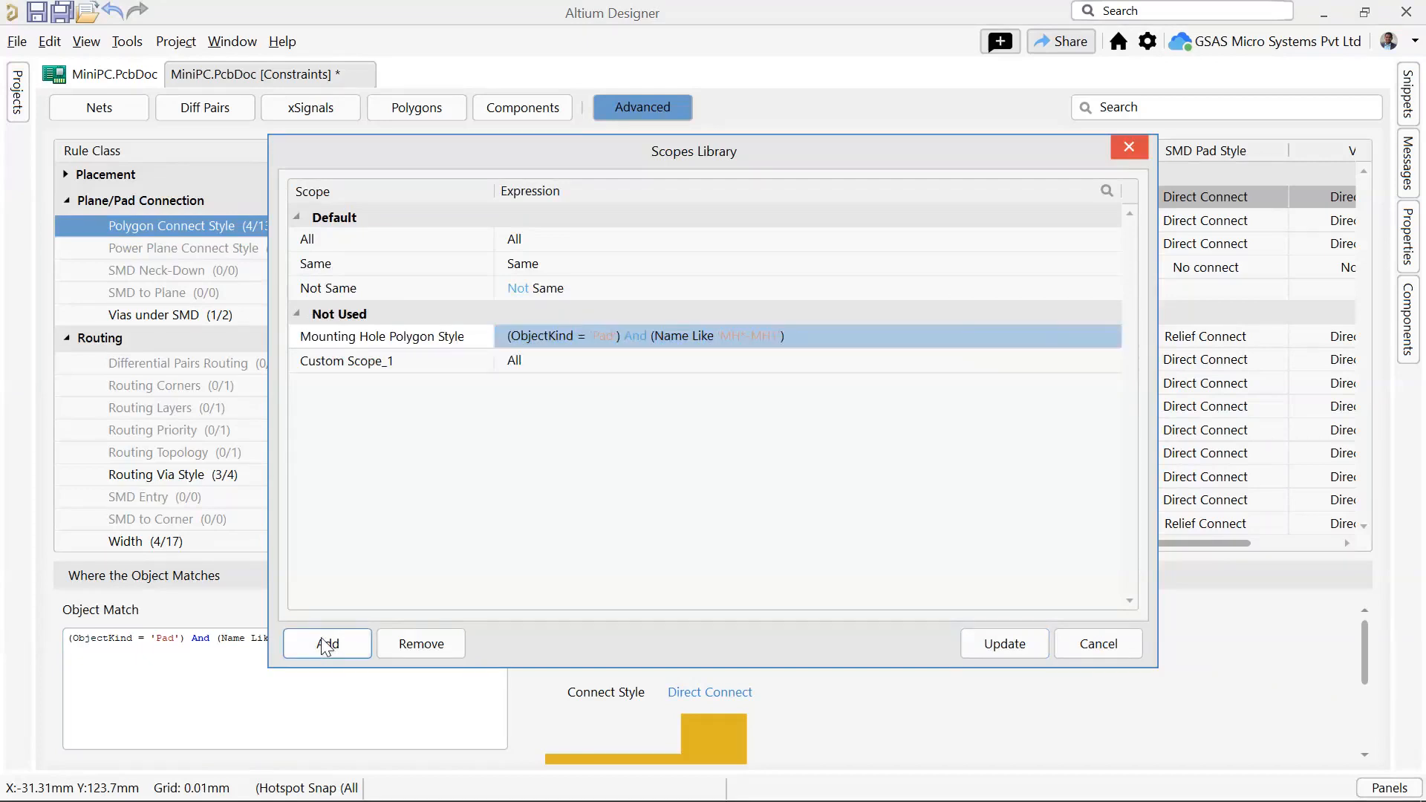
double_click(387, 361)
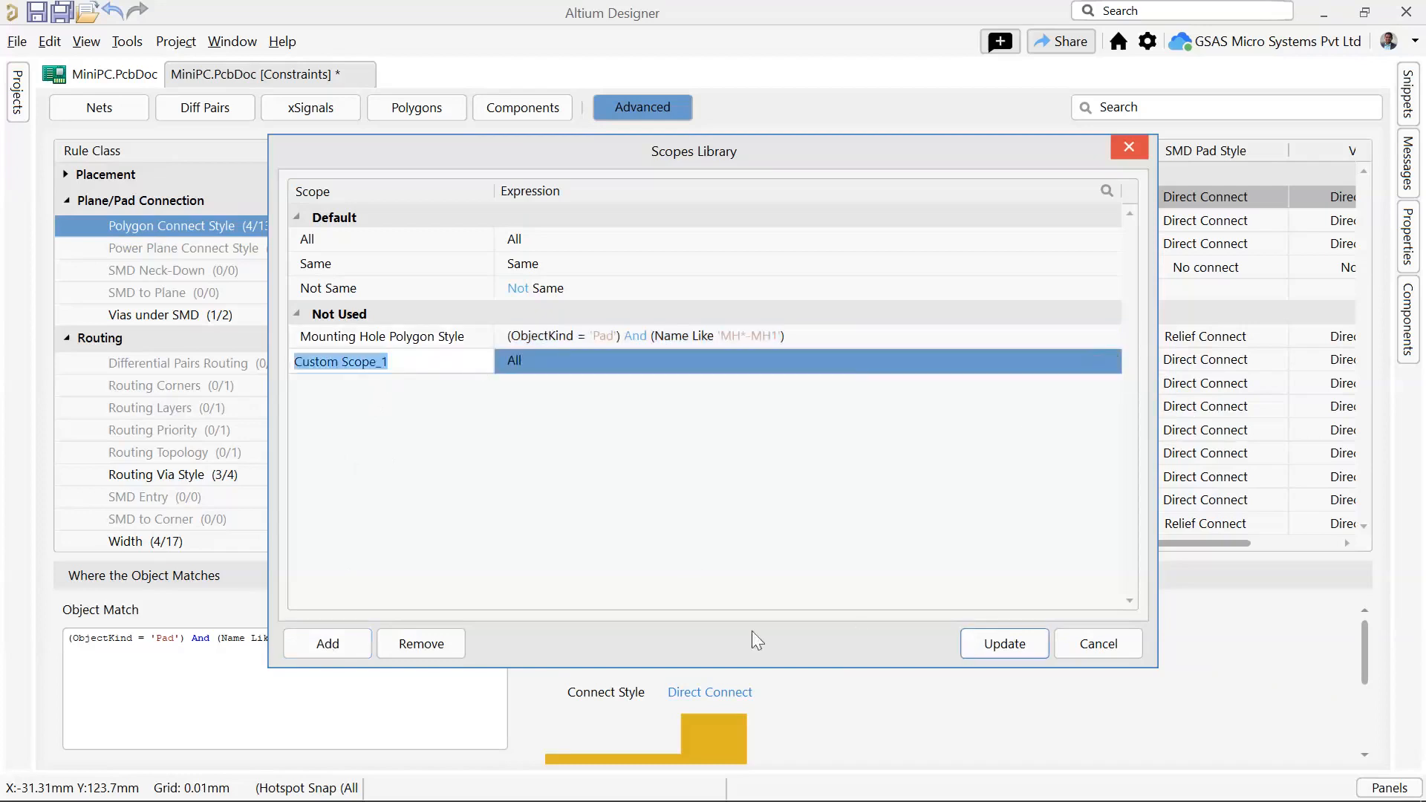
click(407, 642)
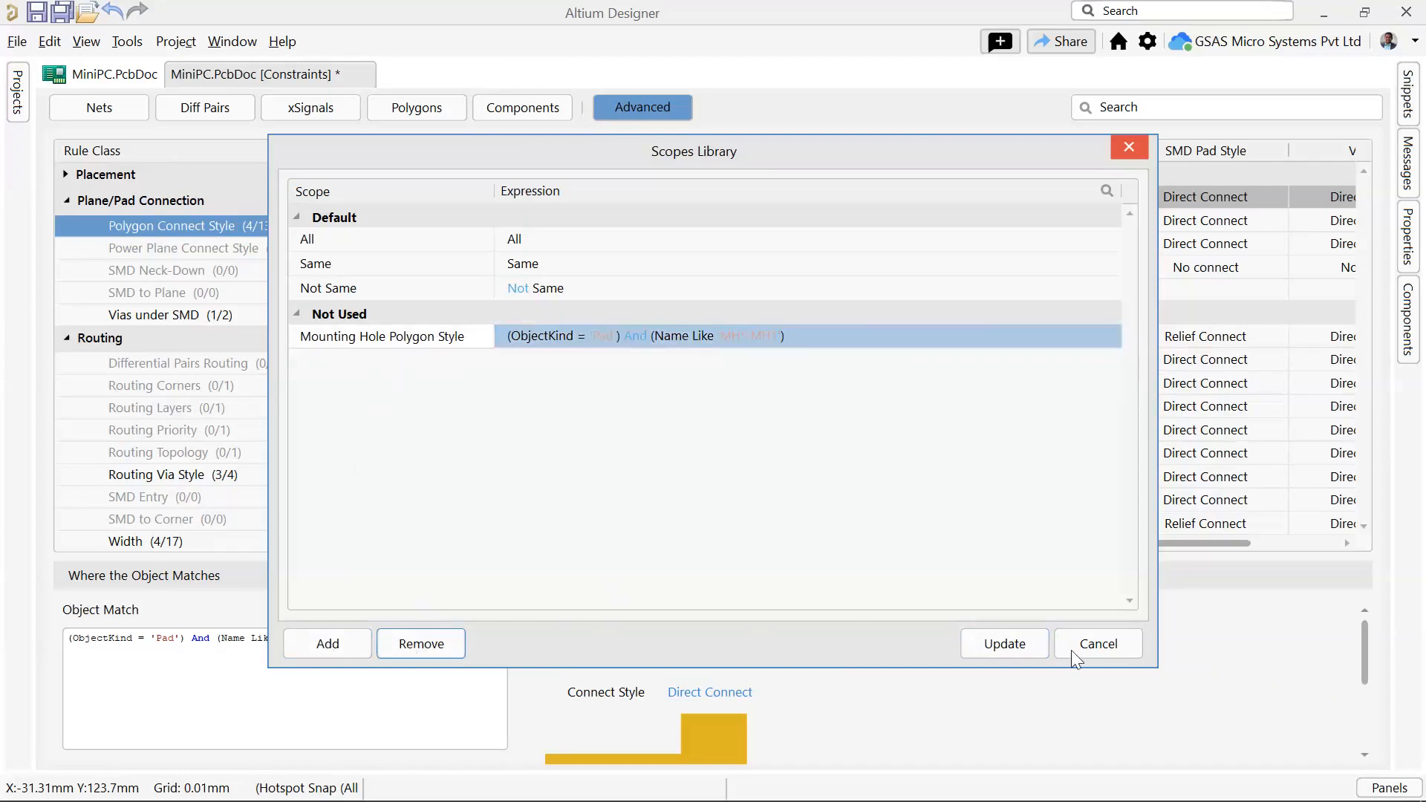
Apply the scopes library changes and check that the PolygonConnect_MH object match uses the Mounting Hole Polygon Style scope.
click(1006, 646)
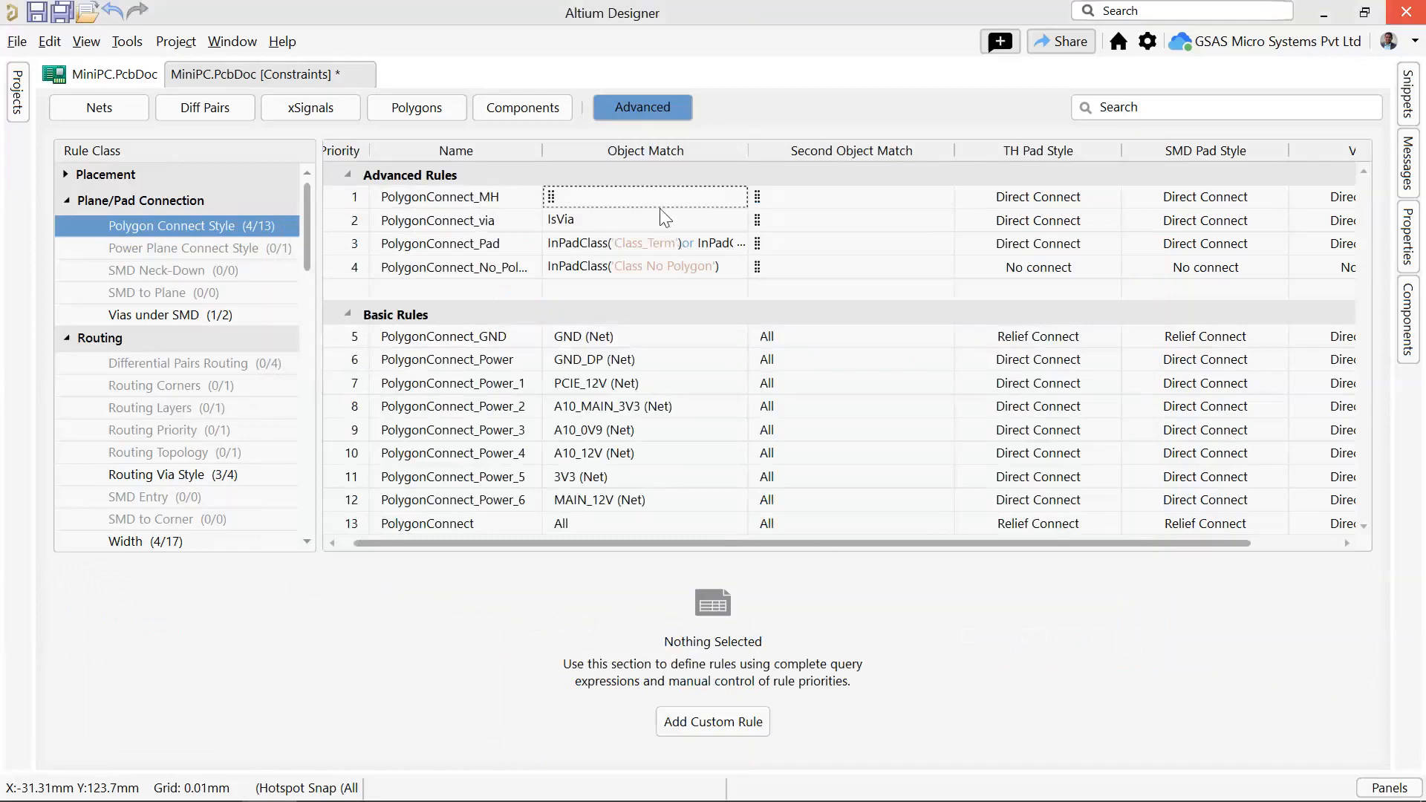
click(648, 197)
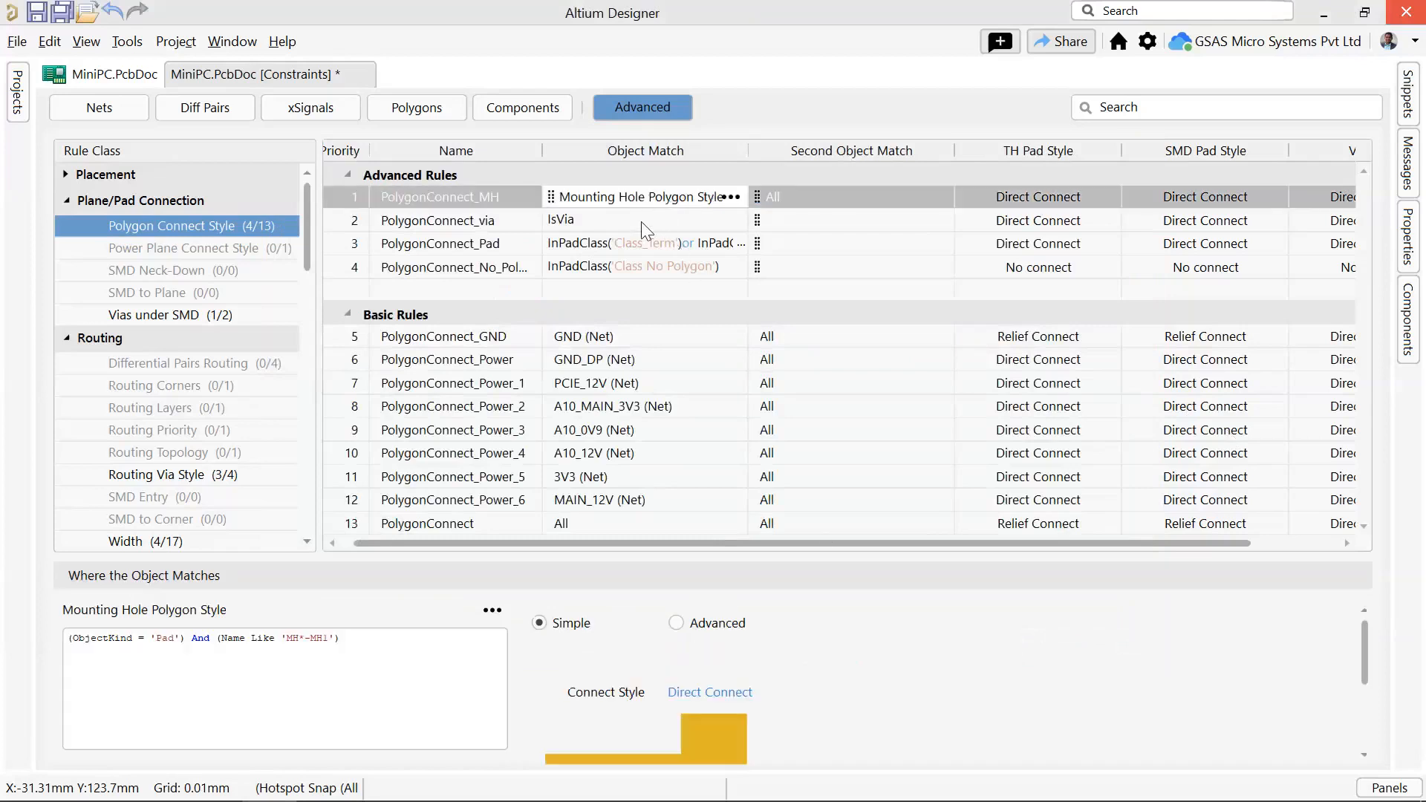
click(641, 198)
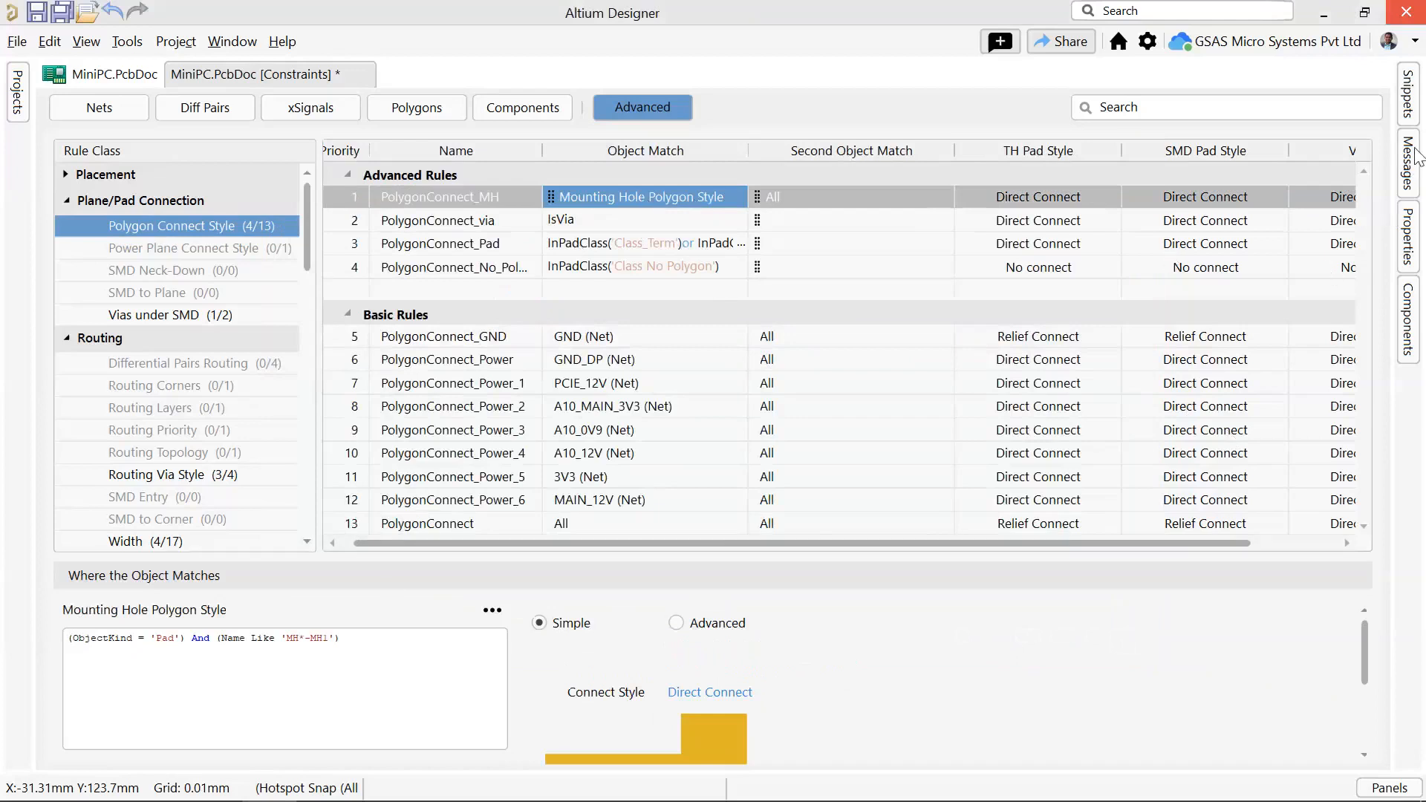
Review the used Mounting Hole Polygon Style scope in the constraint properties and in the scopes library editor.
click(1413, 253)
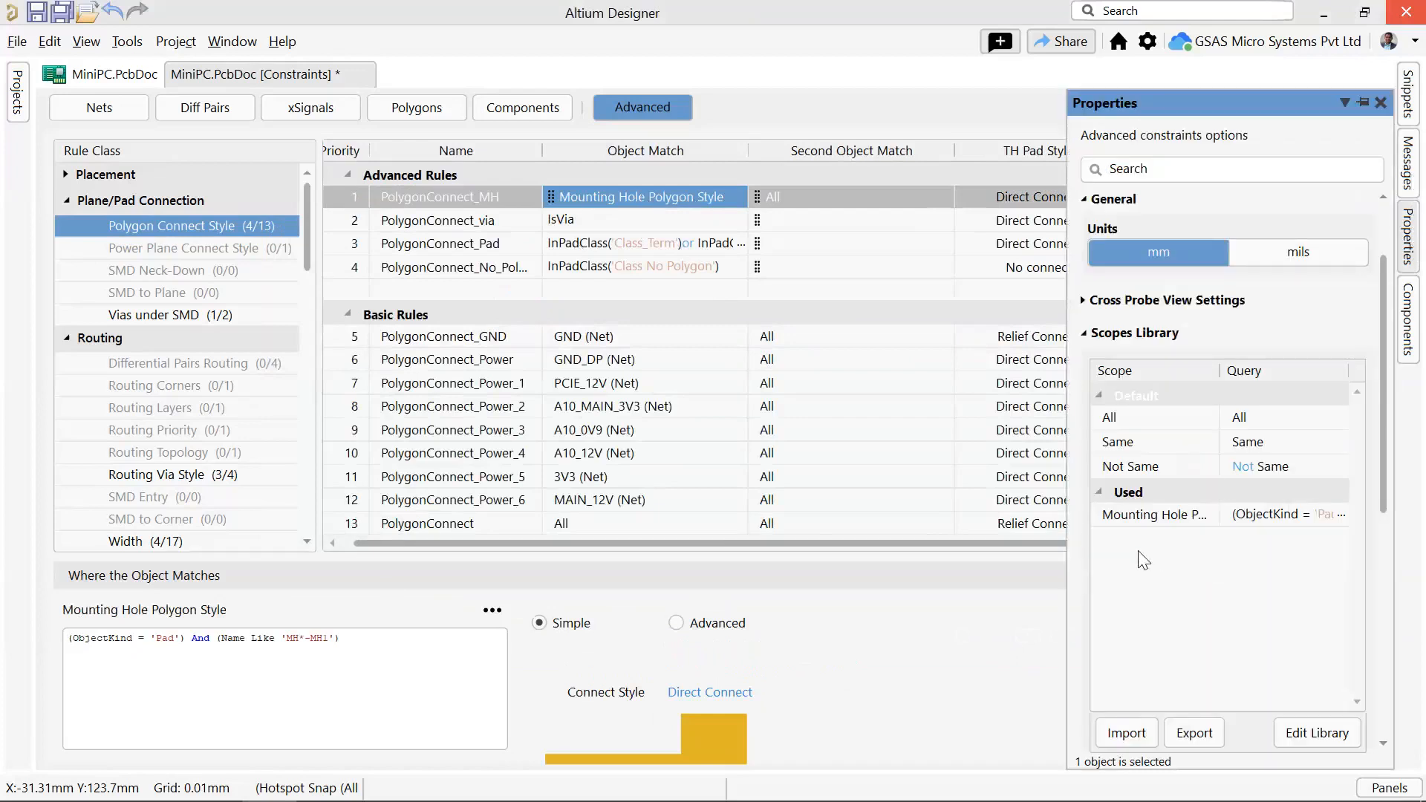
drag(990, 555, 853, 560)
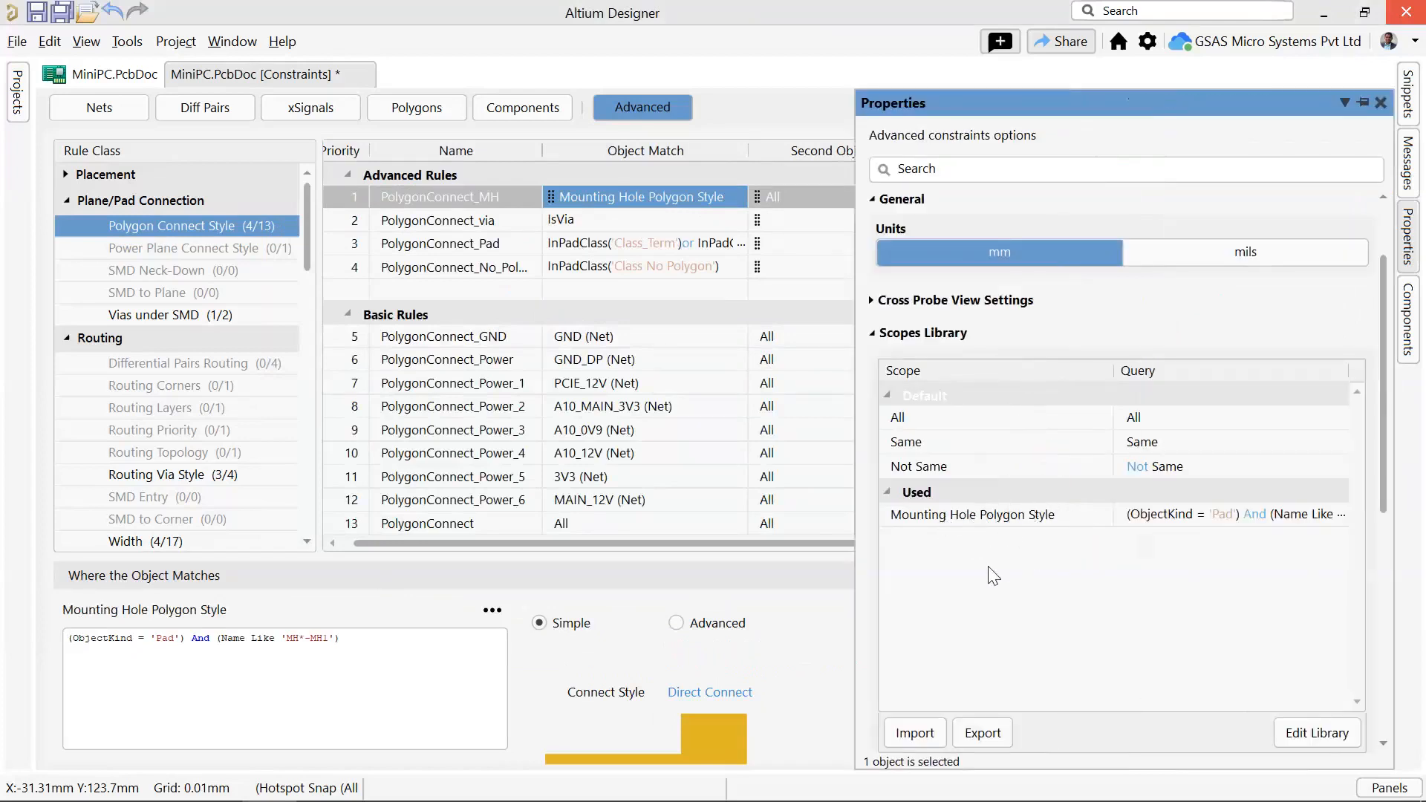
click(1315, 733)
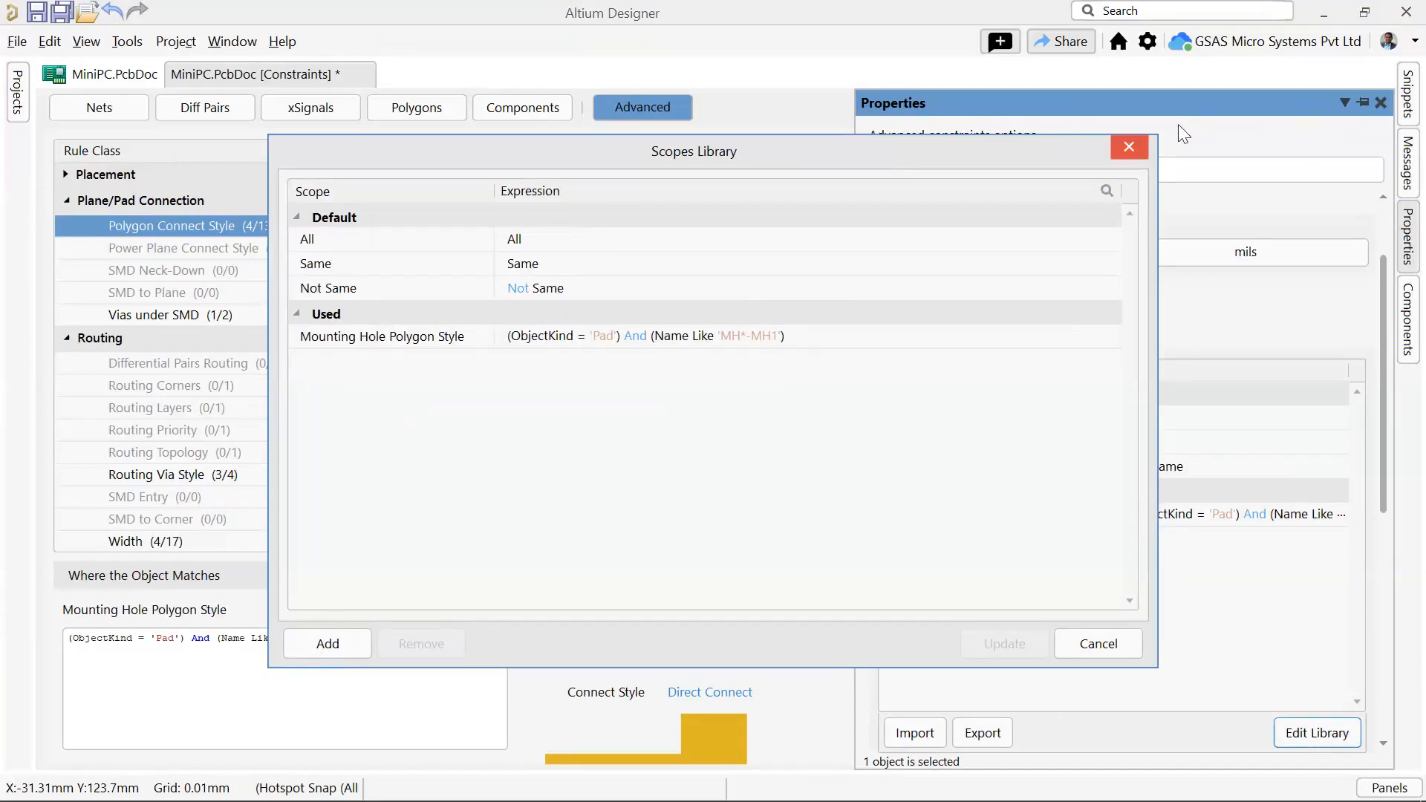
click(1129, 147)
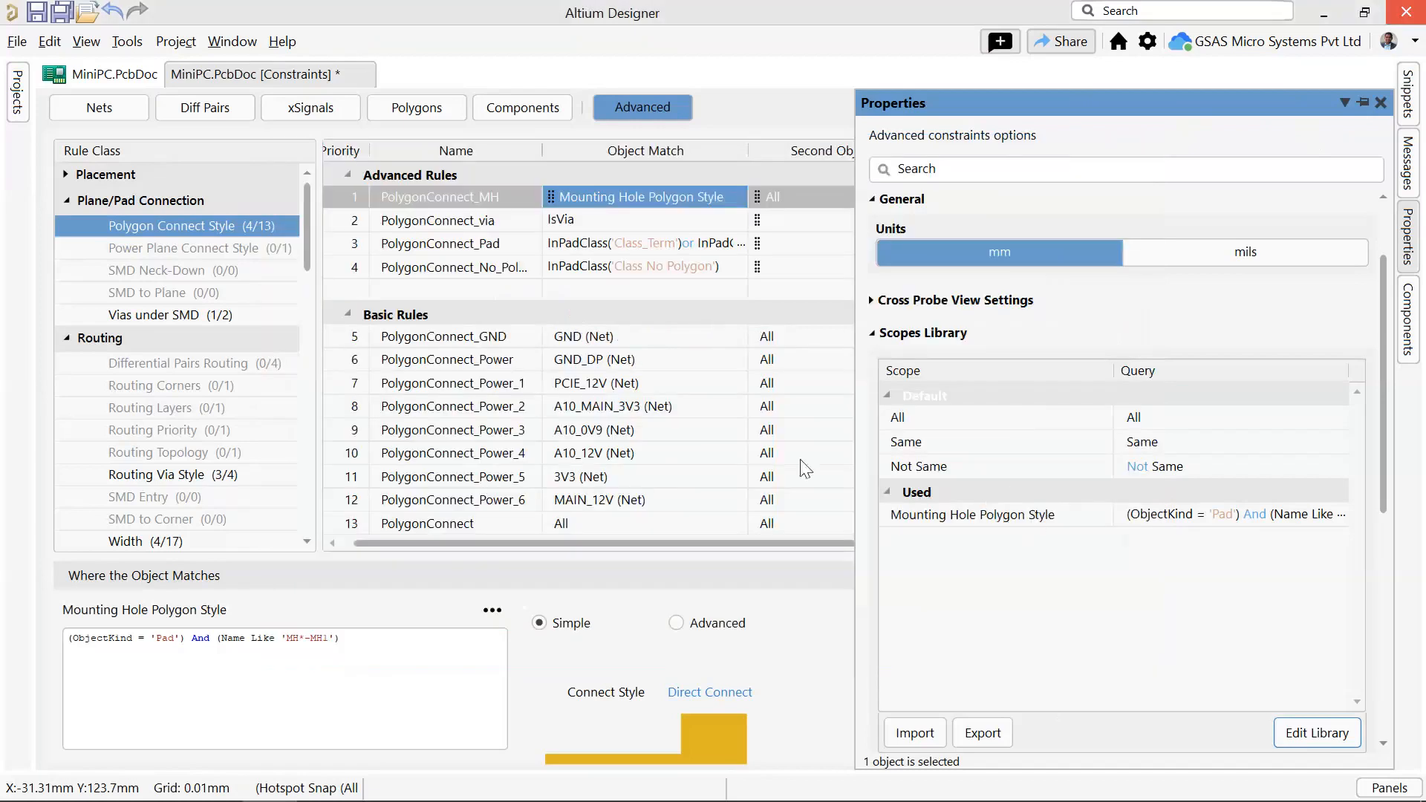
Inspect the object matches of PolygonConnect_via and PolygonConnect_MH, and review the move-to-advanced command for the basic rule PolygonConnect_GND.
click(599, 223)
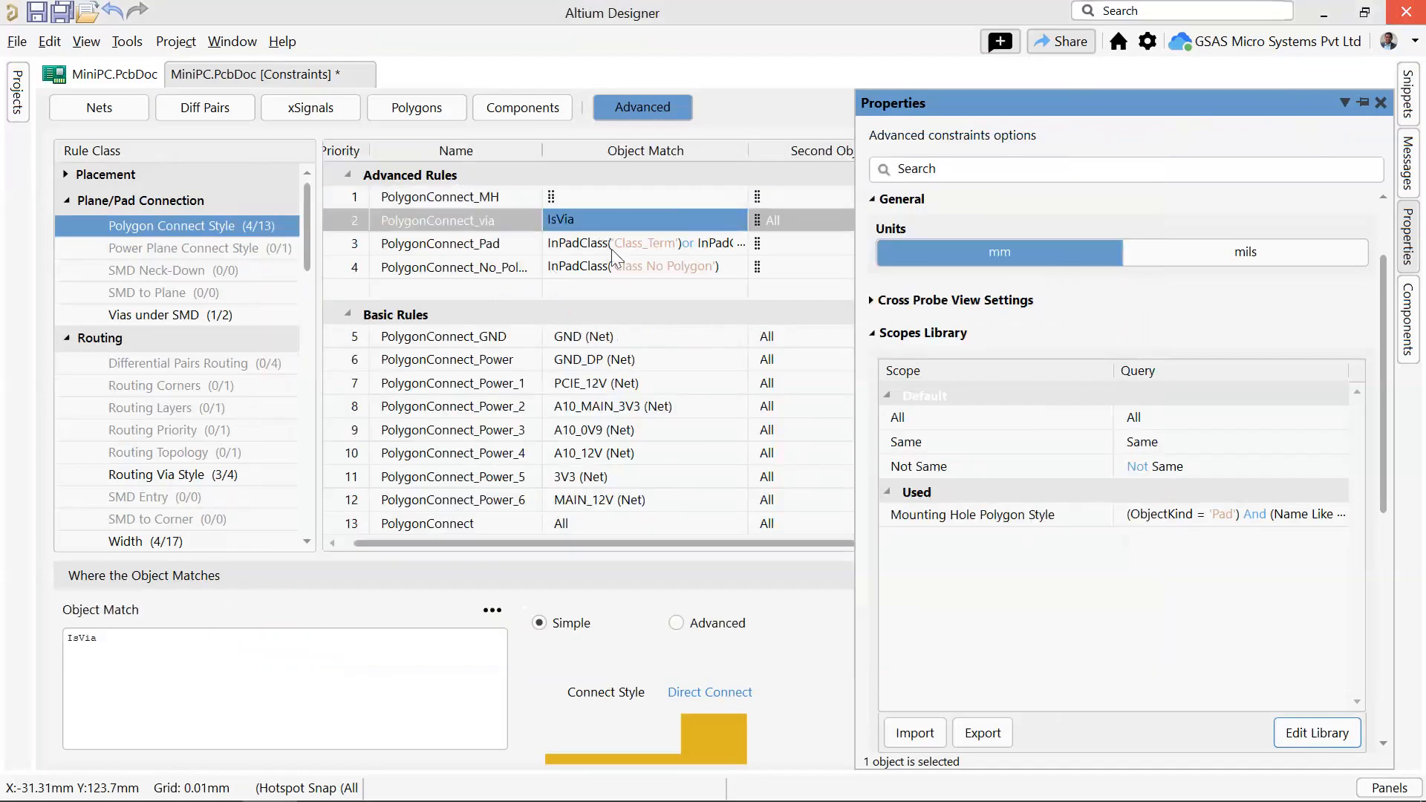
click(627, 204)
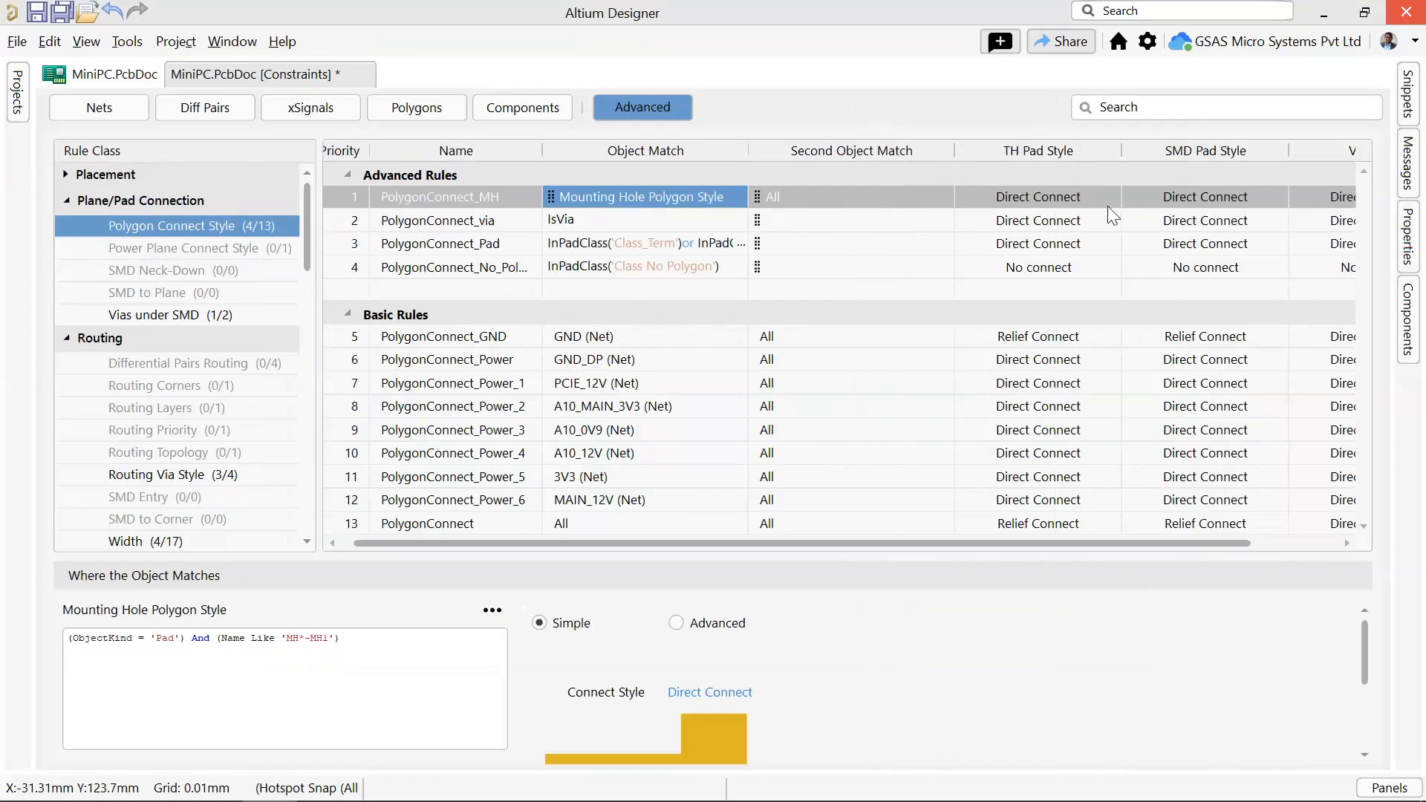
click(586, 333)
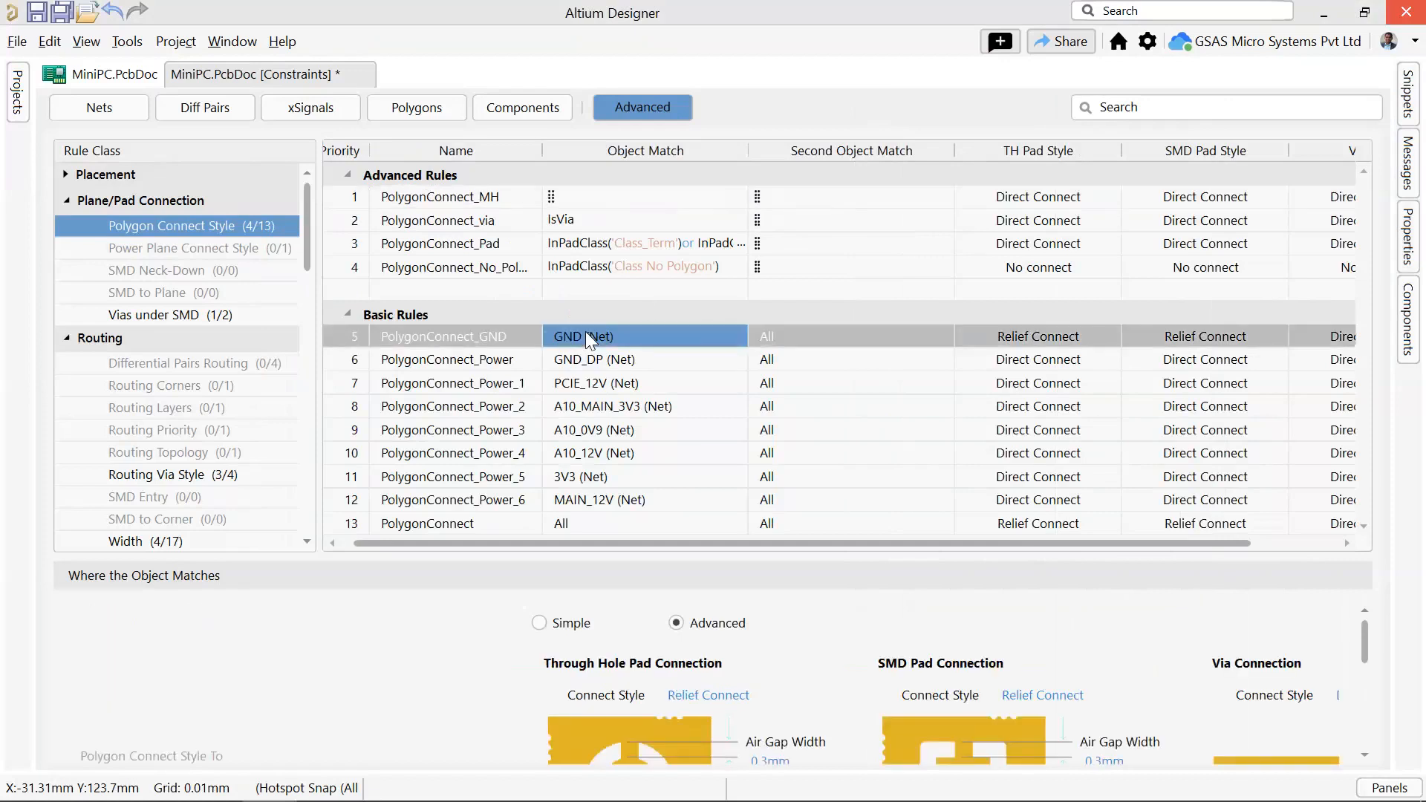
right_click(585, 332)
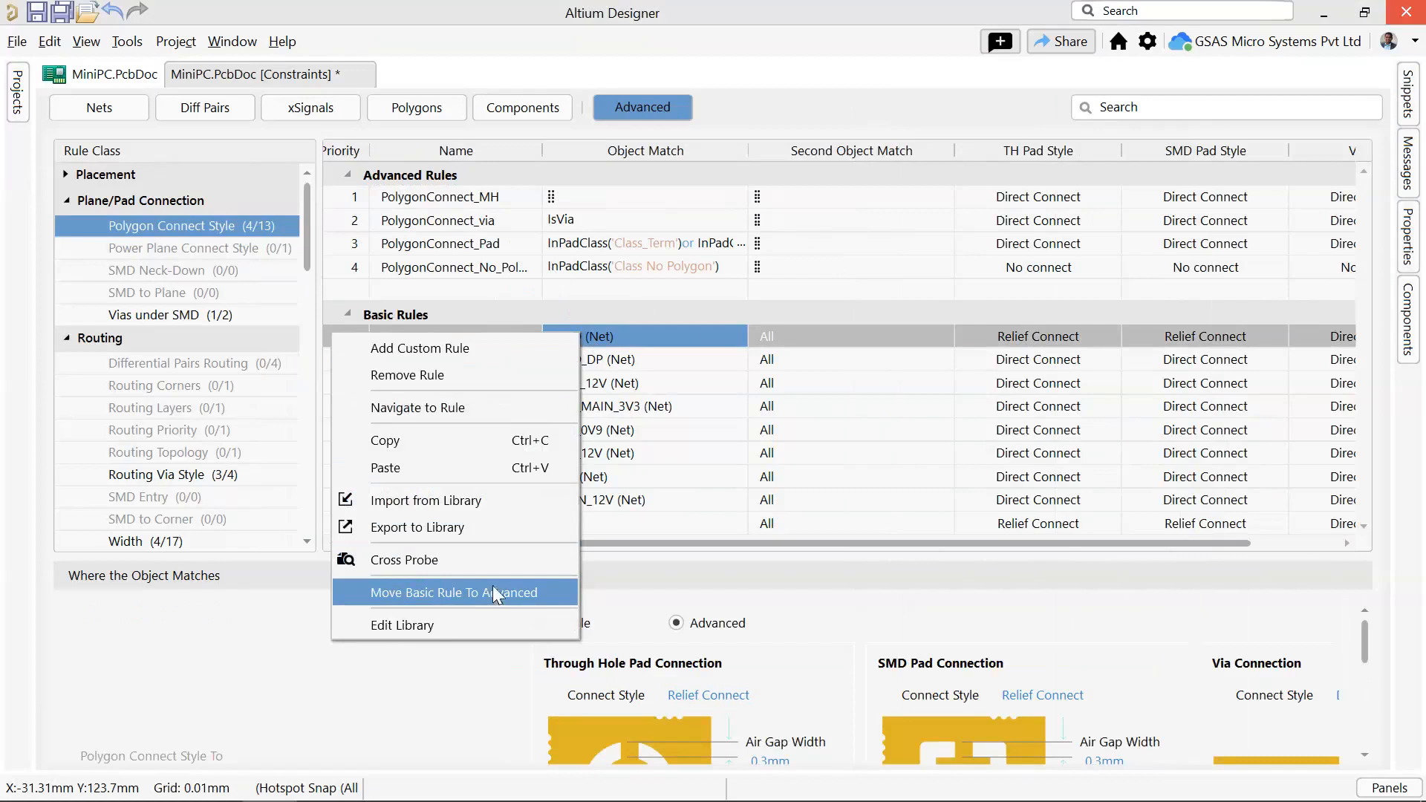
Cross-probe the advanced no-polygon rule for the Class No Polygon pad class to the PCB and inspect the highlighted pads.
right_click(451, 275)
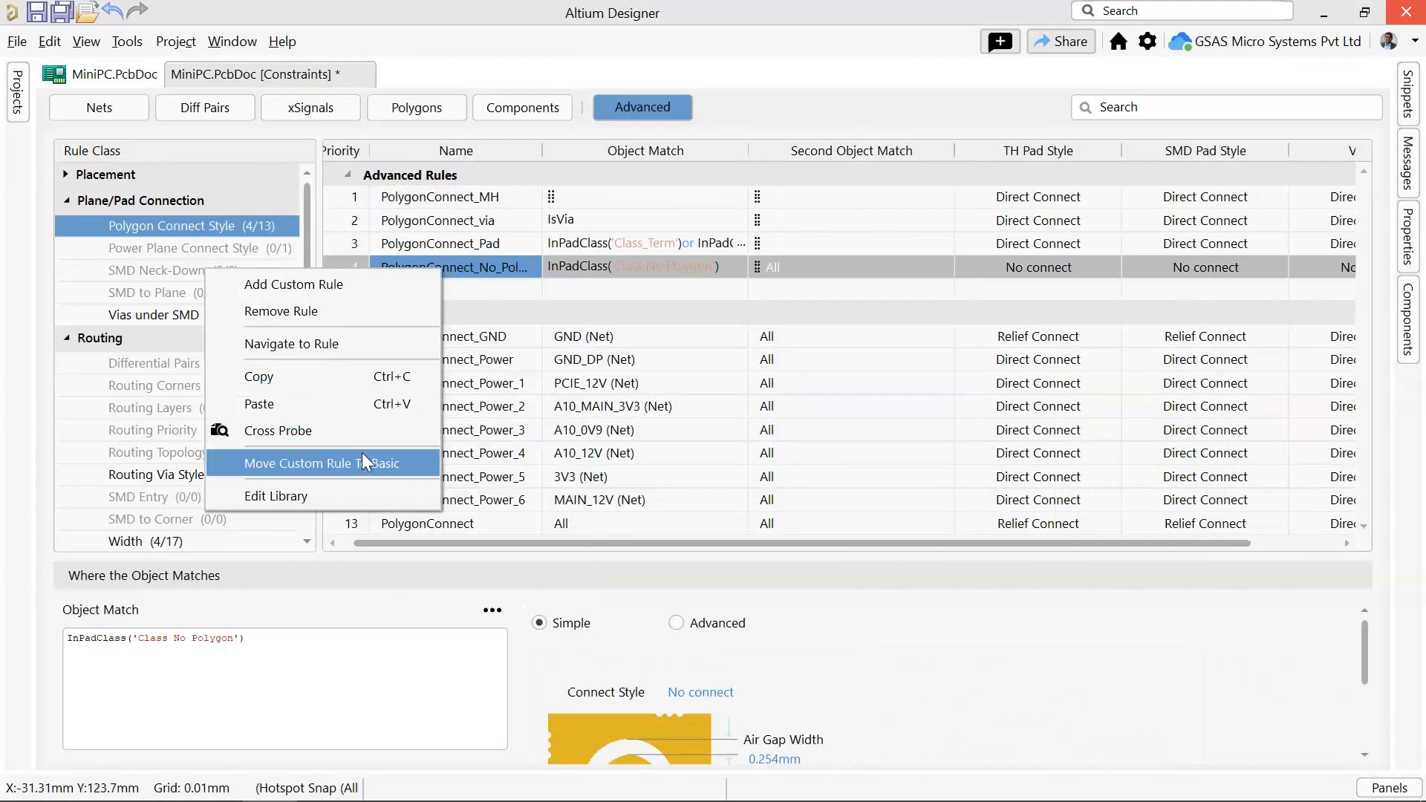
click(324, 434)
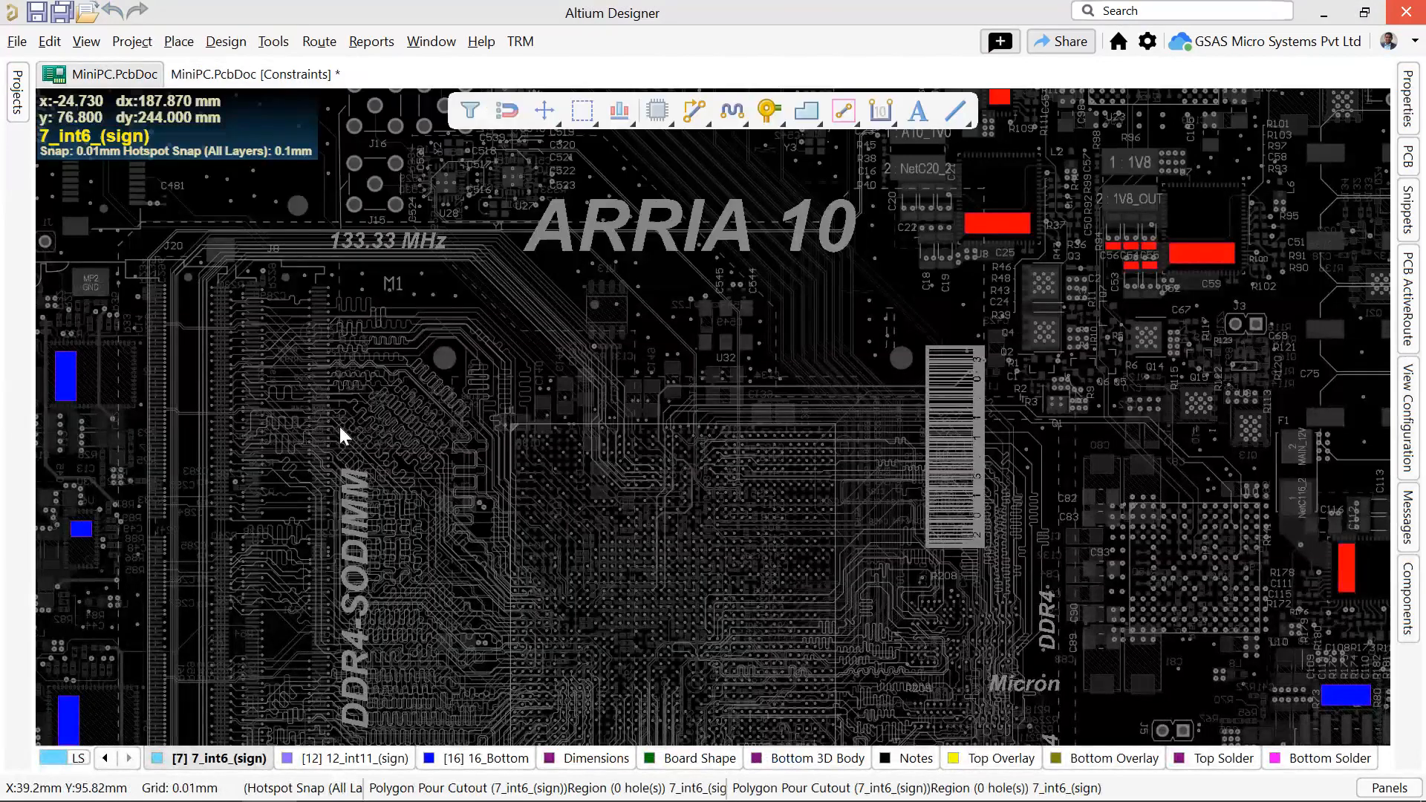
ctrl+scroll(346, 635, up, 1)
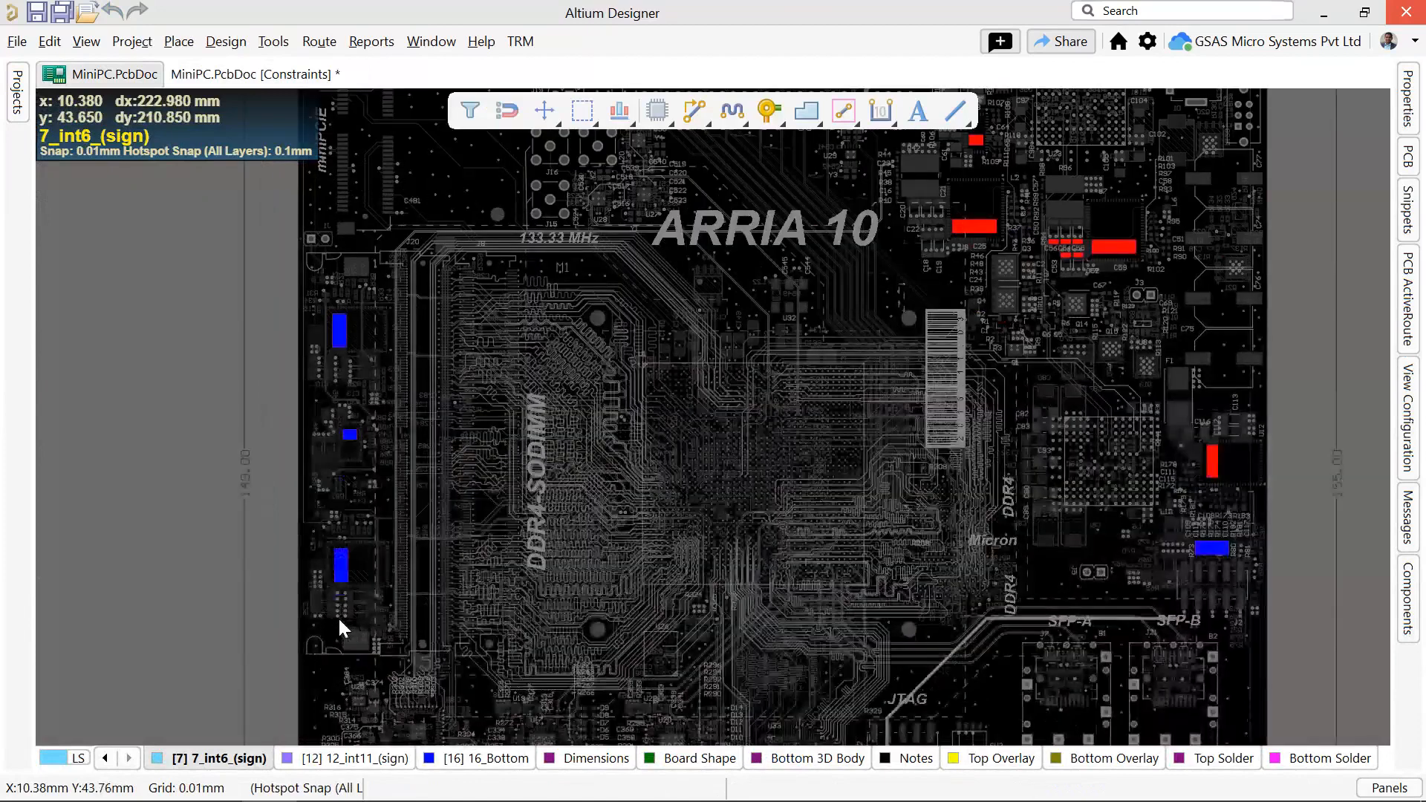
ctrl+scroll(340, 563, up, 2)
ctrl+scroll(340, 563, up, 2)
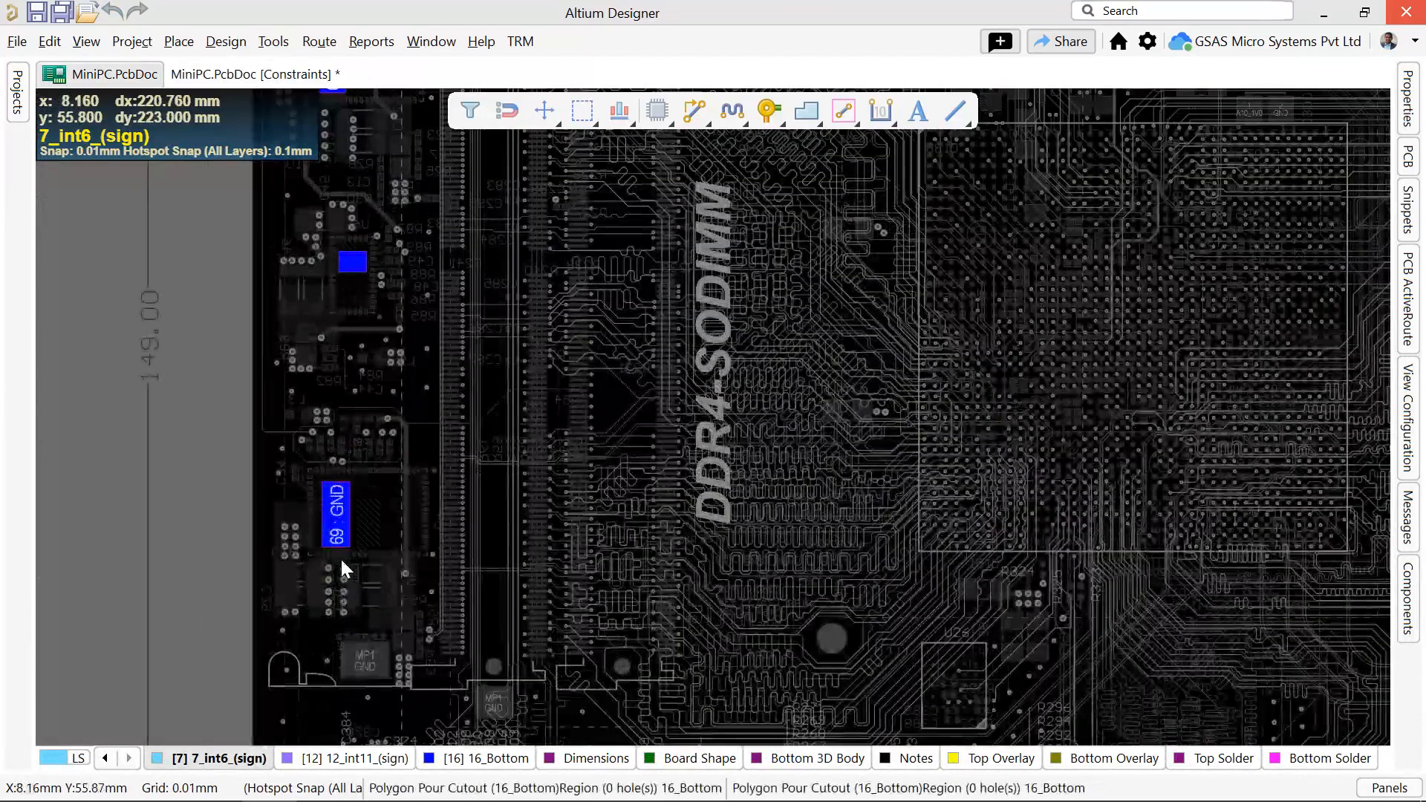
Return to the MiniPC.PcbDoc constraints and run the rules/constraints checks.
click(255, 75)
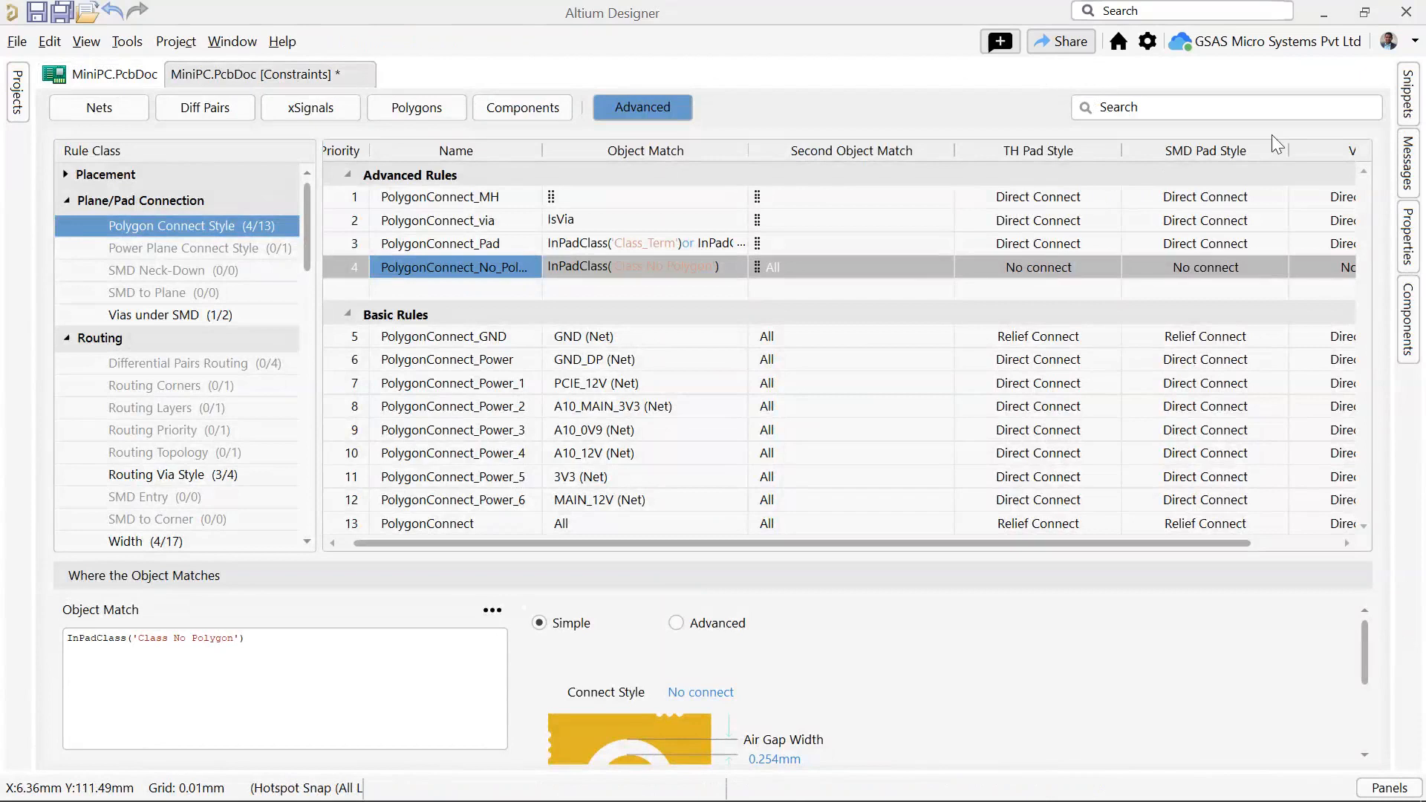
click(1407, 236)
scroll(1208, 370, down, 5)
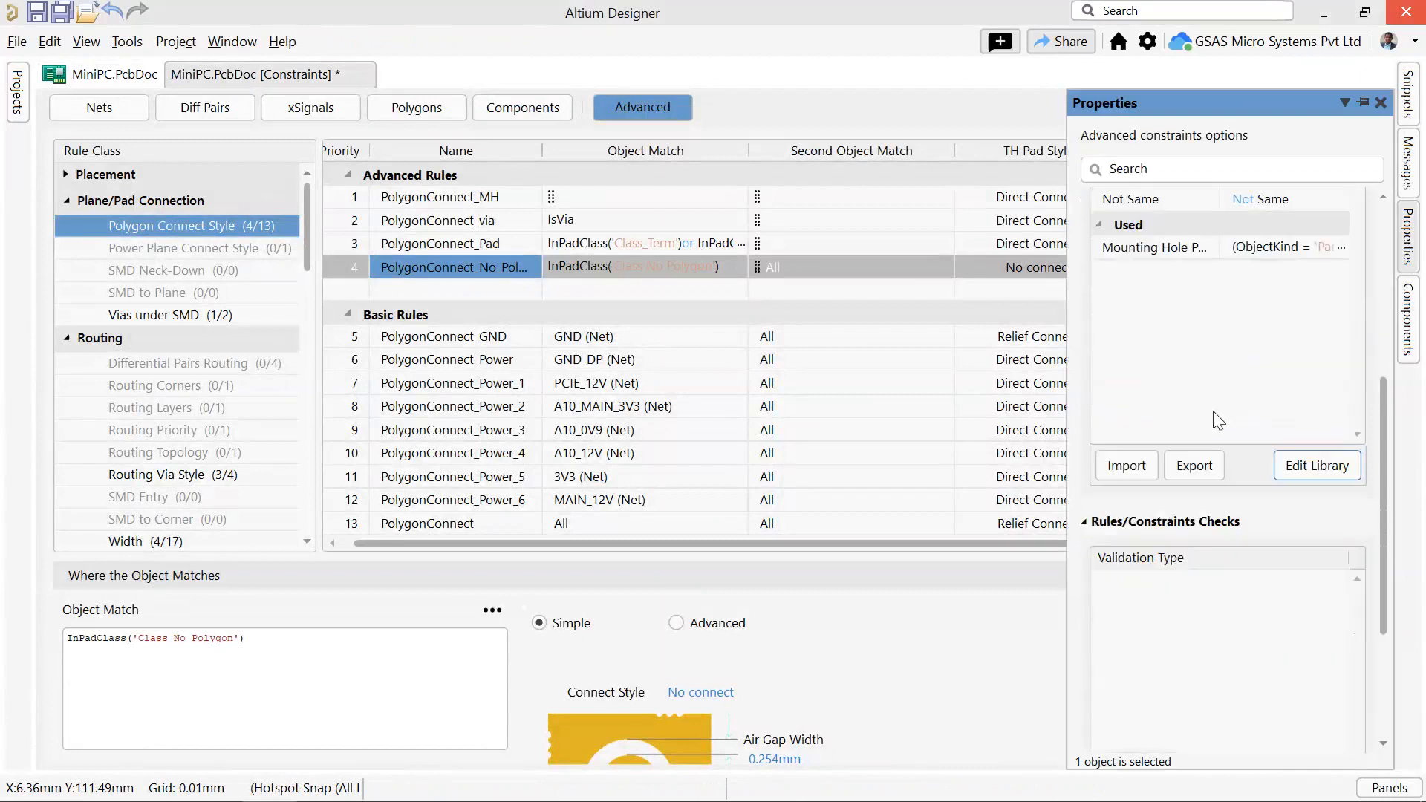
scroll(1244, 419, down, 4)
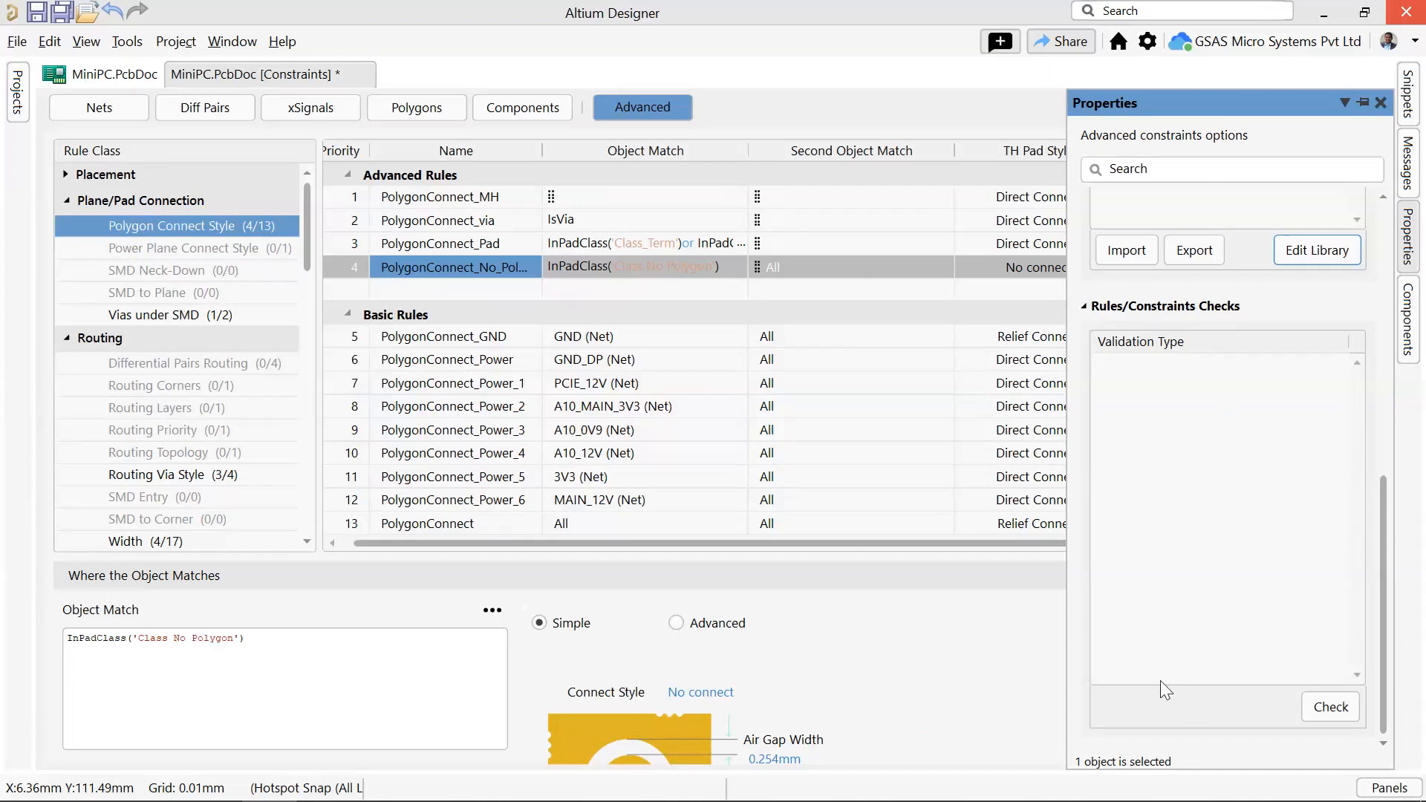
click(1328, 709)
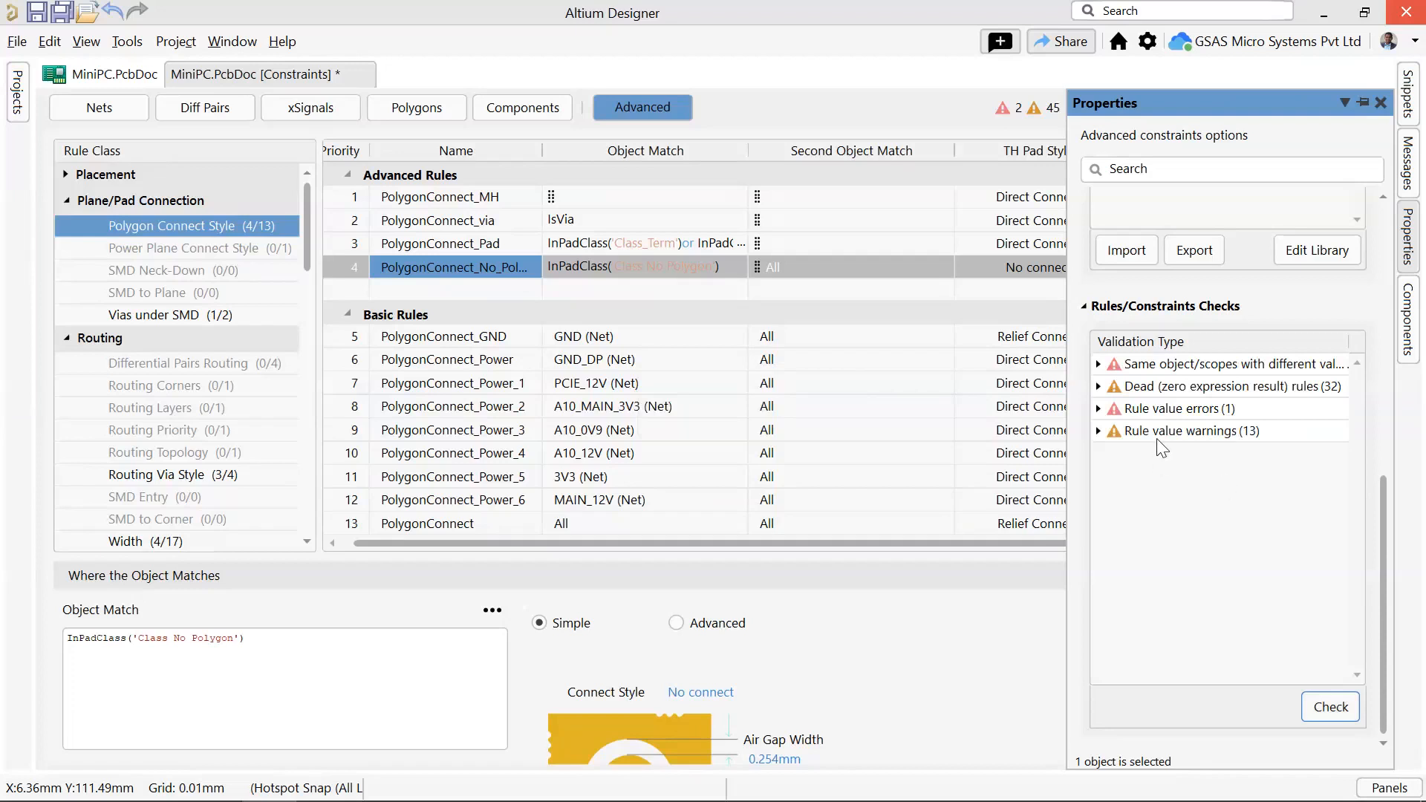
Open the ComponentClearance_Fan rule from the check results for same objects or scopes with different values.
click(1099, 364)
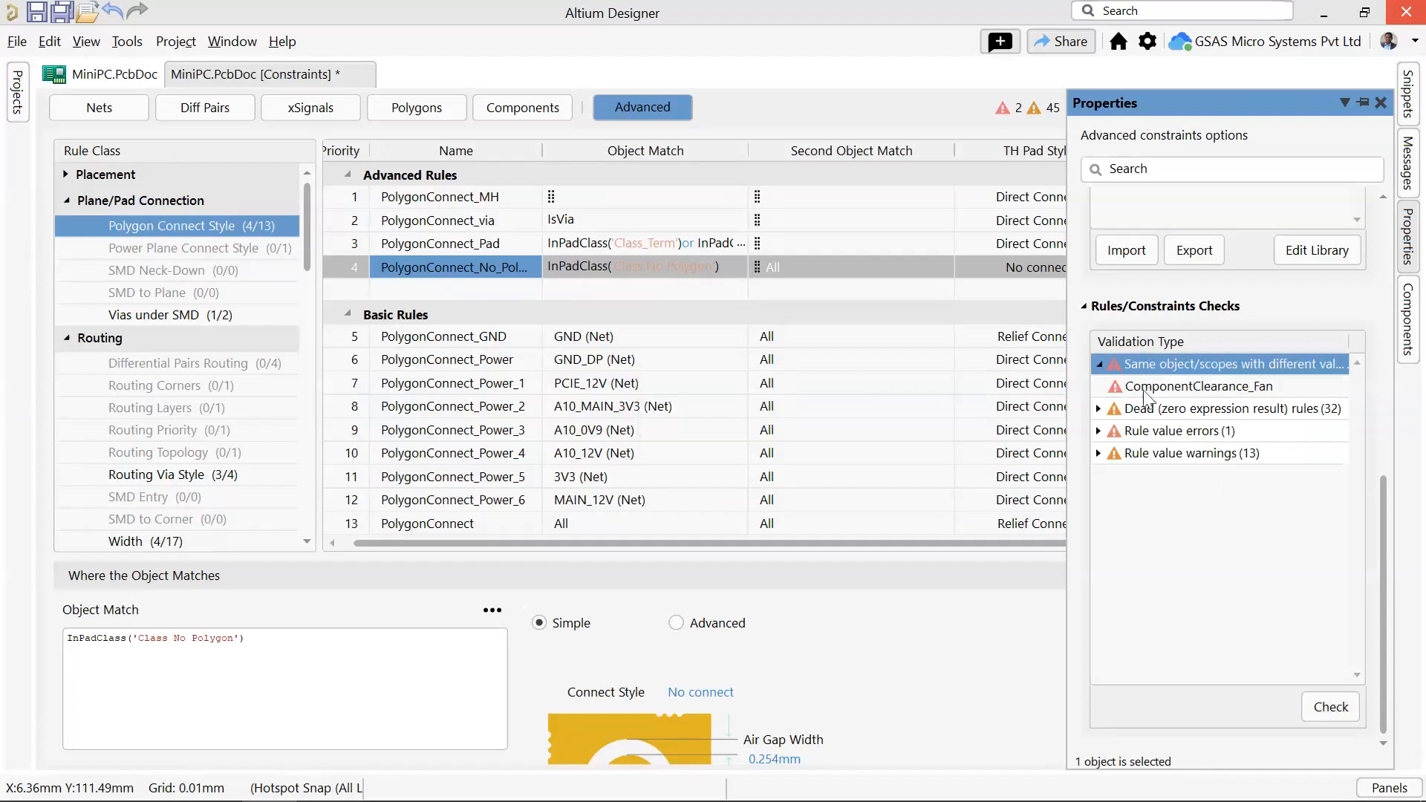
click(1171, 388)
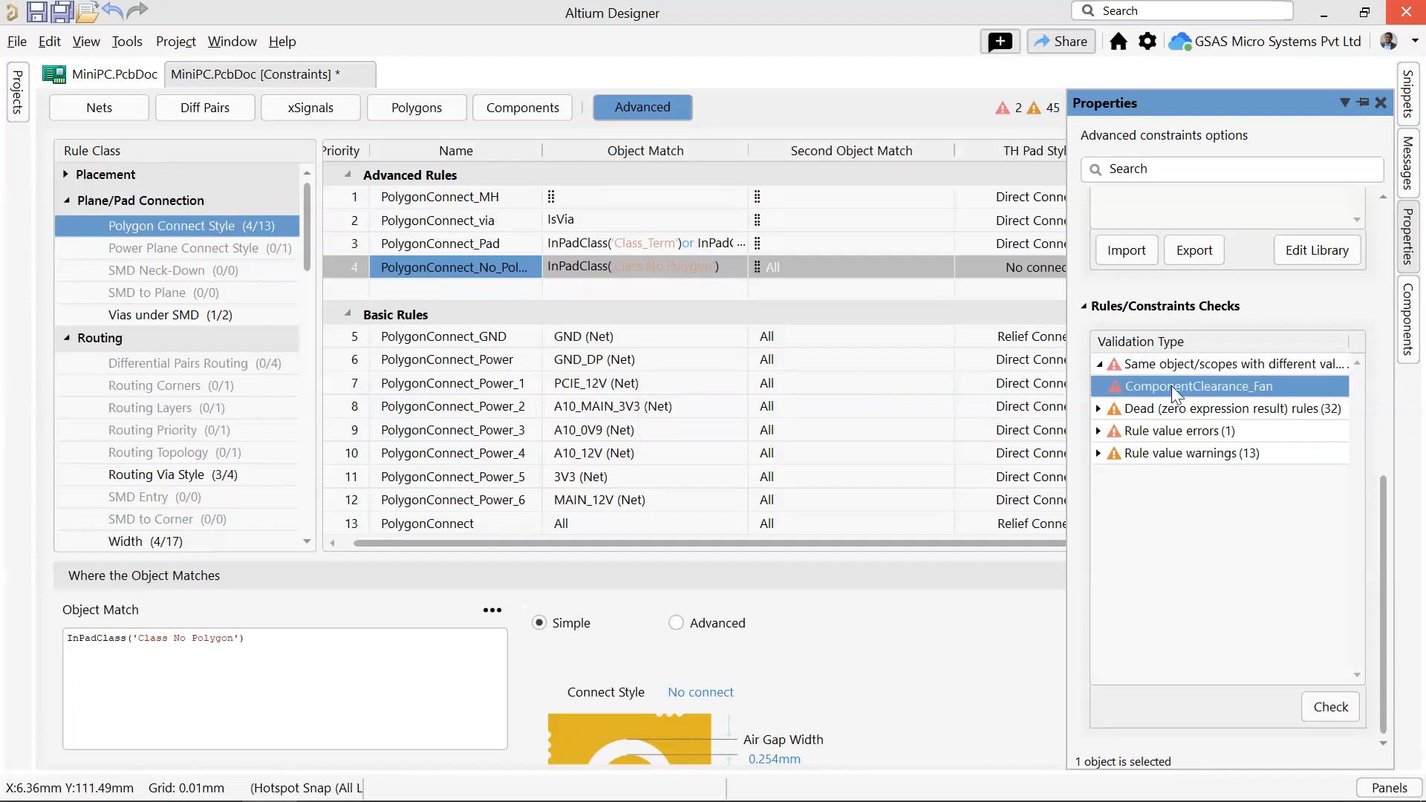
double_click(1170, 386)
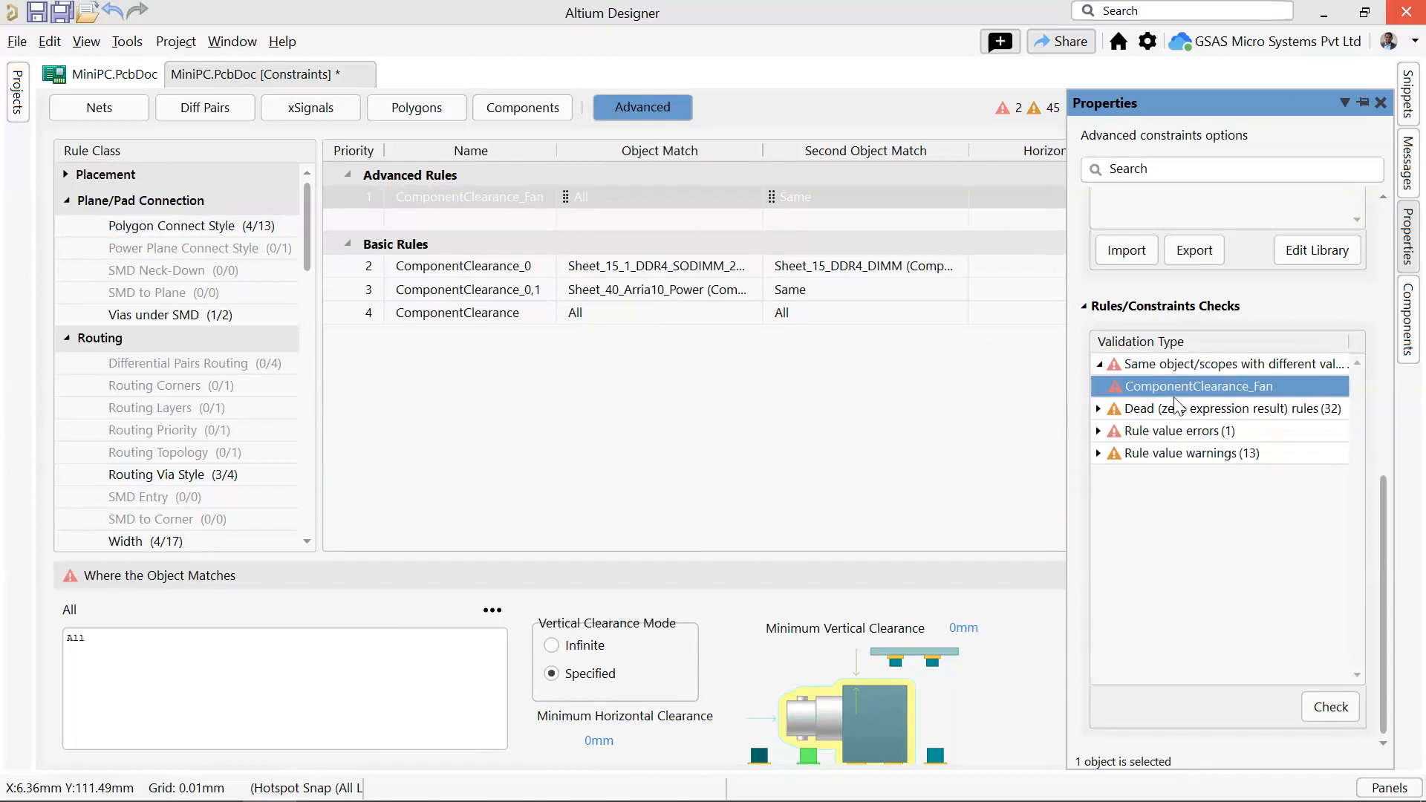
drag(1069, 379, 905, 379)
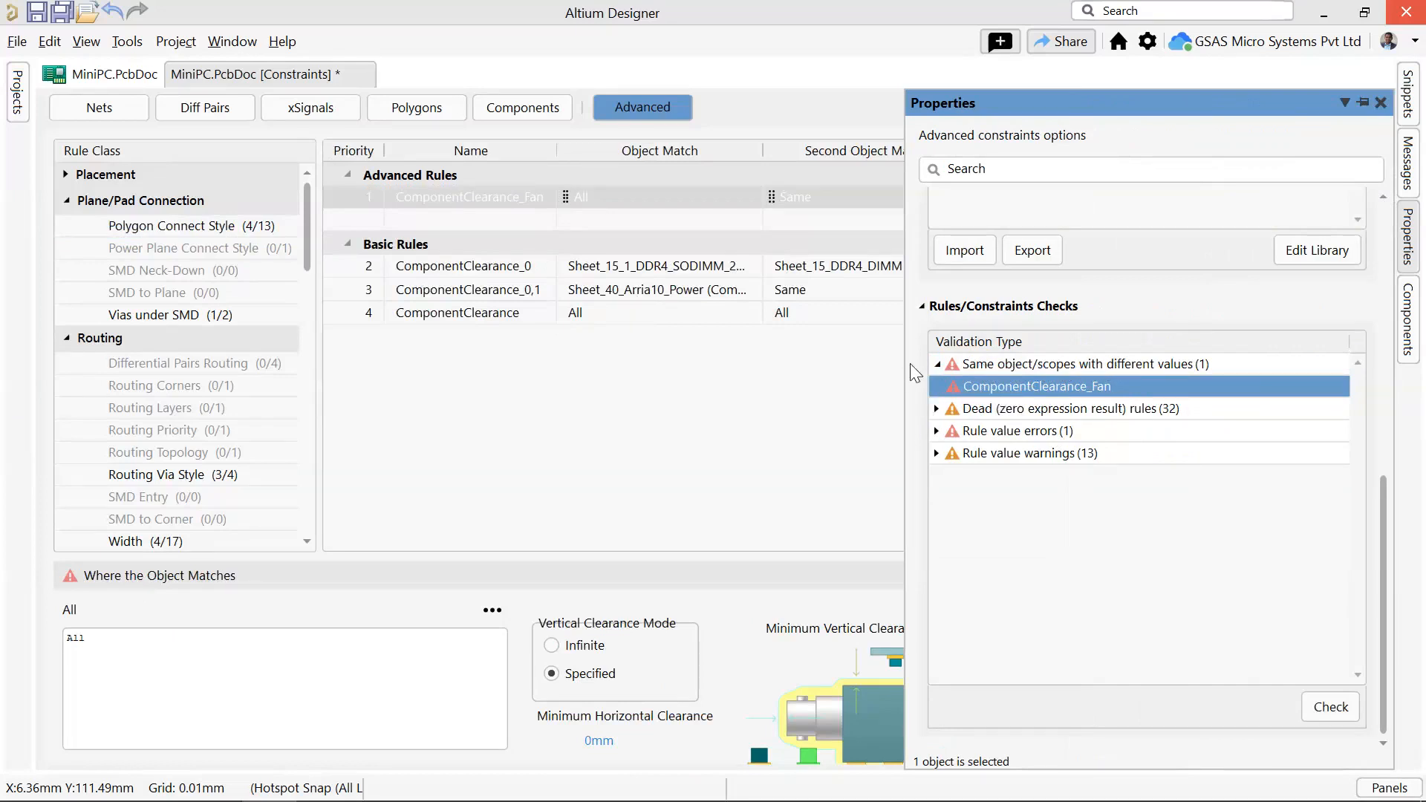
drag(905, 359, 994, 350)
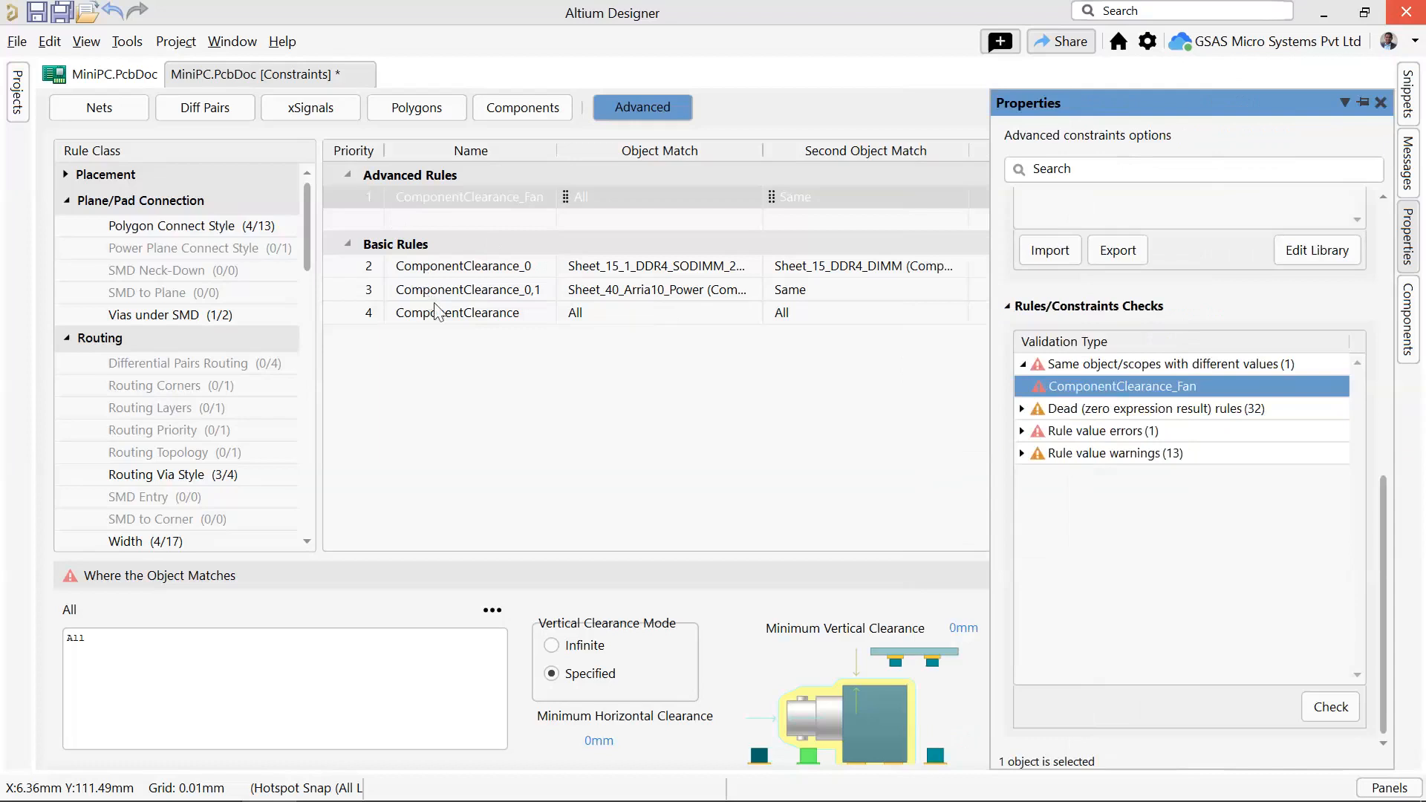
Compare the scopes and clearance values of the ComponentClearance and ComponentClearance_Fan rules.
click(591, 312)
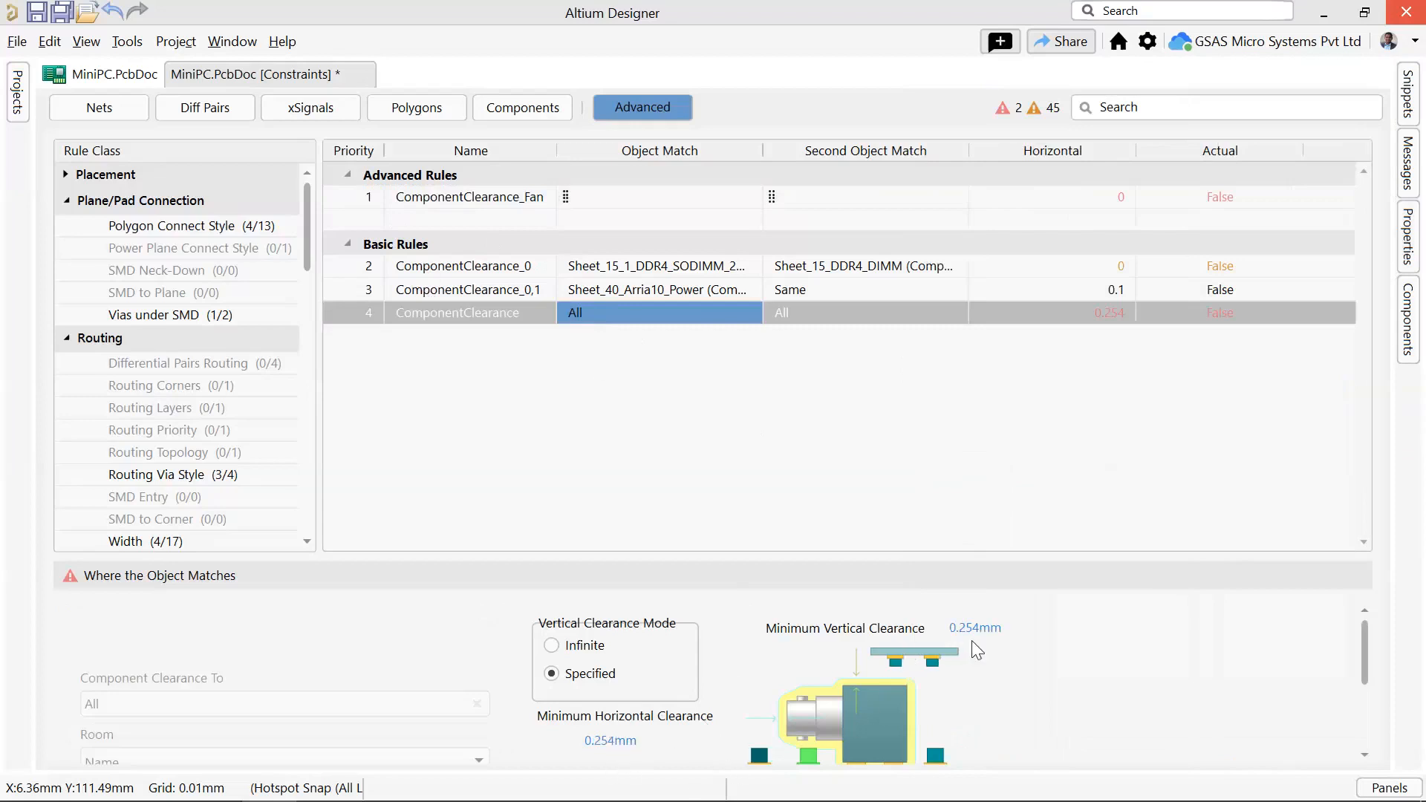
click(484, 204)
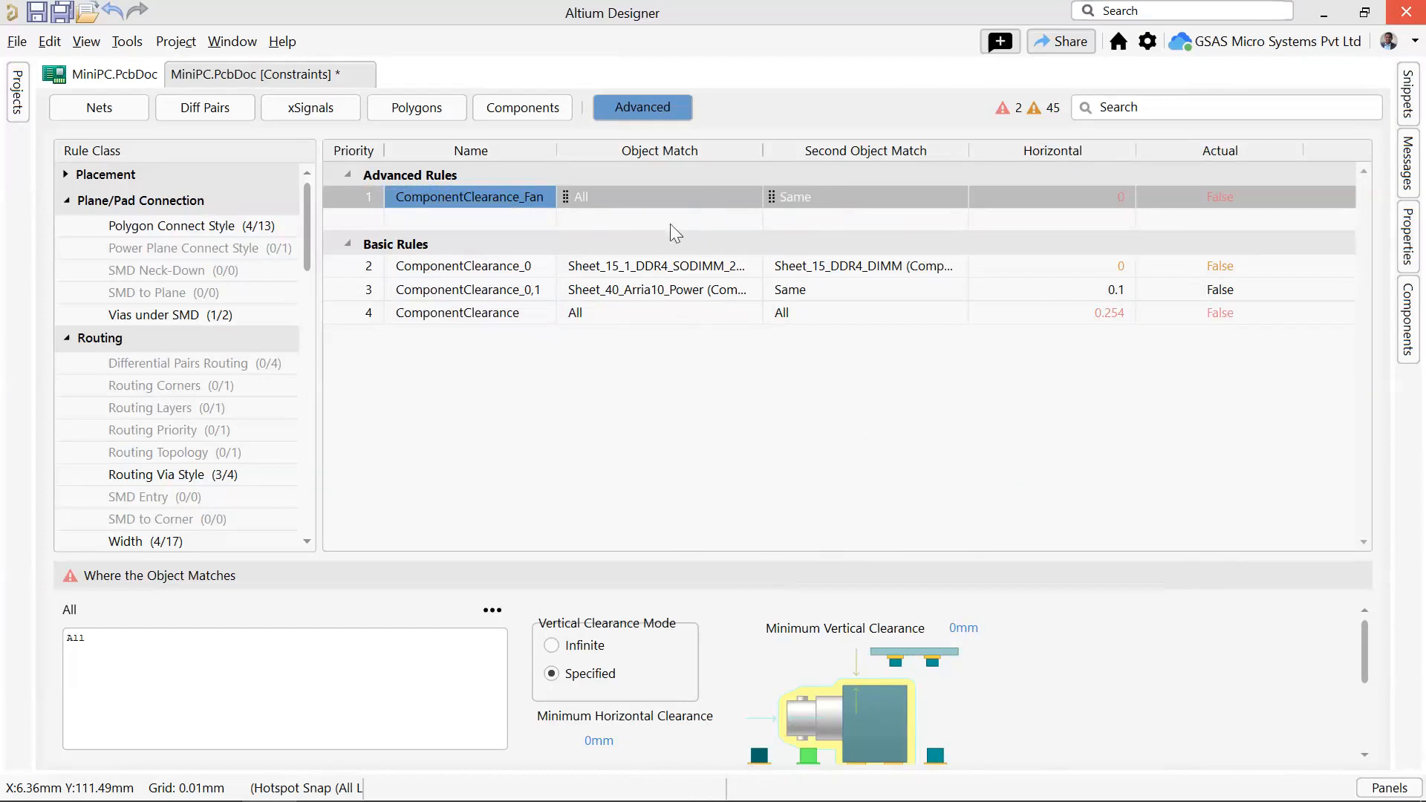
click(1408, 163)
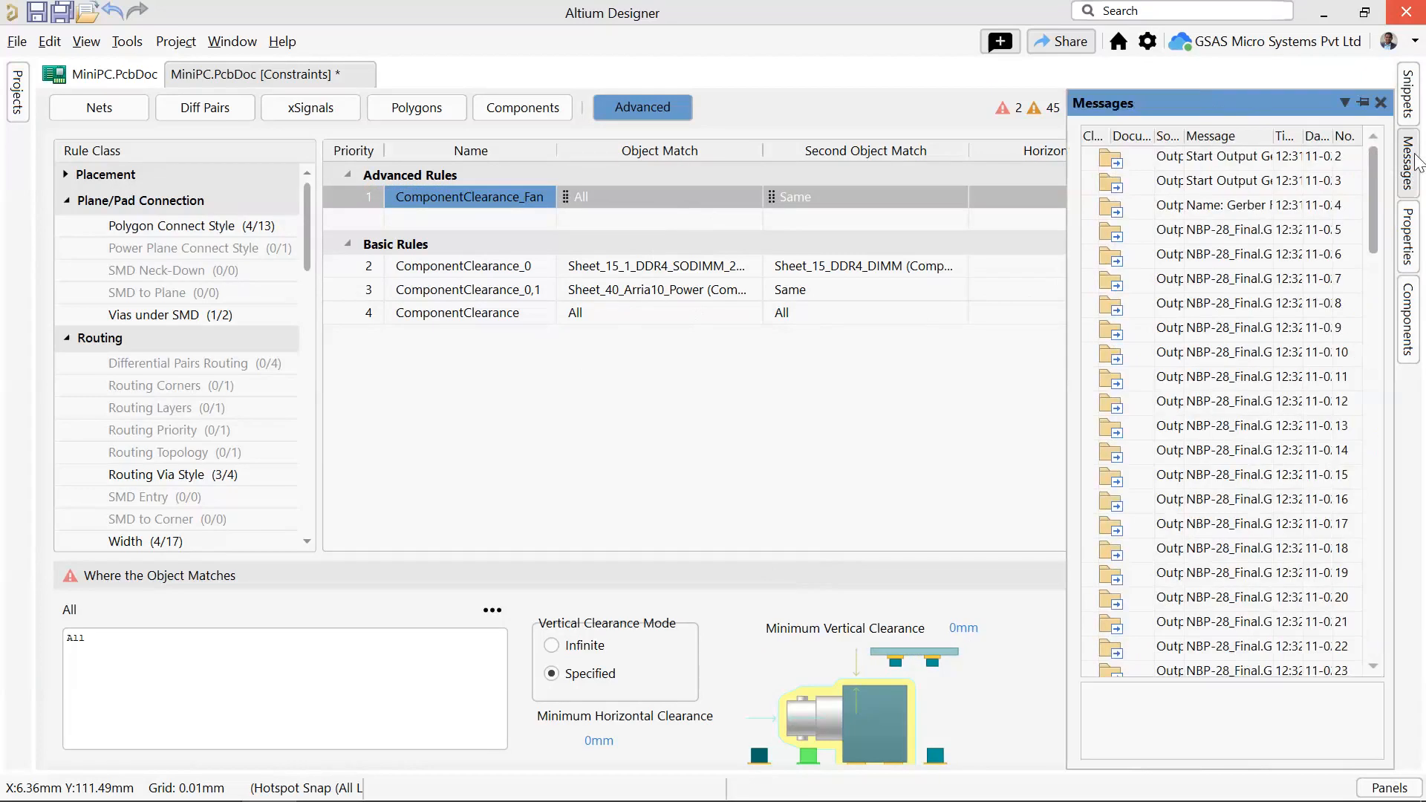
click(1408, 248)
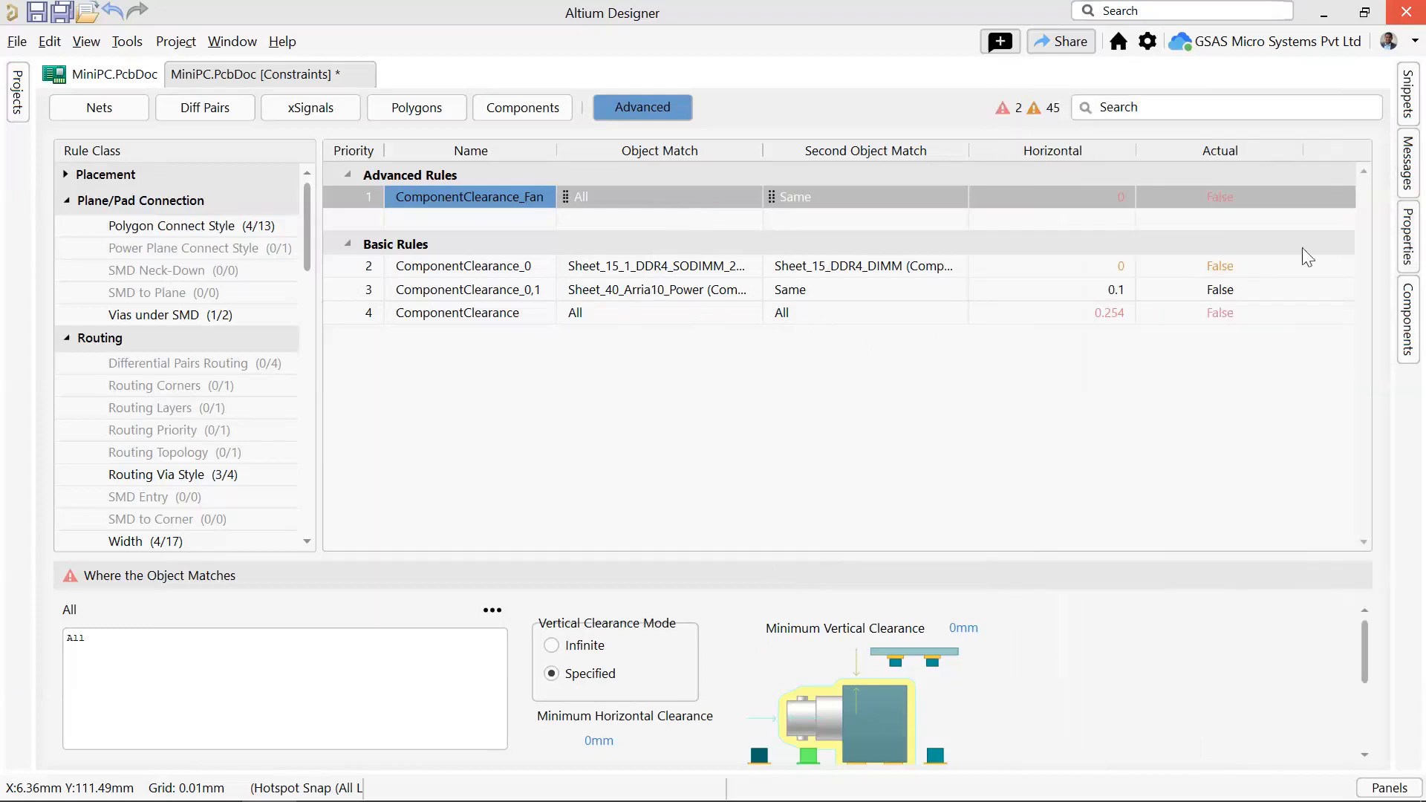
Review the dead (zero expression result) rules in the check results and open the Sheet_8_SFP_PortB entry in the component constraints.
mouse_move(1415, 248)
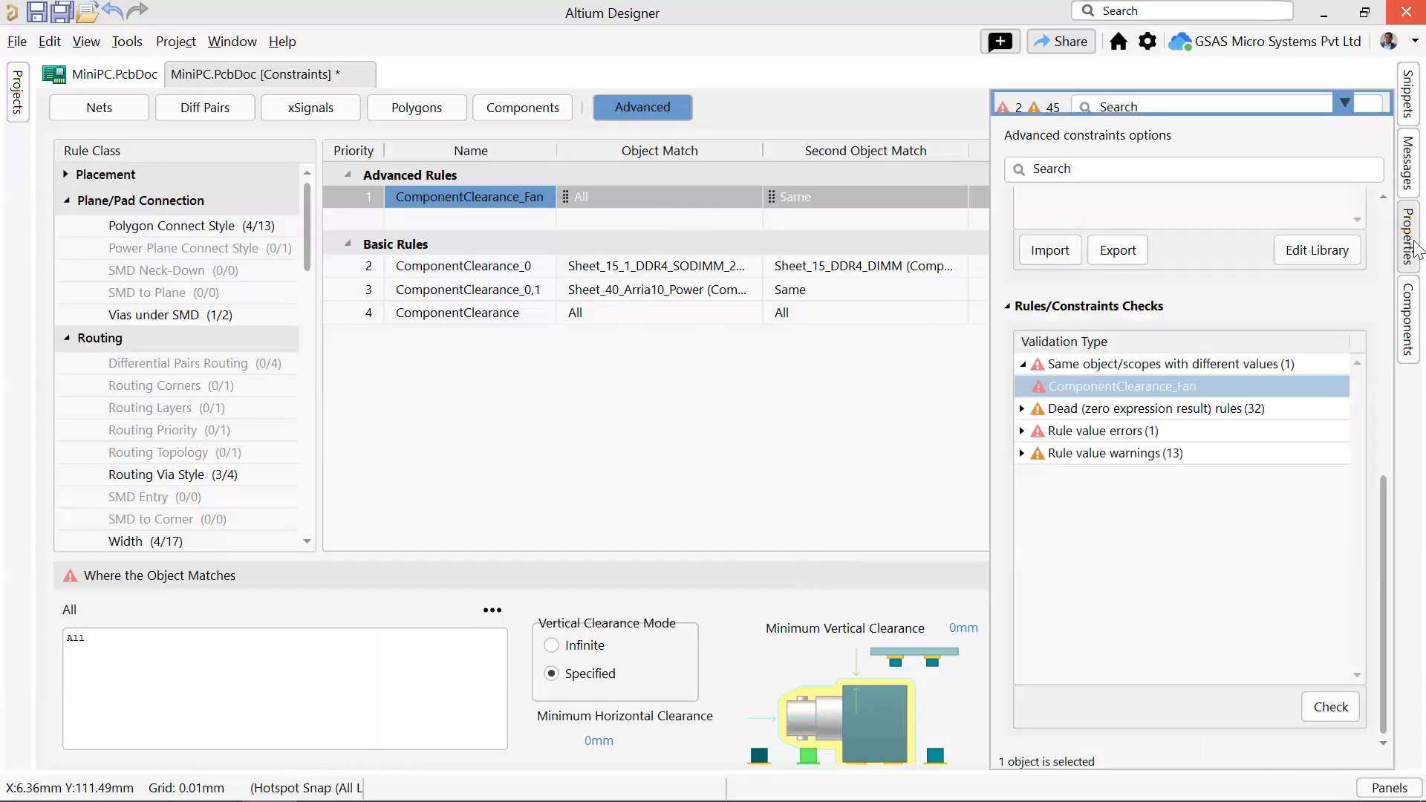
click(1023, 409)
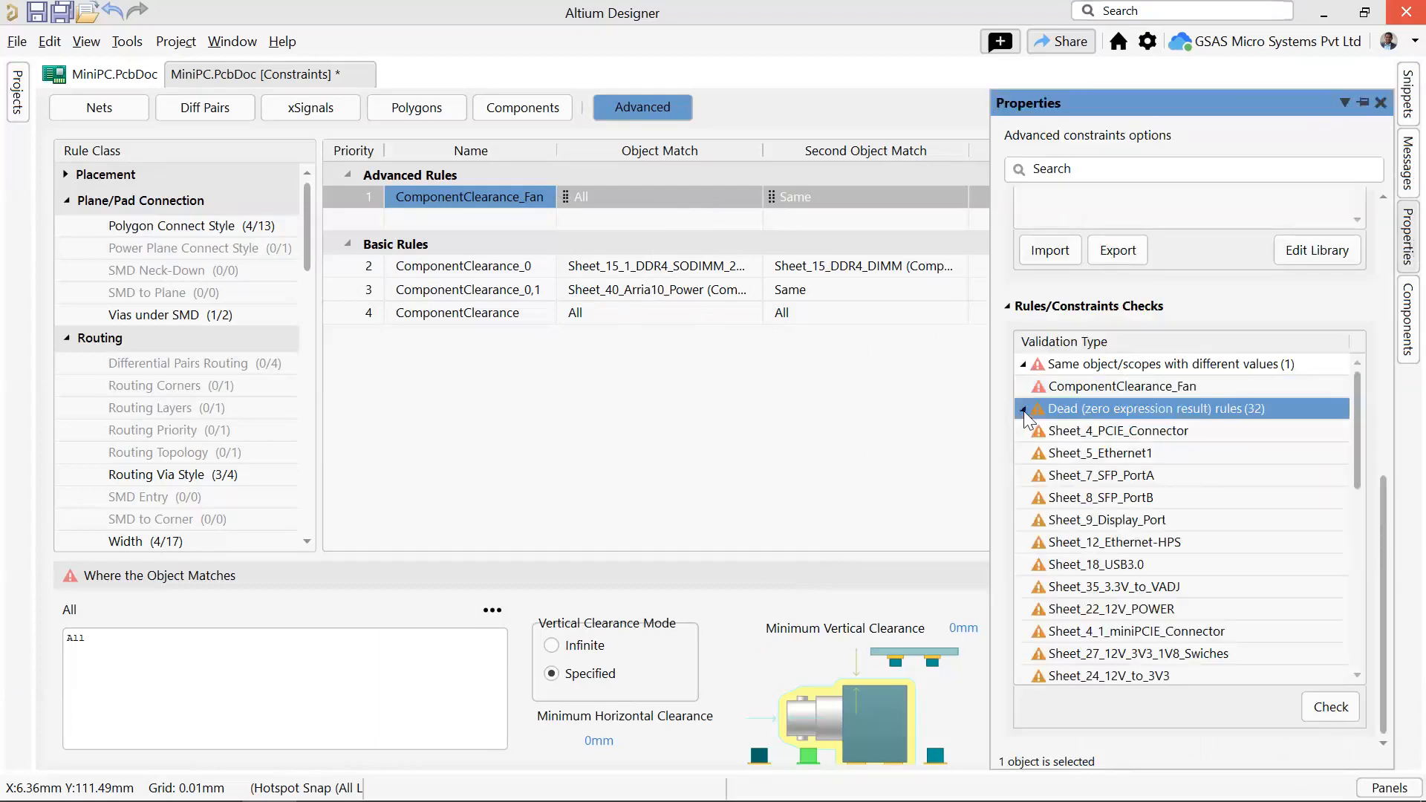
click(1078, 433)
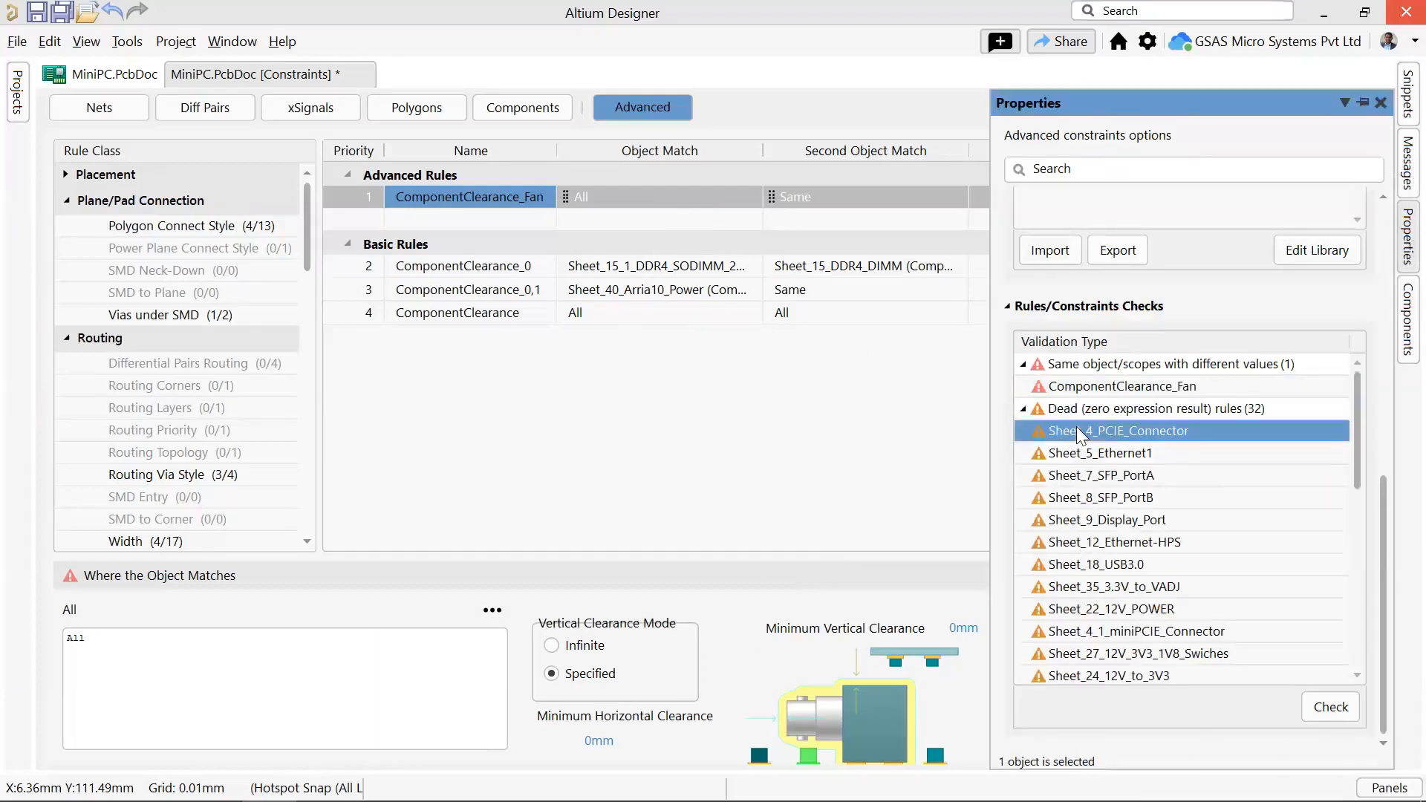
click(1069, 452)
click(1078, 475)
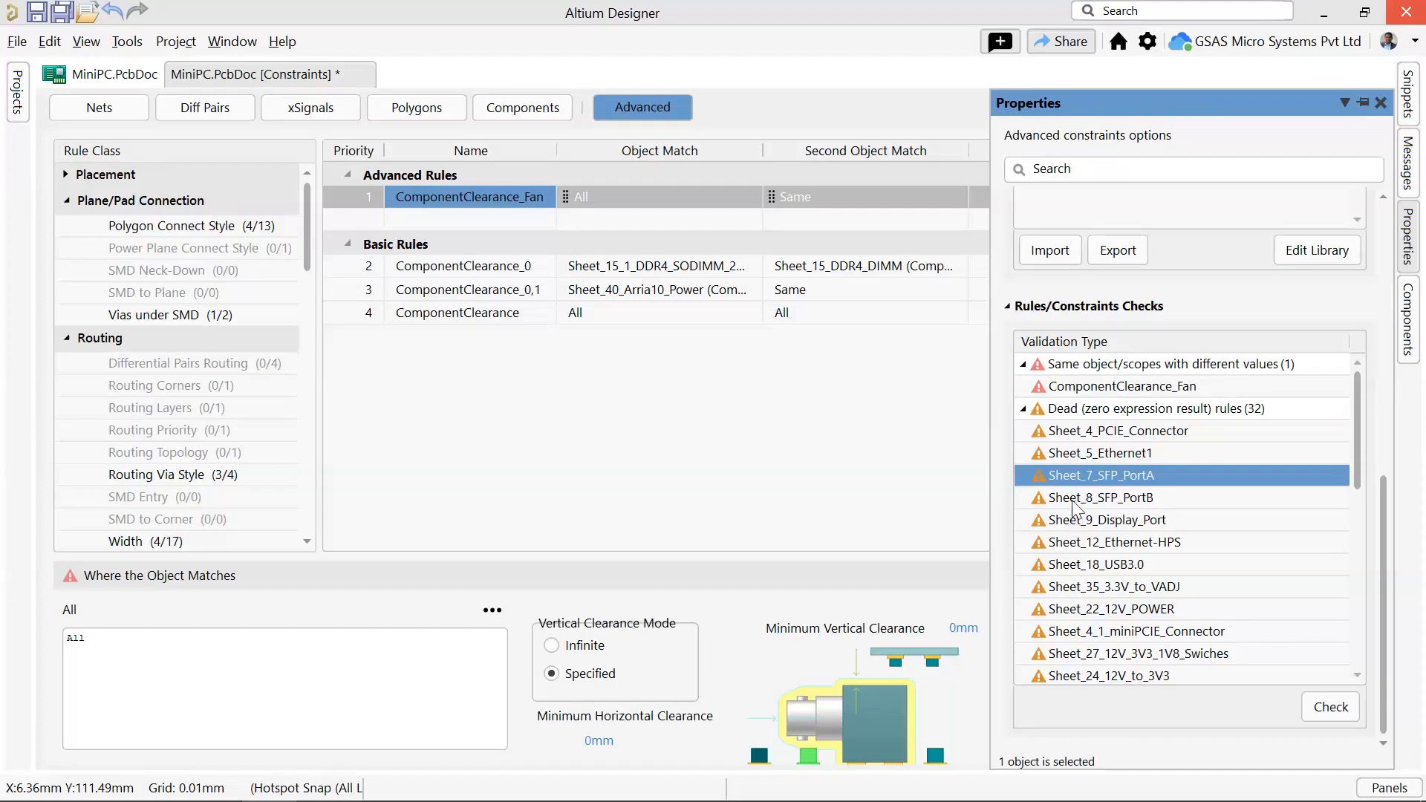
double_click(1077, 497)
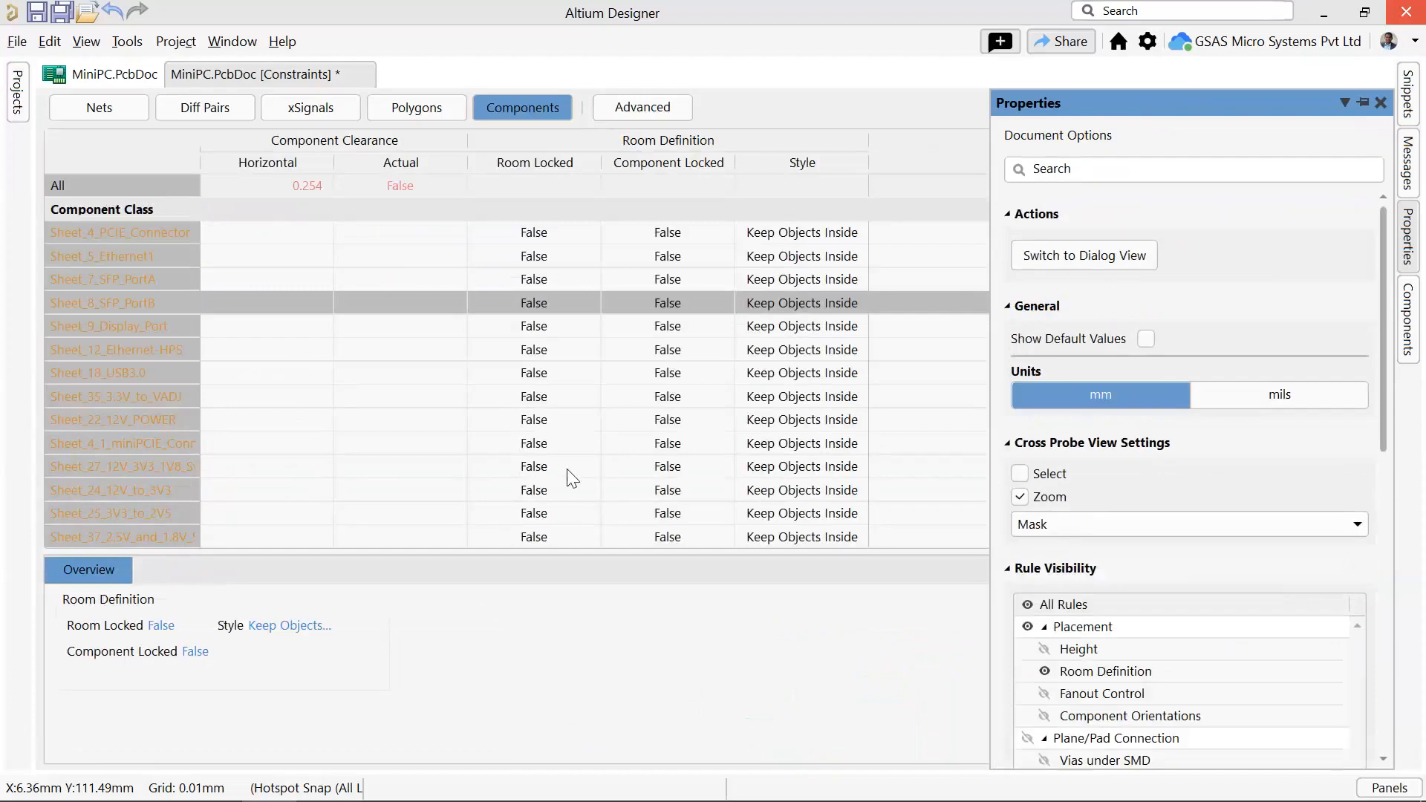
Examine the flagged component classes from Sheet_4_PCIE_Connector to Sheet_9_Display_Port and their room definition settings.
click(117, 236)
click(114, 255)
click(109, 279)
click(112, 301)
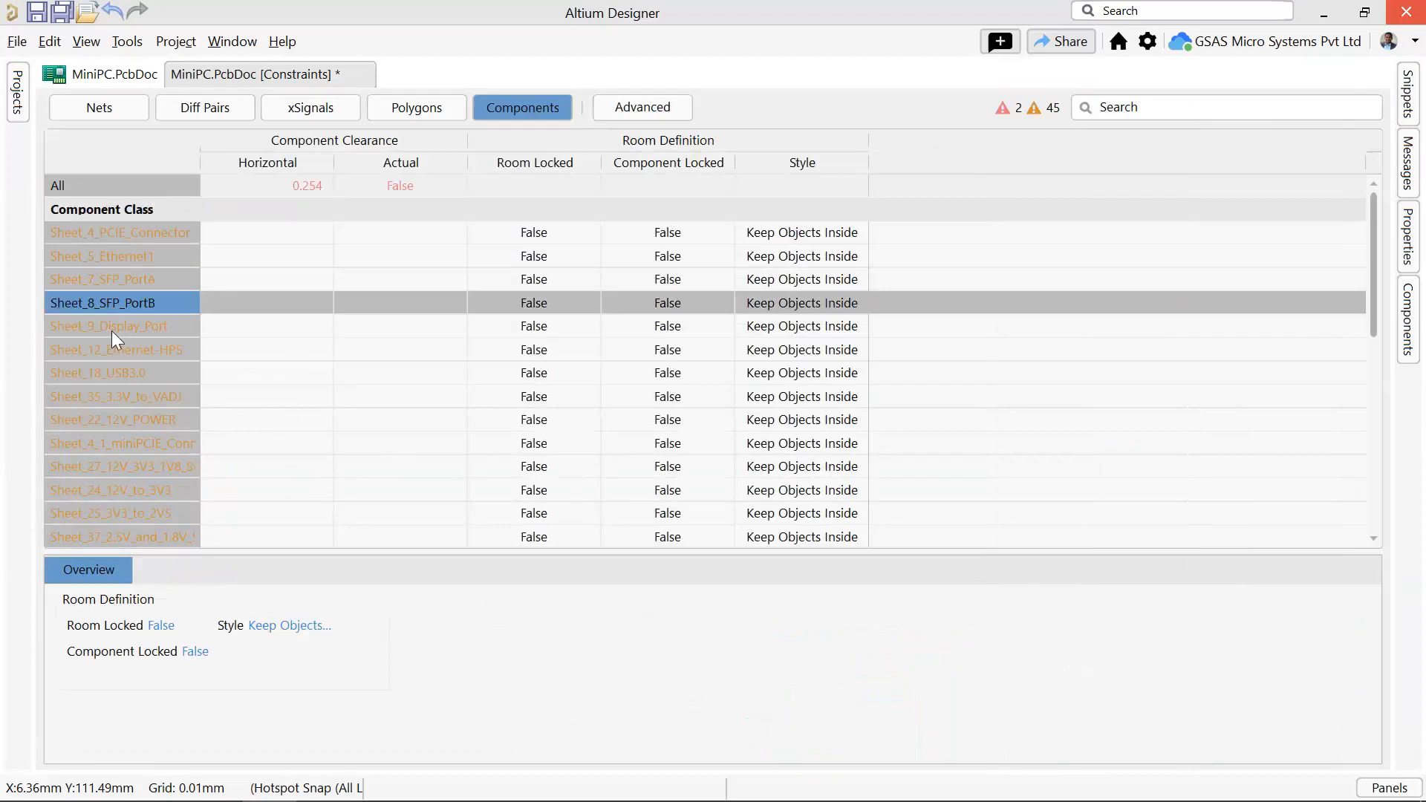
click(113, 330)
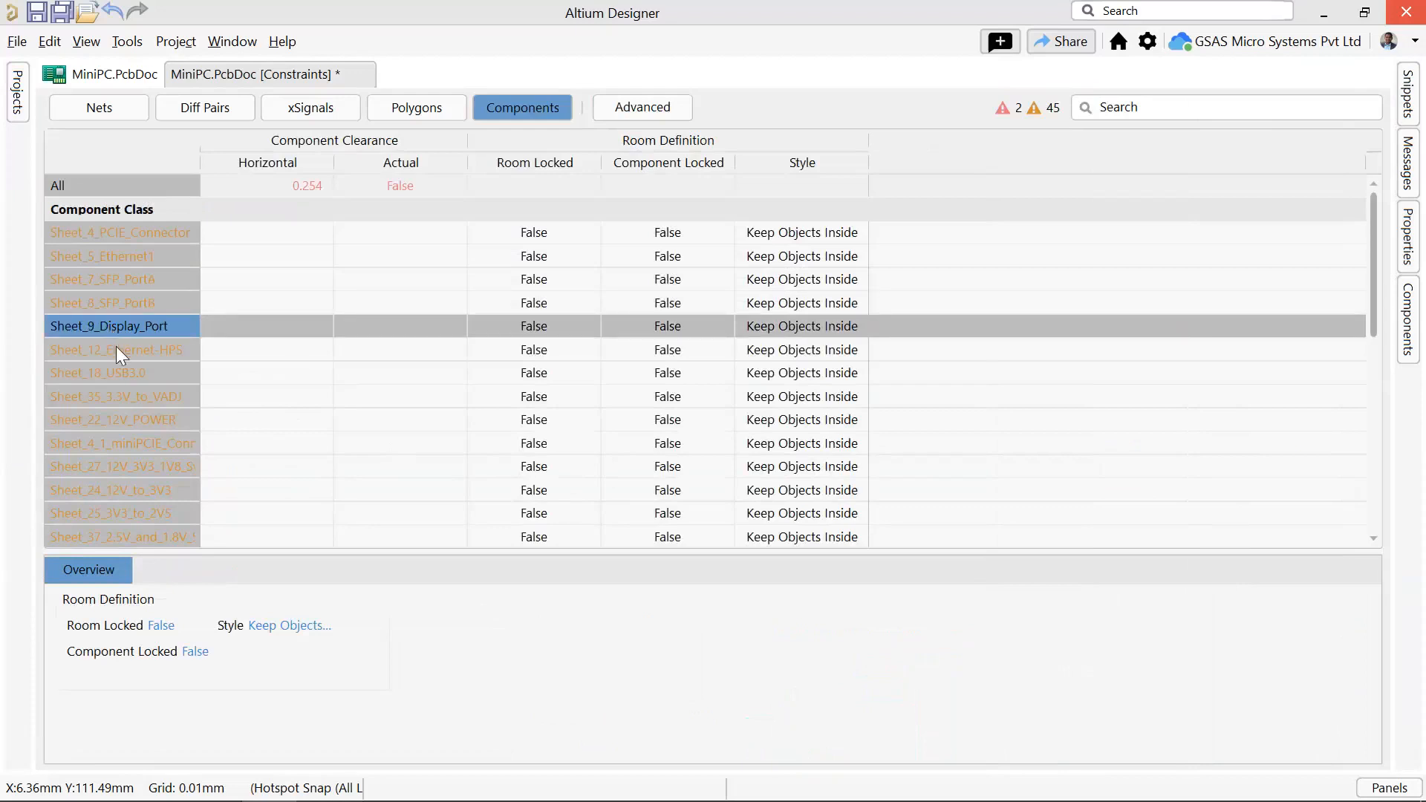
Open the DiffPairsRouting_USB3_85 rule from the rule value errors in the Rules/Constraints Checks results.
click(116, 348)
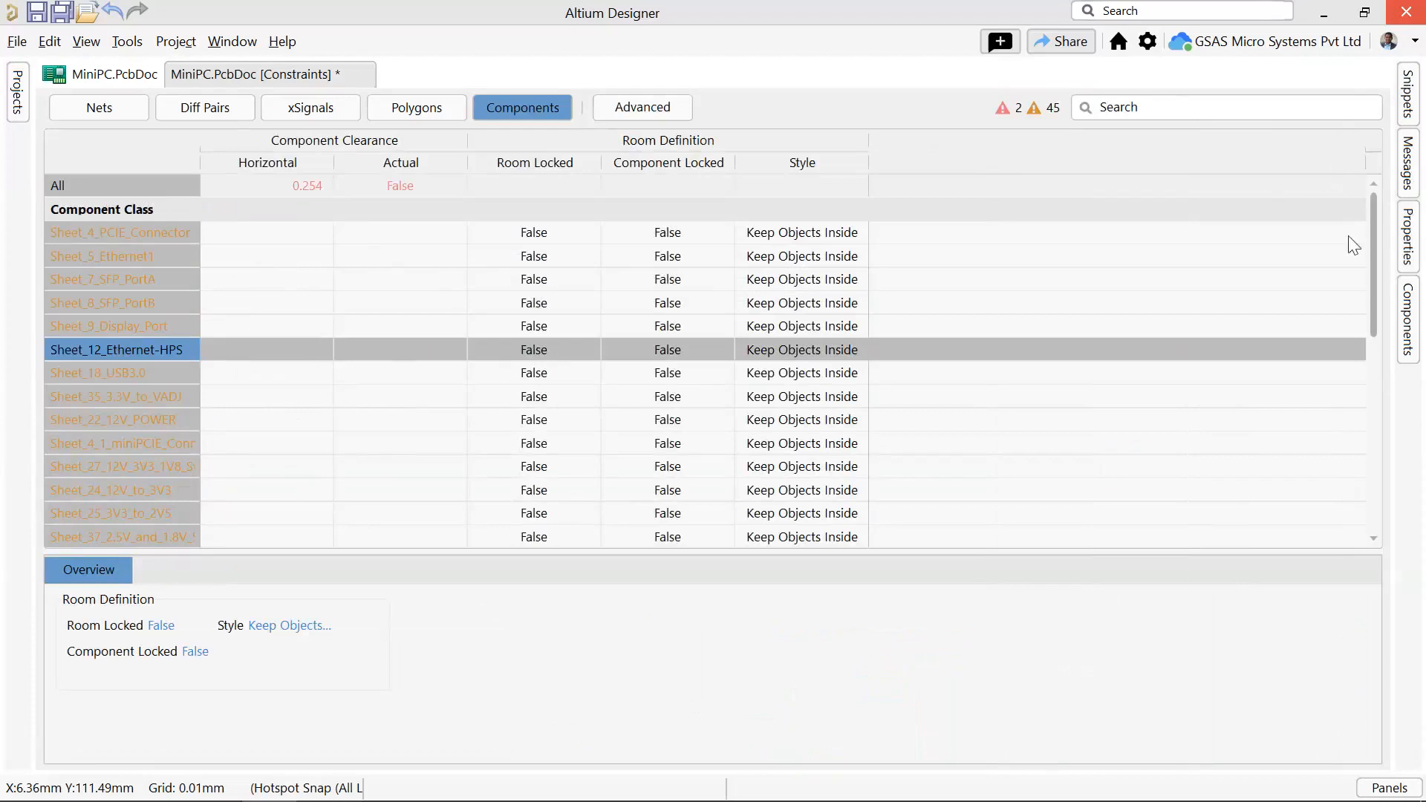
click(1418, 245)
scroll(1204, 475, down, 8)
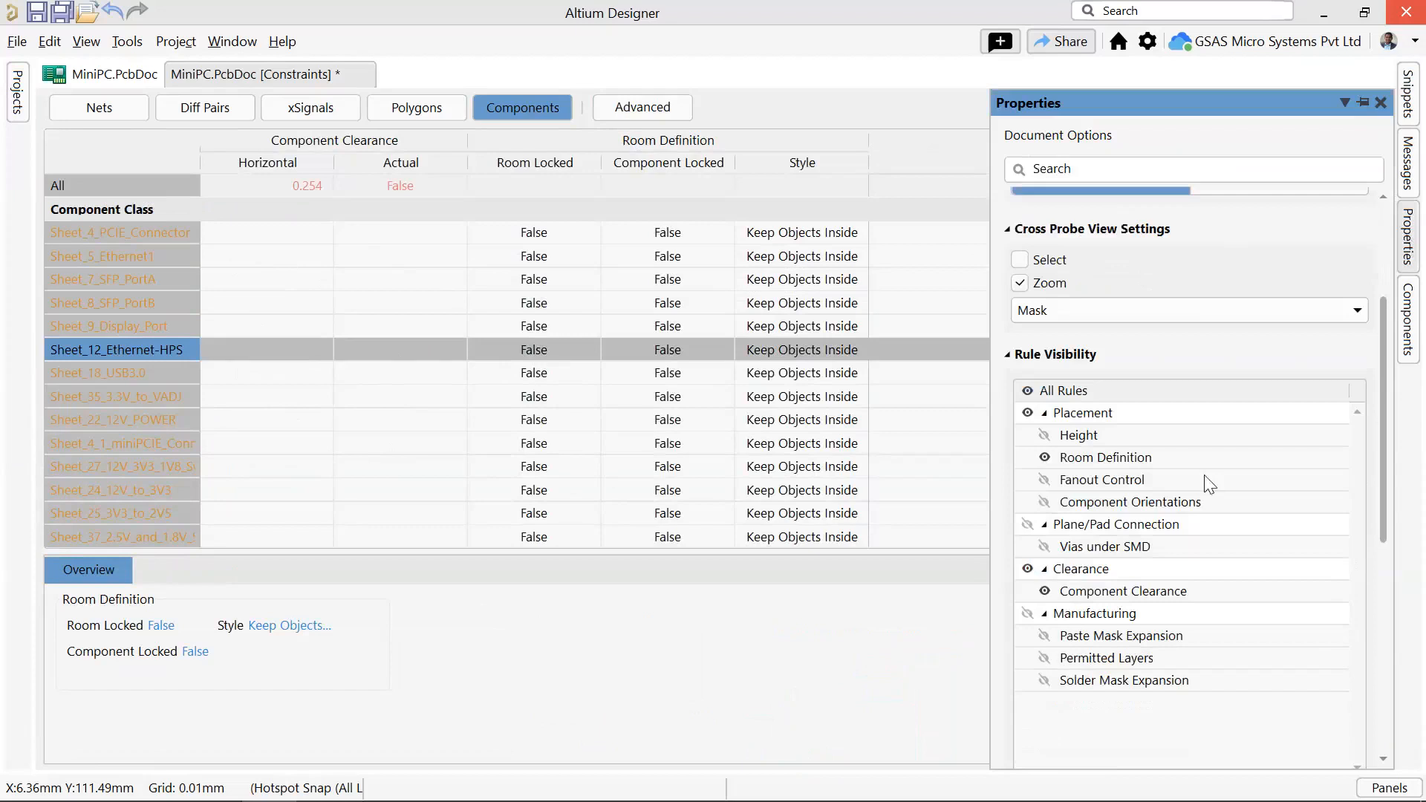
scroll(1203, 493, down, 2)
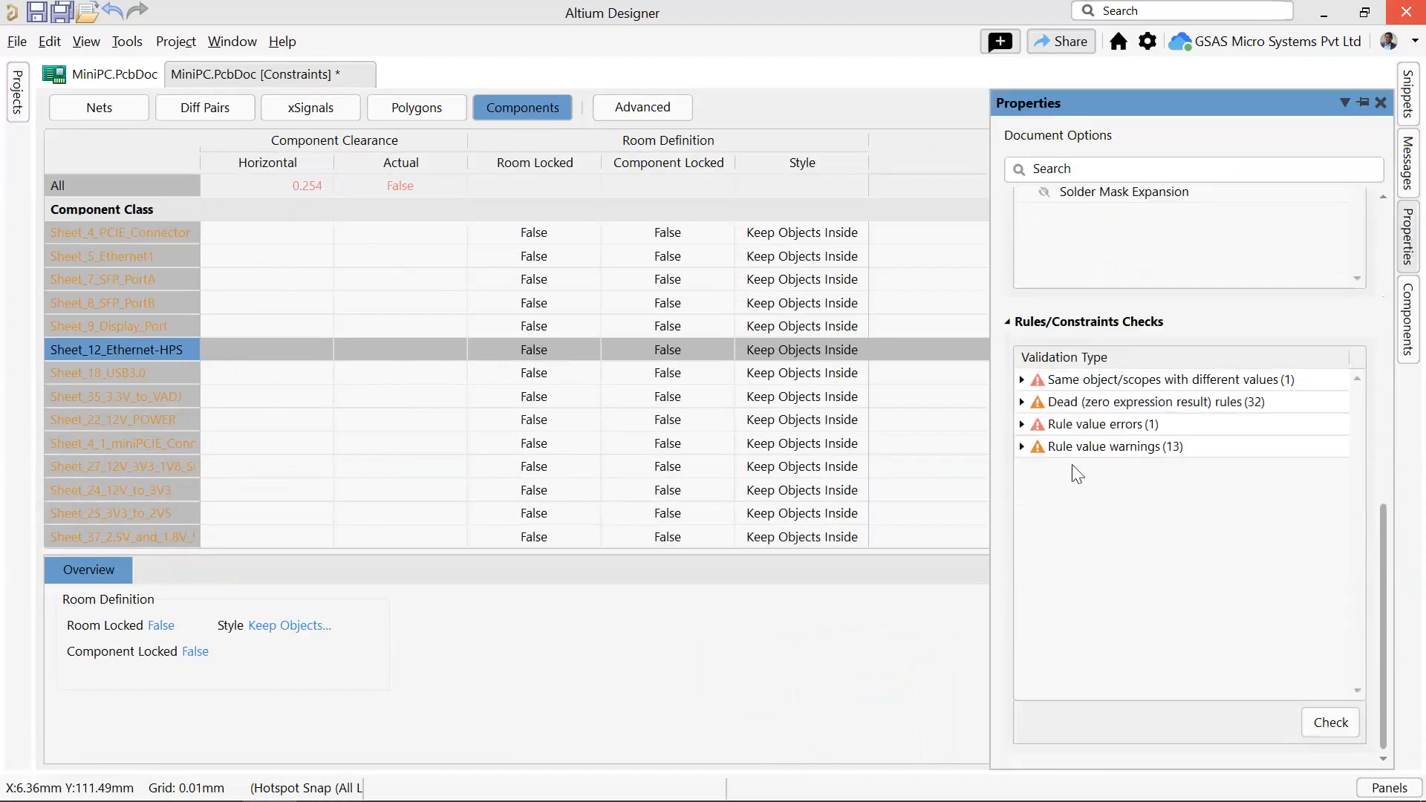
click(1034, 404)
click(1022, 424)
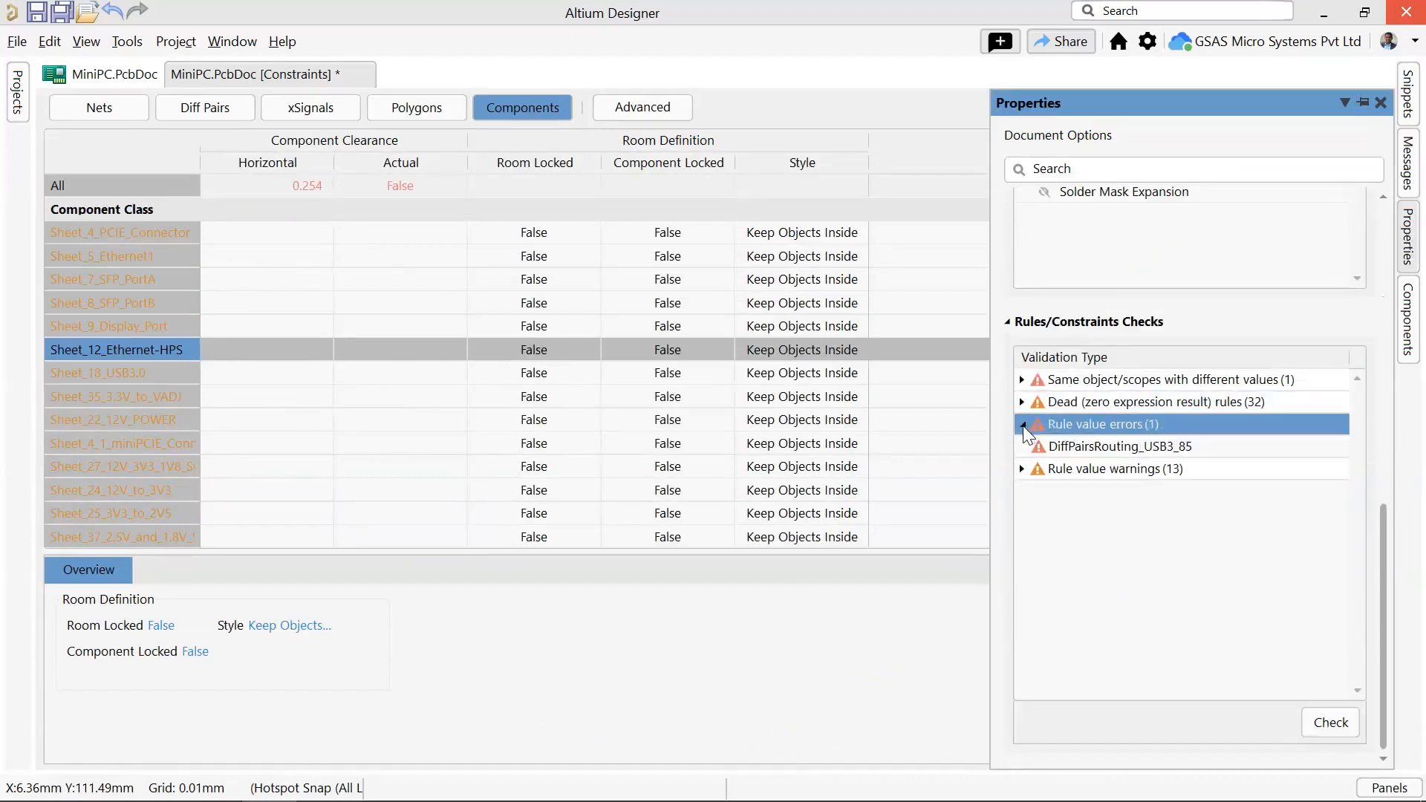
click(1098, 448)
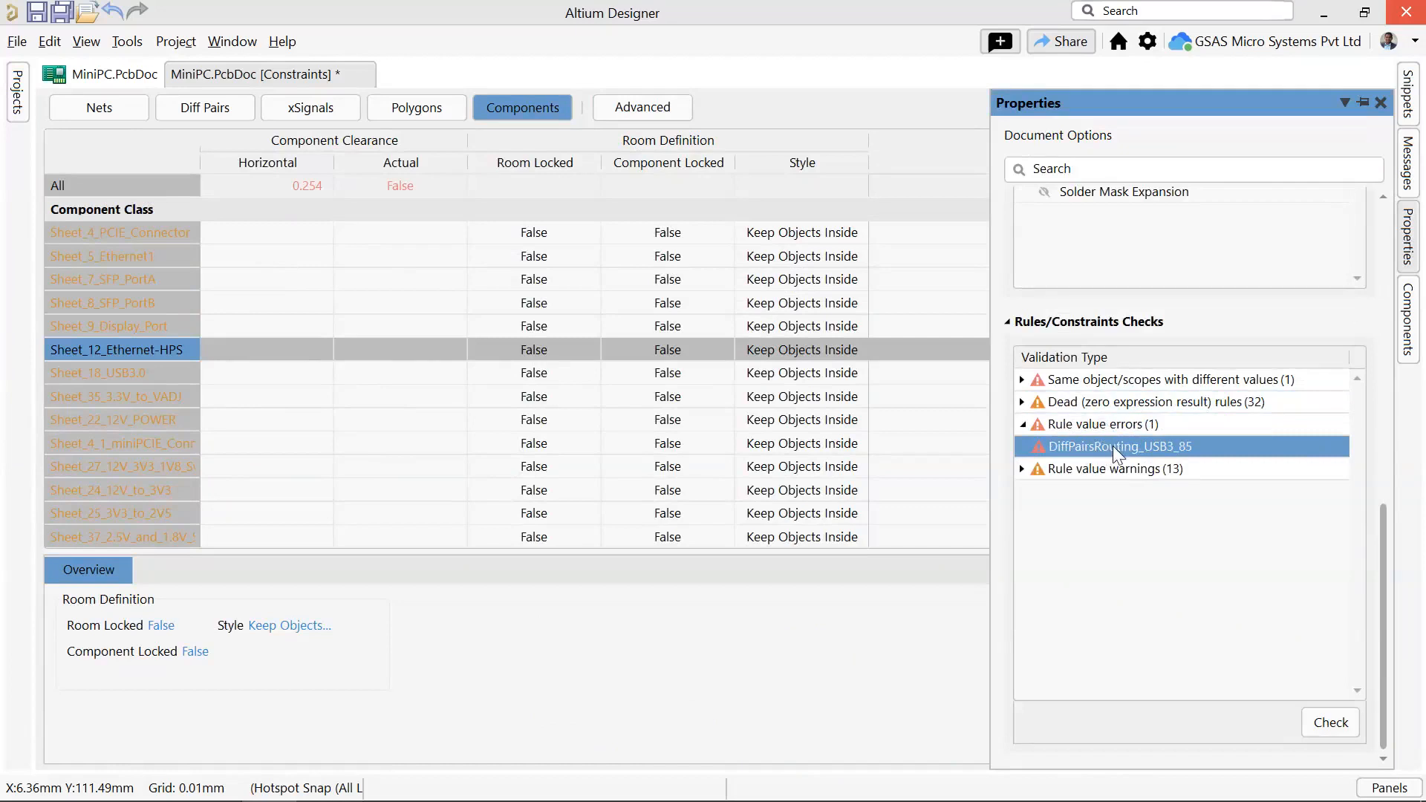
double_click(1113, 446)
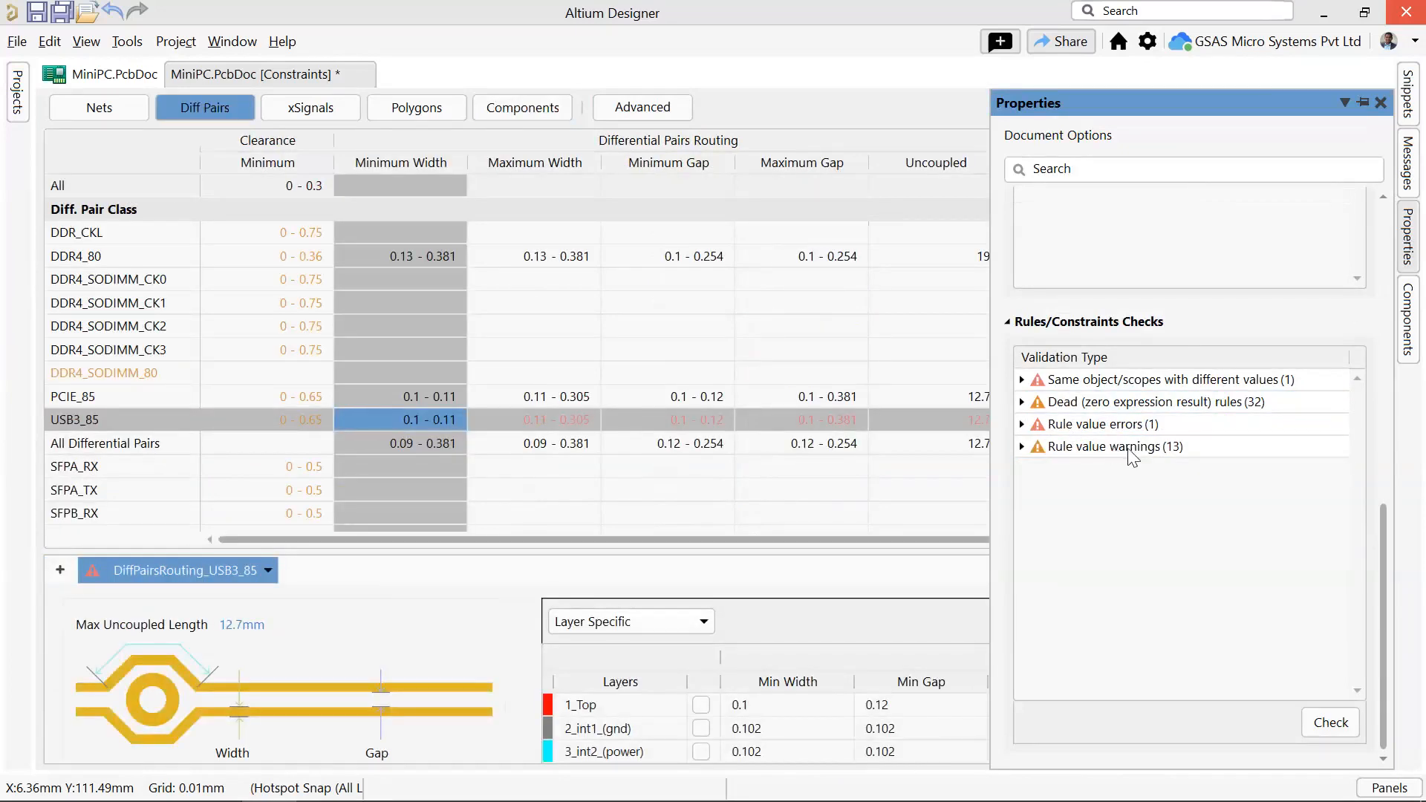
Examine the USB3_85 differential pair routing values and the rule's layer-specific widths and gaps for the flagged errors.
click(1023, 423)
click(1022, 424)
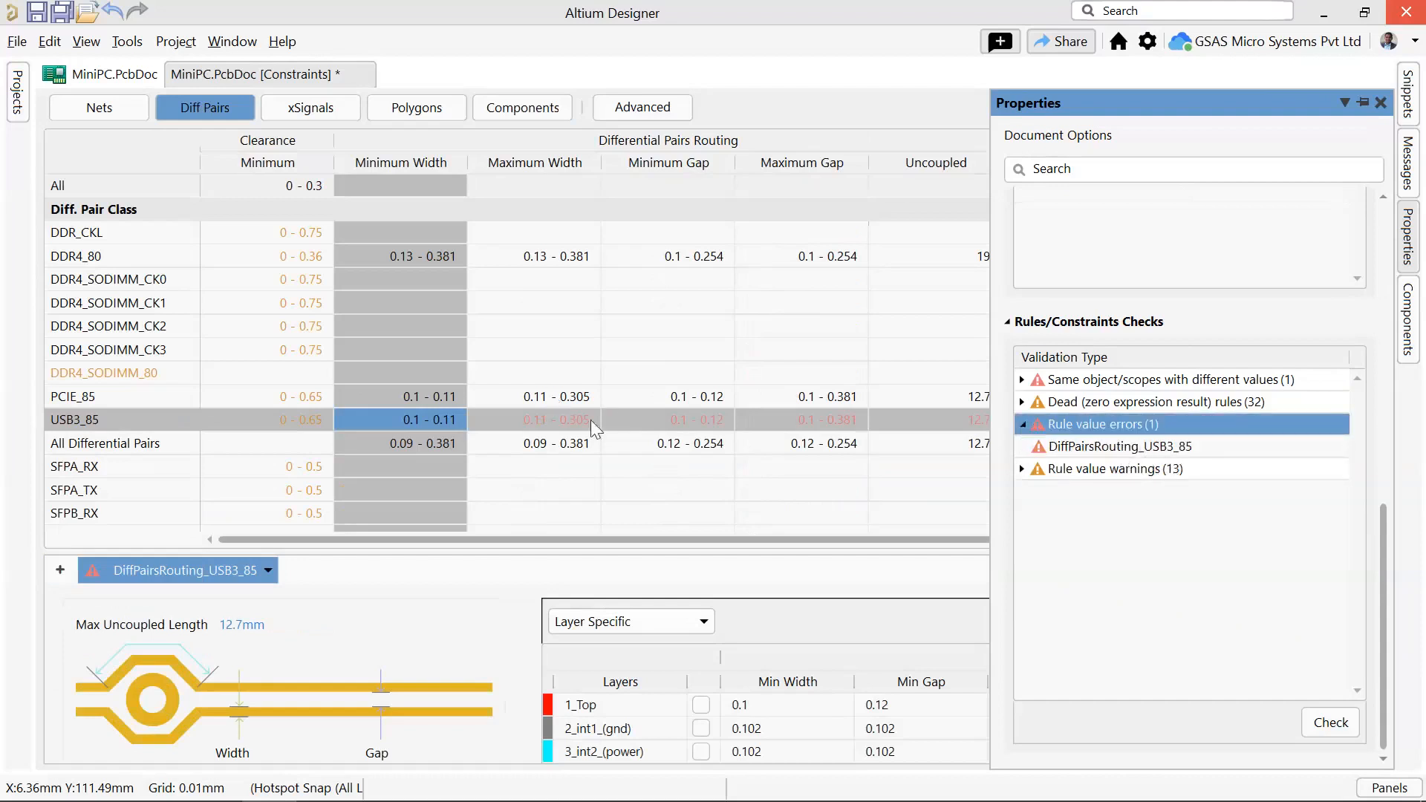
mouse_move(95, 573)
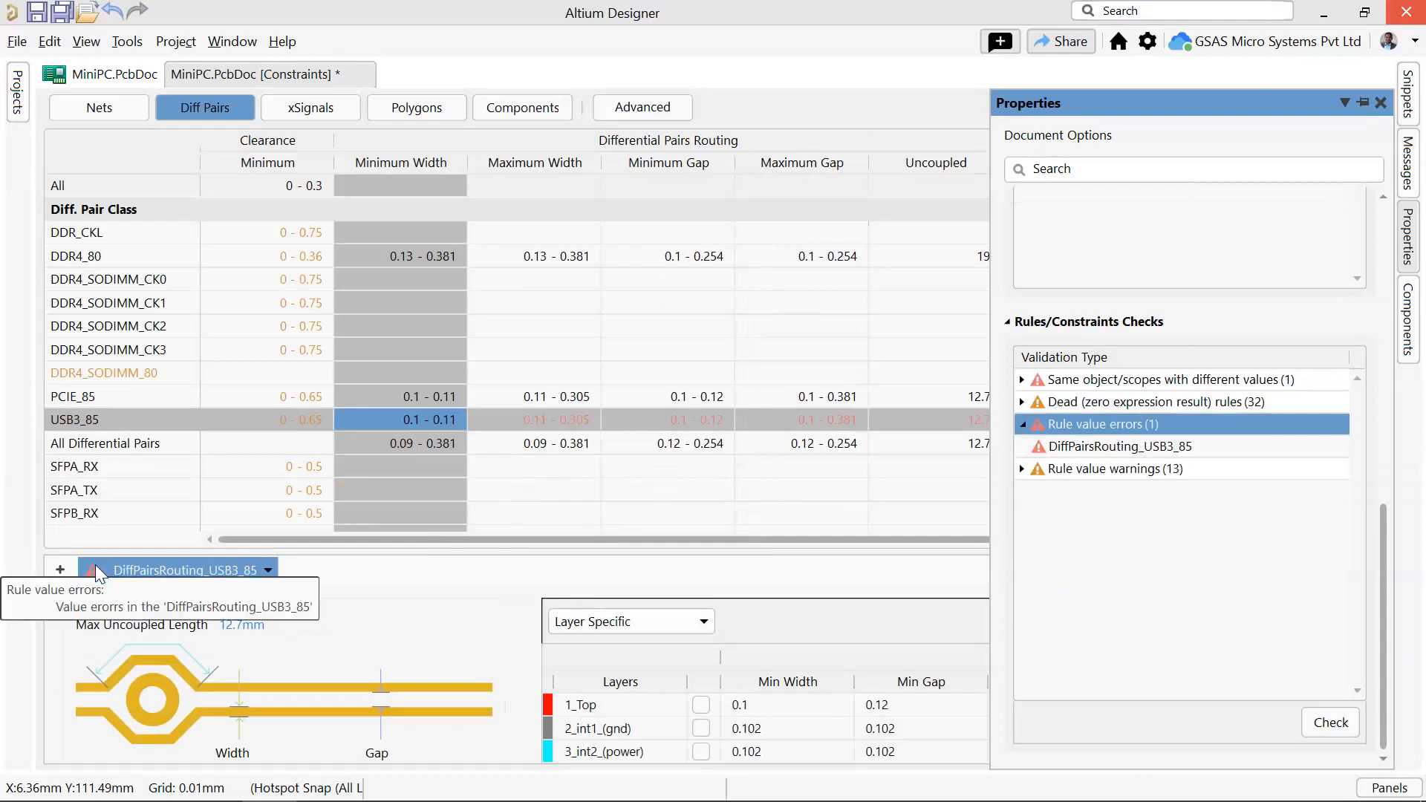
drag(352, 540, 700, 545)
scroll(817, 650, down, 1)
scroll(959, 658, up, 1)
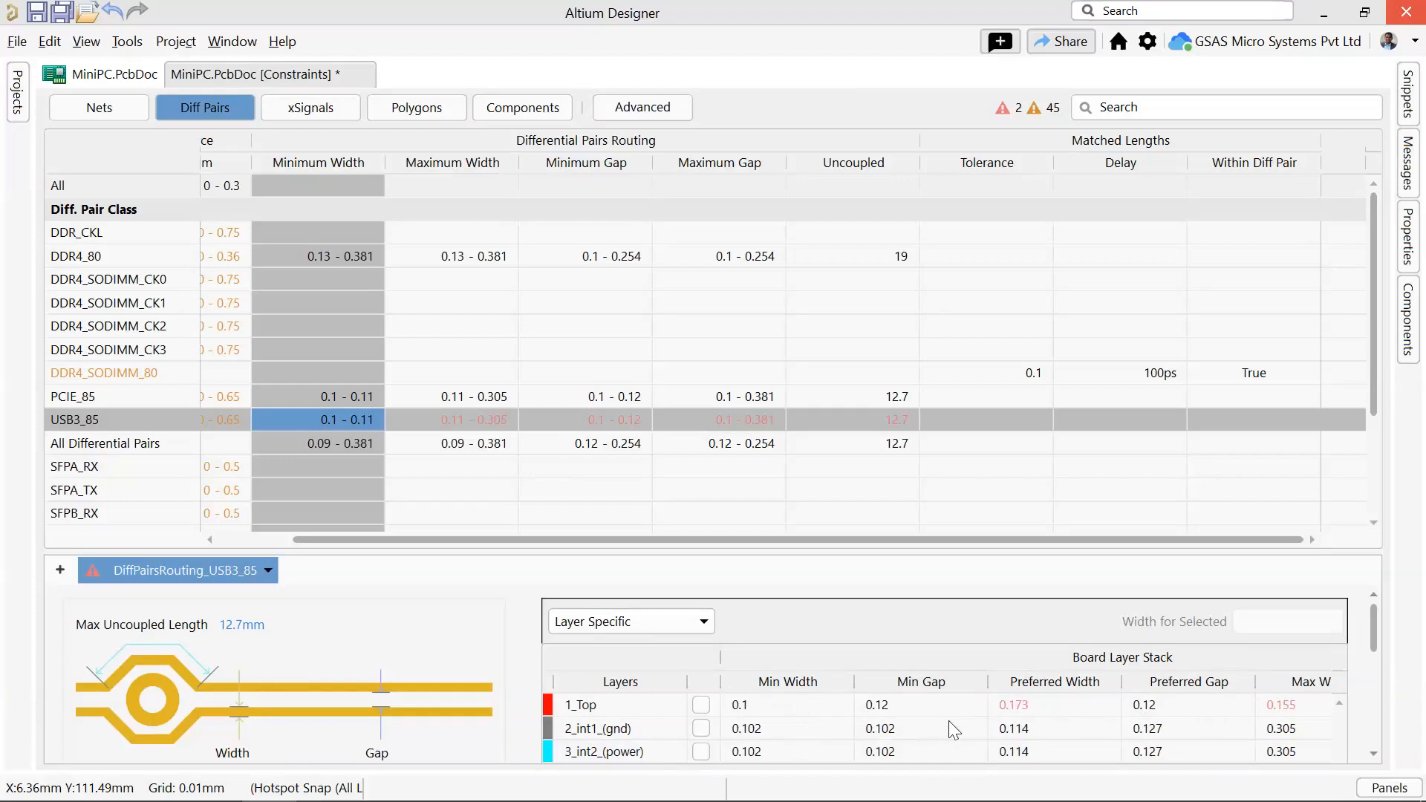
Review the rule value warnings in the check results and open the Clearance_DDR4_CKL rule.
click(1406, 153)
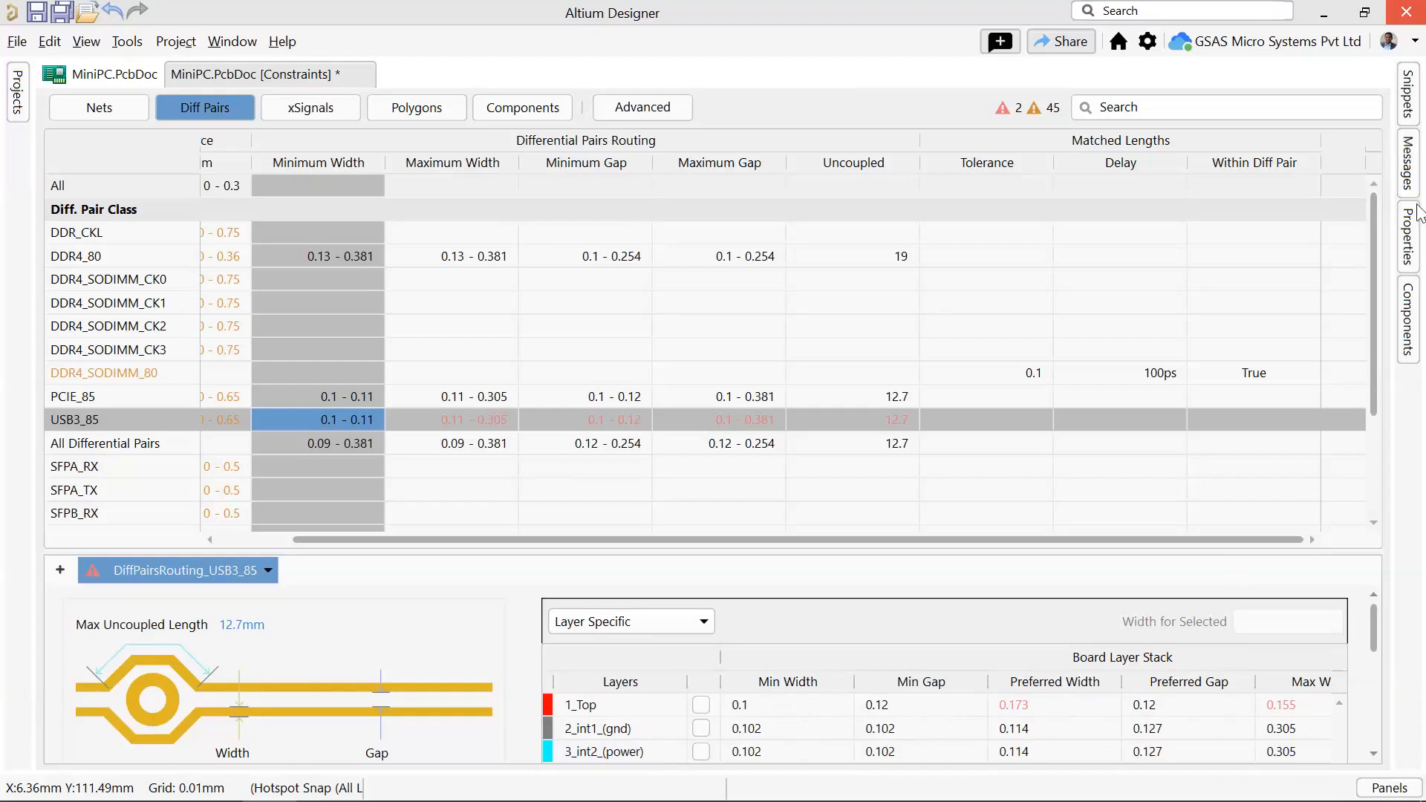
click(1414, 248)
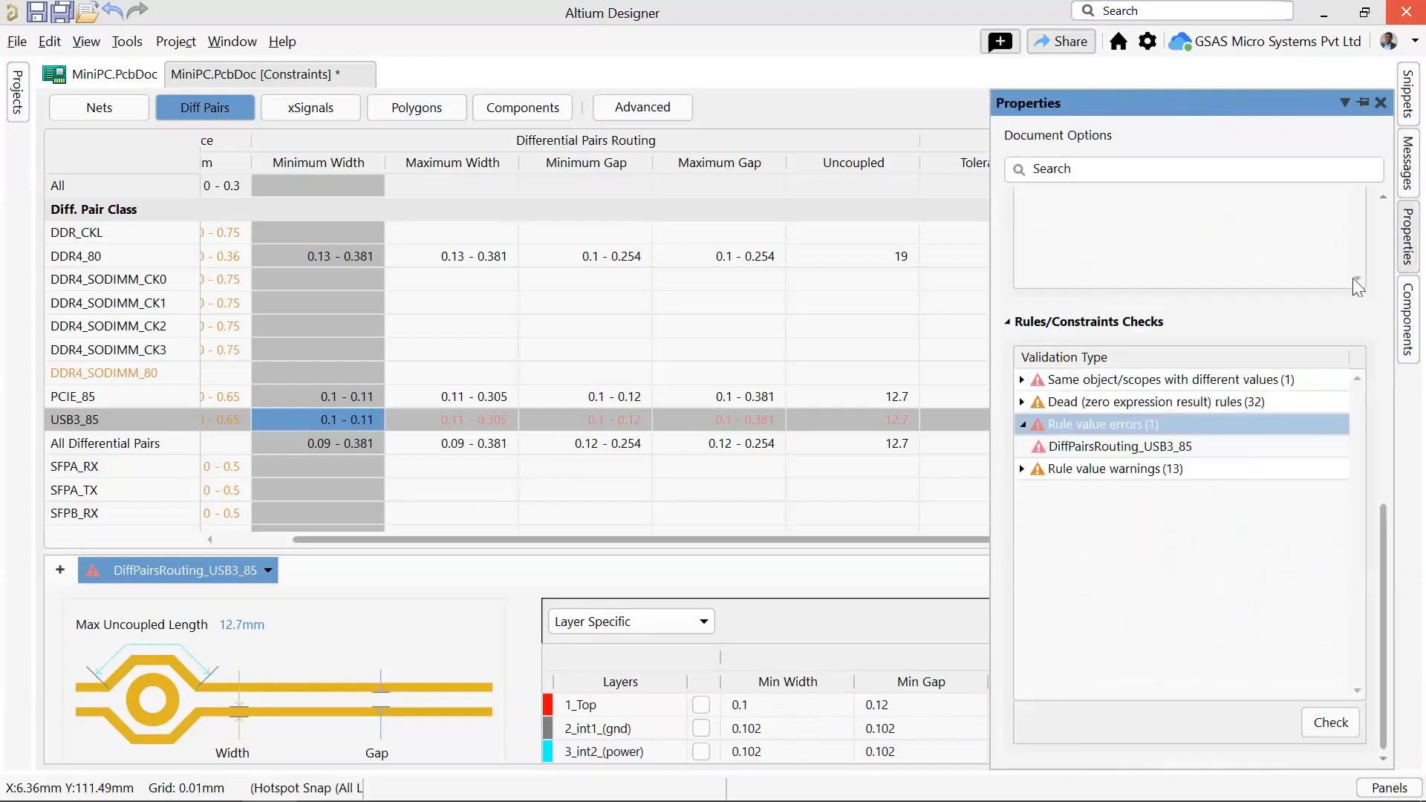
click(1025, 469)
click(1023, 469)
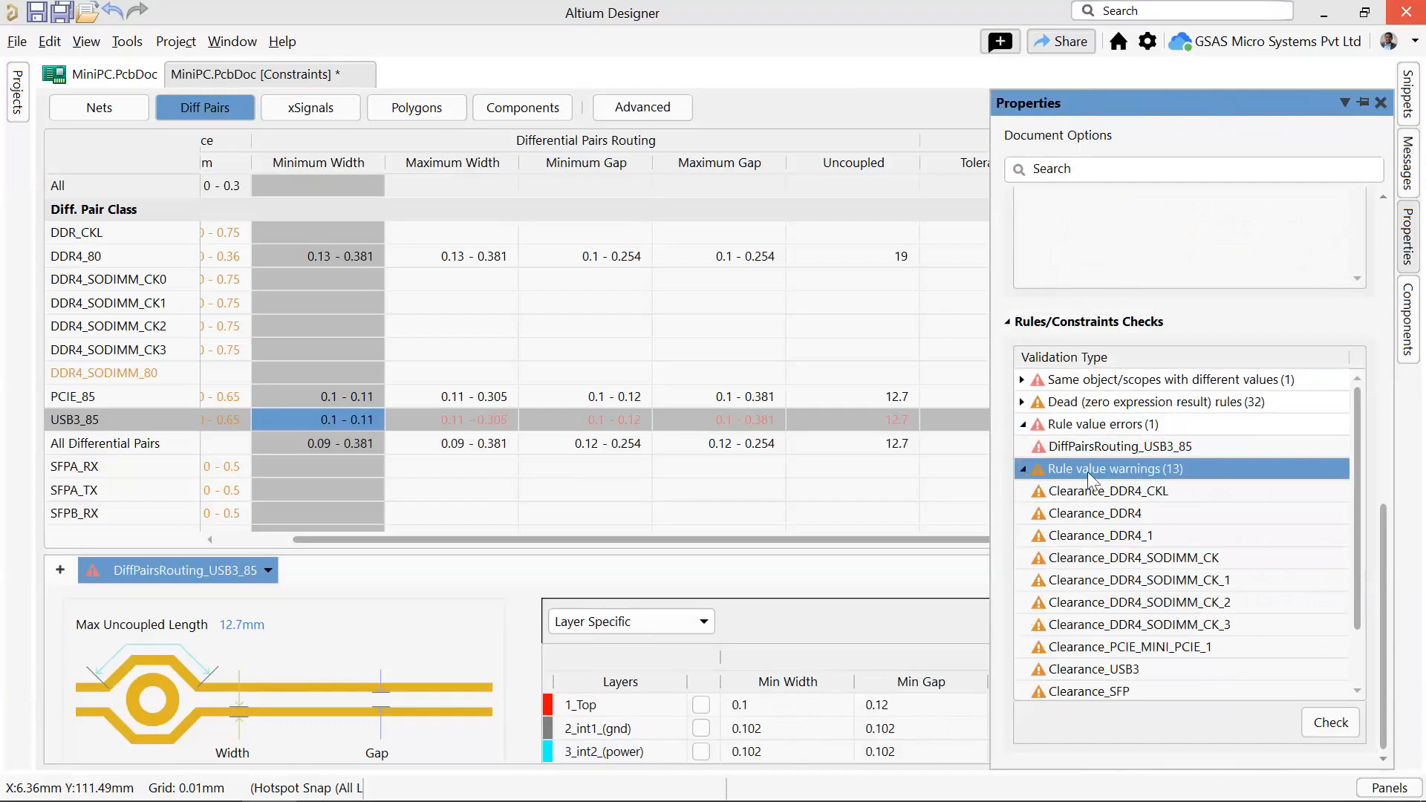
click(1091, 490)
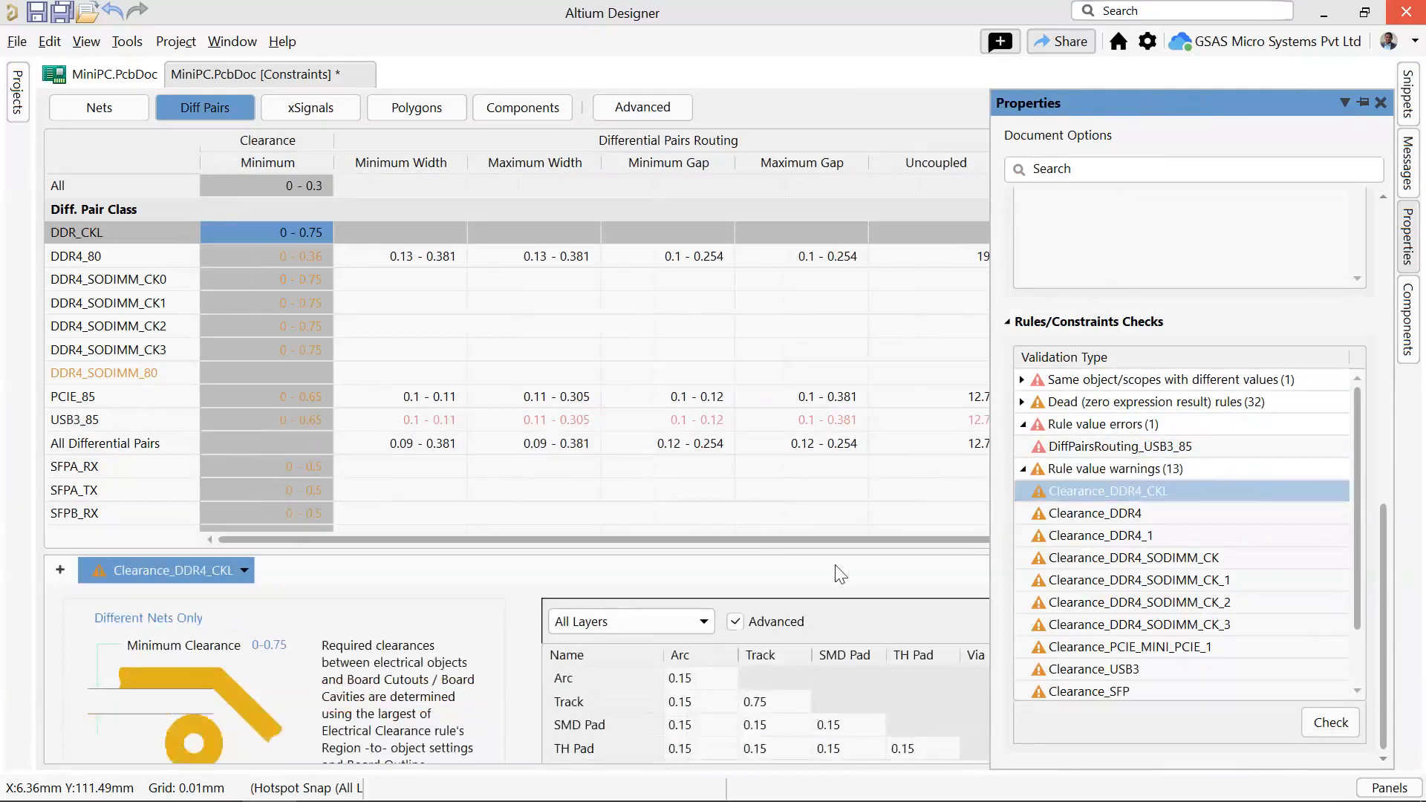
Inspect the minimum width of the USB3_85 pair class and the preferred width on layer 1_Top.
double_click(401, 441)
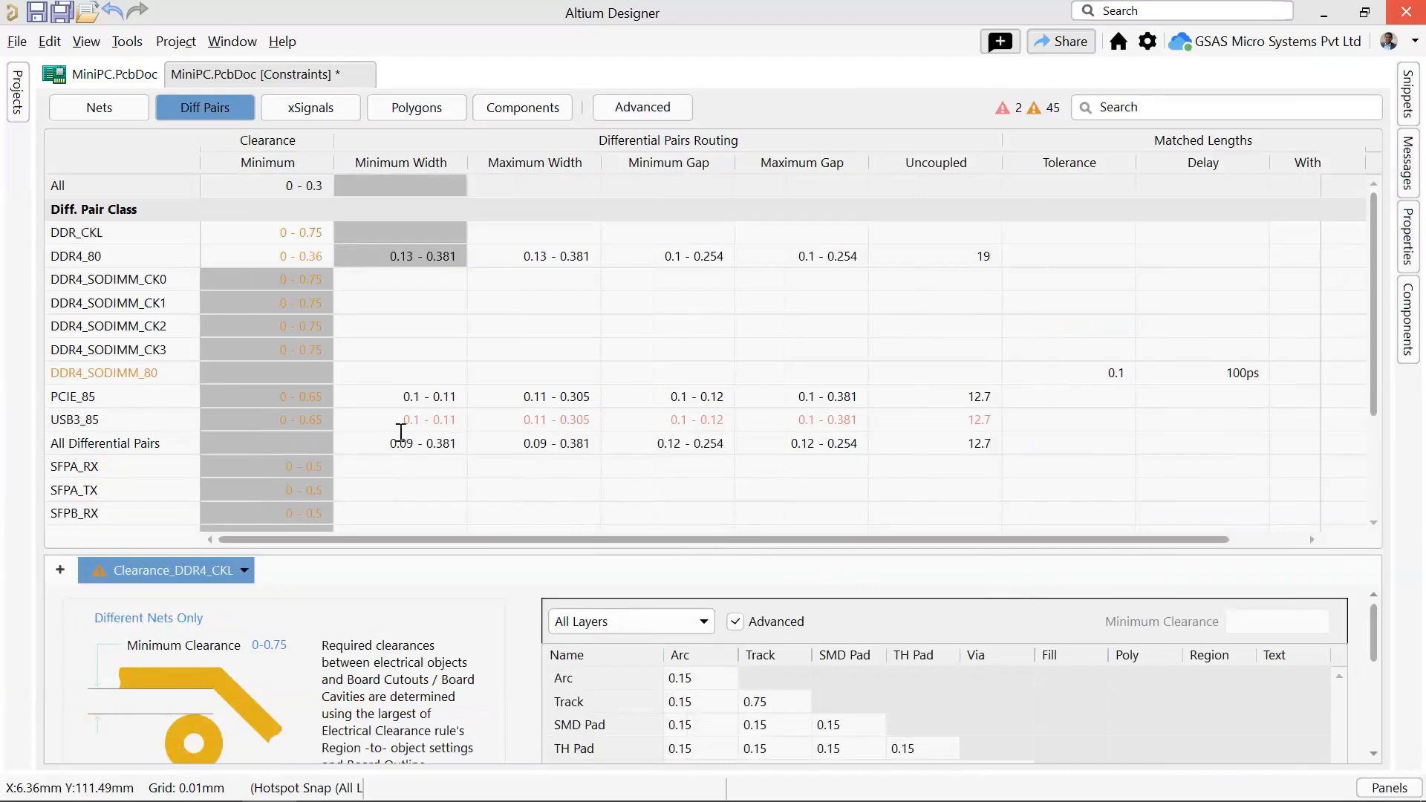
double_click(407, 421)
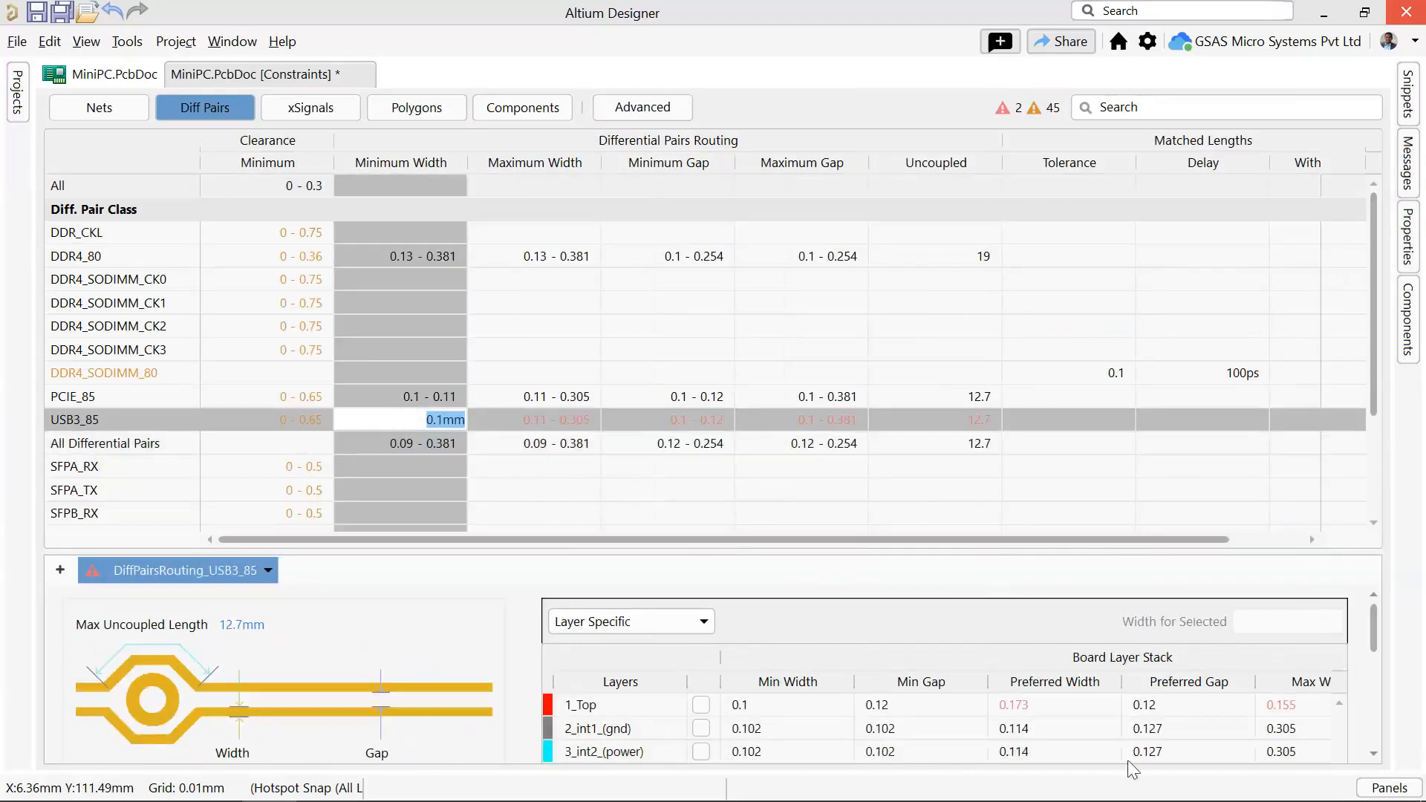
double_click(1021, 704)
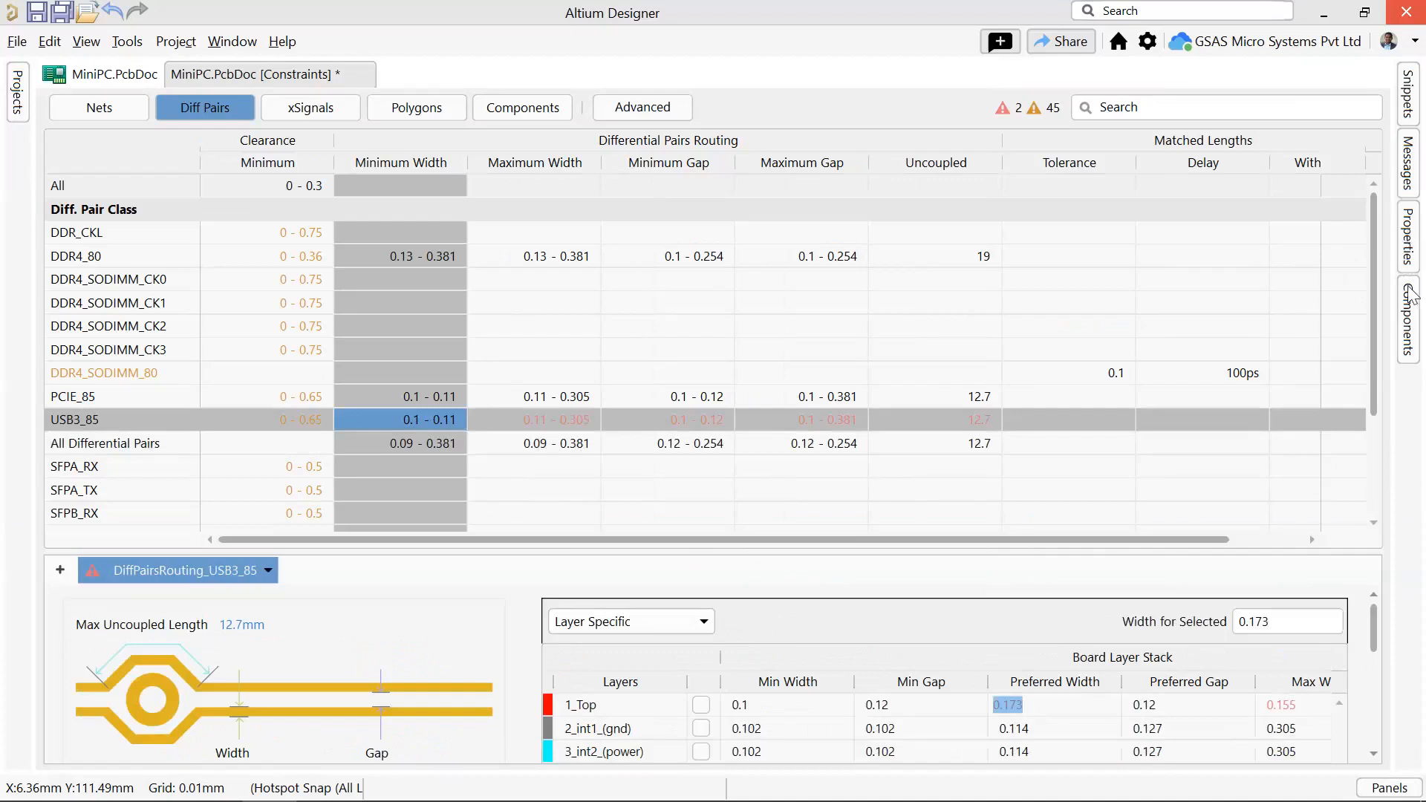
Open the Clearance_PCIE_MINI_PCIE_1 and Clearance_USB3 rules from the rule value warnings to compare their clearances.
click(1408, 249)
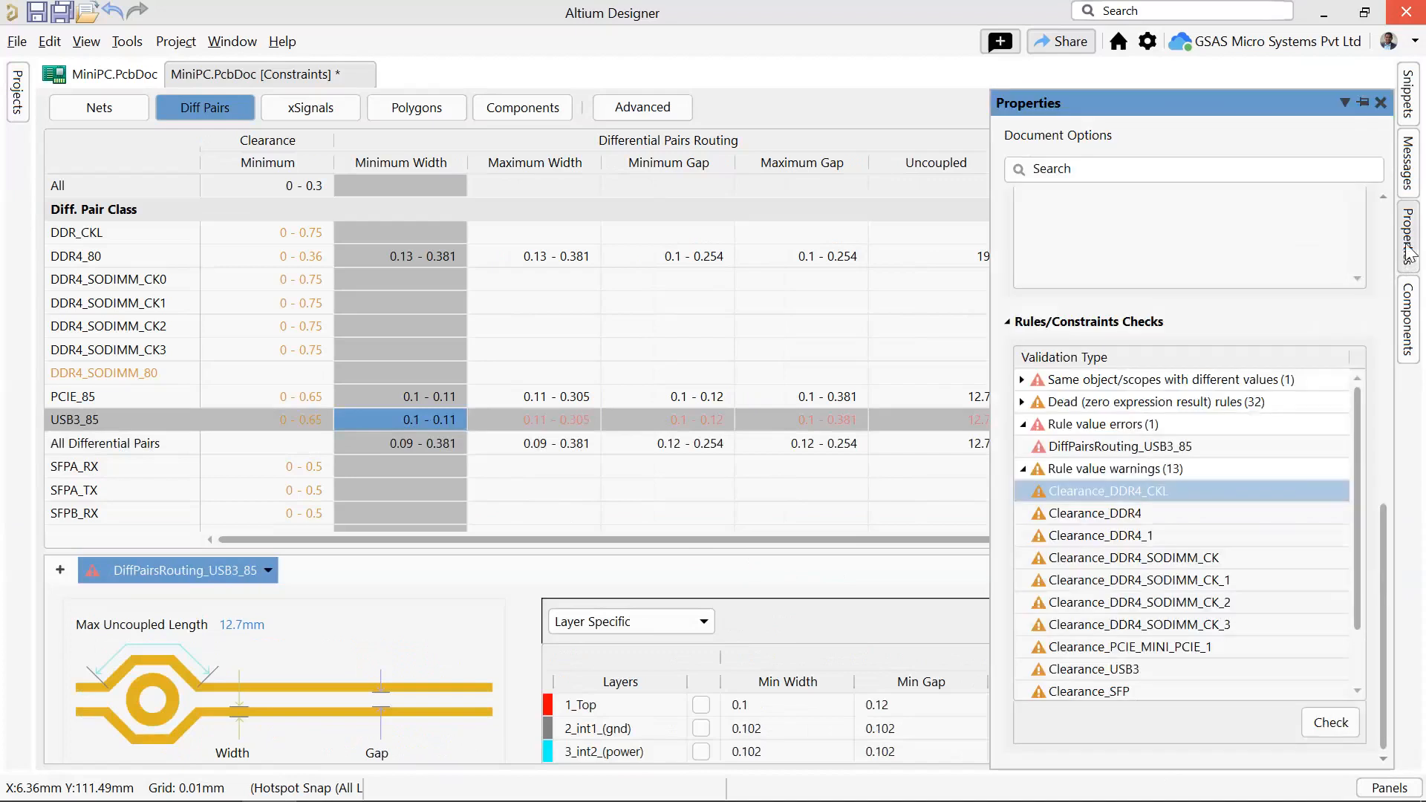
click(1162, 561)
click(1182, 604)
click(1183, 646)
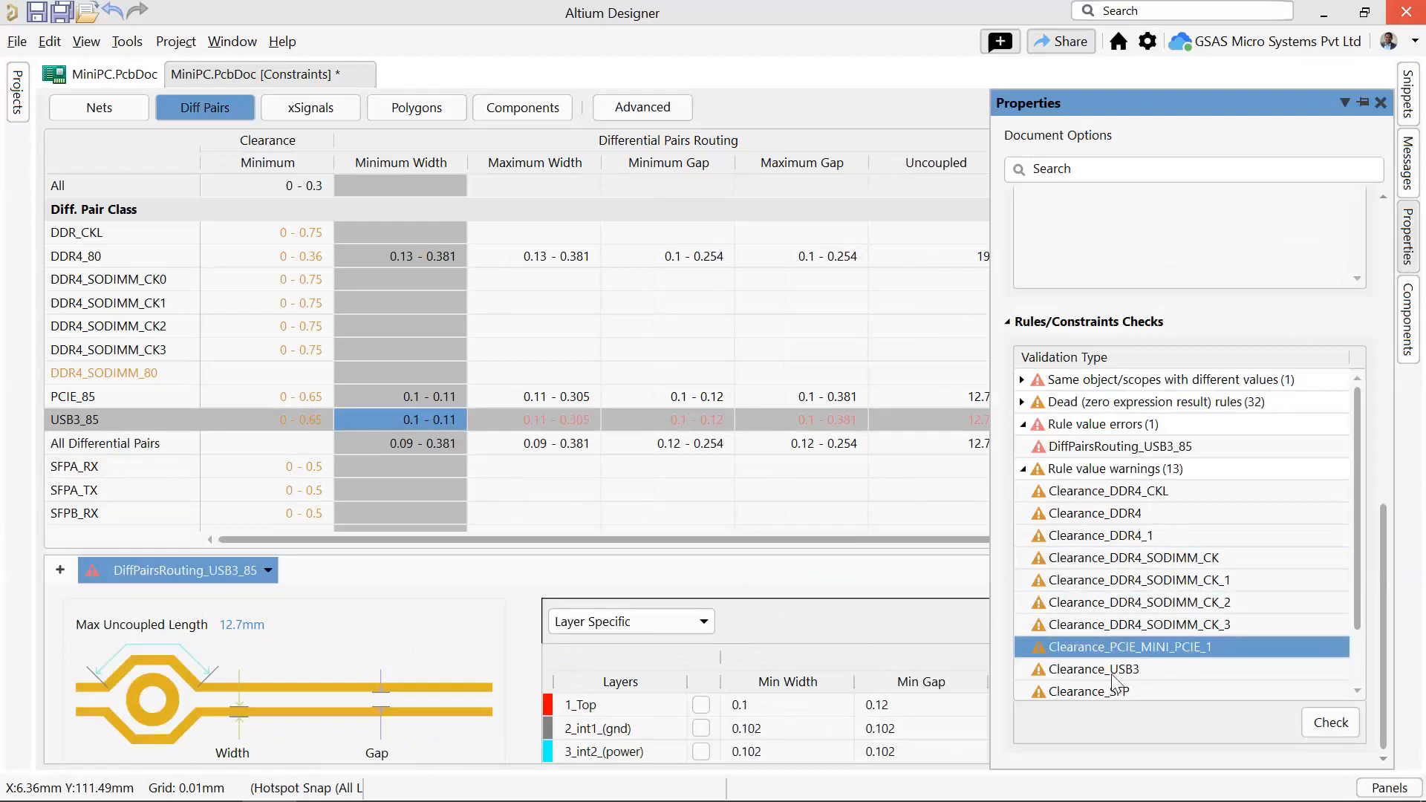
click(1088, 668)
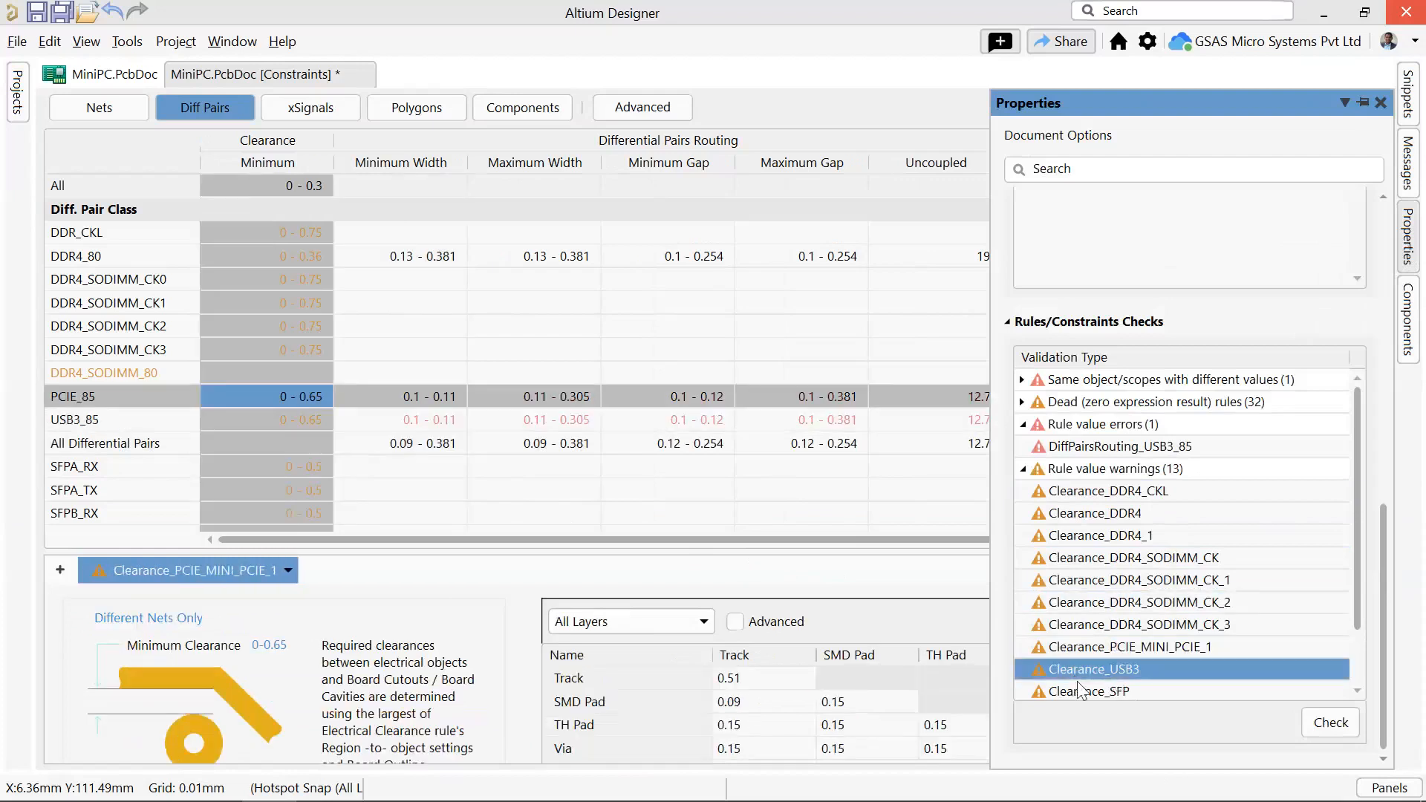
click(1054, 582)
scroll(1078, 633, down, 1)
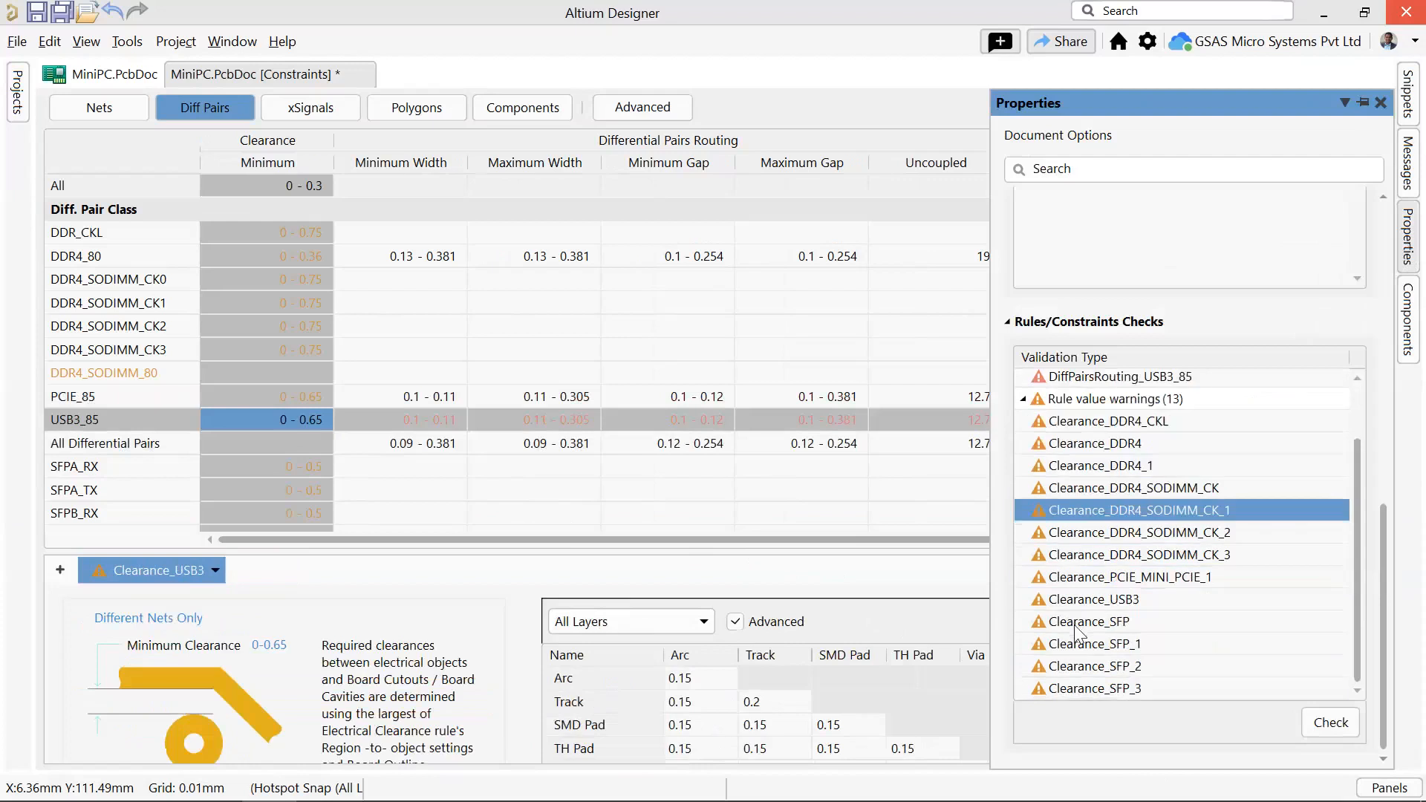
Review the Clearance_SFP_1 and Clearance_SFP_2 rules from the value warnings and switch to the presentation slides.
click(1080, 628)
click(1088, 673)
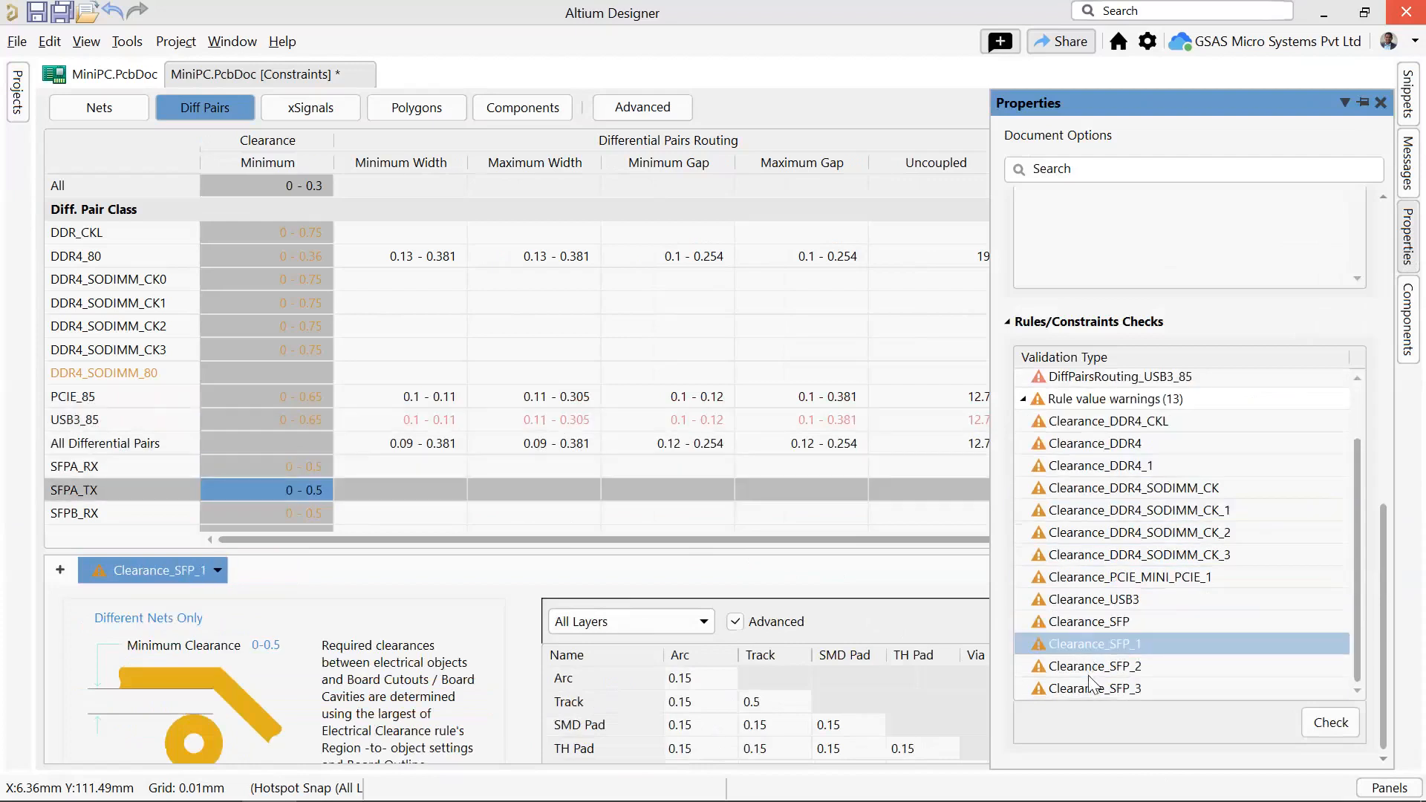
click(714, 538)
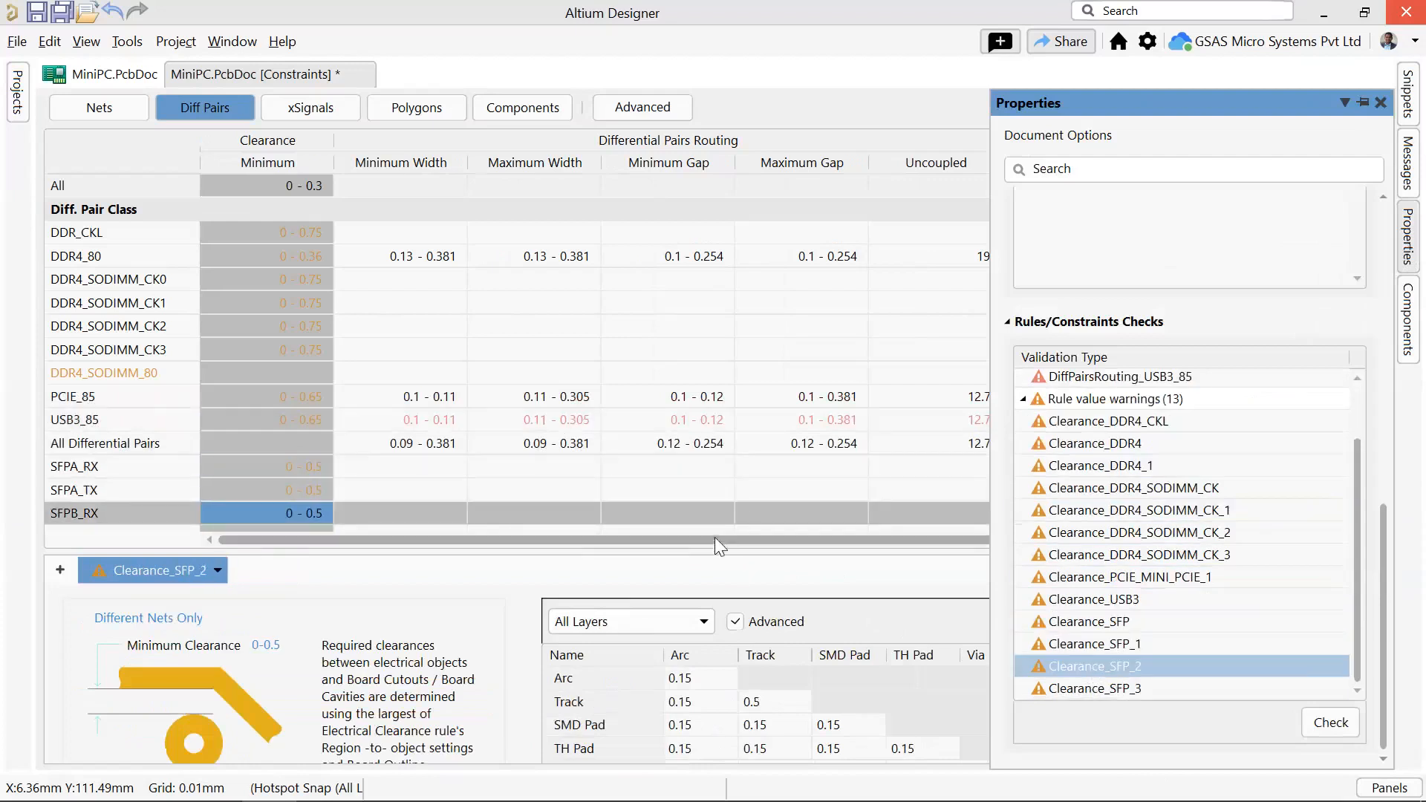
scroll(1294, 657, down, 4)
scroll(903, 635, up, 5)
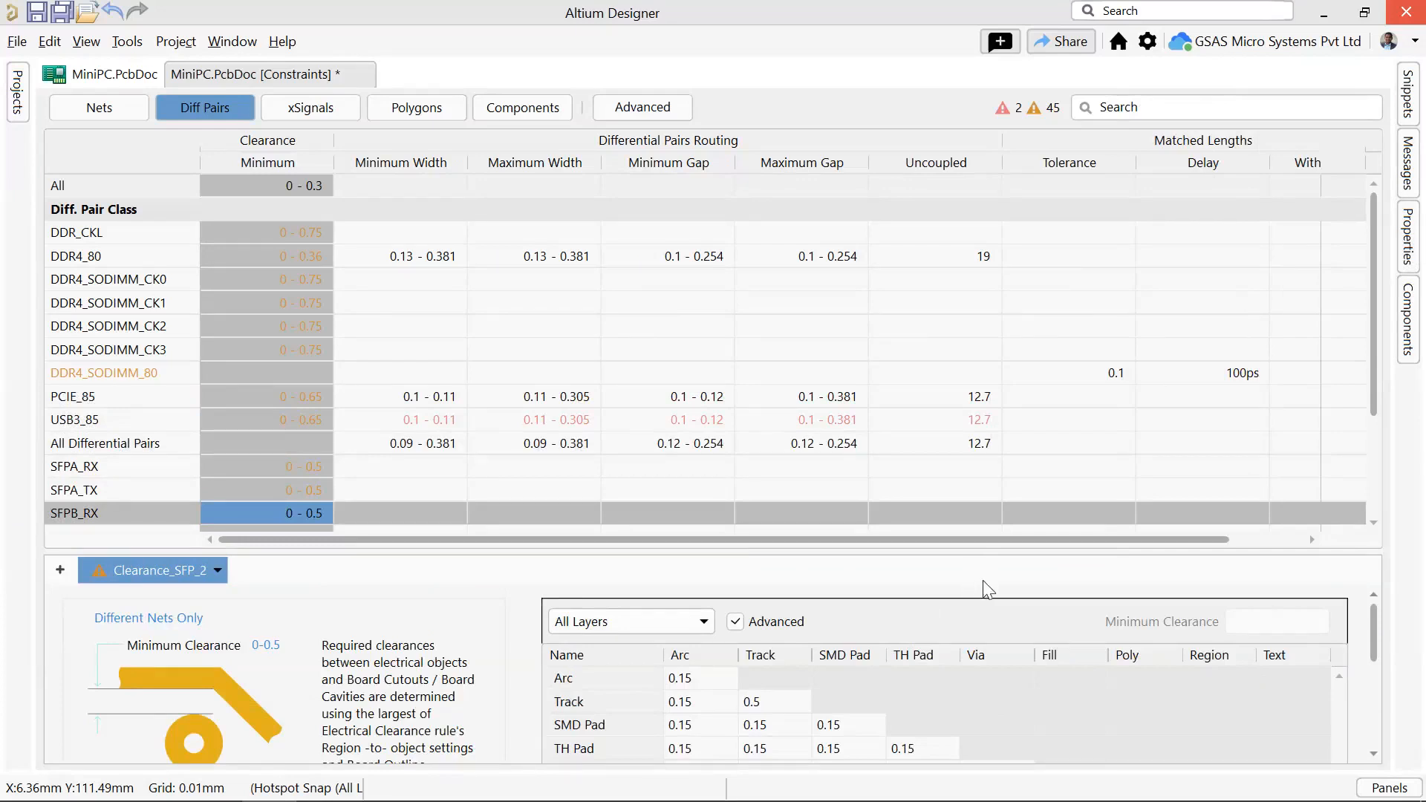
key(alt+Tab)
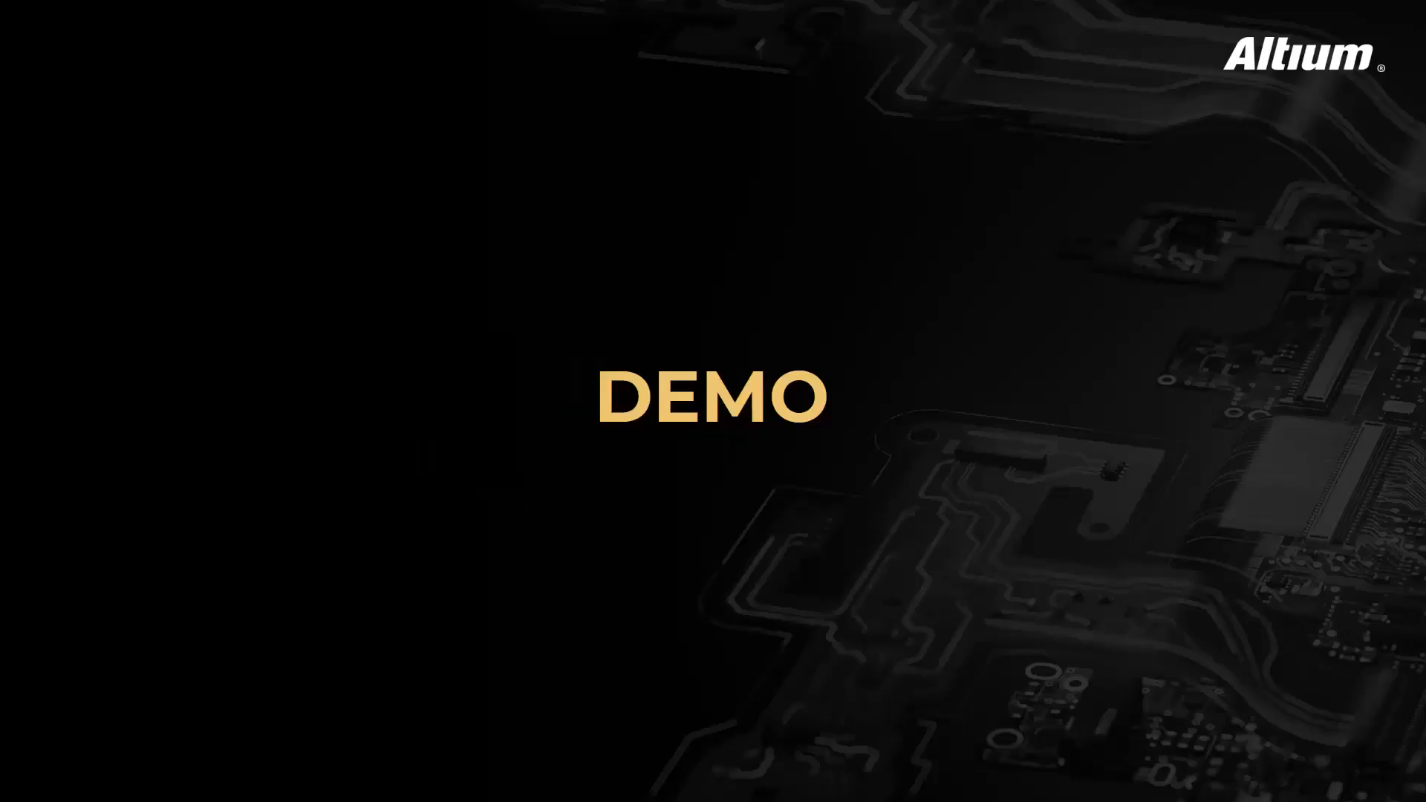